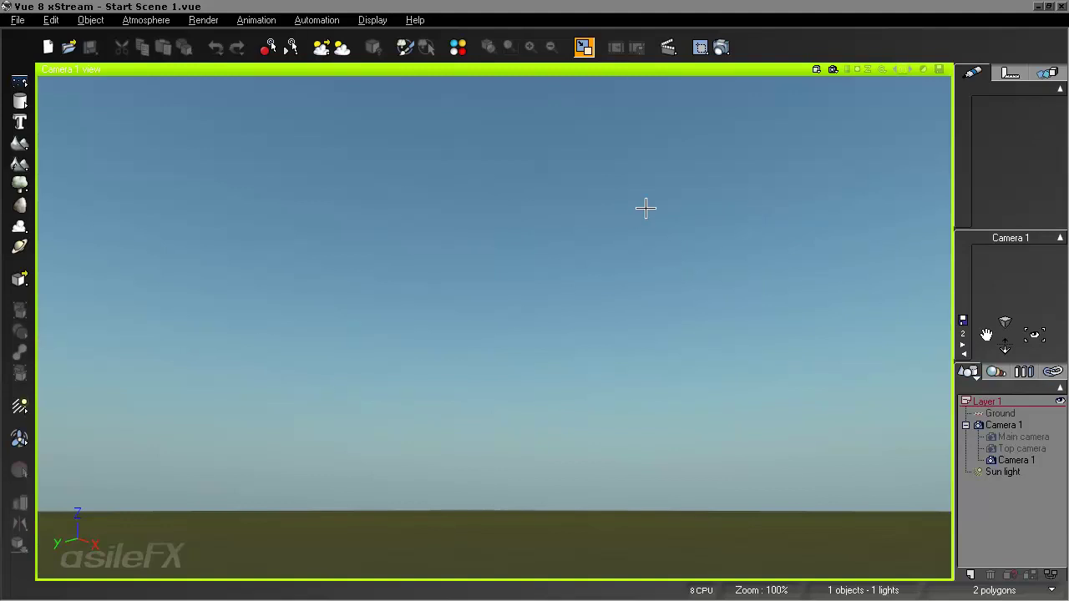
Add a Whispy Stratus cloud layer from the Spectral 2 clouds collection in the Atmosphere Editor.
{"action": "double_click", "coordinate": [301, 123]}
{"action": "left_click_drag", "start_coordinate": [360, 109], "coordinate": [405, 91]}
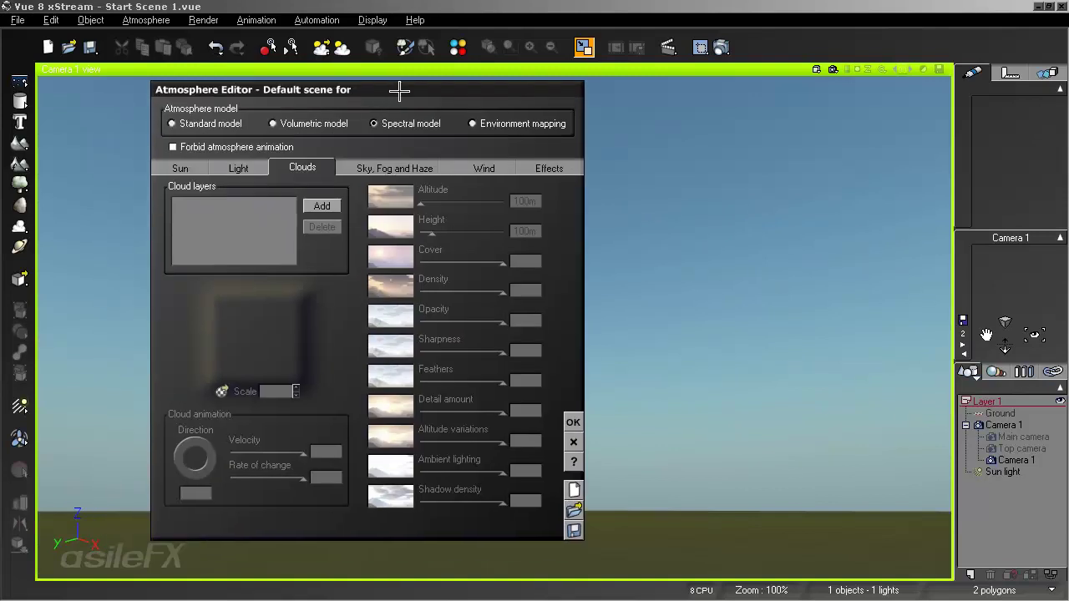
{"action": "left_click", "coordinate": [322, 205]}
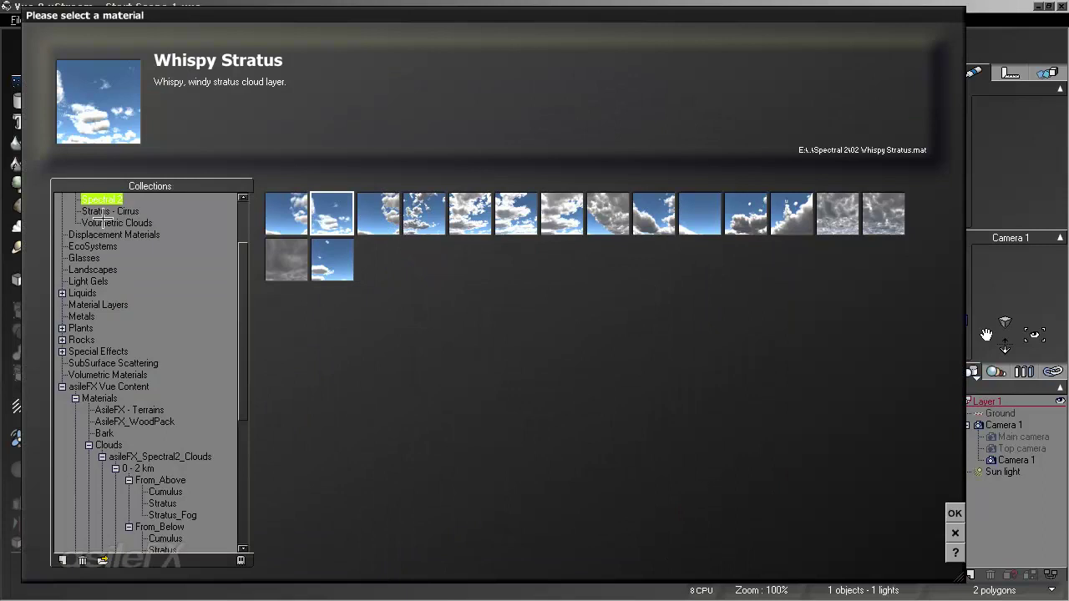
{"action": "scroll", "coordinate": [229, 266], "scroll_direction": "up", "scroll_amount": 3}
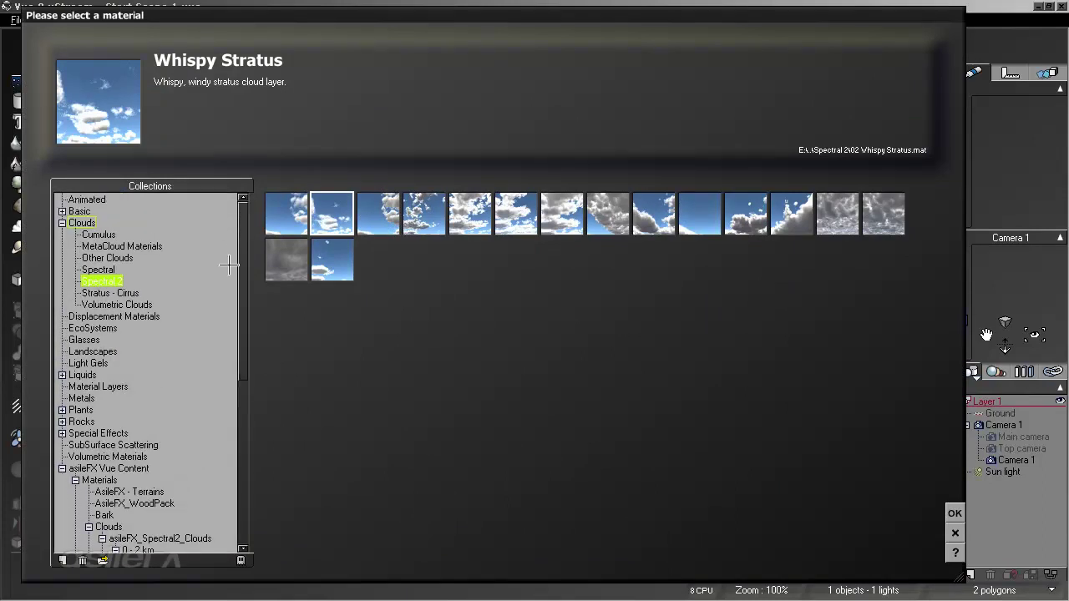
{"action": "left_click", "coordinate": [954, 514]}
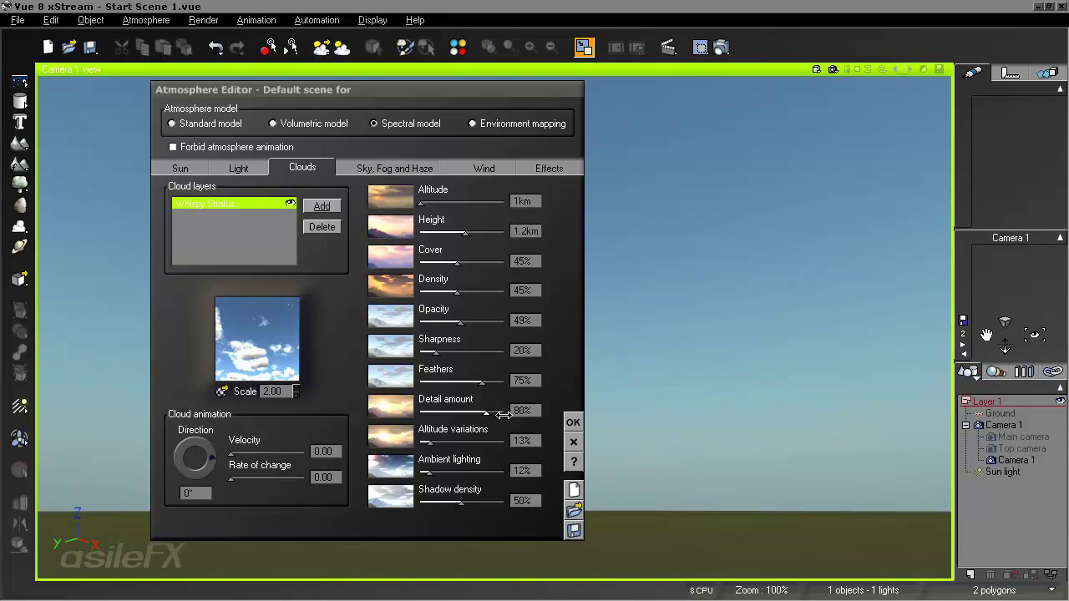
Set the Whispy Stratus layer's detail amount to 19% and its height to 283 m.
{"action": "left_click_drag", "start_coordinate": [503, 415], "coordinate": [443, 415]}
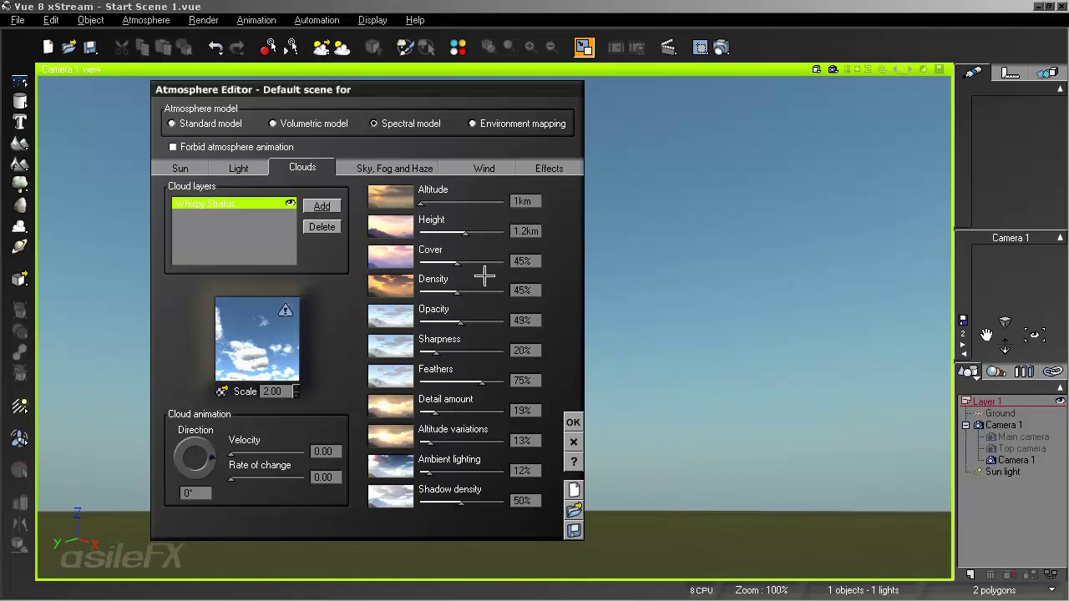
{"action": "left_click_drag", "start_coordinate": [470, 229], "coordinate": [458, 226]}
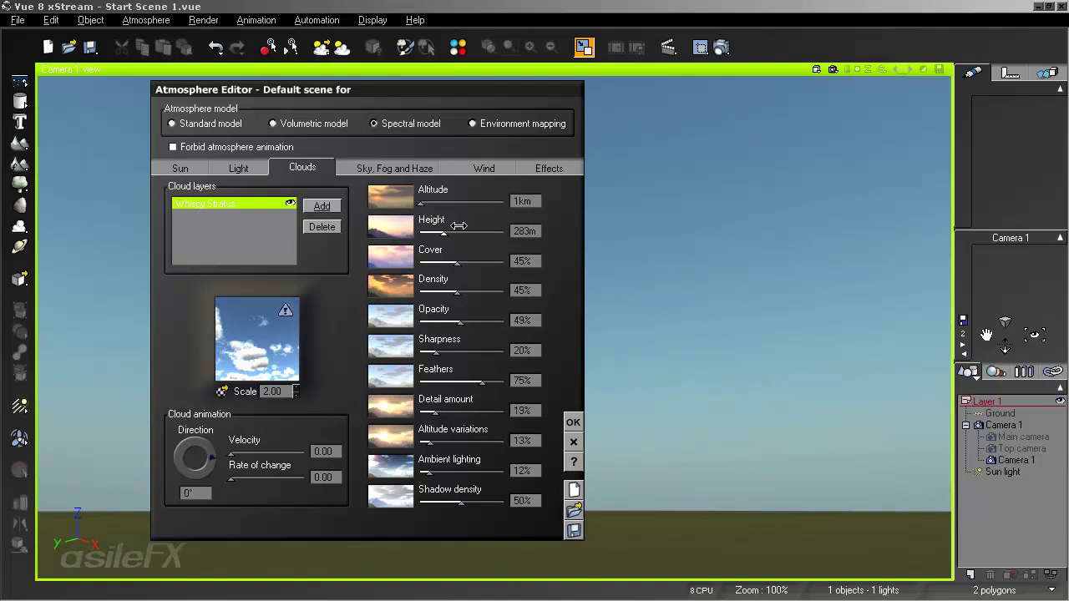
In the advanced material settings of the cloud layer, disable the custom cloud layer profile and set Uniformity to 17%.
{"action": "right_click", "coordinate": [234, 328]}
{"action": "left_click", "coordinate": [250, 334]}
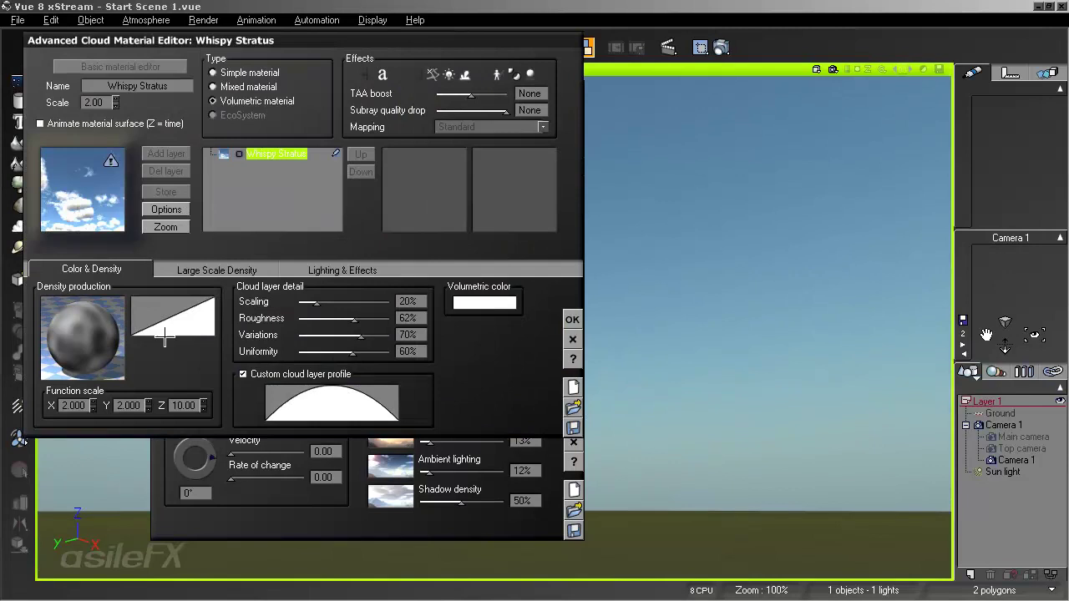
{"action": "left_click", "coordinate": [255, 374]}
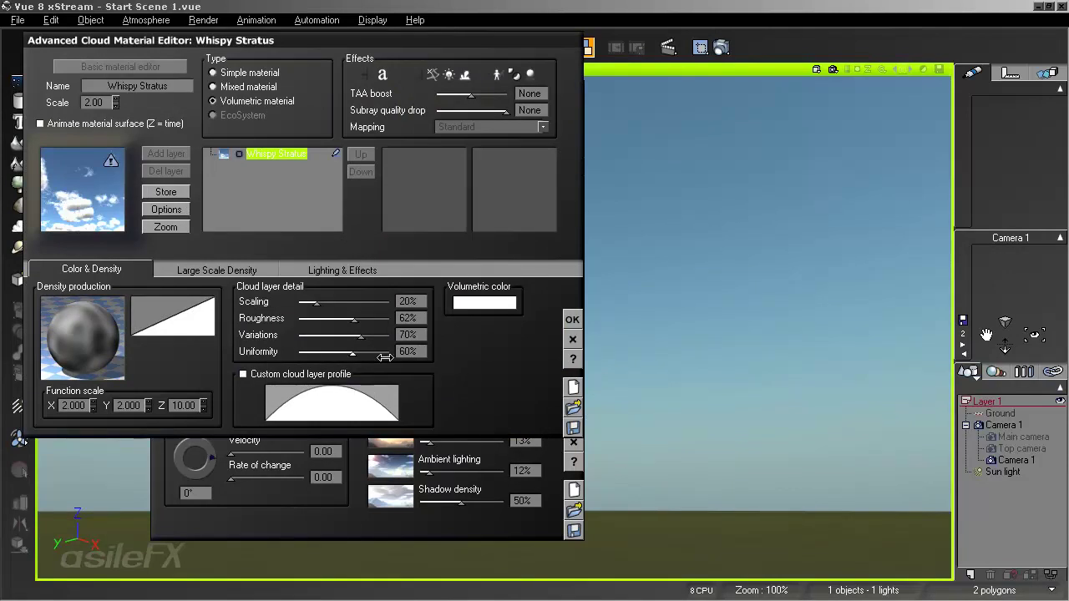
{"action": "left_click_drag", "start_coordinate": [384, 356], "coordinate": [316, 354]}
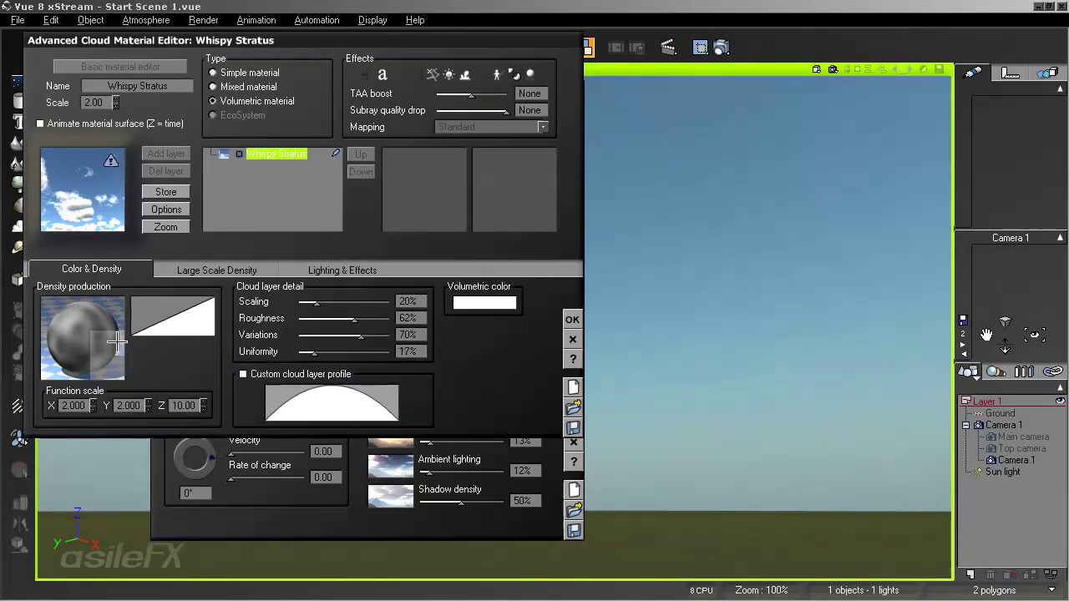
Open the density production function for editing and gather the Position and Gradient amplitude nodes near the Density output.
{"action": "double_click", "coordinate": [118, 341]}
{"action": "left_click_drag", "start_coordinate": [557, 132], "coordinate": [202, 142]}
{"action": "left_click_drag", "start_coordinate": [274, 261], "coordinate": [189, 248]}
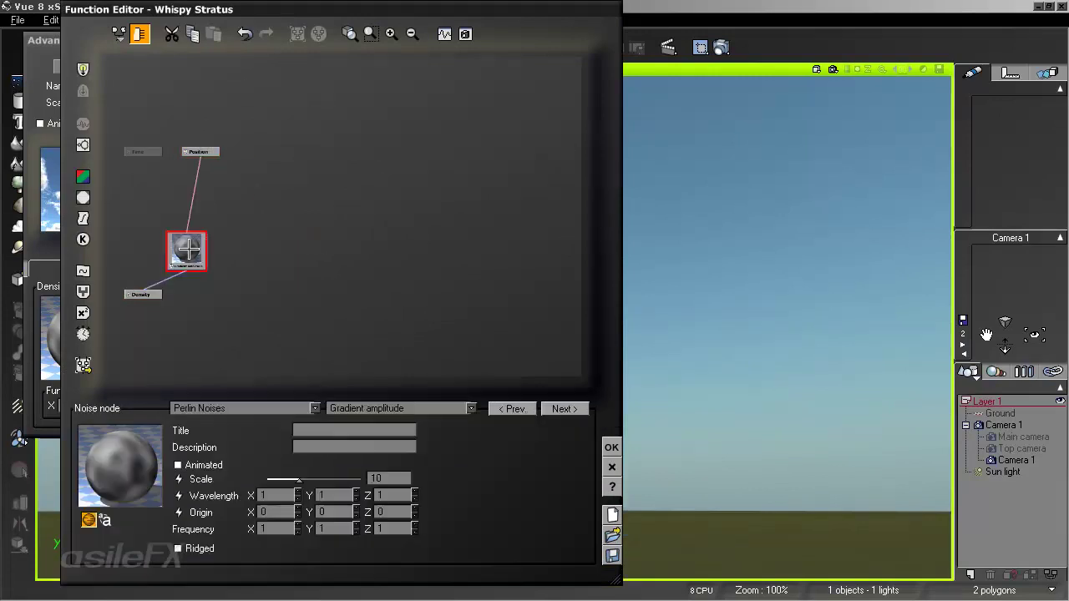
{"action": "left_click", "coordinate": [371, 33]}
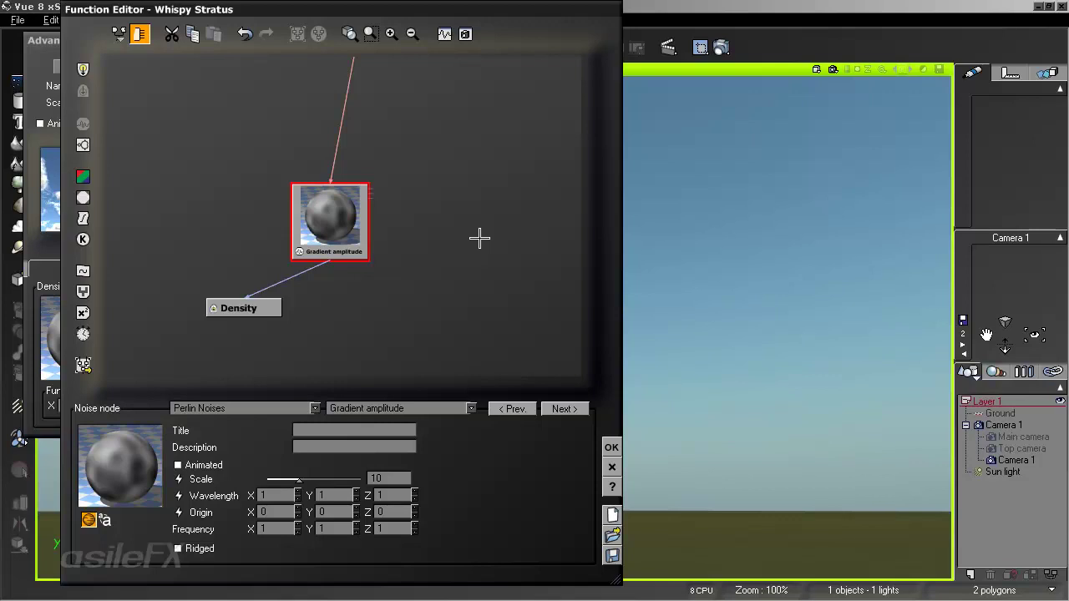
{"action": "left_click", "coordinate": [393, 409]}
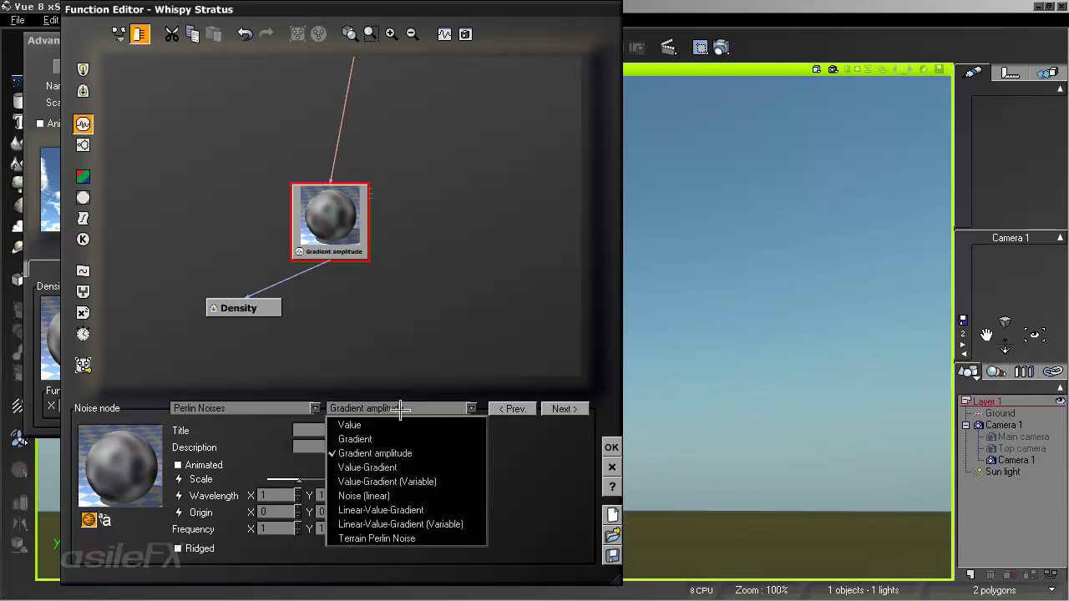
{"action": "left_click", "coordinate": [460, 317]}
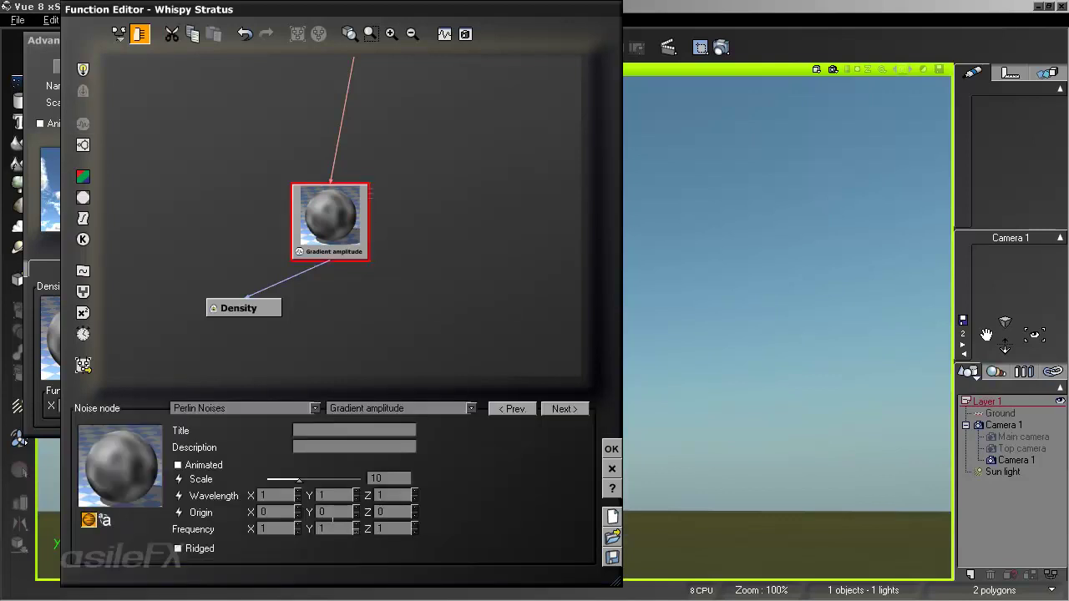
{"action": "left_click", "coordinate": [334, 528]}
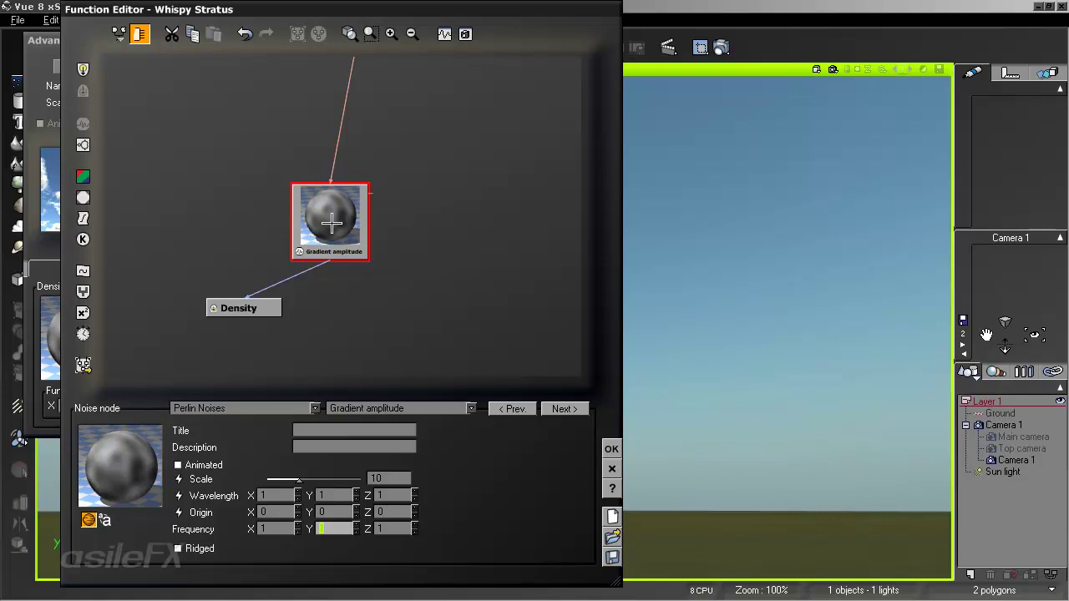
Move the Gradient amplitude node higher above the Density output and add a Composer 3 vector math node to its lower right.
{"action": "left_click_drag", "start_coordinate": [342, 237], "coordinate": [258, 179]}
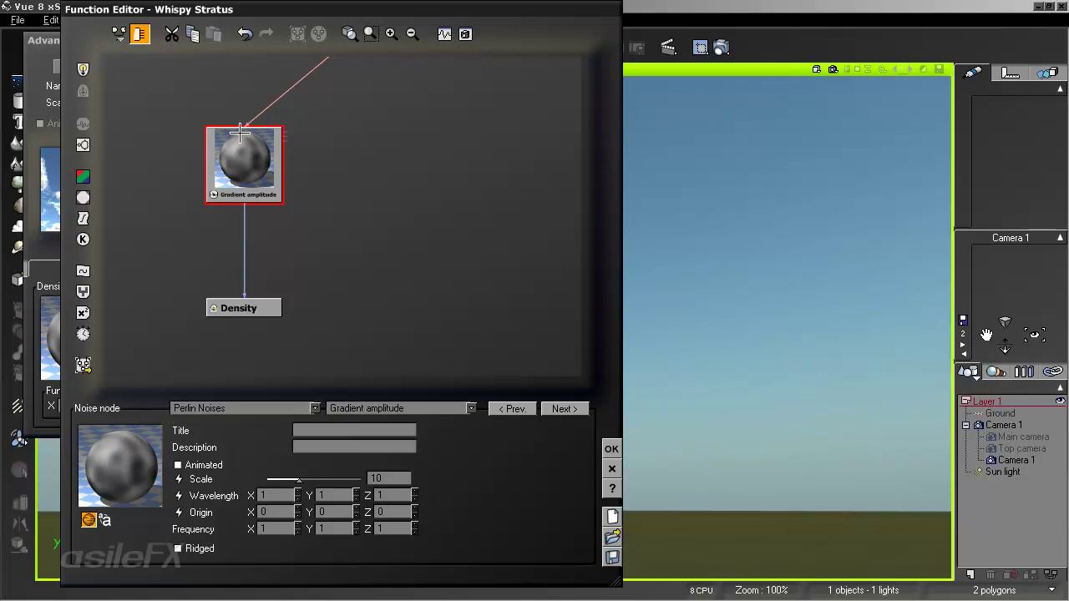
{"action": "left_click_drag", "start_coordinate": [245, 126], "coordinate": [304, 121]}
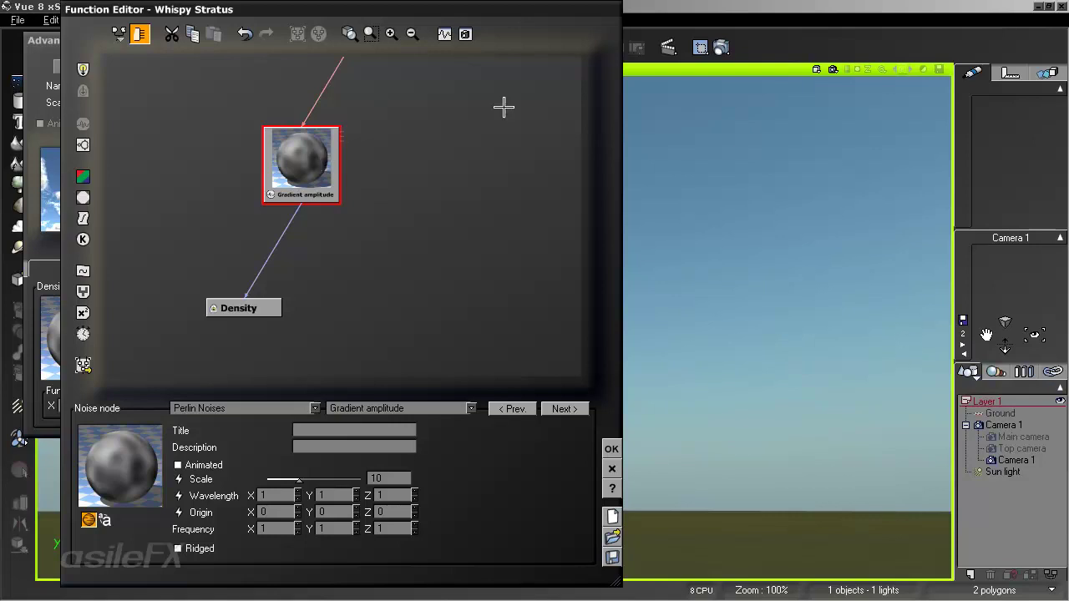
{"action": "left_click", "coordinate": [423, 138]}
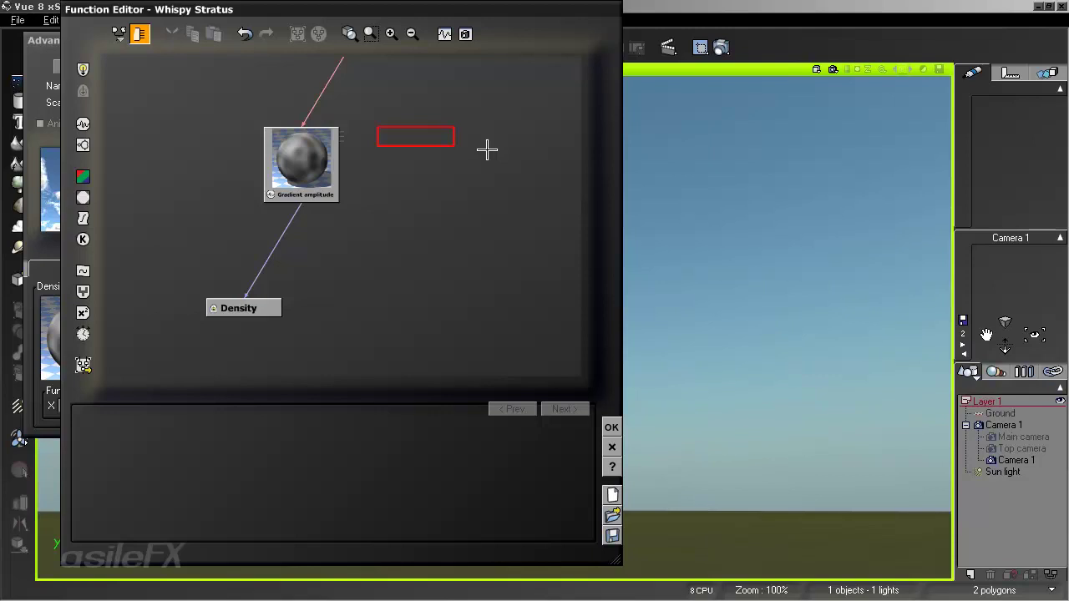
{"action": "right_click", "coordinate": [428, 159]}
{"action": "mouse_move", "coordinate": [484, 298]}
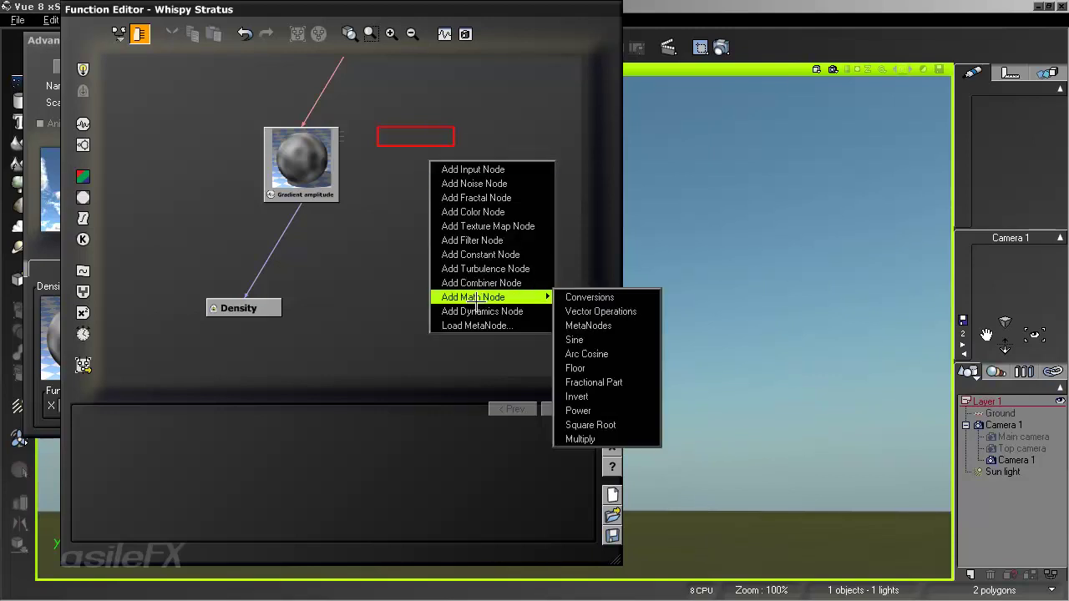
{"action": "mouse_move", "coordinate": [602, 309]}
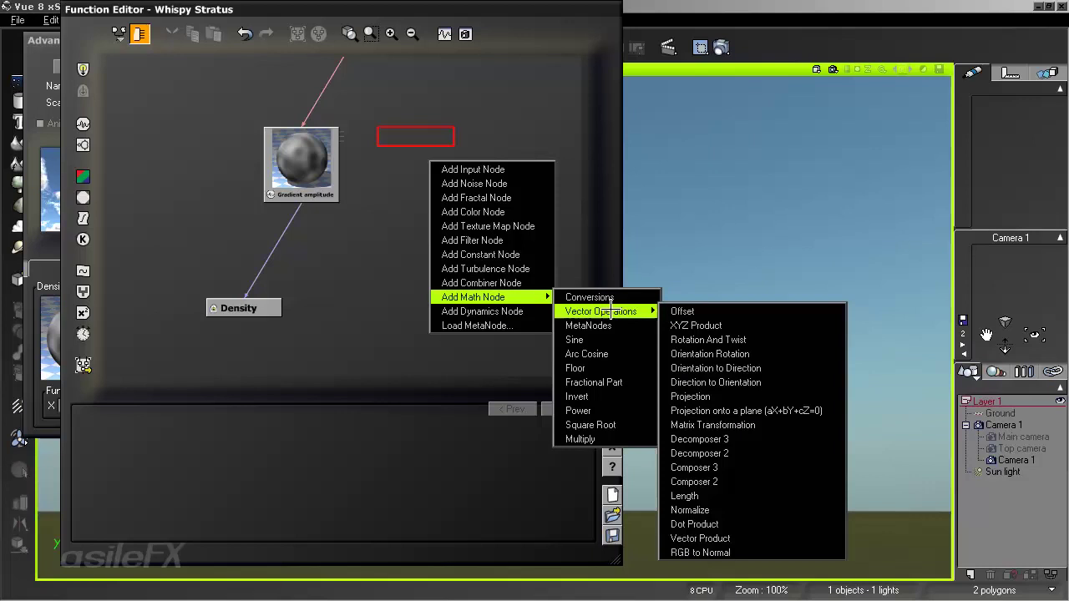
{"action": "left_click", "coordinate": [720, 468]}
{"action": "left_click_drag", "start_coordinate": [438, 140], "coordinate": [443, 234]}
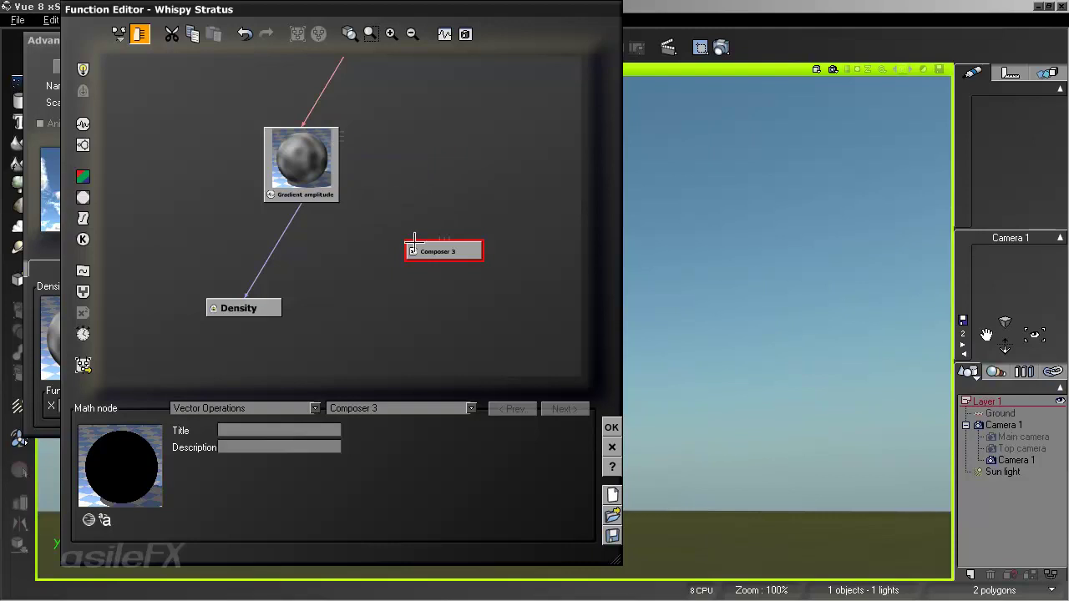
{"action": "left_click_drag", "start_coordinate": [466, 249], "coordinate": [465, 219]}
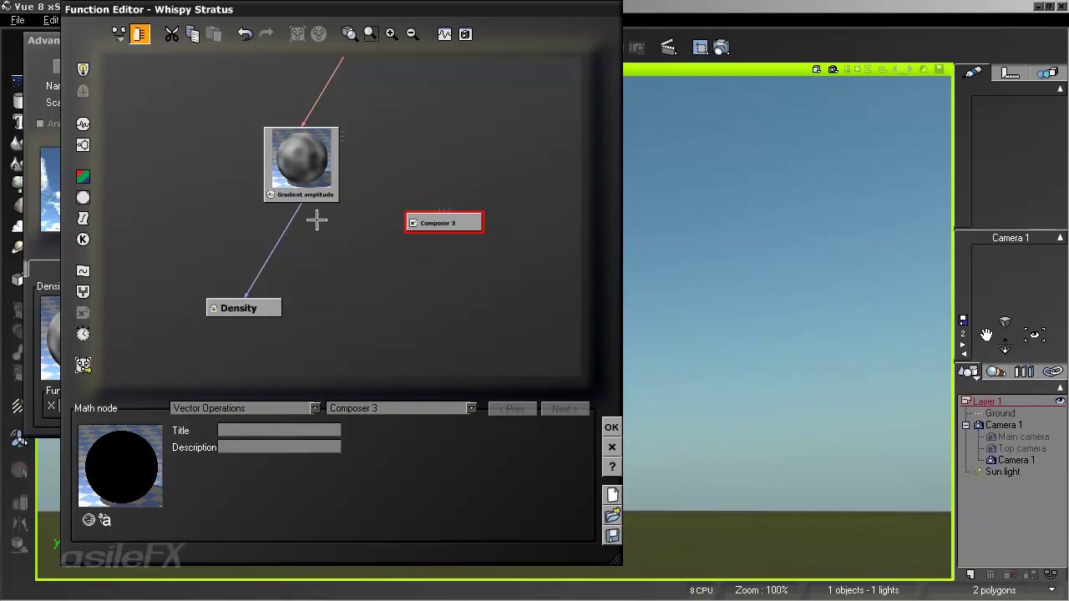
{"action": "left_click_drag", "start_coordinate": [463, 222], "coordinate": [464, 251]}
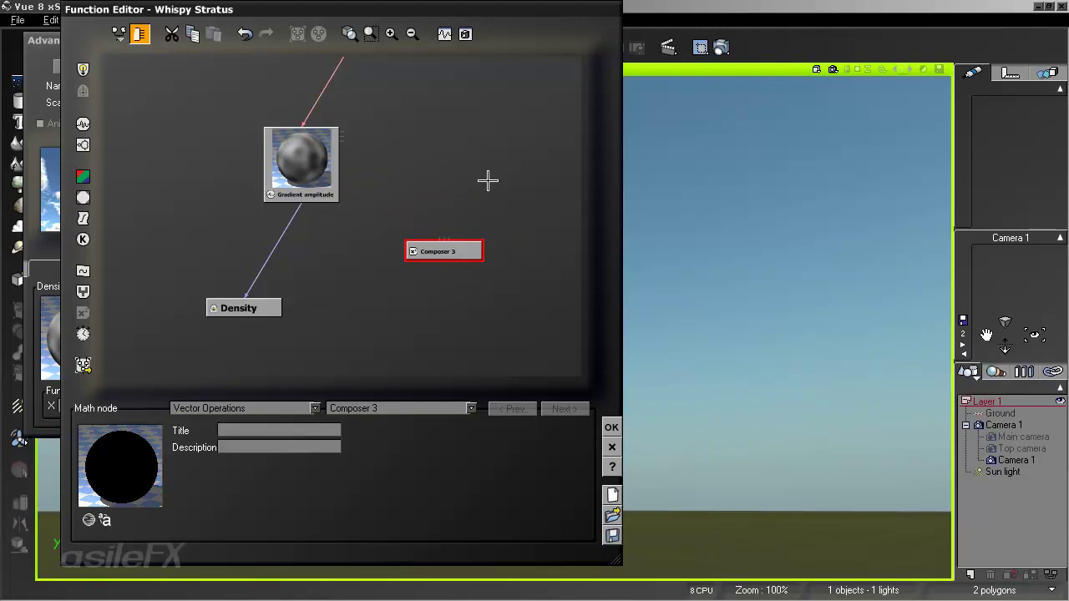
Add three Multiply (aX) filter nodes in the row above the Composer 3 node.
{"action": "left_click", "coordinate": [460, 193]}
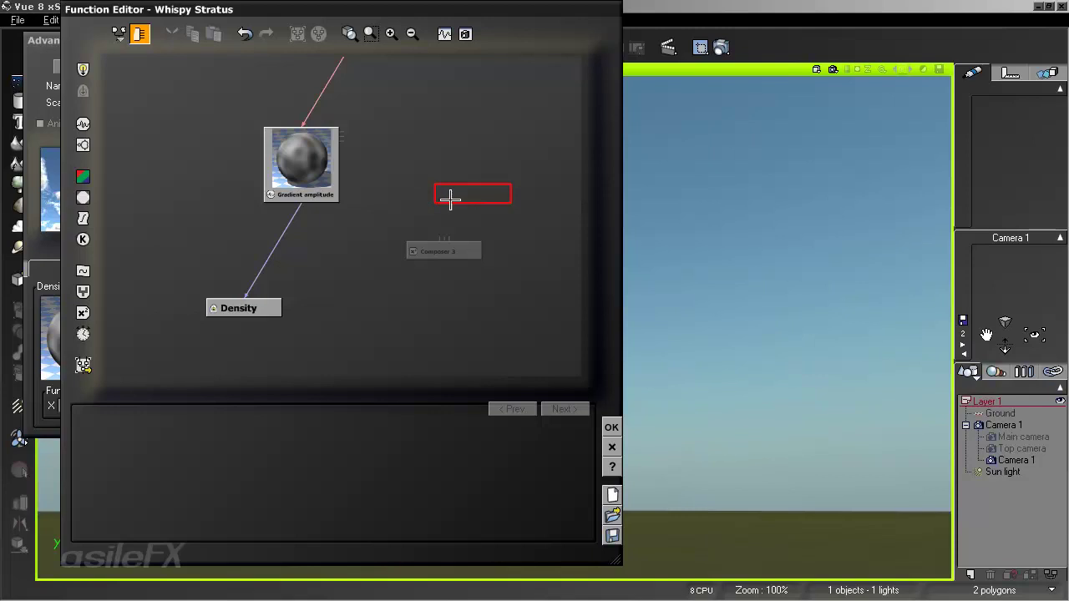
{"action": "left_click", "coordinate": [416, 190]}
{"action": "left_click", "coordinate": [83, 218]}
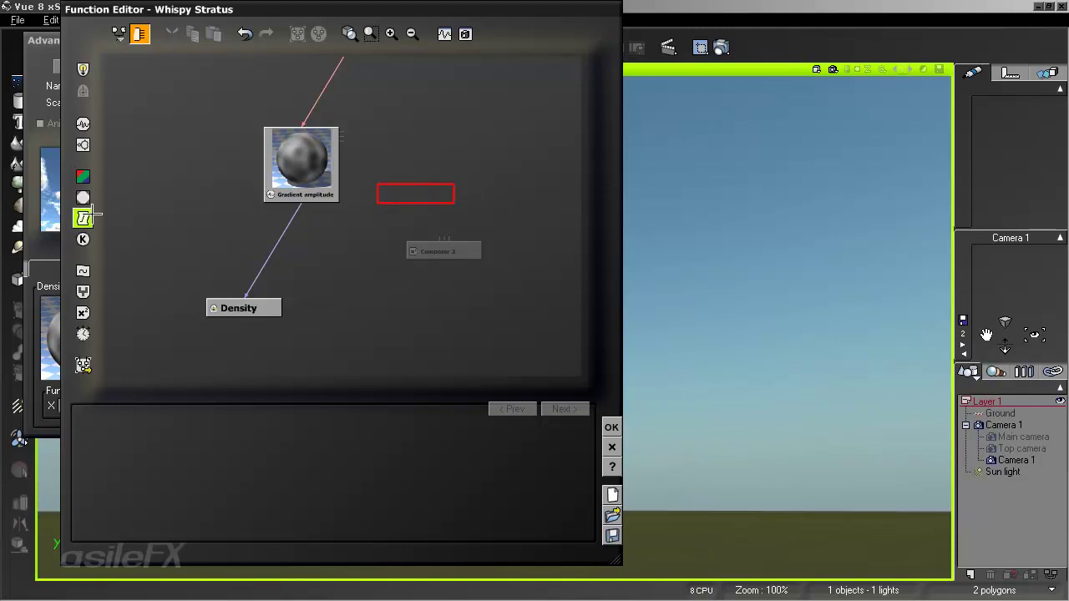
{"action": "left_click", "coordinate": [298, 408]}
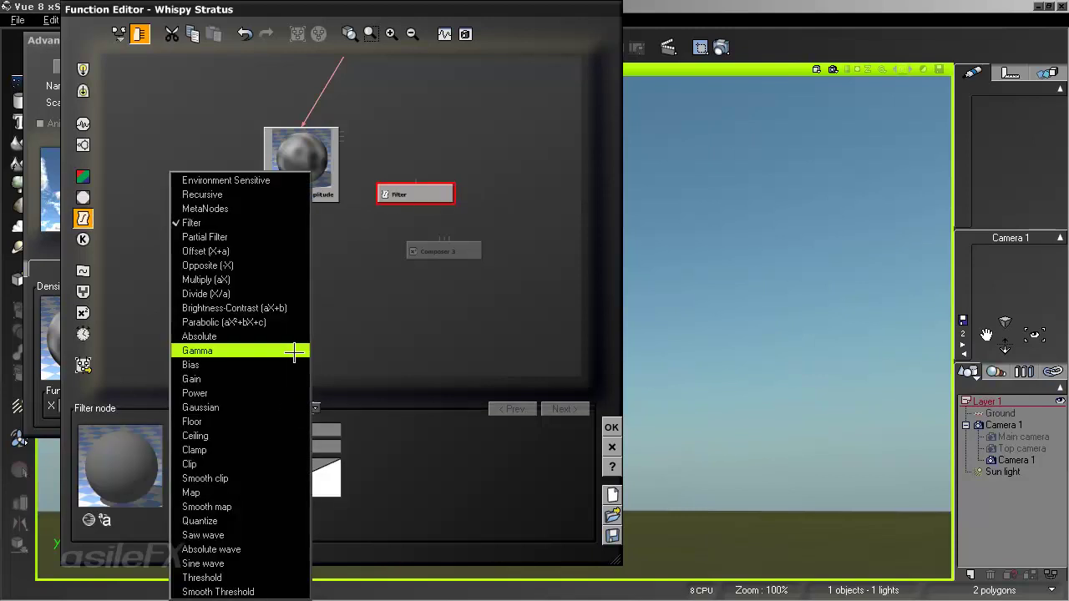
{"action": "left_click", "coordinate": [275, 279]}
{"action": "left_click", "coordinate": [470, 191]}
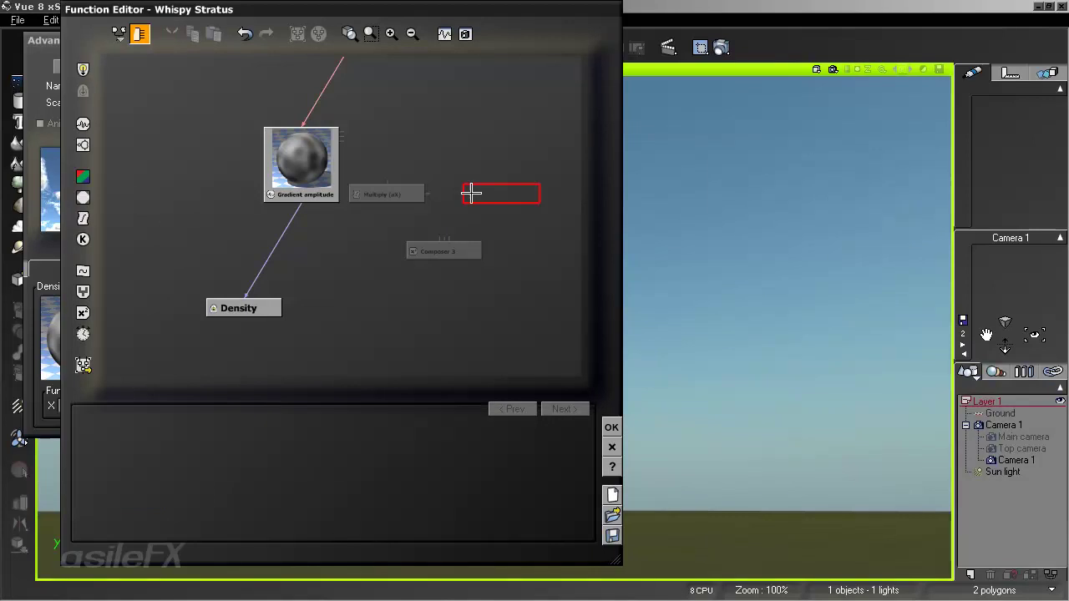
{"action": "left_click", "coordinate": [83, 218]}
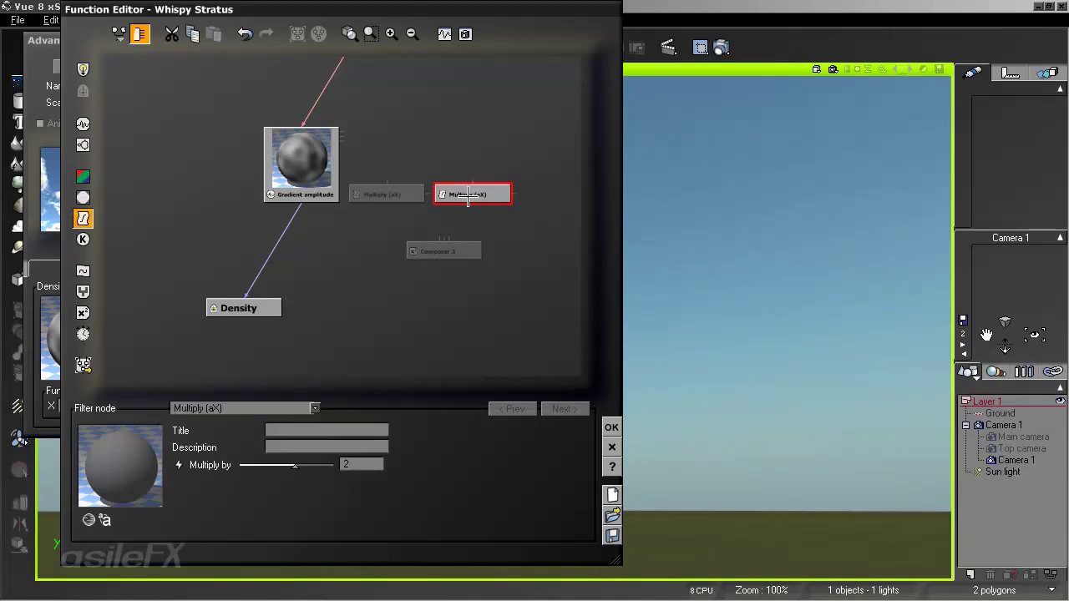
{"action": "left_click", "coordinate": [549, 192]}
{"action": "left_click", "coordinate": [83, 218]}
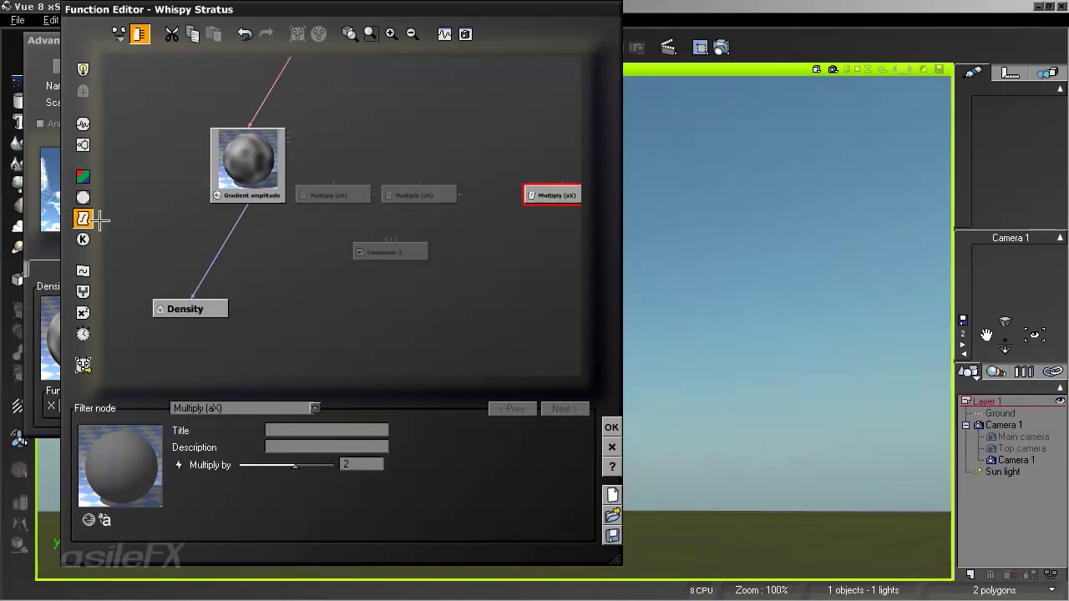
Connect the three Multiply nodes to the inputs of Composer 3 and line them up in an even row above it.
{"action": "left_click_drag", "start_coordinate": [556, 196], "coordinate": [504, 202]}
{"action": "left_click_drag", "start_coordinate": [346, 195], "coordinate": [410, 198]}
{"action": "left_click_drag", "start_coordinate": [394, 234], "coordinate": [419, 282]}
{"action": "left_click_drag", "start_coordinate": [529, 256], "coordinate": [477, 264]}
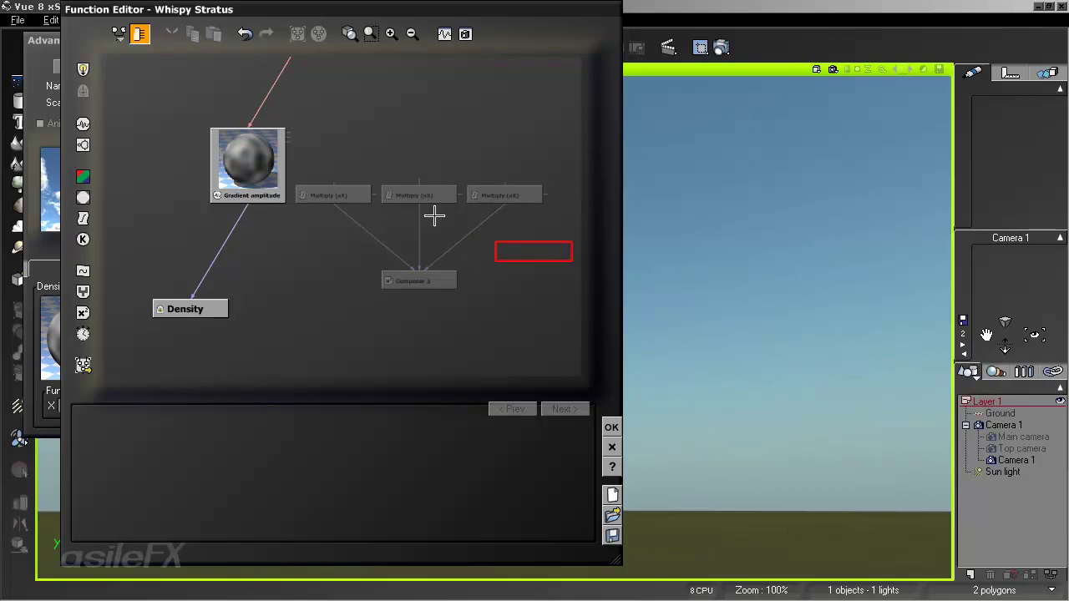
{"action": "left_click_drag", "start_coordinate": [334, 193], "coordinate": [346, 224]}
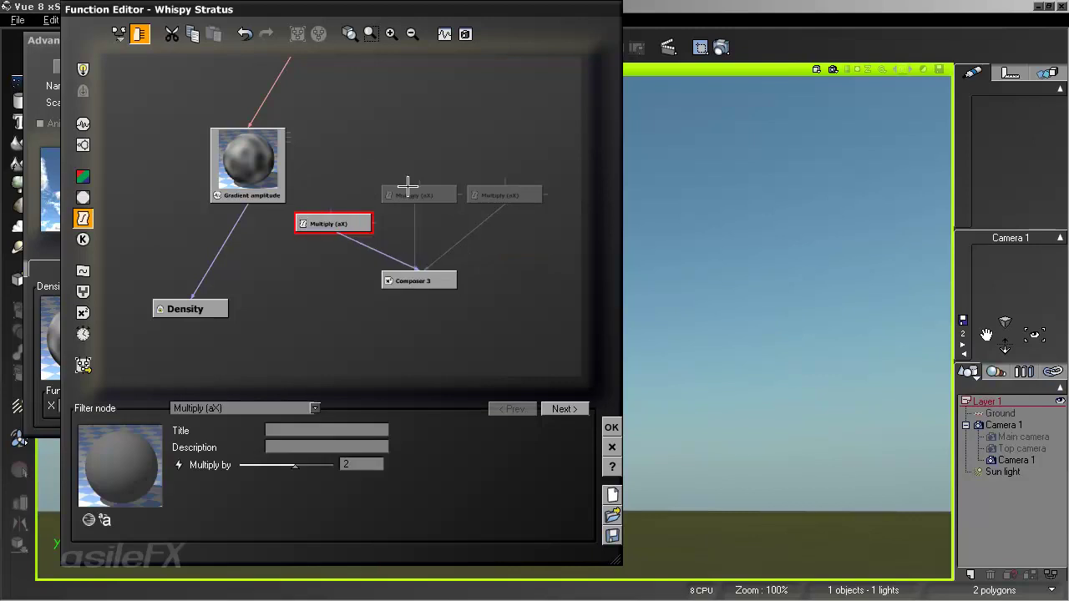
{"action": "left_click_drag", "start_coordinate": [408, 187], "coordinate": [415, 215]}
{"action": "left_click_drag", "start_coordinate": [522, 191], "coordinate": [526, 219]}
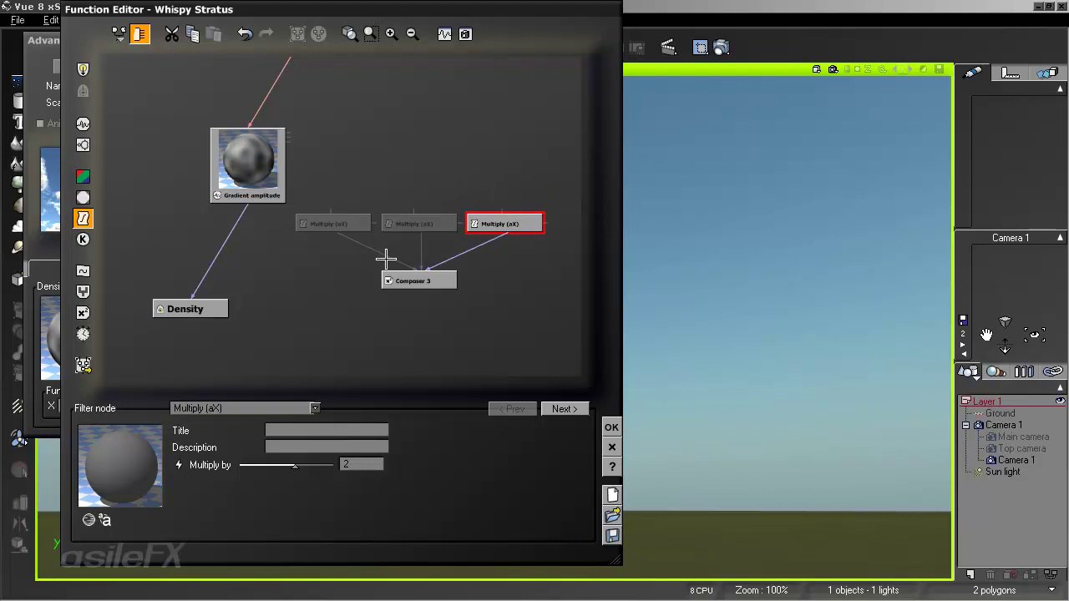
{"action": "left_click", "coordinate": [418, 280]}
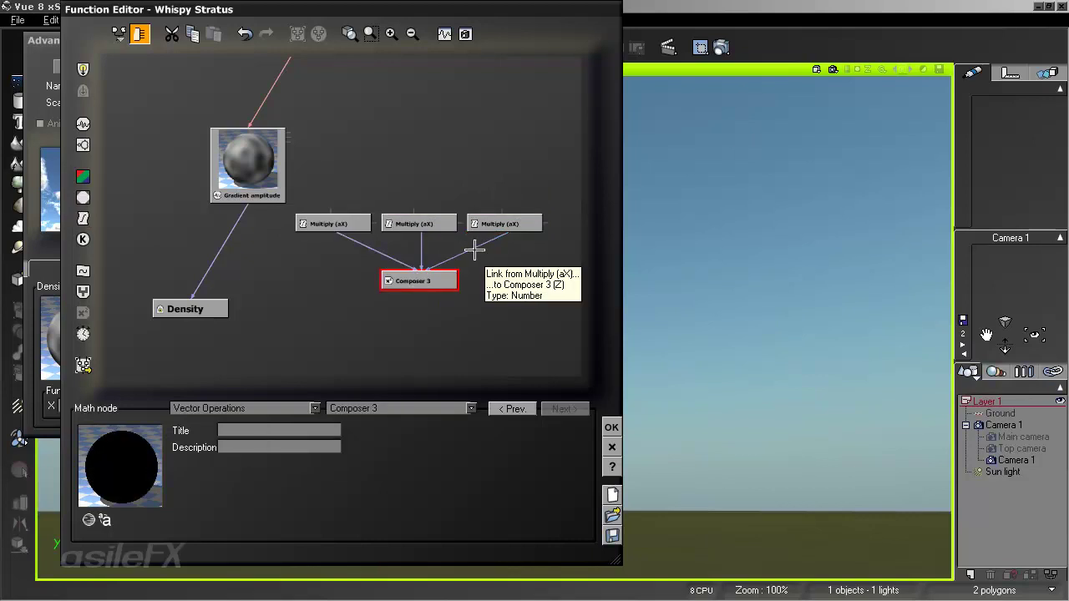
Add a Blender combiner node with its ratio clipped to [0...1] and place it between Density and Composer 3.
{"action": "left_click", "coordinate": [366, 173]}
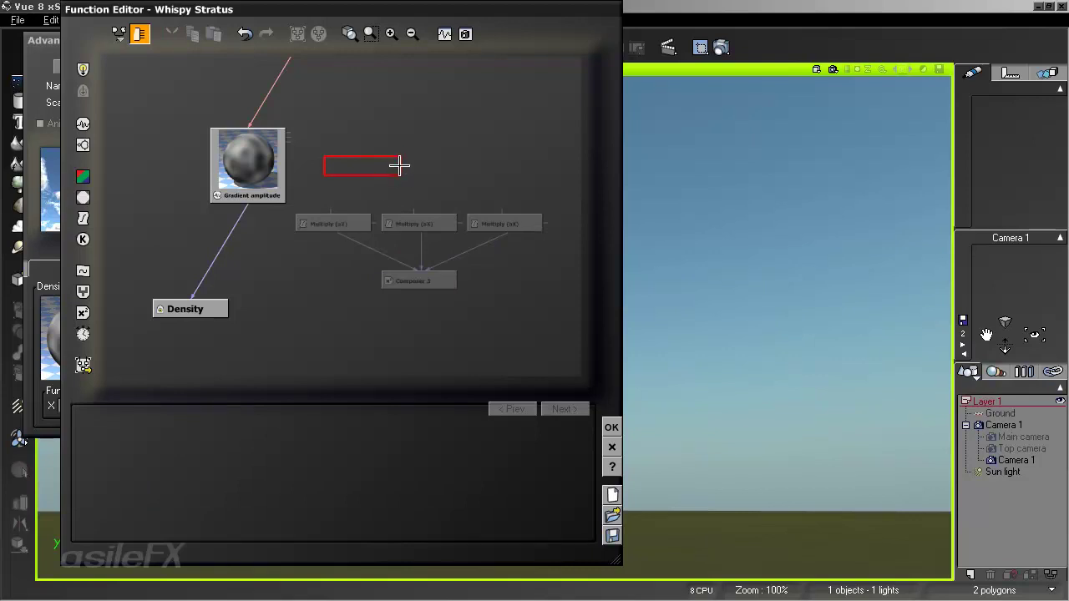
{"action": "left_click", "coordinate": [82, 292]}
{"action": "left_click_drag", "start_coordinate": [369, 167], "coordinate": [398, 167]}
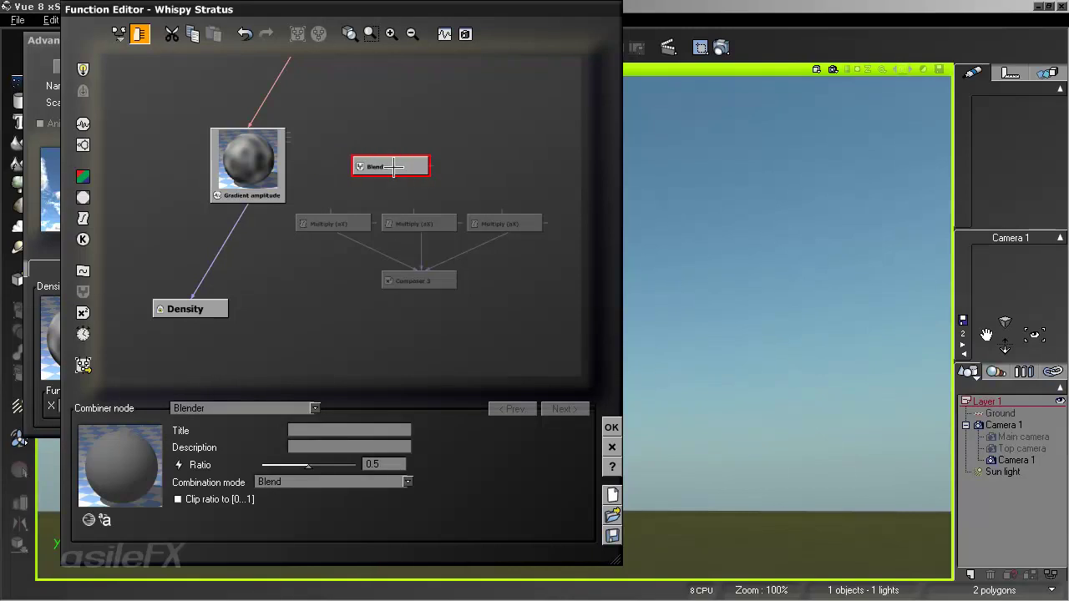
{"action": "left_click", "coordinate": [204, 499]}
{"action": "left_click_drag", "start_coordinate": [409, 165], "coordinate": [323, 279]}
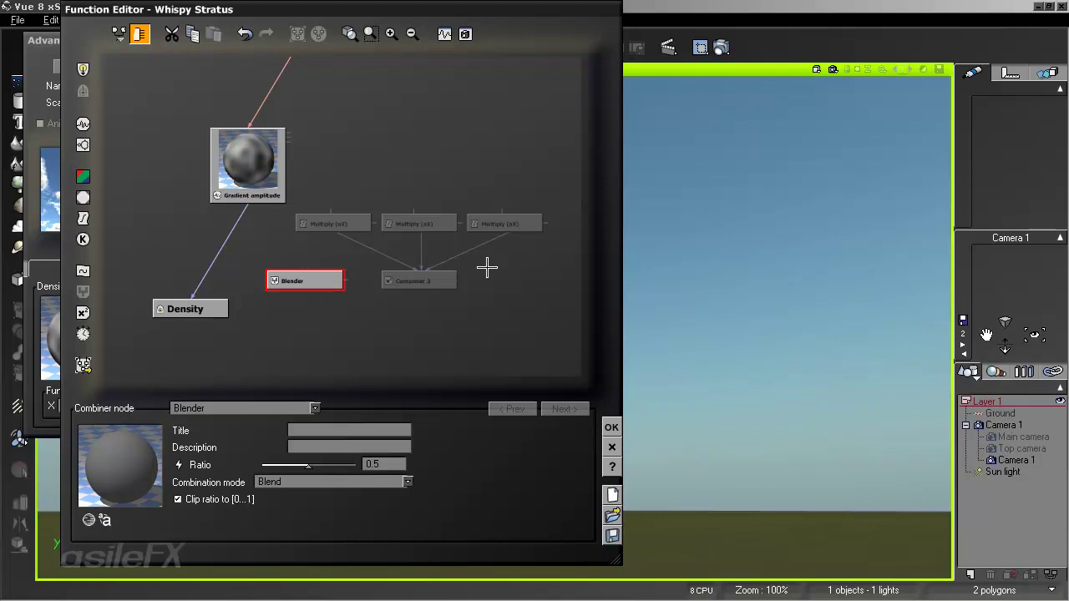
Move the three Multiply nodes higher above Composer 3 and add a Boolean Number constant node above the Blender.
{"action": "left_click_drag", "start_coordinate": [522, 248], "coordinate": [359, 129]}
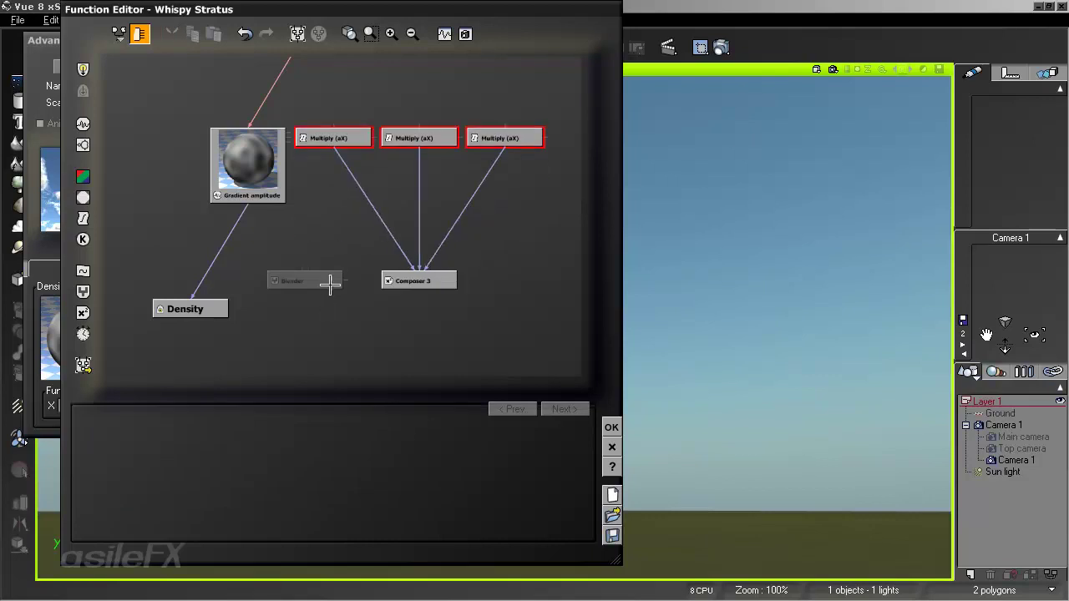
{"action": "left_click_drag", "start_coordinate": [323, 284], "coordinate": [346, 240]}
{"action": "right_click", "coordinate": [346, 240]}
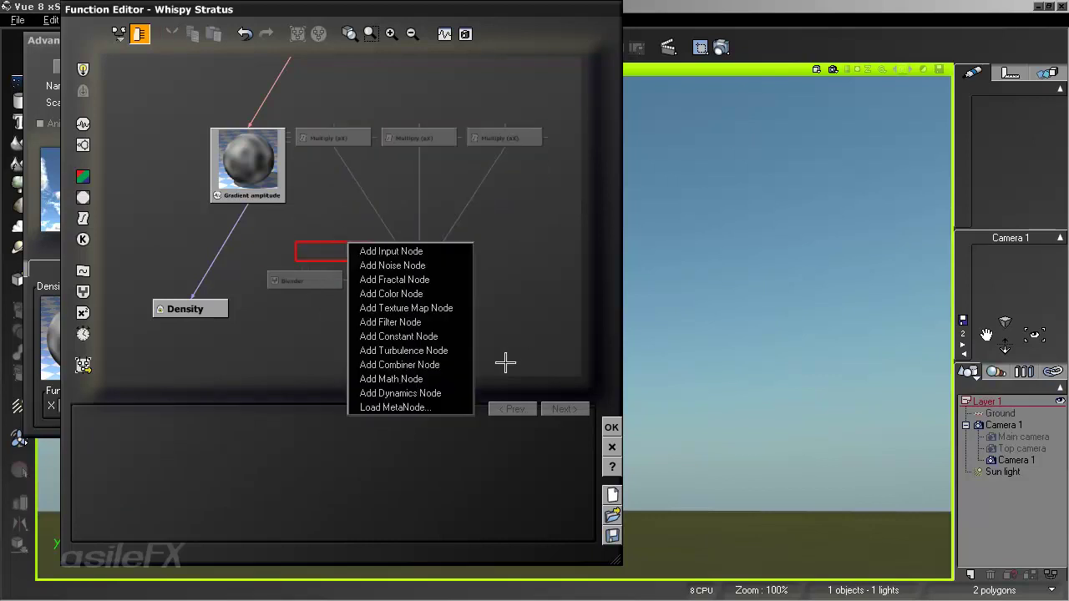
{"action": "mouse_move", "coordinate": [459, 339]}
{"action": "left_click", "coordinate": [535, 408]}
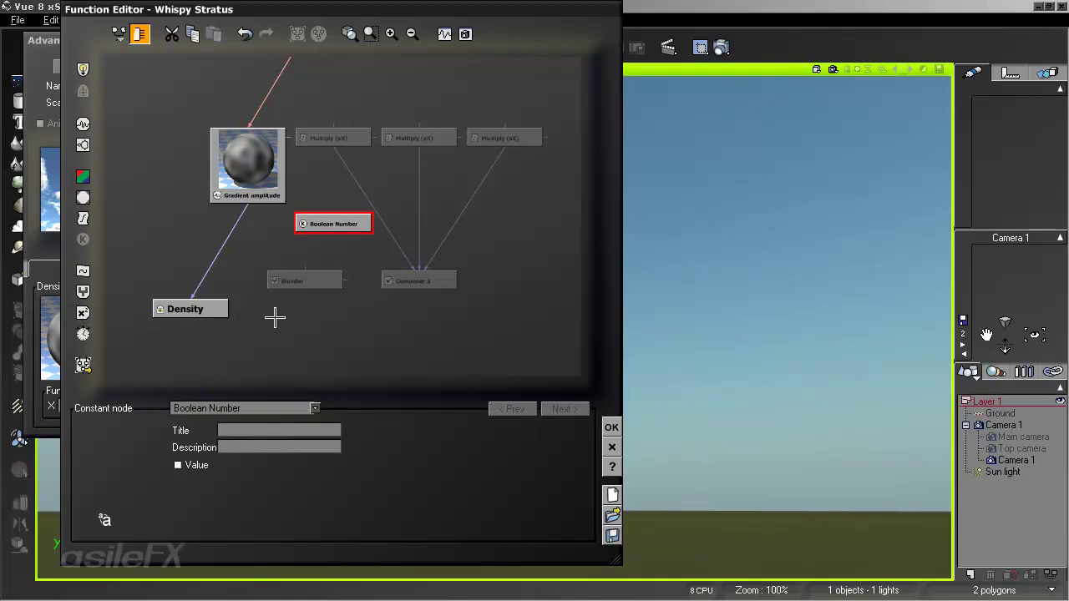
Set the Blender's ratio to 1 and connect the Boolean Number node to its ratio input.
{"action": "left_click", "coordinate": [300, 274]}
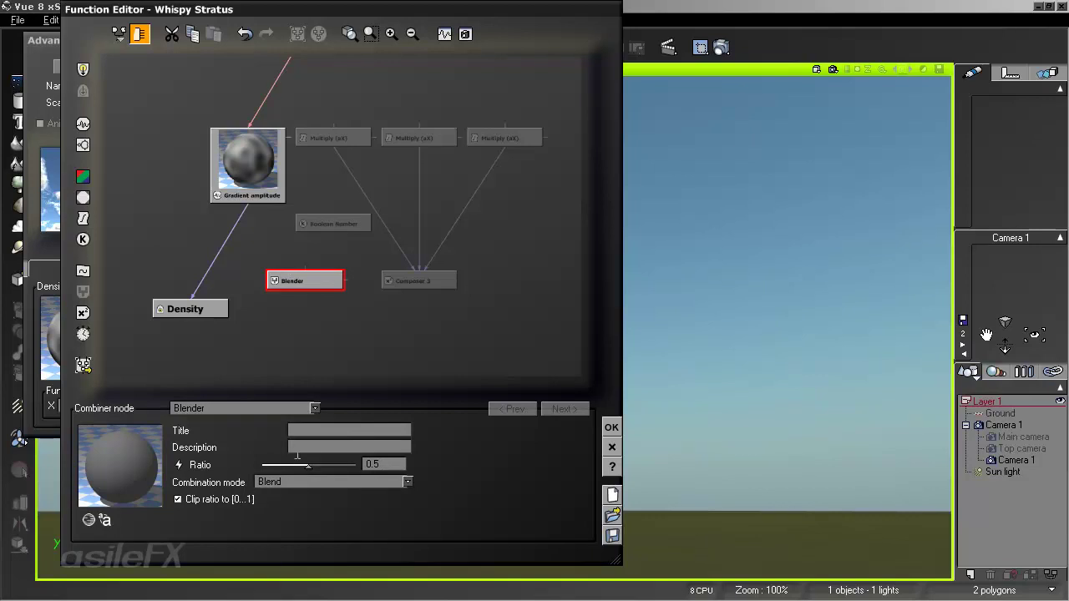
{"action": "left_click_drag", "start_coordinate": [309, 461], "coordinate": [358, 464]}
{"action": "left_click_drag", "start_coordinate": [316, 281], "coordinate": [287, 280]}
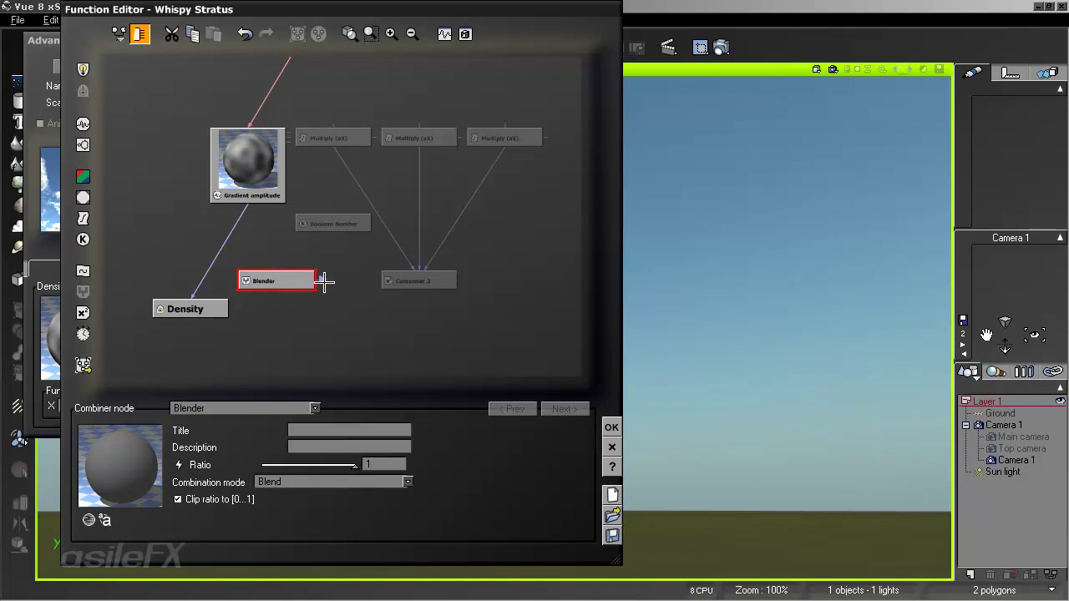
{"action": "left_click_drag", "start_coordinate": [344, 219], "coordinate": [345, 240]}
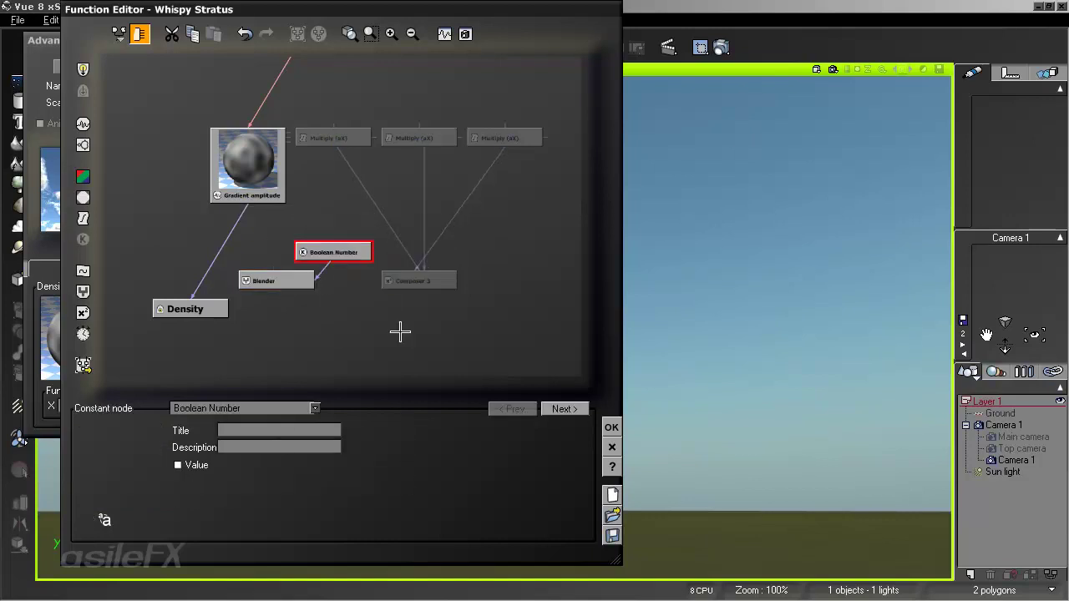
{"action": "left_click", "coordinate": [337, 282]}
{"action": "left_click_drag", "start_coordinate": [332, 307], "coordinate": [315, 259]}
Add a Constant Number node with value 0 and connect it to the Blender's first data input.
{"action": "left_click", "coordinate": [342, 223]}
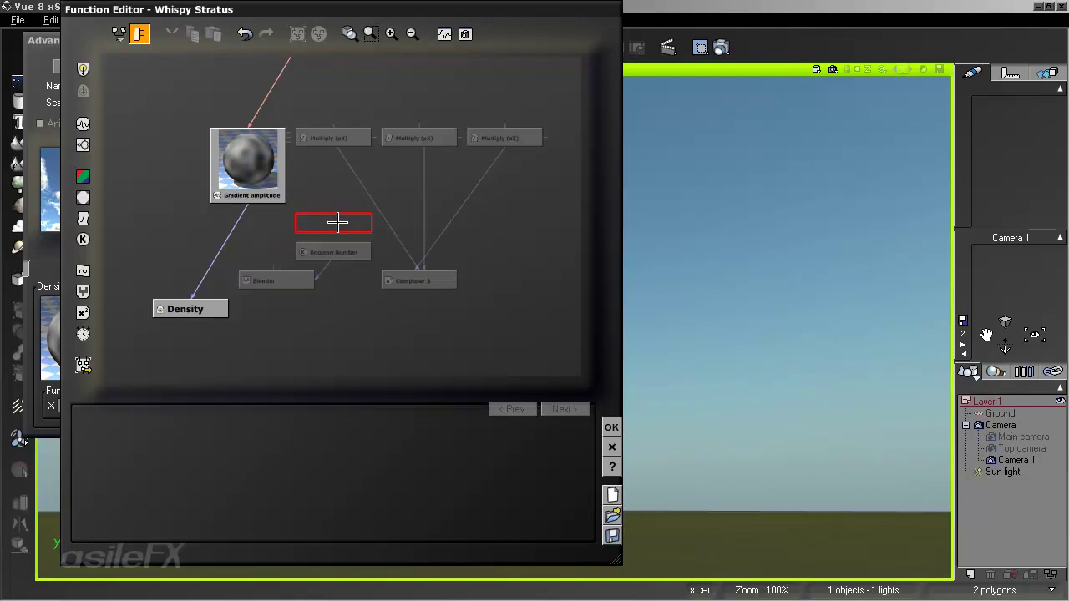
{"action": "right_click", "coordinate": [337, 222]}
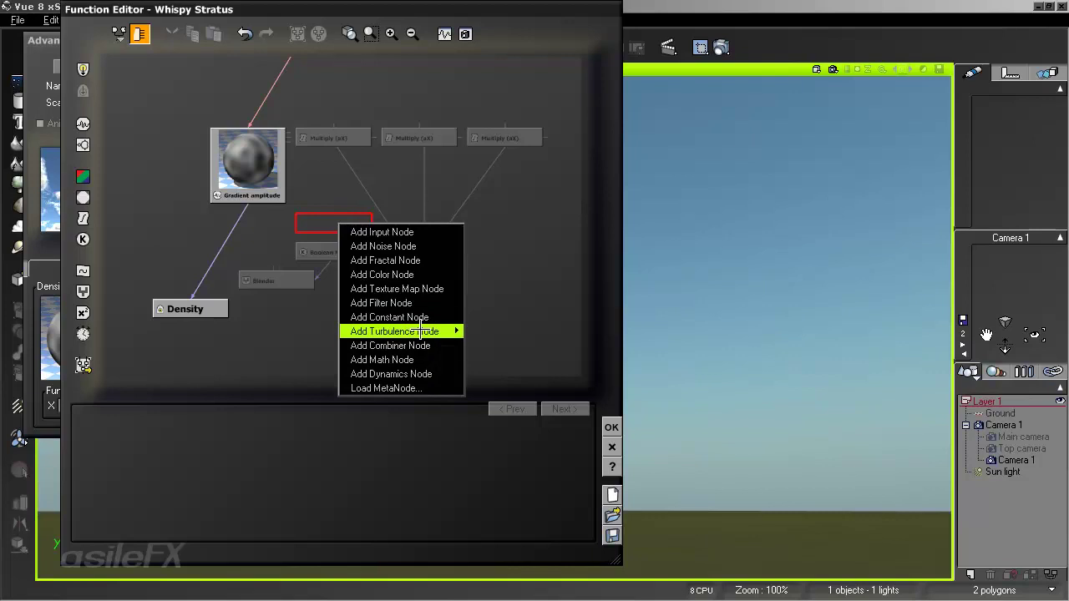
{"action": "mouse_move", "coordinate": [433, 316]}
{"action": "left_click", "coordinate": [522, 343]}
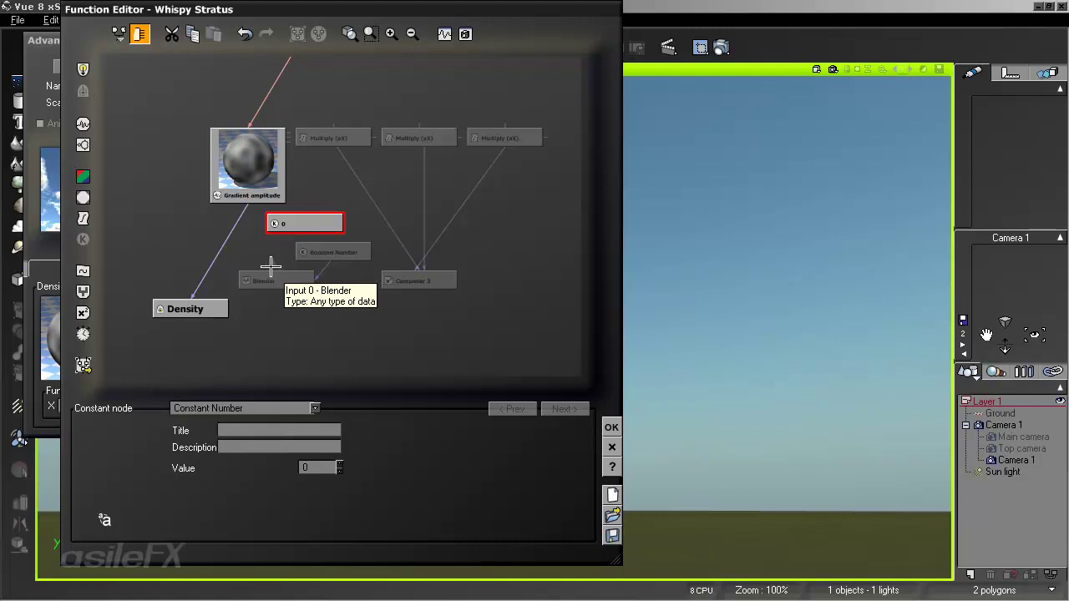
{"action": "mouse_move", "coordinate": [272, 268]}
{"action": "left_mouse_down"}
{"action": "mouse_move", "coordinate": [313, 225]}
{"action": "mouse_move", "coordinate": [285, 224]}
{"action": "mouse_move", "coordinate": [282, 257]}
{"action": "left_mouse_up"}
Enable the Boolean Number's value and route the first Multiply node through the Blender into the first input of Composer 3.
{"action": "left_click", "coordinate": [327, 247]}
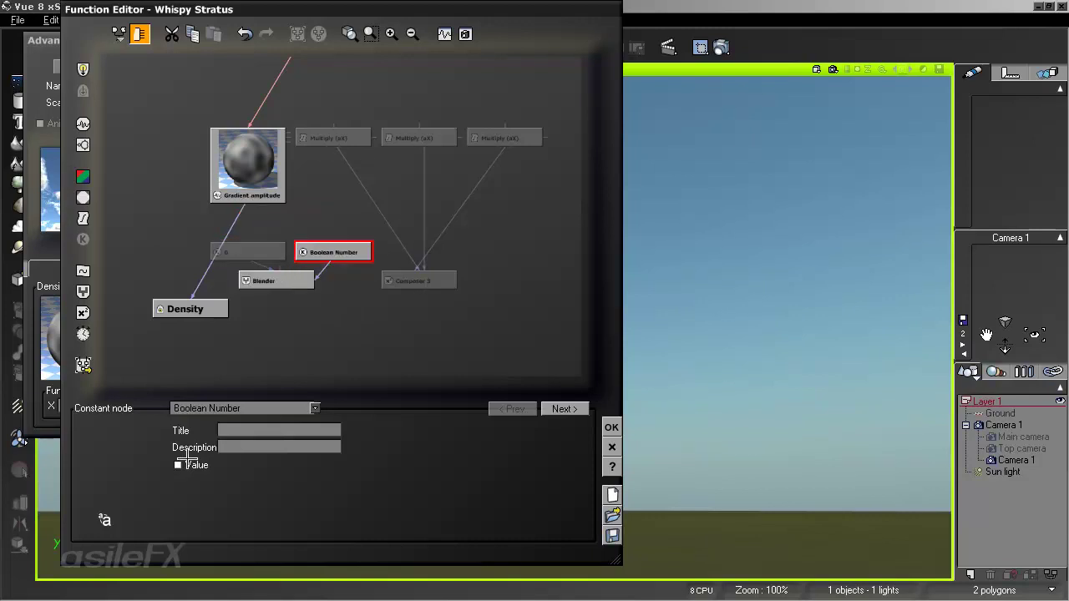
{"action": "left_click_drag", "start_coordinate": [276, 270], "coordinate": [337, 139]}
{"action": "left_click_drag", "start_coordinate": [418, 274], "coordinate": [275, 284]}
{"action": "left_click", "coordinate": [299, 254]}
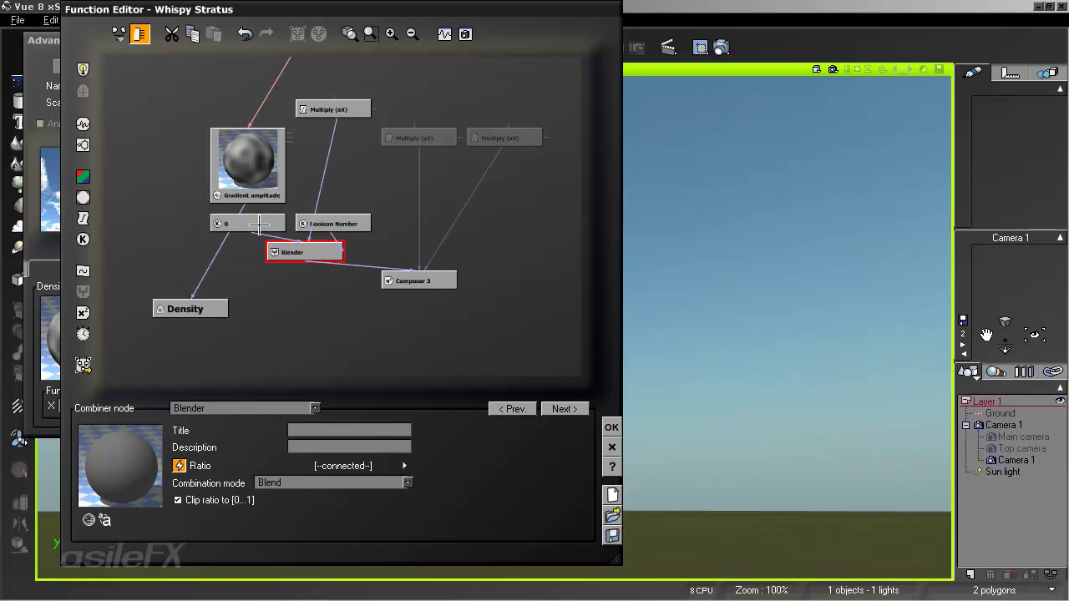
Arrange the constant 0, Boolean Number and first Multiply nodes above the Blender, and align Gradient amplitude above Density.
{"action": "left_click", "coordinate": [250, 223]}
{"action": "left_click_drag", "start_coordinate": [329, 221], "coordinate": [396, 224]}
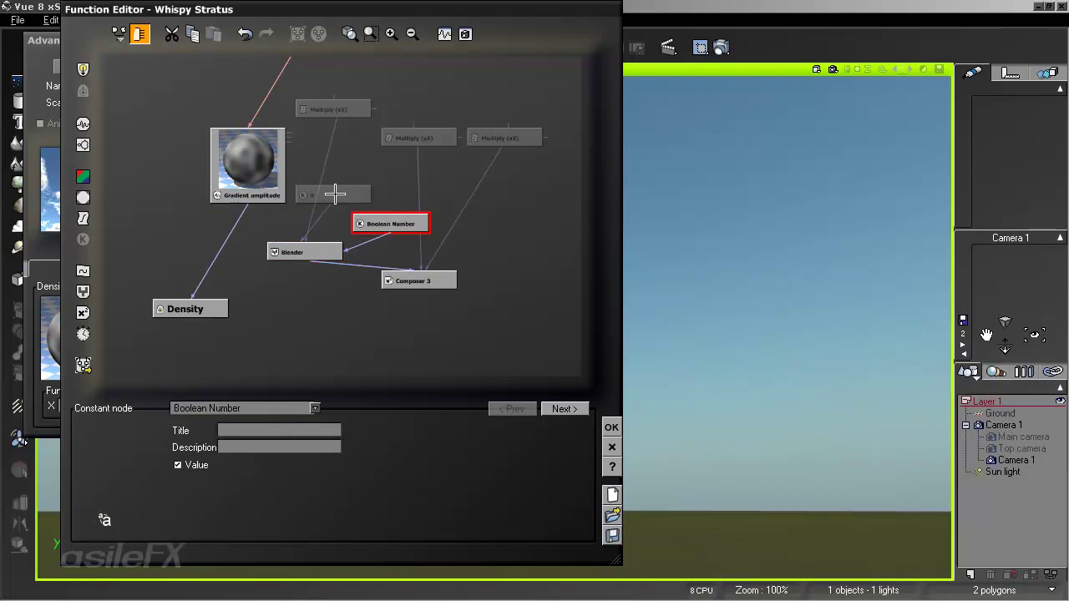
{"action": "left_click_drag", "start_coordinate": [335, 194], "coordinate": [316, 240]}
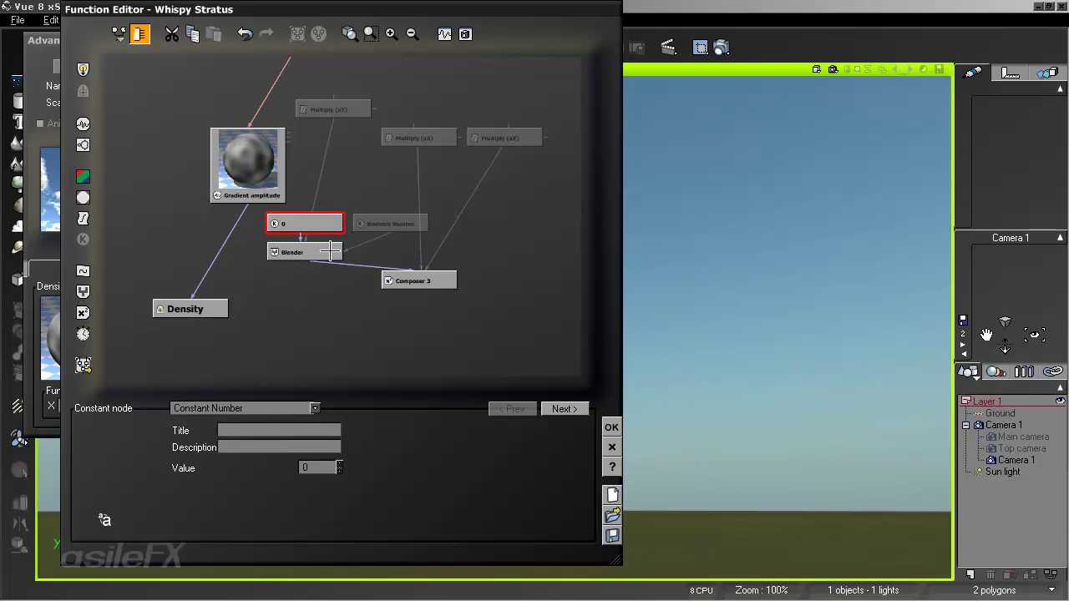
{"action": "left_click", "coordinate": [329, 252]}
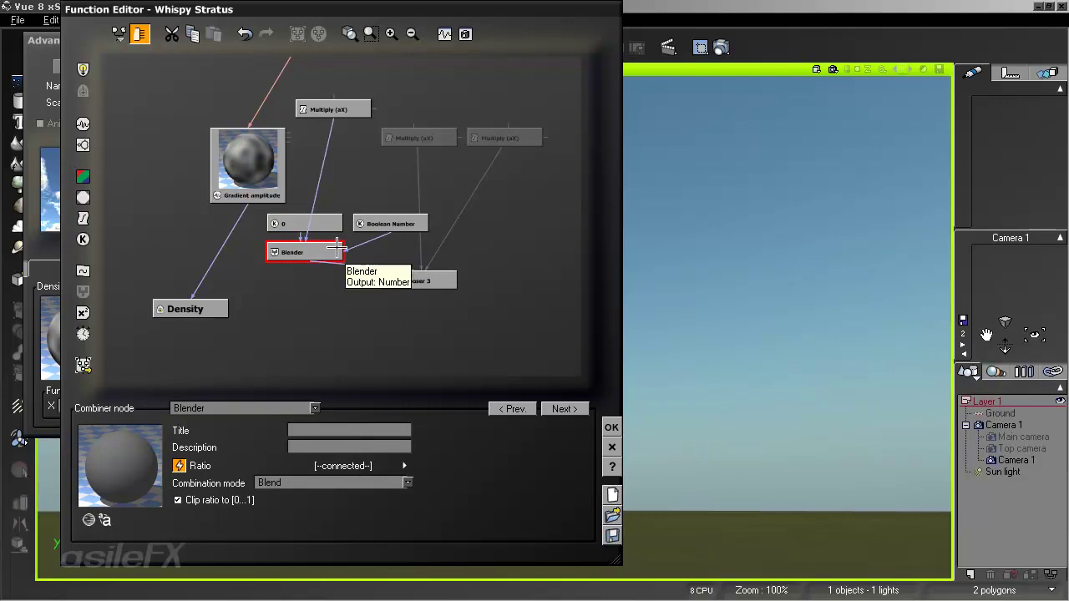
{"action": "left_click_drag", "start_coordinate": [275, 188], "coordinate": [219, 189]}
{"action": "left_click_drag", "start_coordinate": [339, 111], "coordinate": [311, 167]}
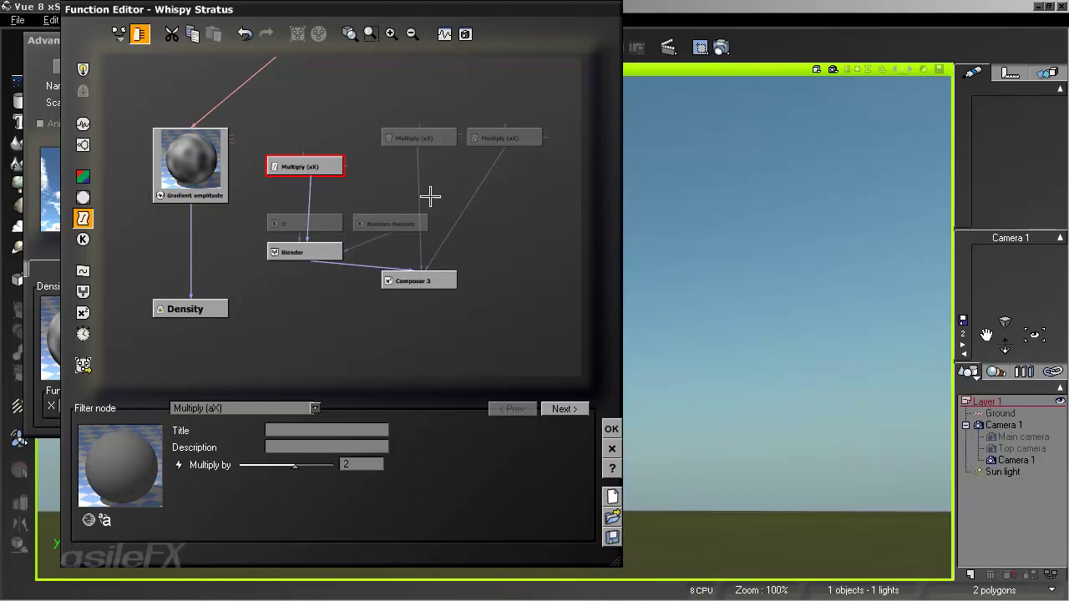
Move the second and third Multiply nodes together further to the right to make room beside the Blender group.
{"action": "left_click", "coordinate": [401, 224]}
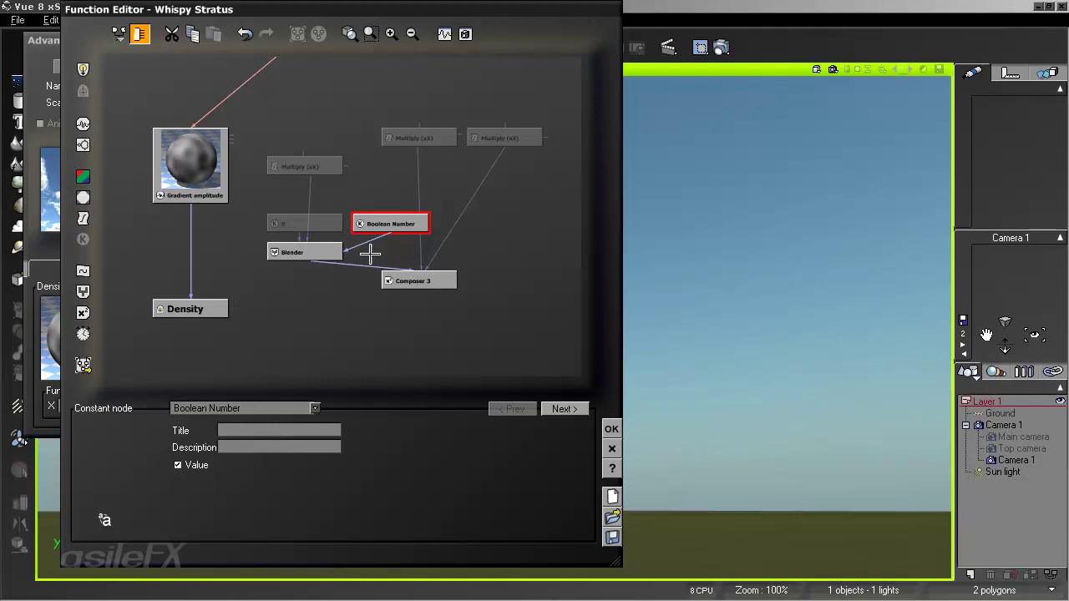
{"action": "left_click_drag", "start_coordinate": [367, 273], "coordinate": [292, 217]}
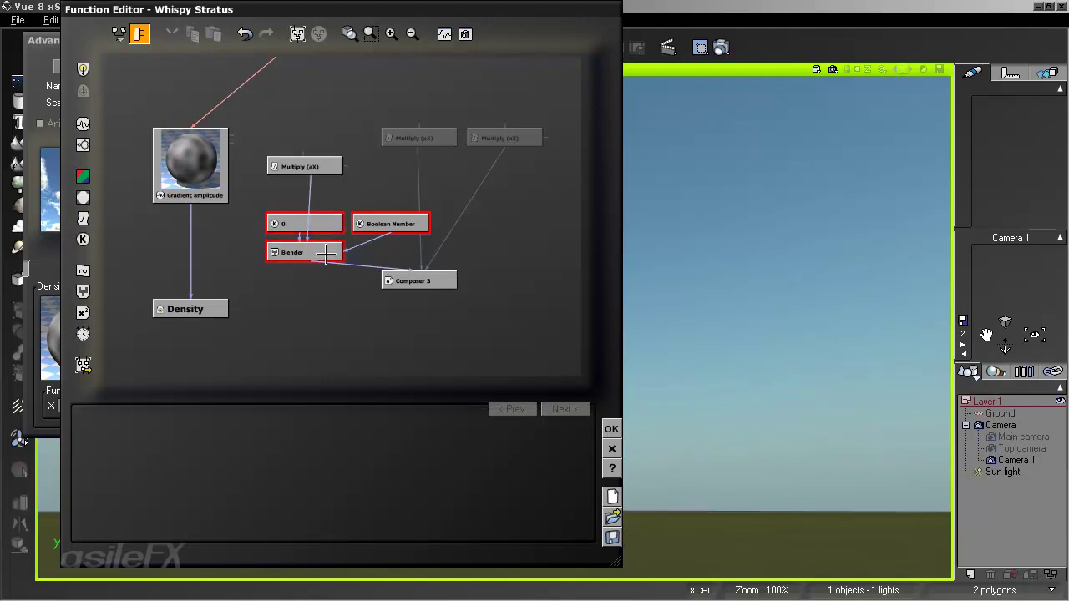
{"action": "left_click_drag", "start_coordinate": [475, 162], "coordinate": [502, 140]}
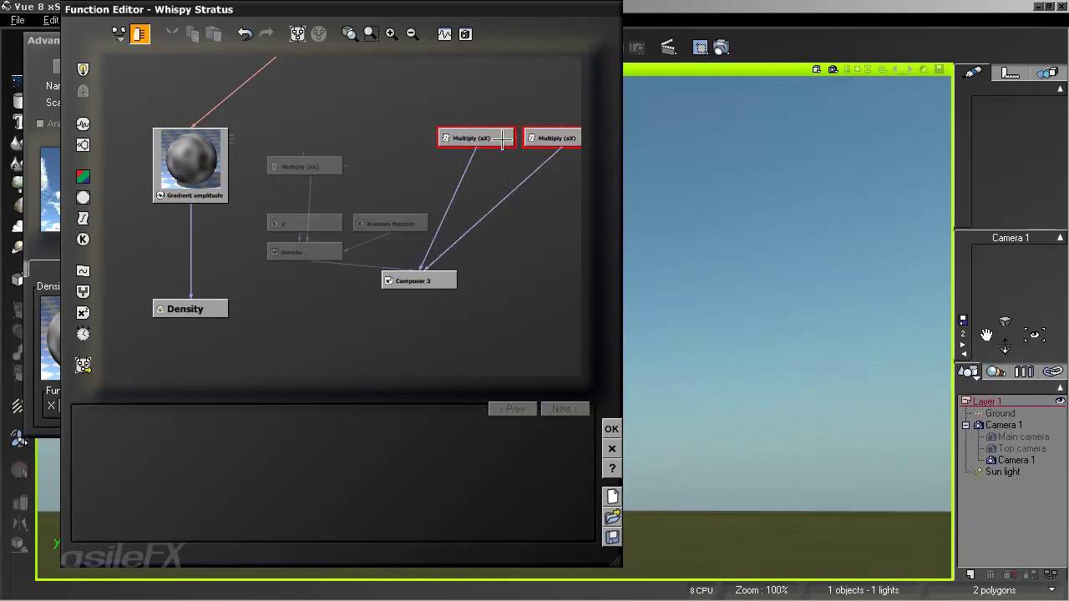
{"action": "middle_click_drag", "start_coordinate": [503, 268], "coordinate": [427, 302]}
{"action": "left_click", "coordinate": [457, 273]}
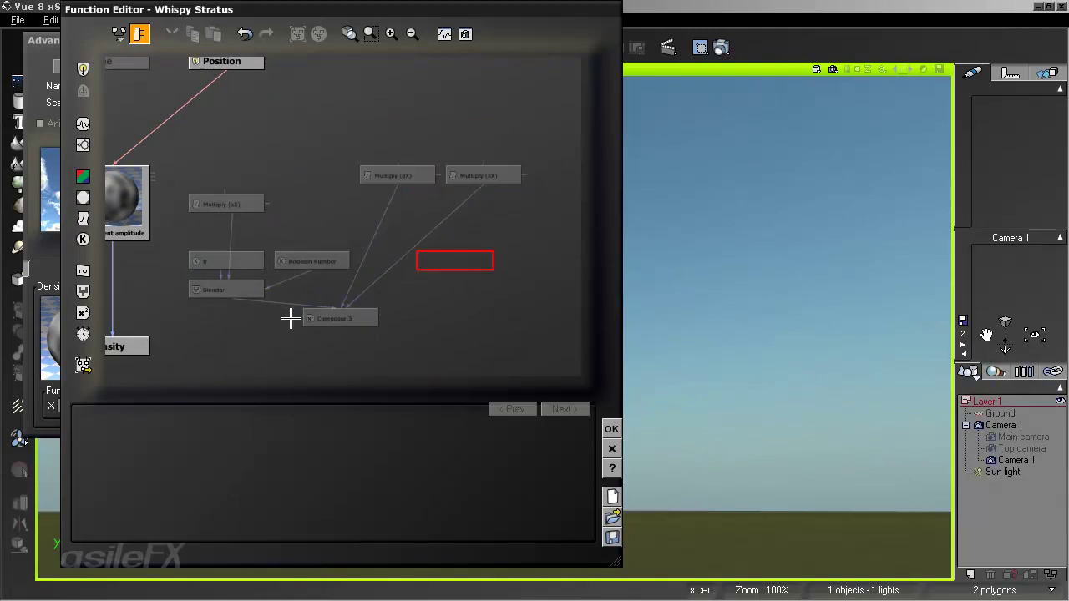
Copy the Blender with its constant 0 and Boolean Number nodes and paste two copies in a row to its right.
{"action": "left_click_drag", "start_coordinate": [290, 318], "coordinate": [215, 249]}
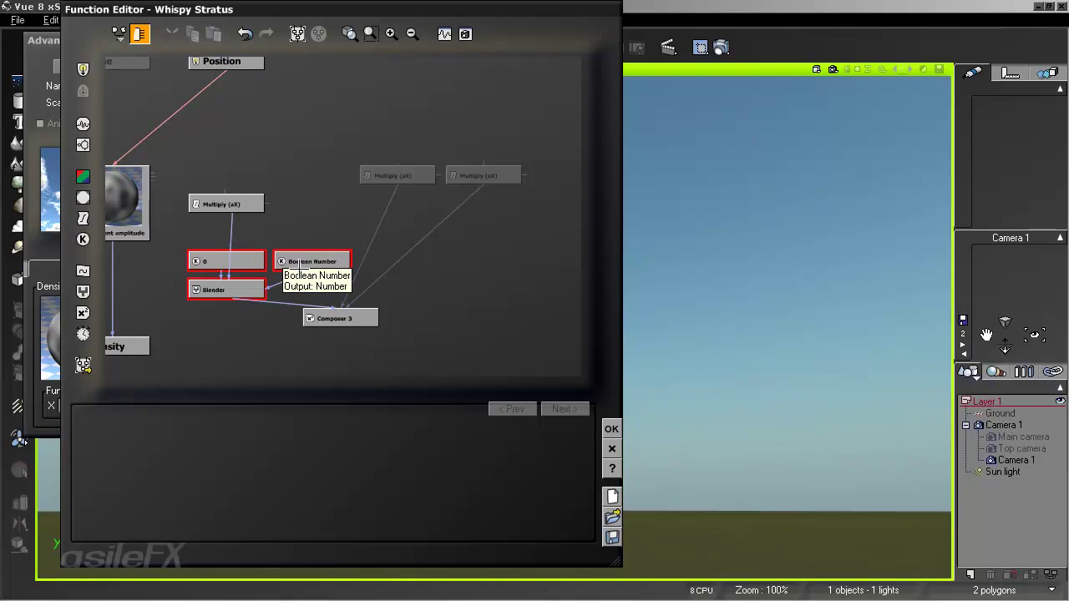
{"action": "key", "text": "ctrl+c"}
{"action": "key", "text": "ctrl+v"}
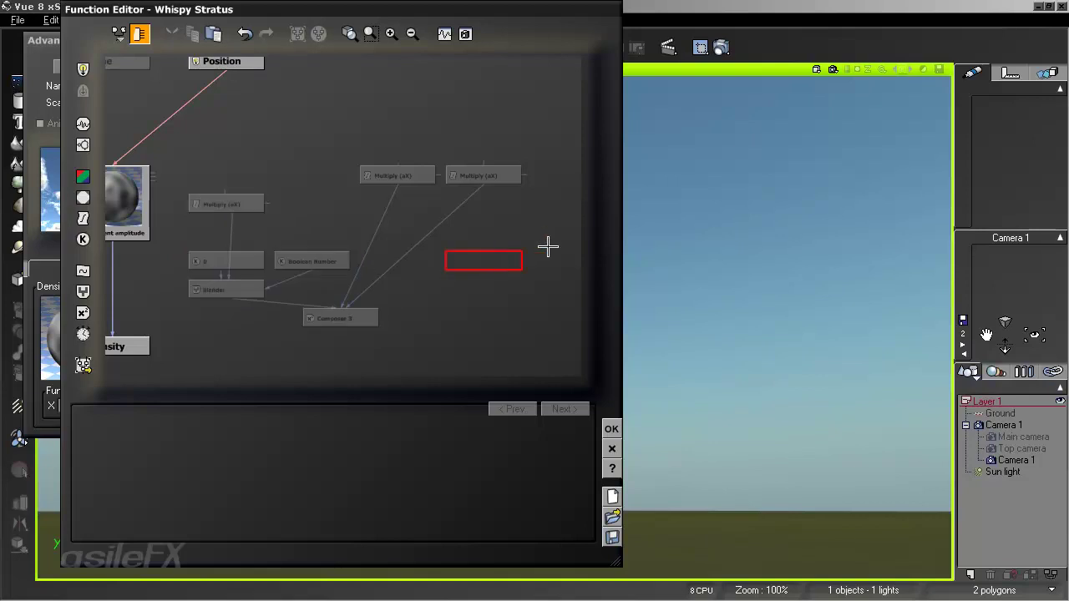
{"action": "left_click", "coordinate": [536, 249]}
{"action": "right_click_drag", "start_coordinate": [504, 232], "coordinate": [443, 210]}
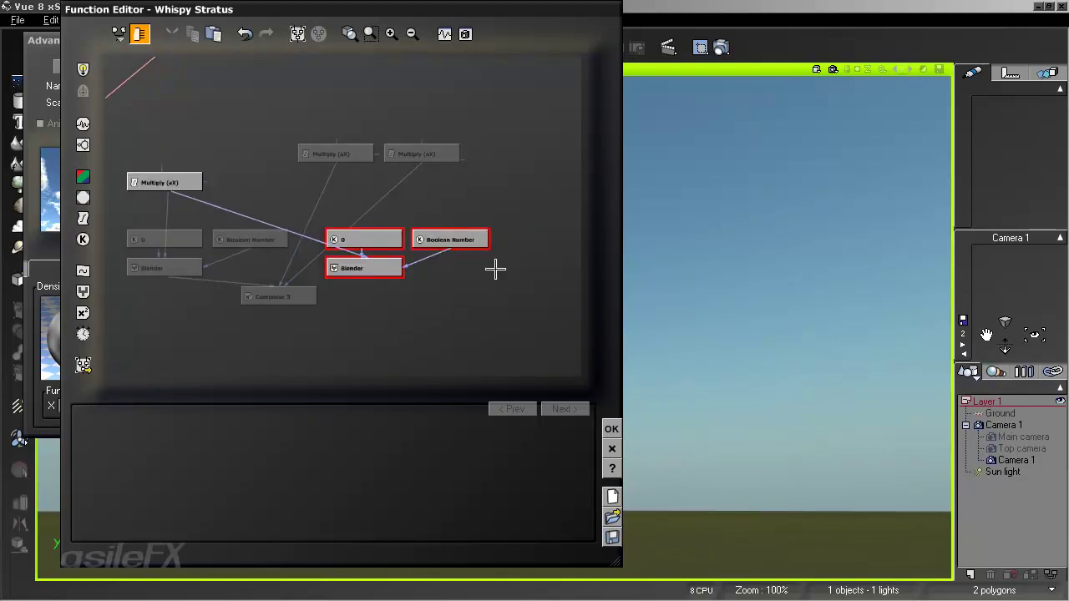
{"action": "left_click", "coordinate": [556, 236]}
{"action": "key", "text": "ctrl+v"}
{"action": "right_click_drag", "start_coordinate": [516, 228], "coordinate": [447, 233]}
{"action": "left_click_drag", "start_coordinate": [423, 302], "coordinate": [509, 266]}
{"action": "left_click", "coordinate": [439, 172]}
{"action": "right_click_drag", "start_coordinate": [322, 223], "coordinate": [372, 233]}
Delete the links from the first Multiply to the two pasted Blenders and from the other two Multiply nodes to Composer 3.
{"action": "left_click_drag", "start_coordinate": [162, 204], "coordinate": [205, 171]}
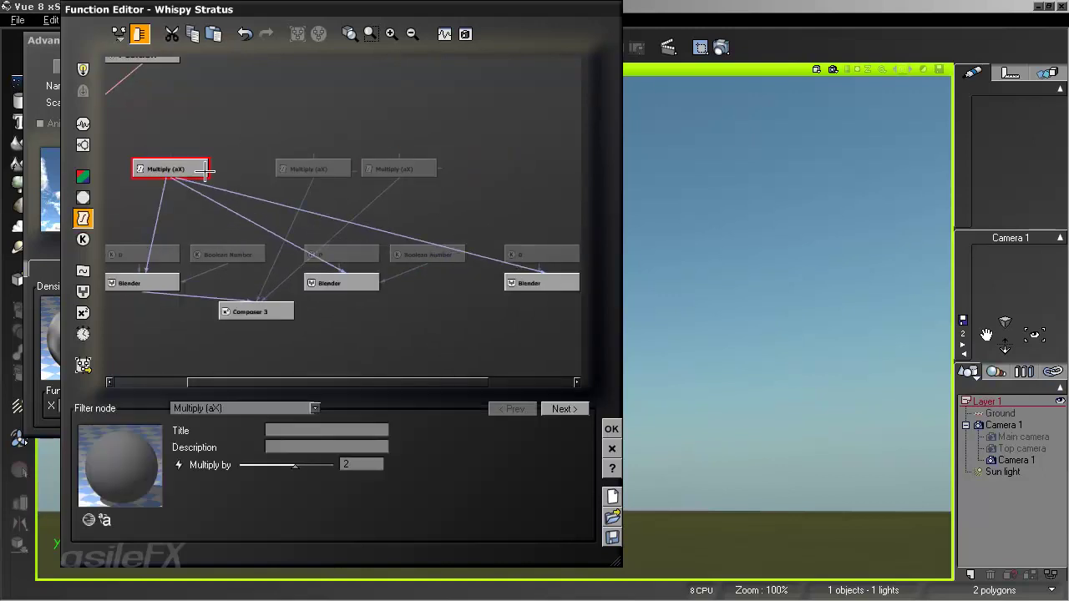
{"action": "left_click", "coordinate": [237, 210]}
{"action": "key", "text": "Delete"}
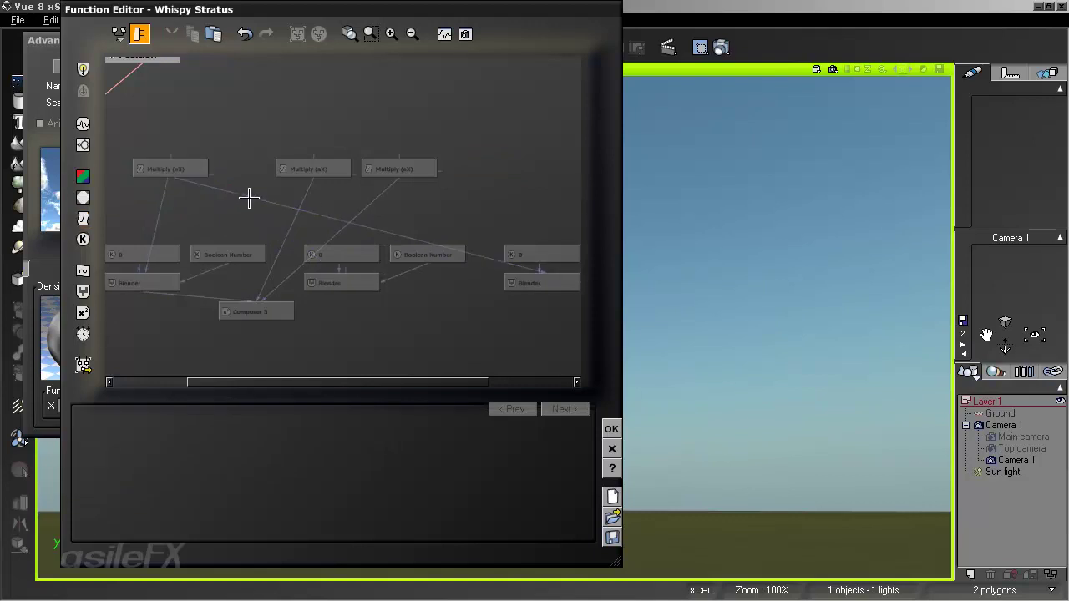
{"action": "left_click", "coordinate": [256, 199]}
{"action": "key", "text": "Delete"}
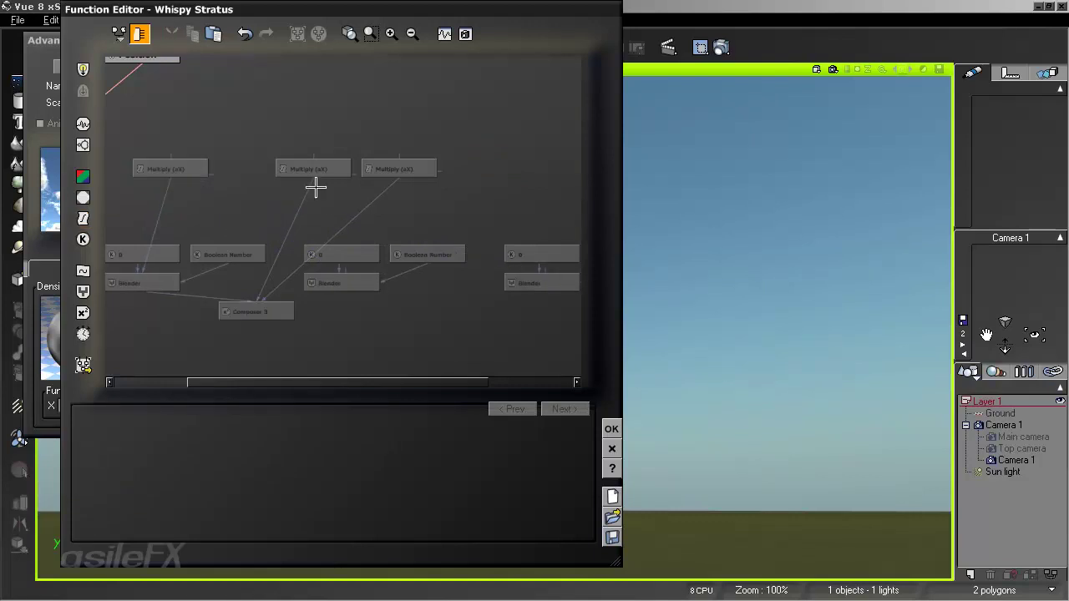
{"action": "left_click", "coordinate": [387, 187]}
{"action": "key", "text": "Delete"}
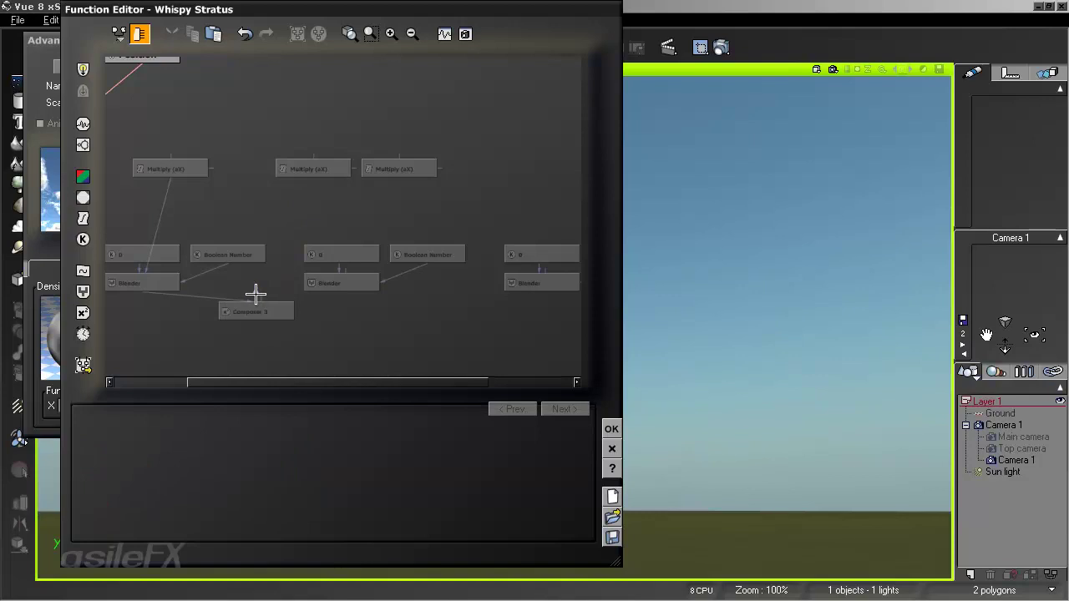
Feed the second and third Multiply nodes through the two pasted Blenders into Composer 3, and line up the Multiply row.
{"action": "left_click_drag", "start_coordinate": [256, 293], "coordinate": [312, 170]}
{"action": "left_click_drag", "start_coordinate": [260, 294], "coordinate": [401, 170]}
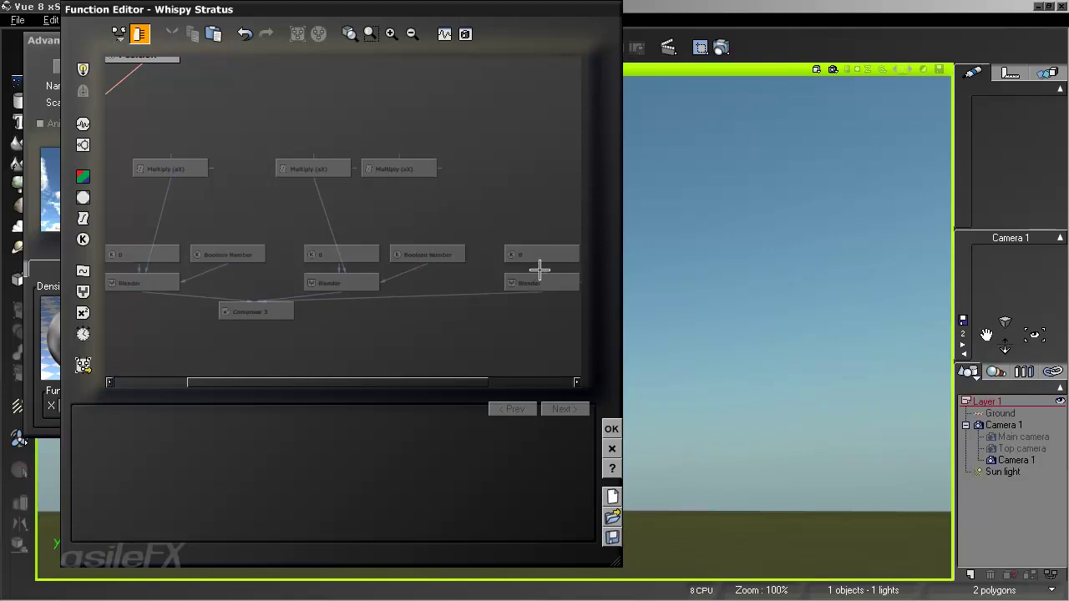
{"action": "left_click_drag", "start_coordinate": [548, 267], "coordinate": [403, 159]}
{"action": "left_click_drag", "start_coordinate": [154, 169], "coordinate": [211, 171]}
{"action": "mouse_move", "coordinate": [358, 175]}
{"action": "left_mouse_down"}
{"action": "mouse_move", "coordinate": [377, 189]}
{"action": "mouse_move", "coordinate": [352, 181]}
{"action": "left_mouse_up"}
Group all the Multiply, constant, Boolean, Blender and Composer 3 nodes into a MetaNode and open it for editing.
{"action": "left_click", "coordinate": [412, 34]}
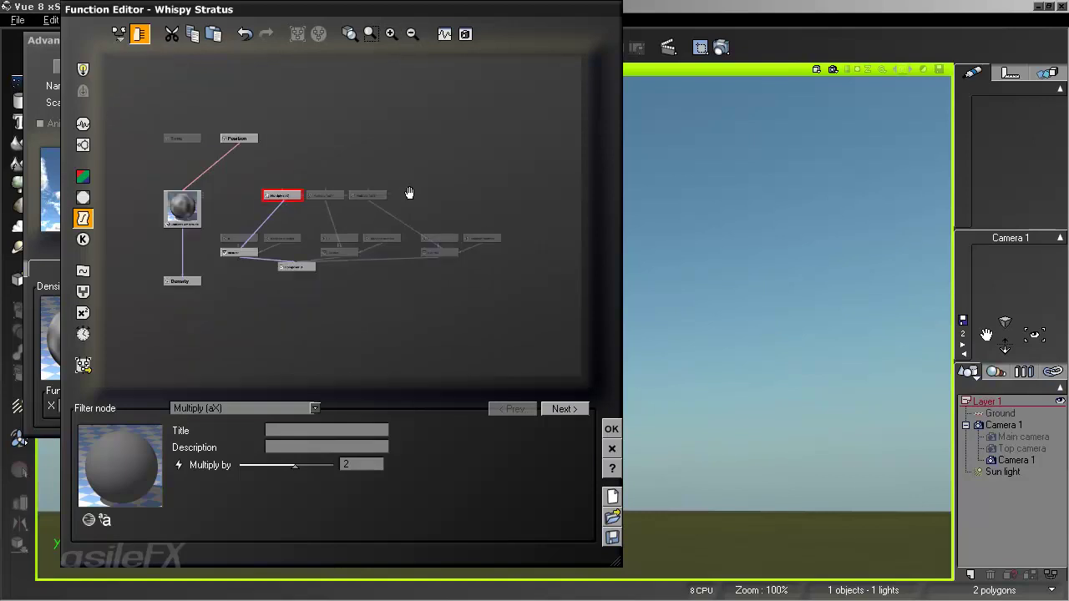
{"action": "left_click_drag", "start_coordinate": [514, 304], "coordinate": [250, 204]}
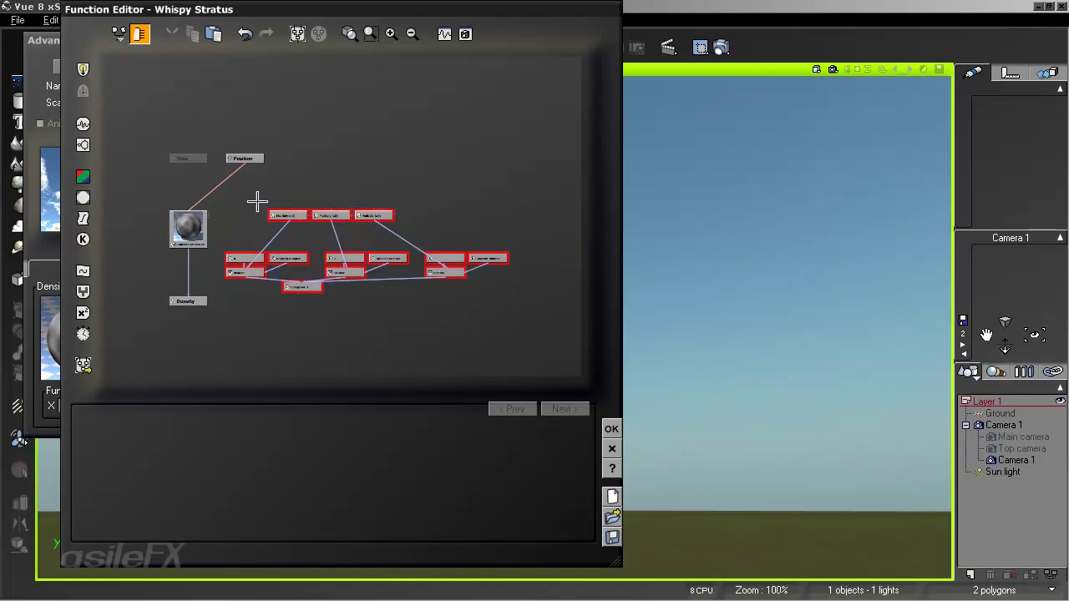
{"action": "left_click", "coordinate": [297, 33]}
{"action": "double_click", "coordinate": [294, 215]}
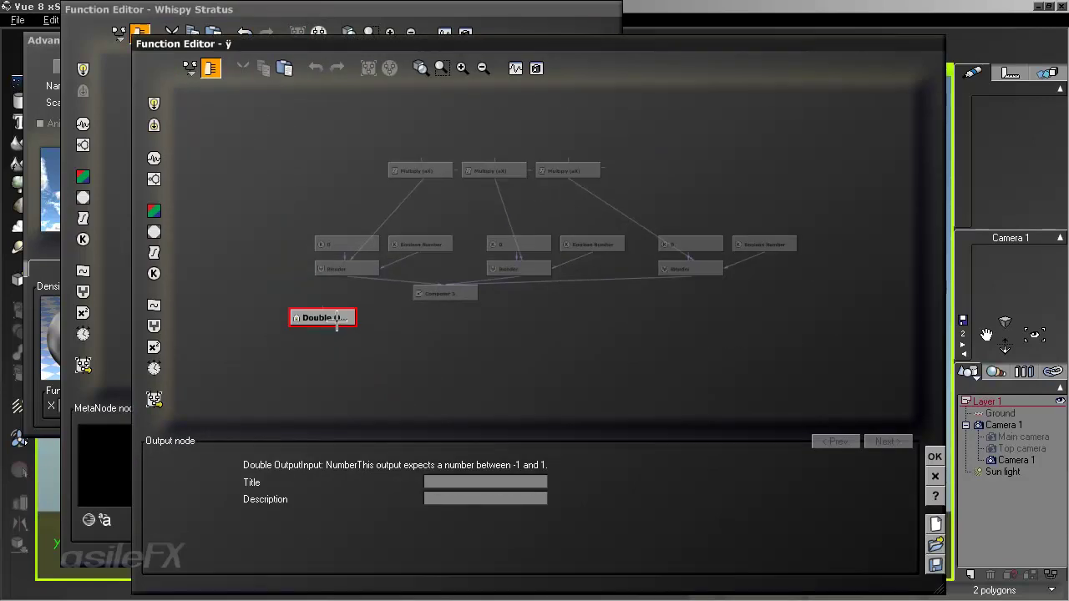
Replace the MetaNode's Double Output with a Vector 3 Output below Composer 3 and connect Composer 3 to it.
{"action": "left_click_drag", "start_coordinate": [333, 314], "coordinate": [419, 319]}
{"action": "mouse_move", "coordinate": [522, 339]}
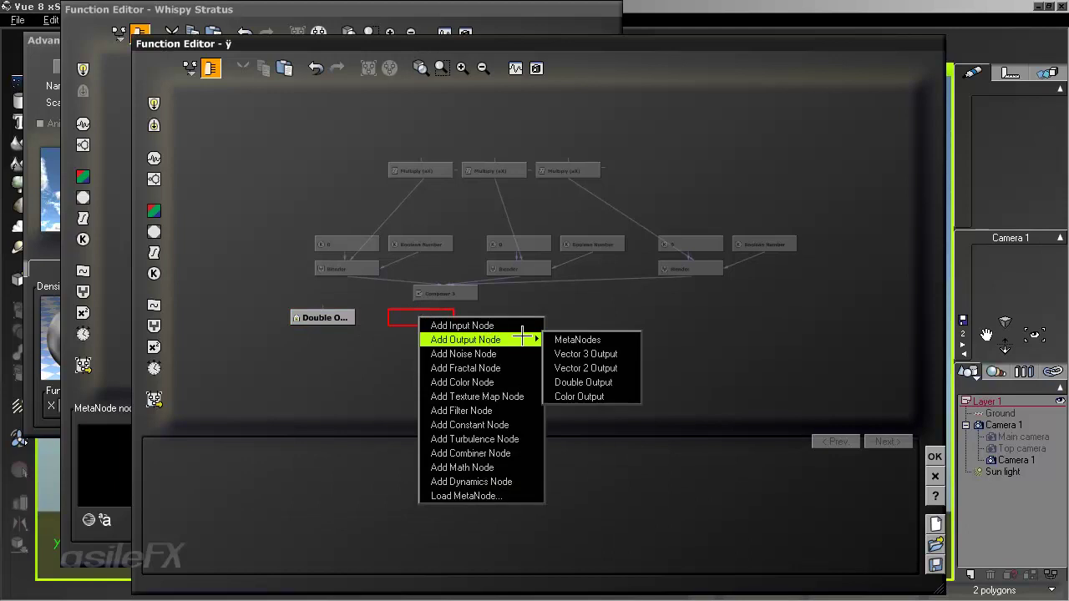
{"action": "left_click", "coordinate": [580, 351]}
{"action": "left_click", "coordinate": [304, 315]}
{"action": "key", "text": "Delete"}
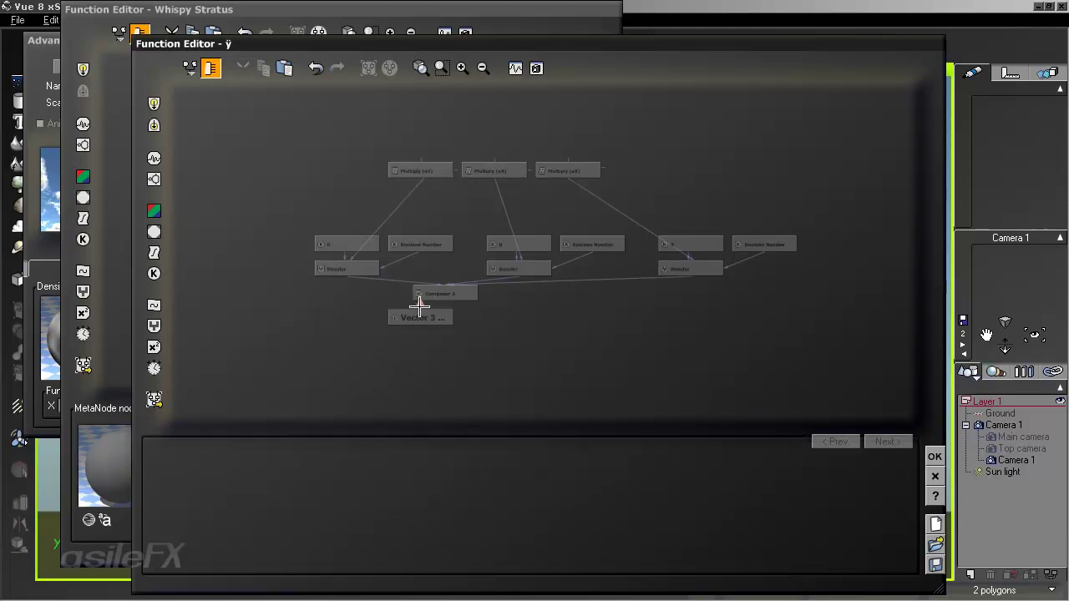
{"action": "left_click", "coordinate": [451, 317]}
Add a Double Input node in the MetaNode, above the row of Multiply nodes.
{"action": "left_click_drag", "start_coordinate": [467, 318], "coordinate": [435, 221]}
{"action": "right_click", "coordinate": [436, 221]}
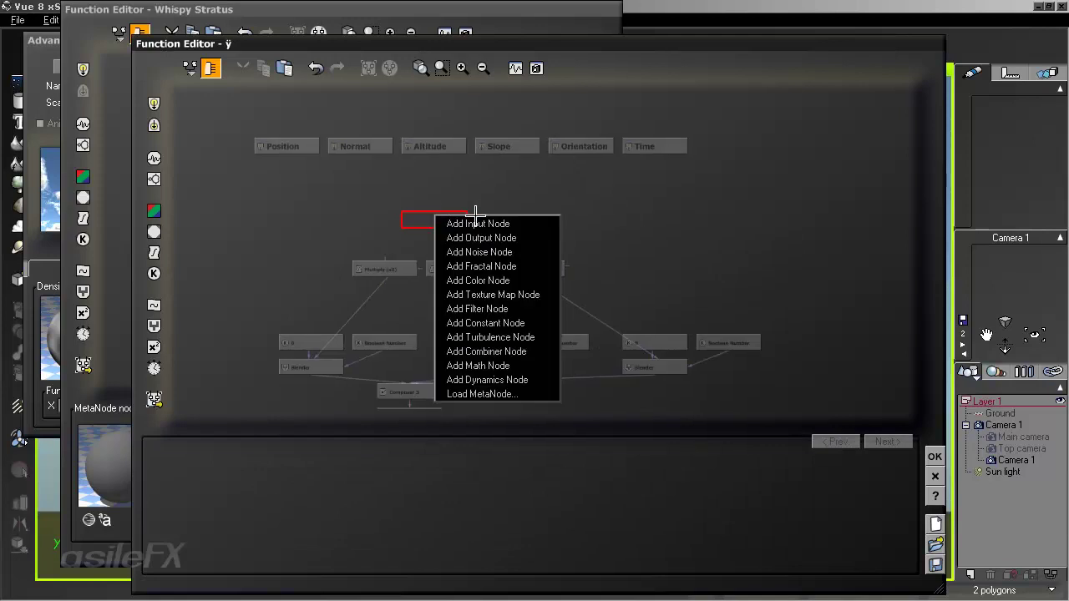
{"action": "mouse_move", "coordinate": [505, 224]}
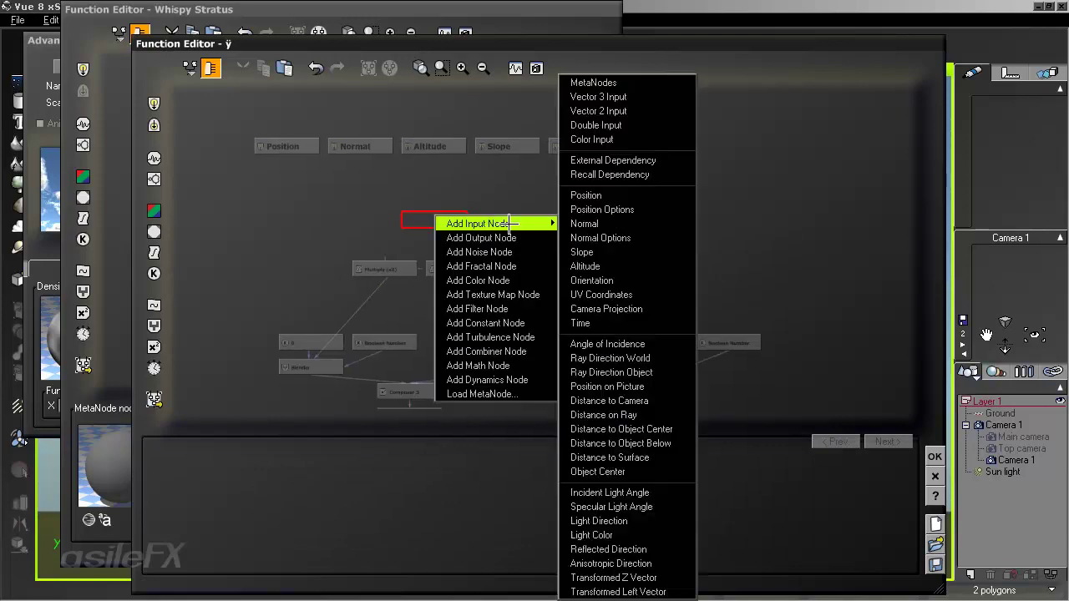
{"action": "left_click", "coordinate": [634, 125]}
Try to link the first and second Multiply nodes' inputs to the new Double Input node.
{"action": "left_click_drag", "start_coordinate": [386, 261], "coordinate": [431, 219]}
{"action": "left_click_drag", "start_coordinate": [384, 261], "coordinate": [432, 226]}
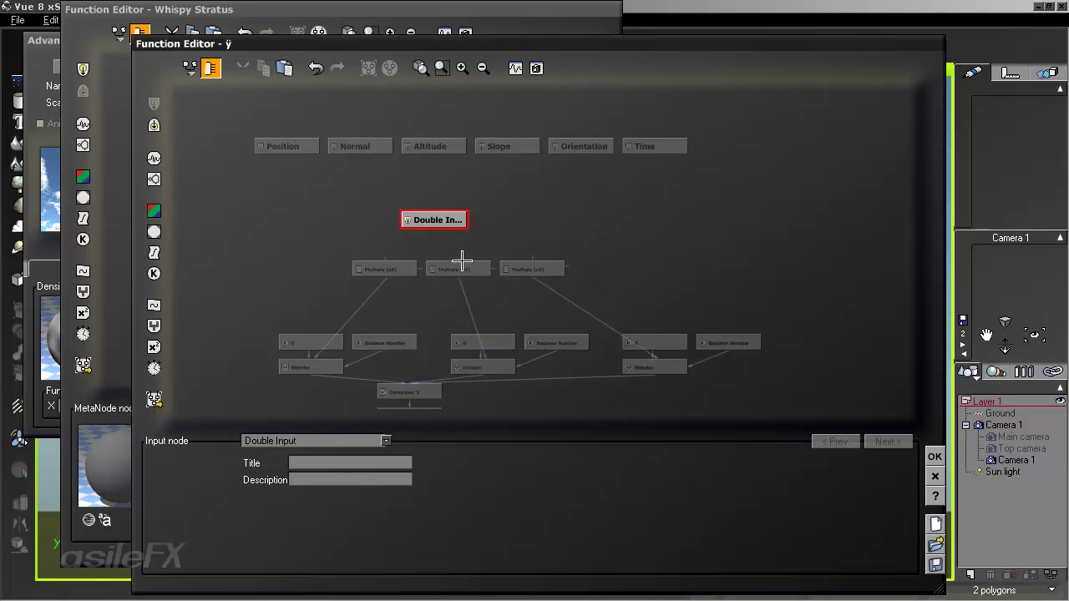
{"action": "left_click_drag", "start_coordinate": [387, 261], "coordinate": [435, 222]}
{"action": "left_click_drag", "start_coordinate": [459, 261], "coordinate": [491, 226]}
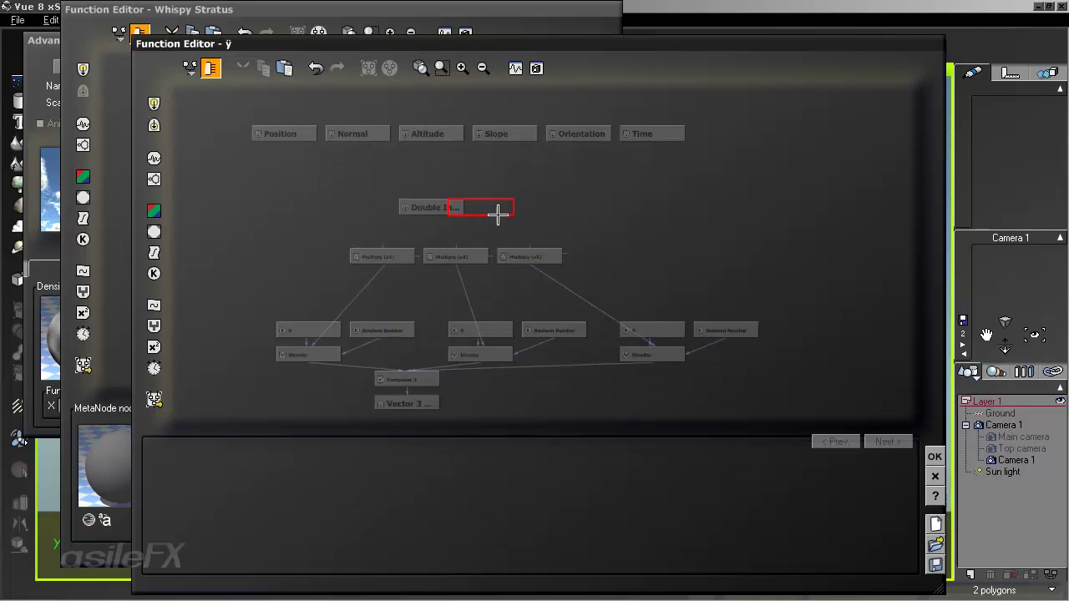
{"action": "left_click", "coordinate": [462, 68]}
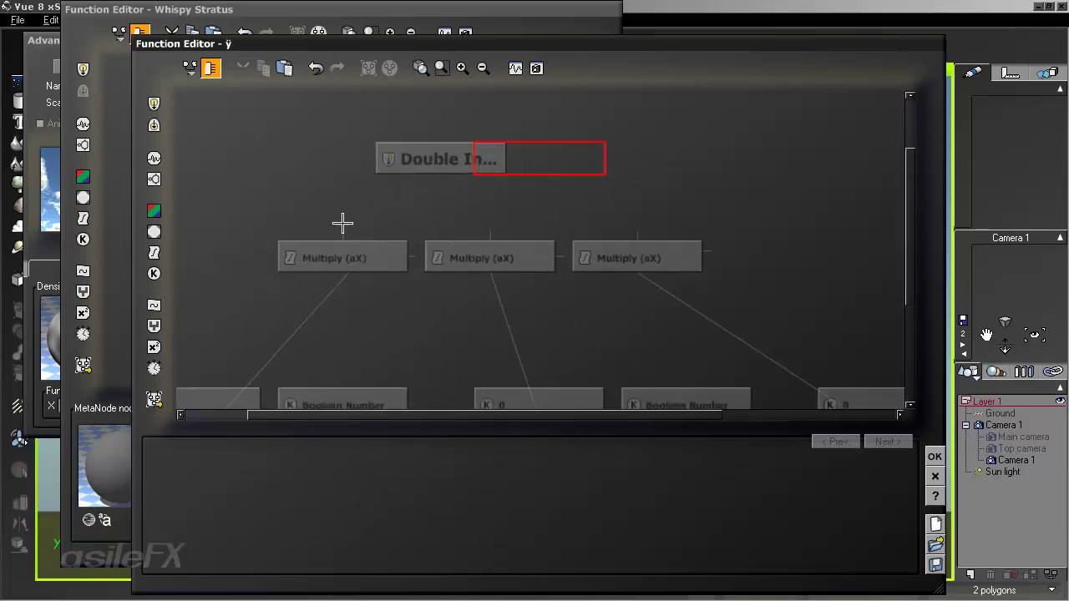
{"action": "left_click_drag", "start_coordinate": [342, 234], "coordinate": [440, 167]}
{"action": "left_click_drag", "start_coordinate": [345, 234], "coordinate": [443, 173]}
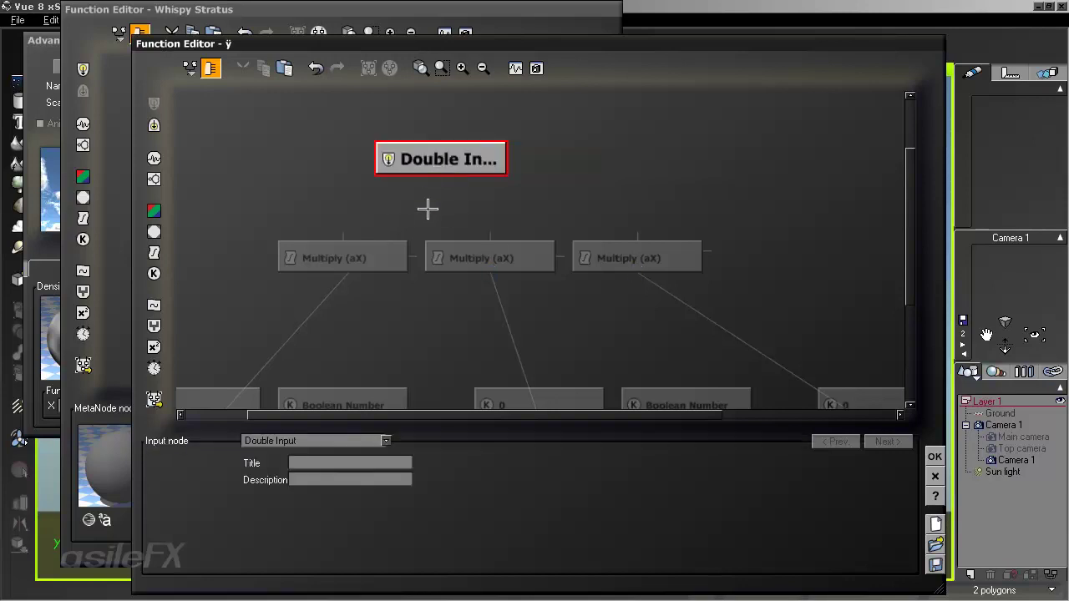
{"action": "left_click_drag", "start_coordinate": [342, 232], "coordinate": [469, 201]}
{"action": "left_click", "coordinate": [481, 167]}
{"action": "left_click_drag", "start_coordinate": [342, 234], "coordinate": [443, 174]}
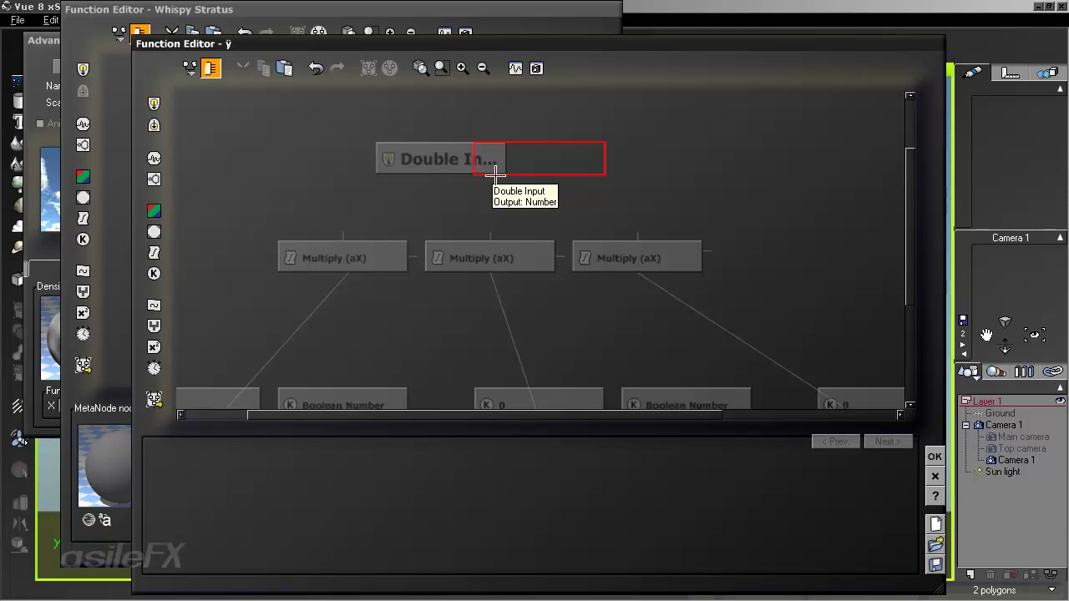
Discard the MetaNode edits and ungroup the MetaNode into its separate nodes in the Whispy Stratus graph.
{"action": "left_click", "coordinate": [934, 476]}
{"action": "left_click", "coordinate": [288, 215]}
{"action": "left_click", "coordinate": [318, 34]}
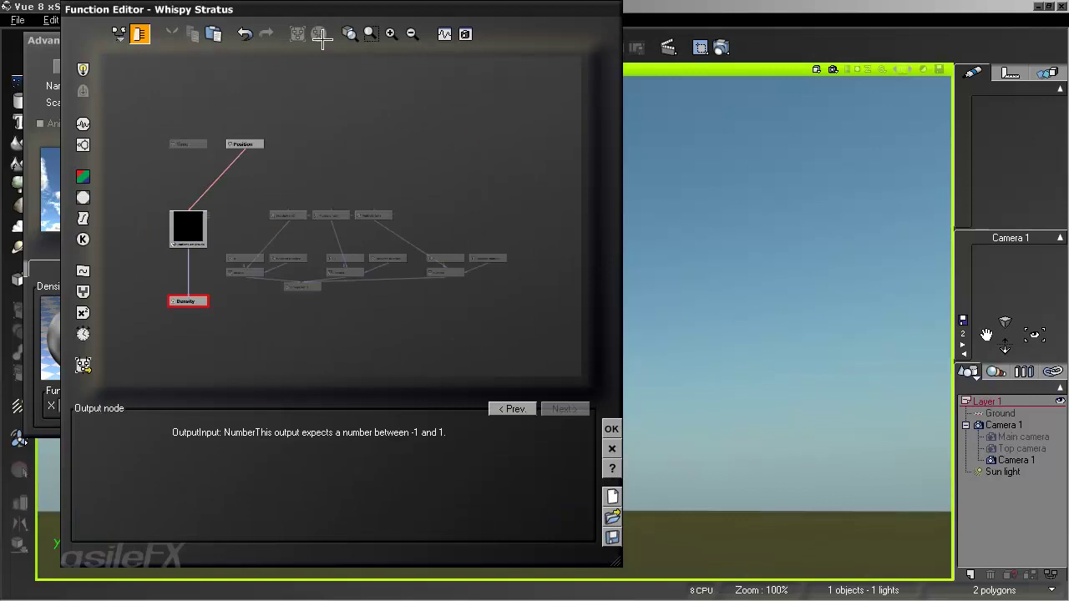
Move the Gradient amplitude noise node above the Multiply row and connect it to all three Multiply nodes.
{"action": "left_click", "coordinate": [255, 230]}
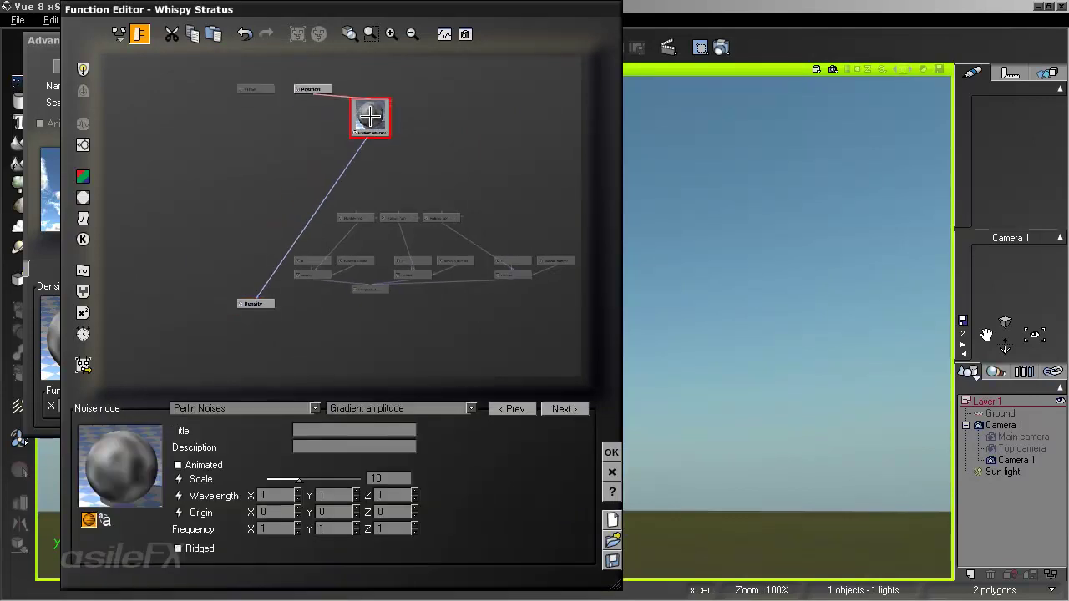
{"action": "left_click_drag", "start_coordinate": [352, 211], "coordinate": [370, 122]}
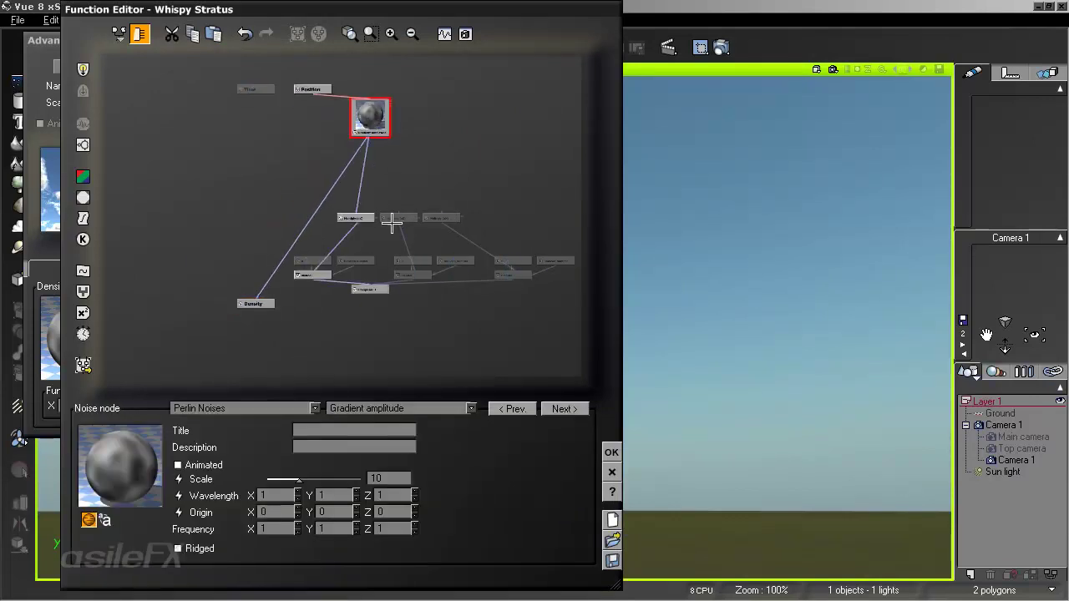
{"action": "left_click_drag", "start_coordinate": [399, 216], "coordinate": [370, 124]}
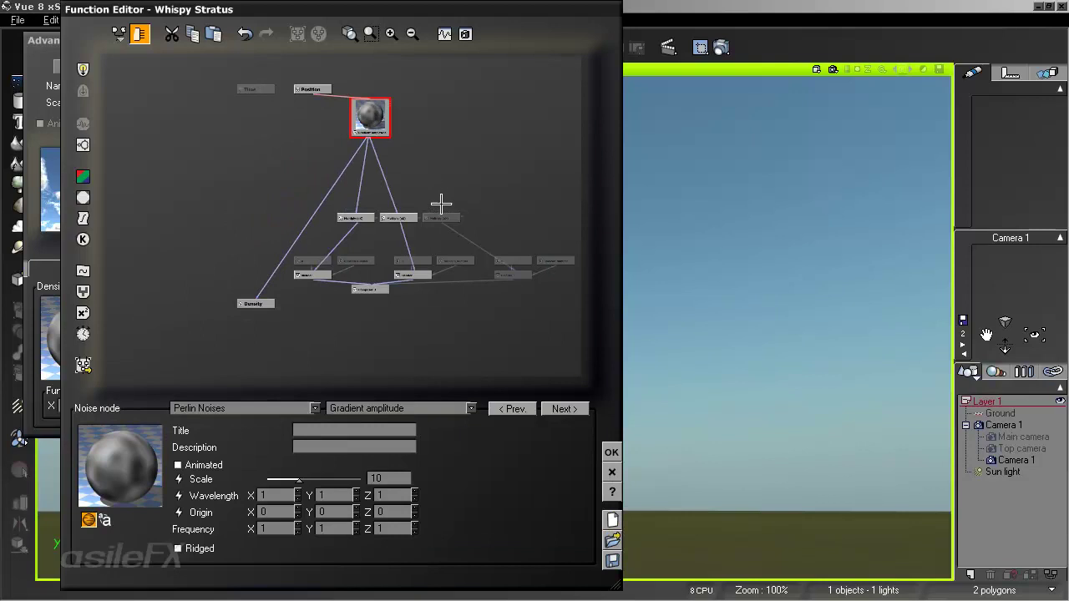
{"action": "left_click_drag", "start_coordinate": [441, 216], "coordinate": [370, 125]}
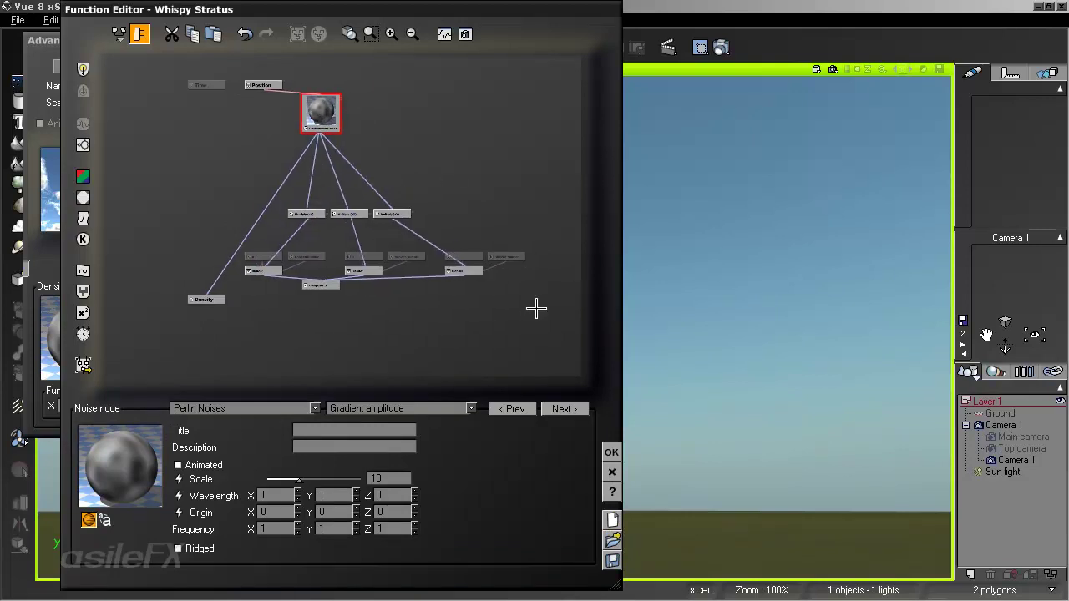
Group all the Multiply, constant, Boolean, Blender and Composer 3 nodes into a MetaNode again and open its graph for editing.
{"action": "left_click_drag", "start_coordinate": [536, 309], "coordinate": [278, 209]}
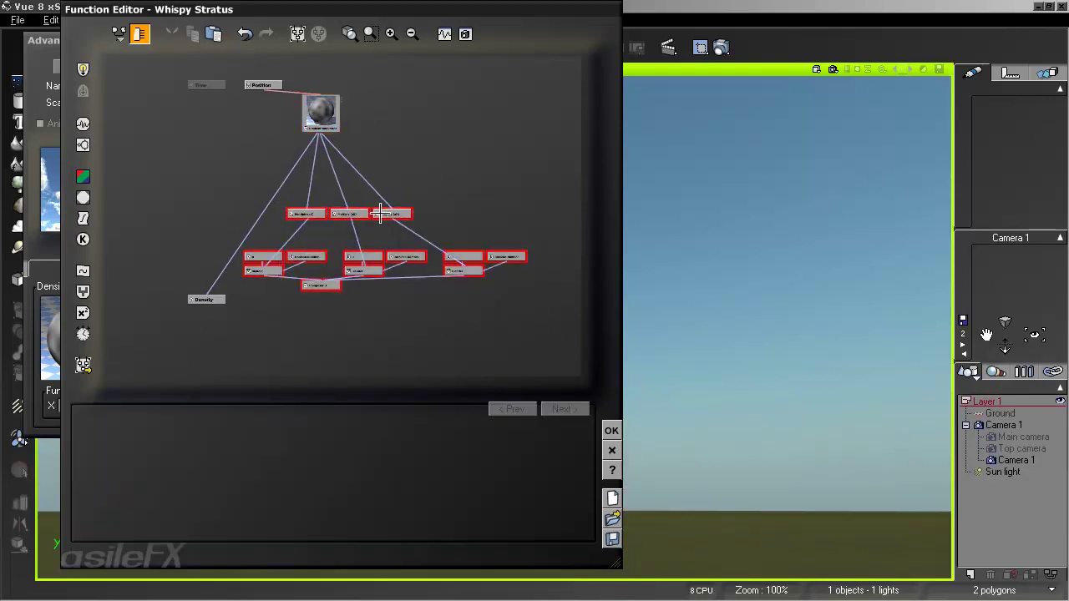
{"action": "left_click", "coordinate": [305, 34]}
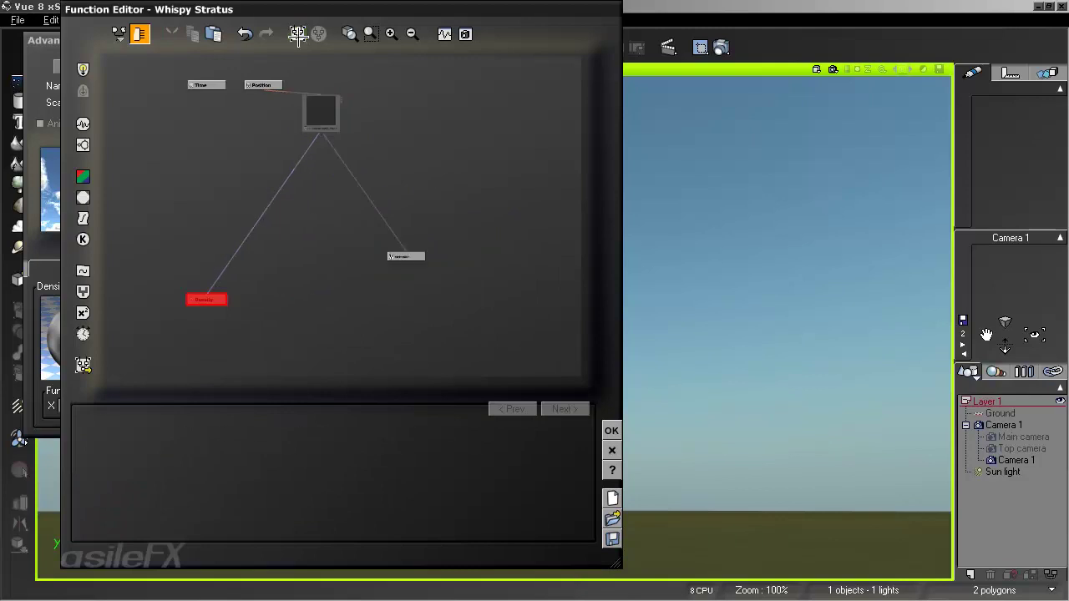
{"action": "left_click", "coordinate": [406, 257]}
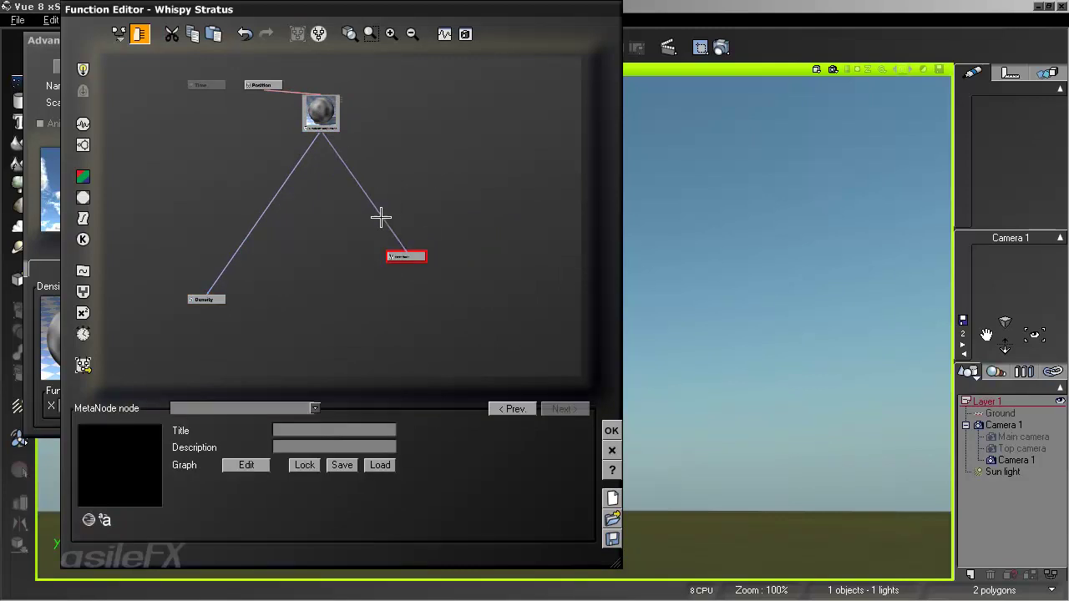
{"action": "double_click", "coordinate": [408, 256]}
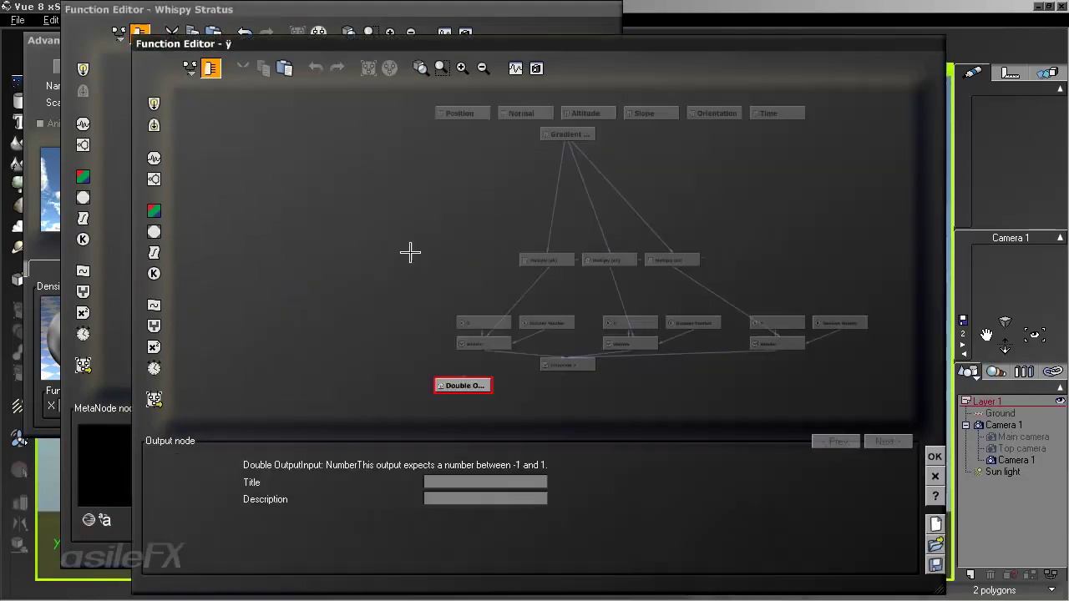
Title the MetaNode's Double Input node Number.
{"action": "left_click", "coordinate": [575, 133]}
{"action": "left_click", "coordinate": [396, 462]}
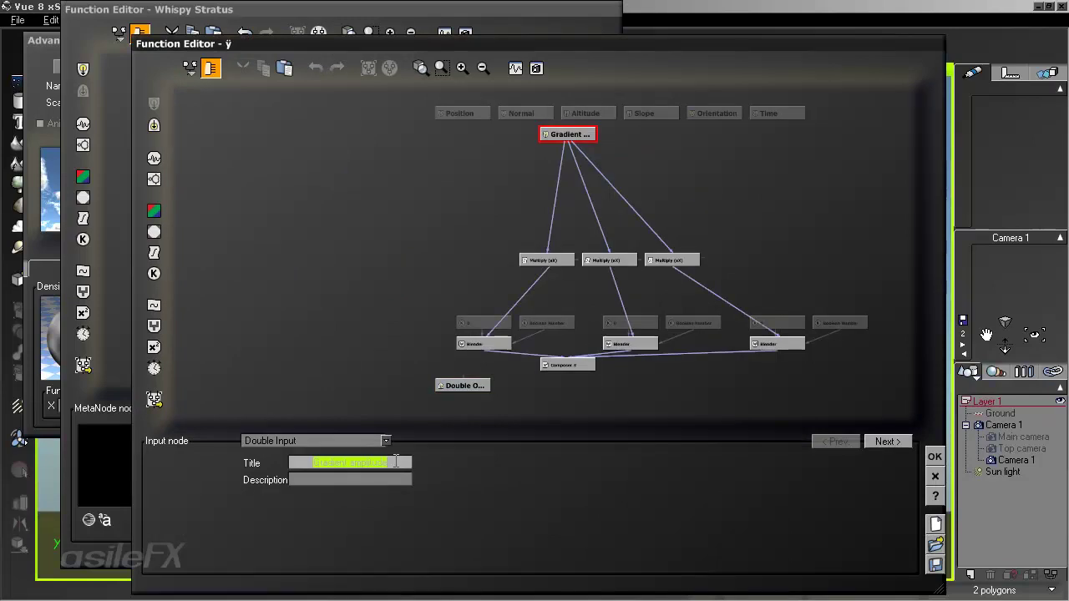
{"action": "type", "text": "Number"}
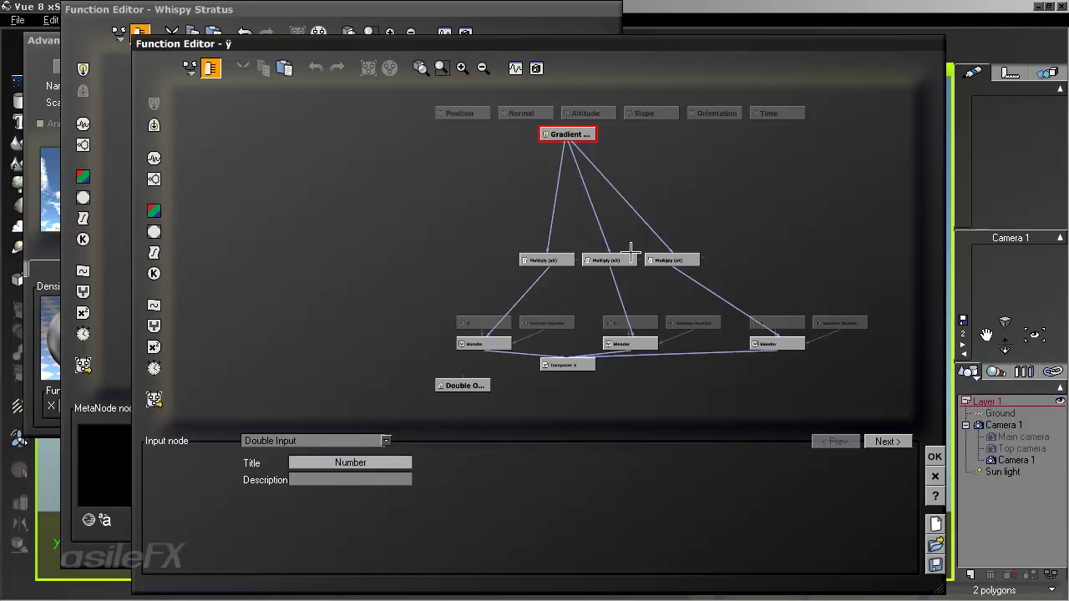
{"action": "left_click", "coordinate": [714, 177]}
Add a Vector 3 Output fed by Composer 3 directly below it, and delete the MetaNode's Double Output.
{"action": "left_click", "coordinate": [568, 388]}
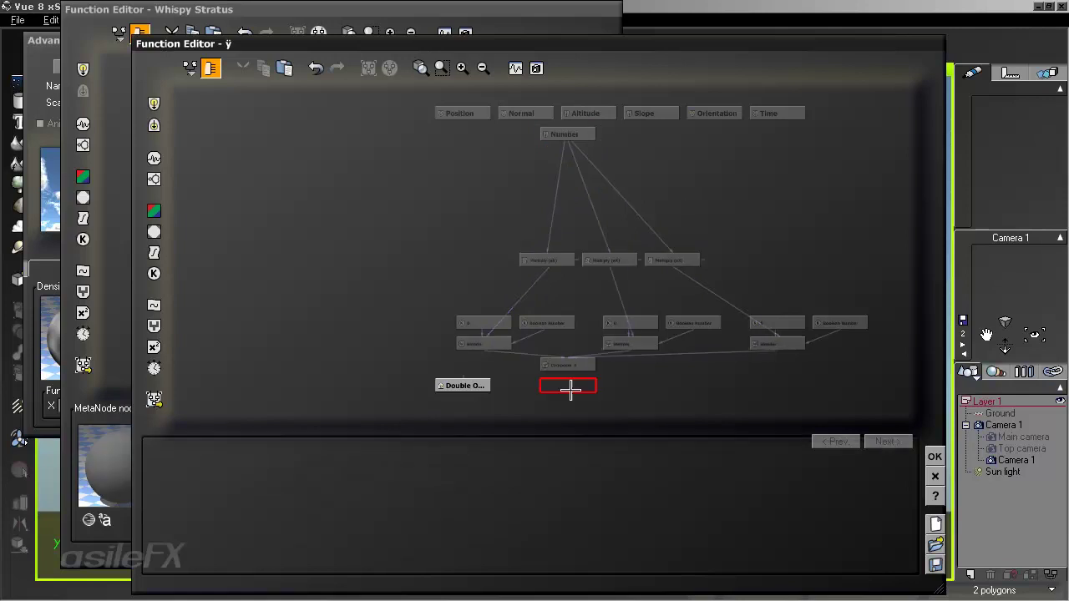
{"action": "right_click", "coordinate": [572, 390]}
{"action": "mouse_move", "coordinate": [638, 410]}
{"action": "left_click", "coordinate": [739, 428]}
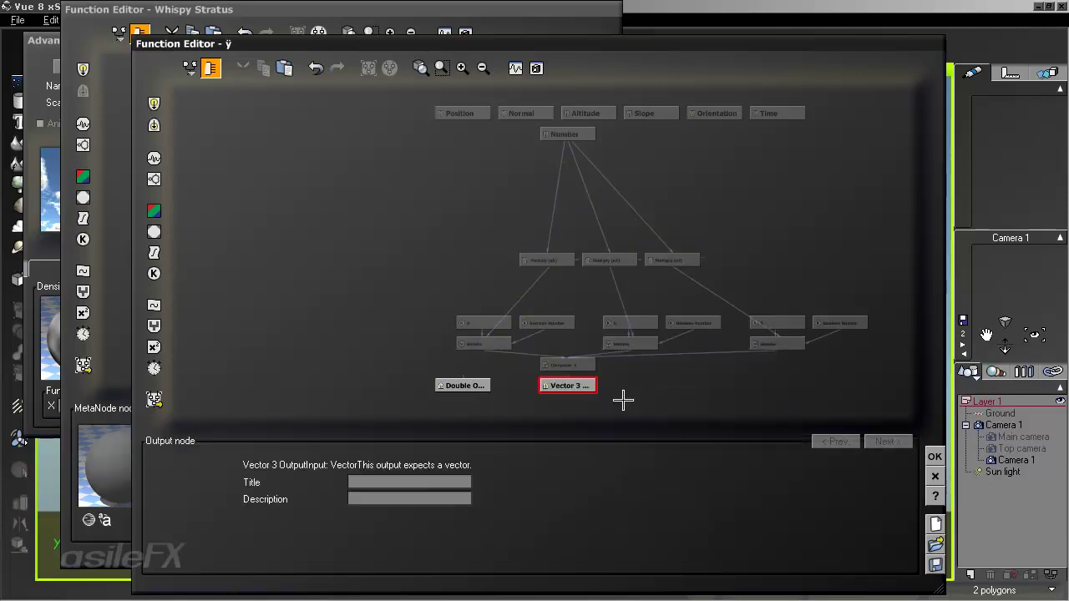
{"action": "left_click", "coordinate": [486, 385]}
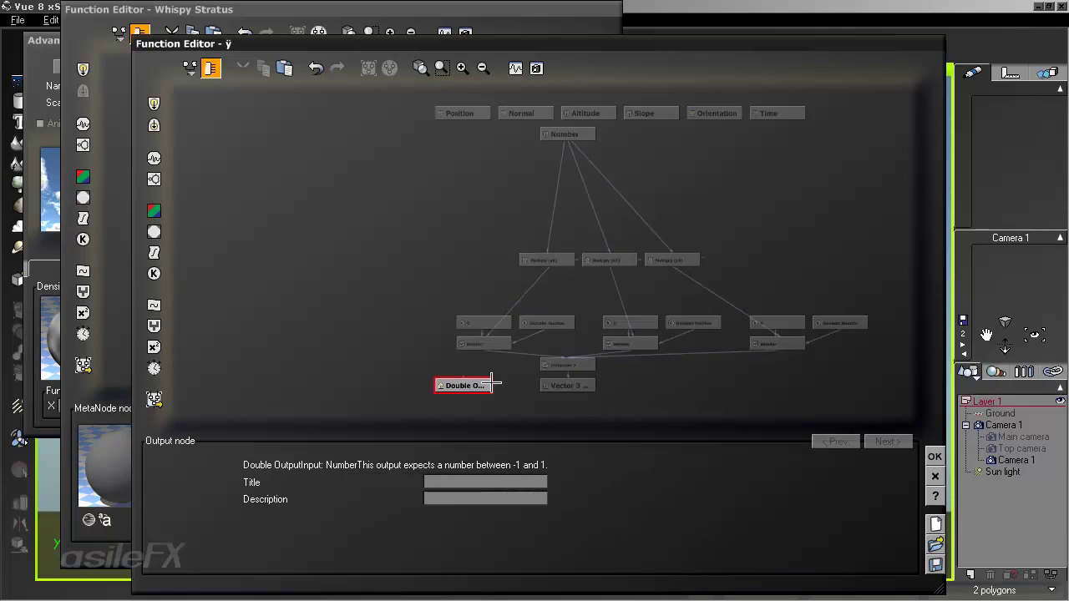
{"action": "key", "text": "Delete"}
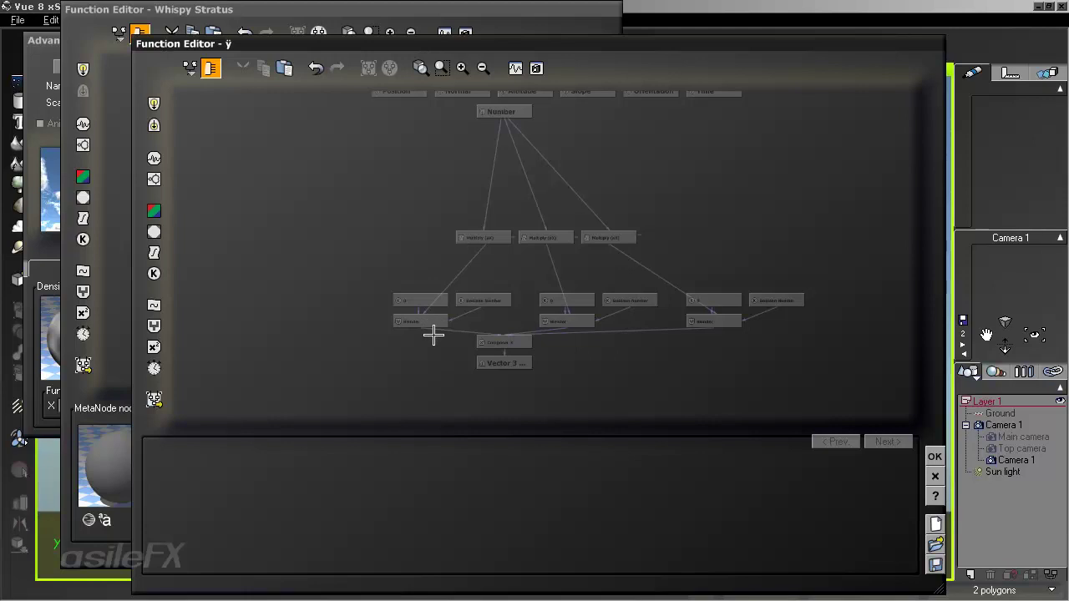
Publish the first Boolean Number's Value parameter as X in a new group named Use Axis.
{"action": "left_click", "coordinate": [481, 300]}
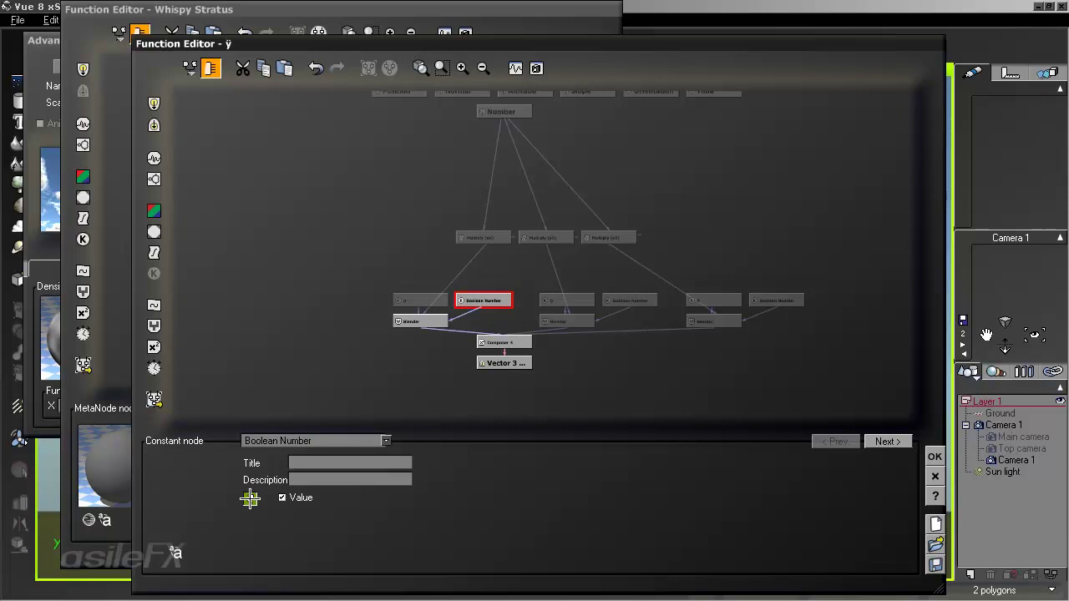
{"action": "left_click", "coordinate": [250, 499]}
{"action": "left_click", "coordinate": [763, 471]}
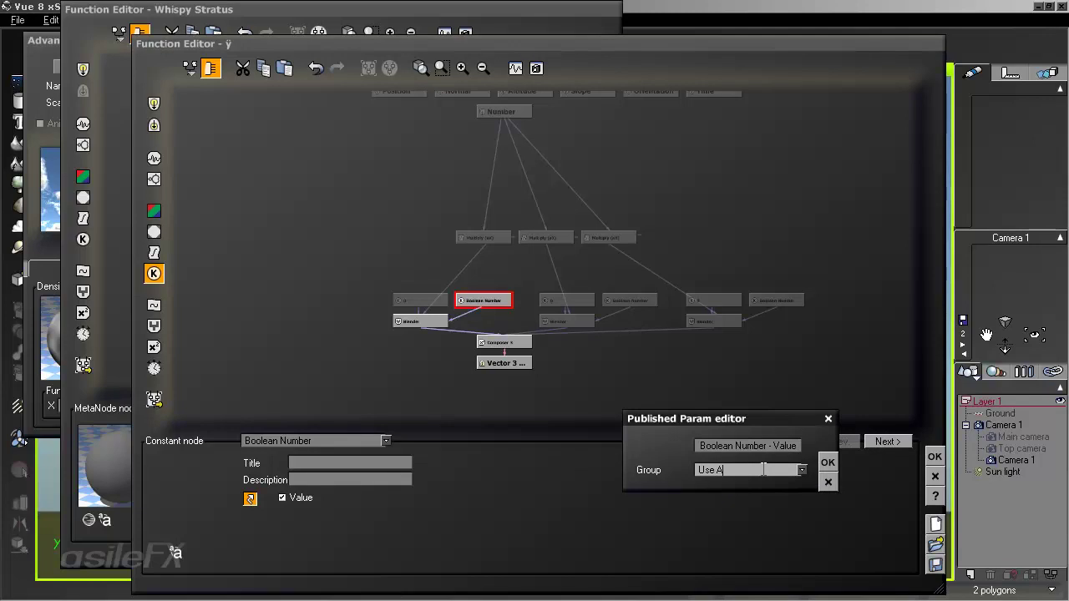
{"action": "left_click", "coordinate": [766, 447]}
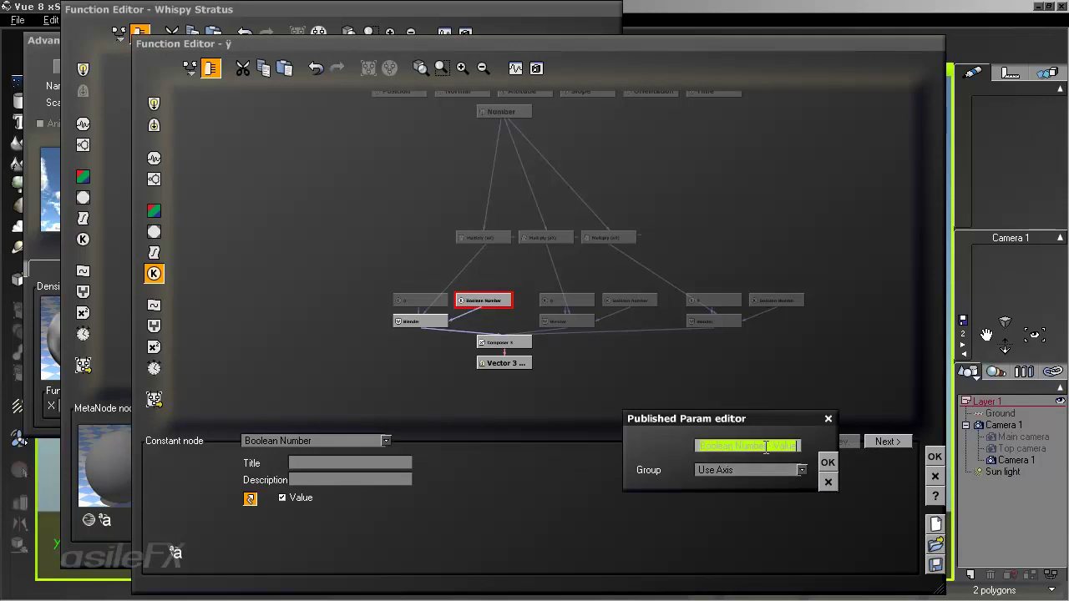
{"action": "type", "text": "X"}
{"action": "left_click", "coordinate": [828, 461]}
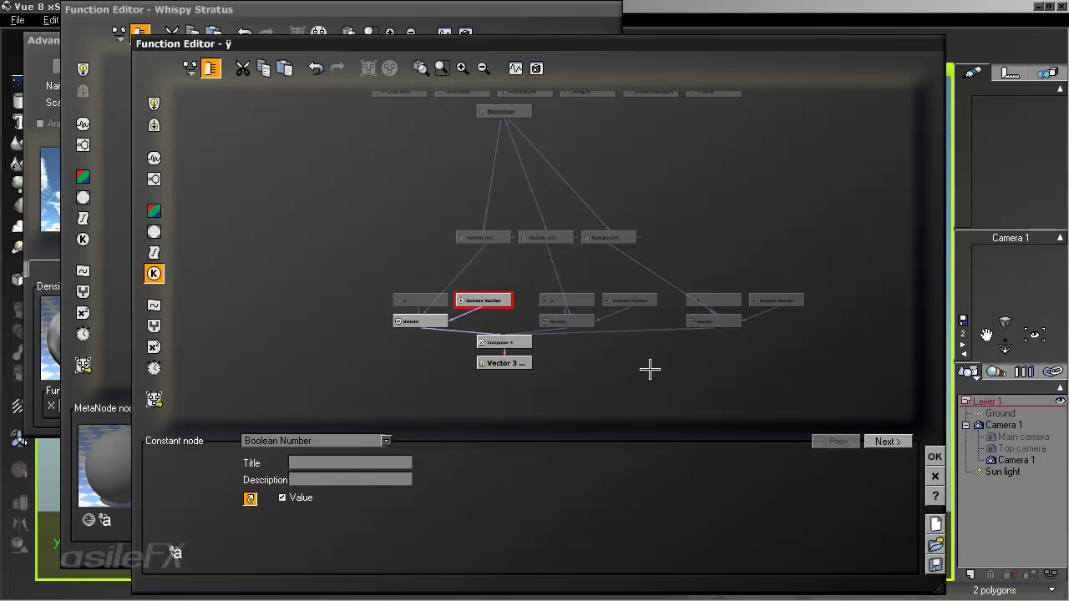
Publish the second Boolean Number's Value parameter as Y in the Use Axis group.
{"action": "left_click", "coordinate": [610, 301]}
{"action": "left_click", "coordinate": [250, 499]}
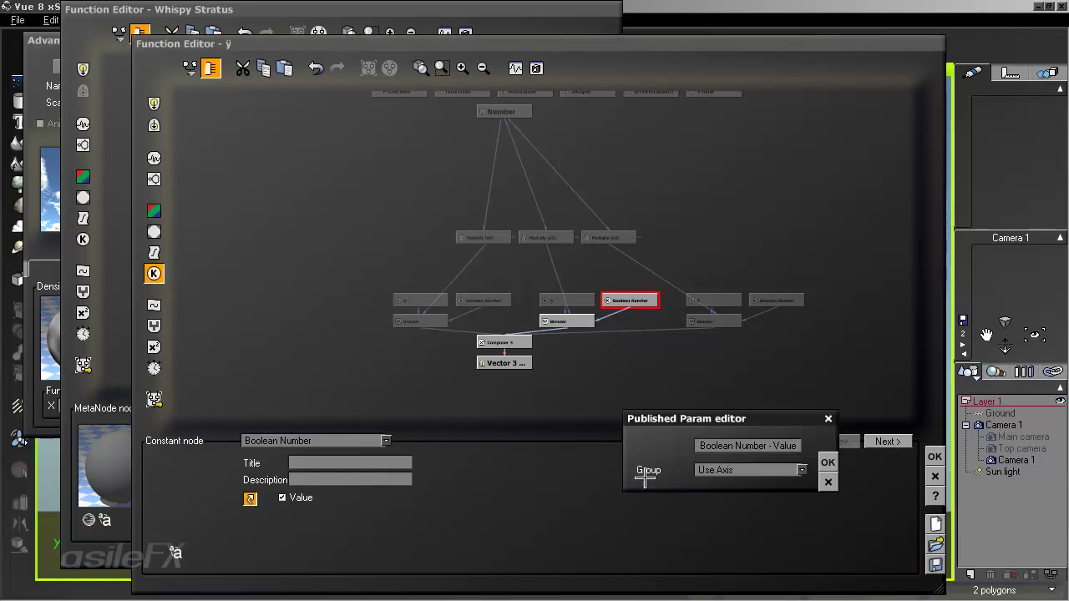
{"action": "left_click", "coordinate": [751, 445]}
{"action": "type", "text": "Y"}
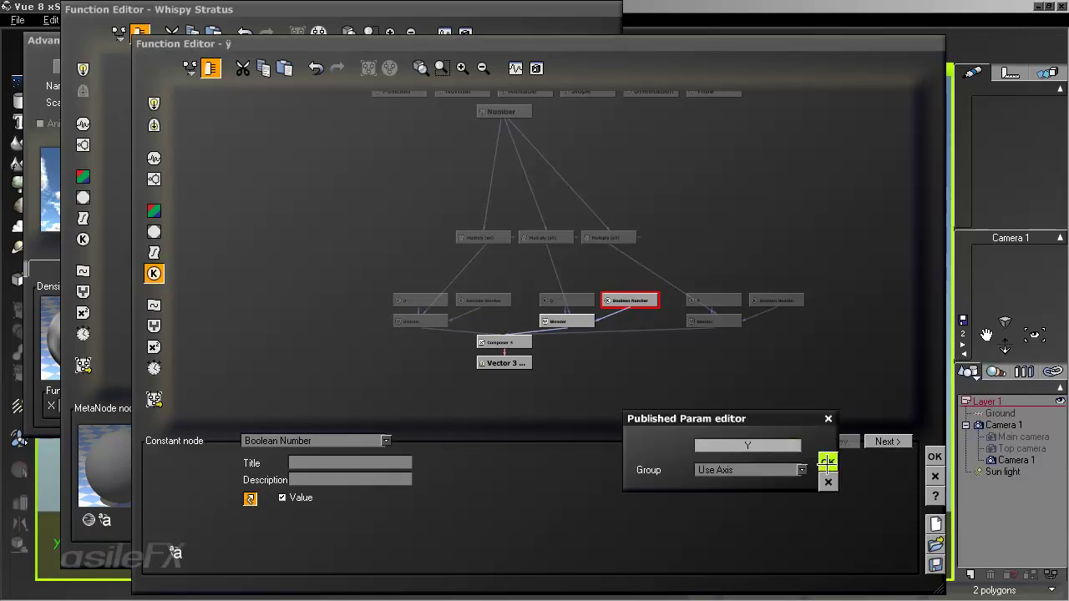
{"action": "left_click", "coordinate": [827, 463]}
Publish the third Boolean Number's Value parameter as Z in the Use Axis group.
{"action": "left_click", "coordinate": [780, 302]}
{"action": "left_click", "coordinate": [249, 498]}
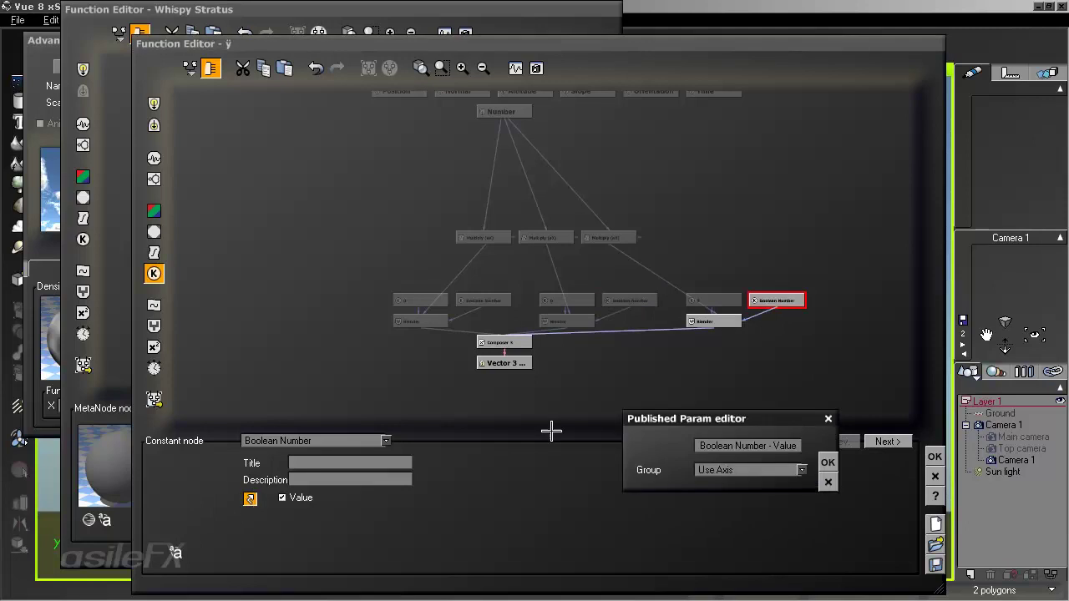
{"action": "left_click", "coordinate": [731, 445]}
{"action": "type", "text": "Z"}
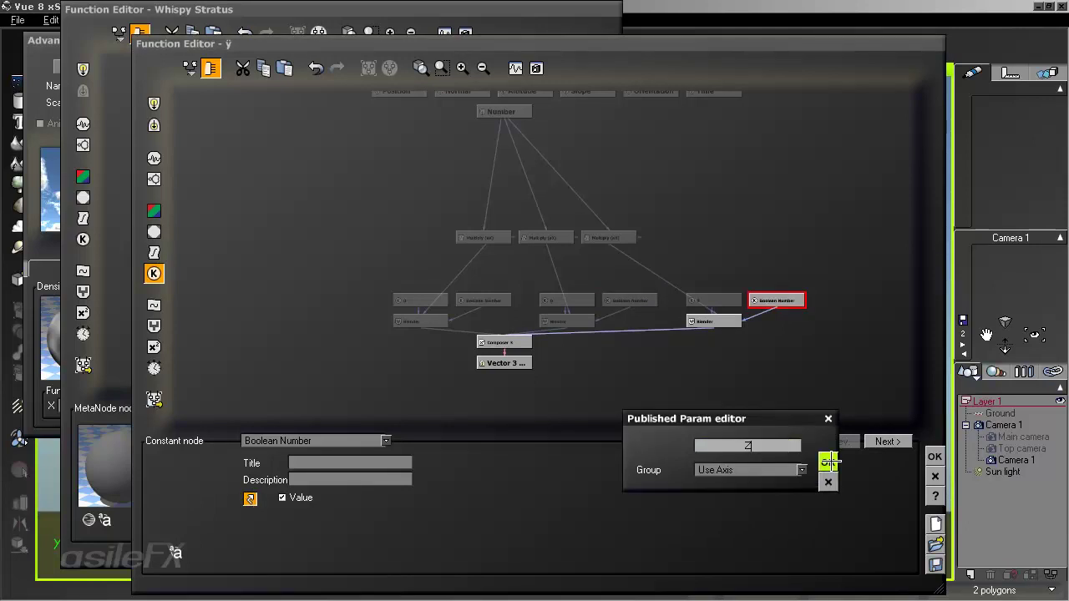
{"action": "left_click", "coordinate": [828, 463]}
Publish the first Multiply node's Multiply by parameter as X in a new group named Multiply.
{"action": "left_click", "coordinate": [482, 238]}
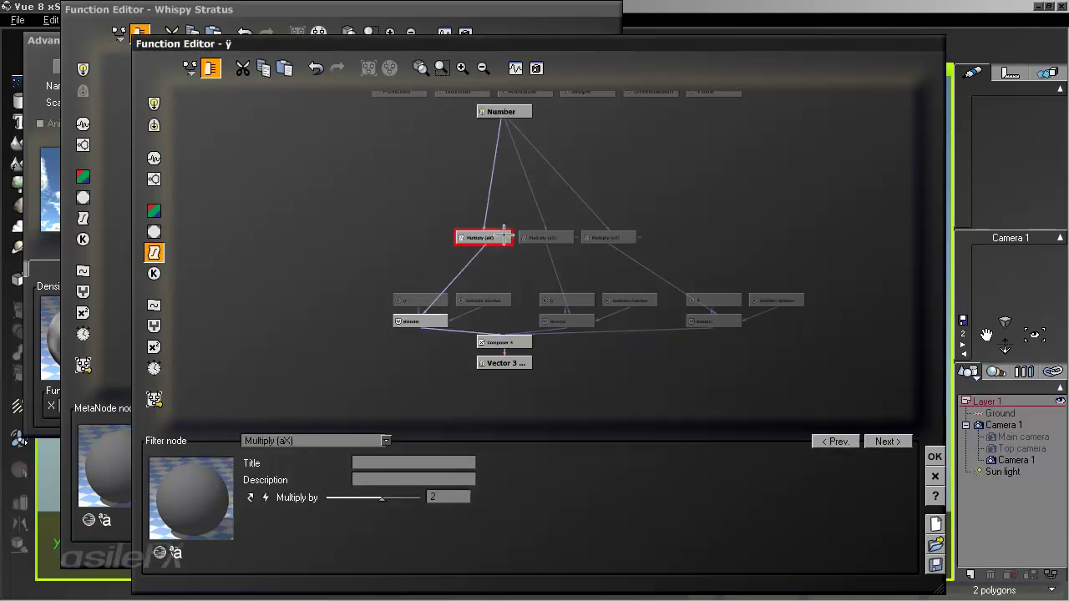
{"action": "left_click", "coordinate": [250, 498]}
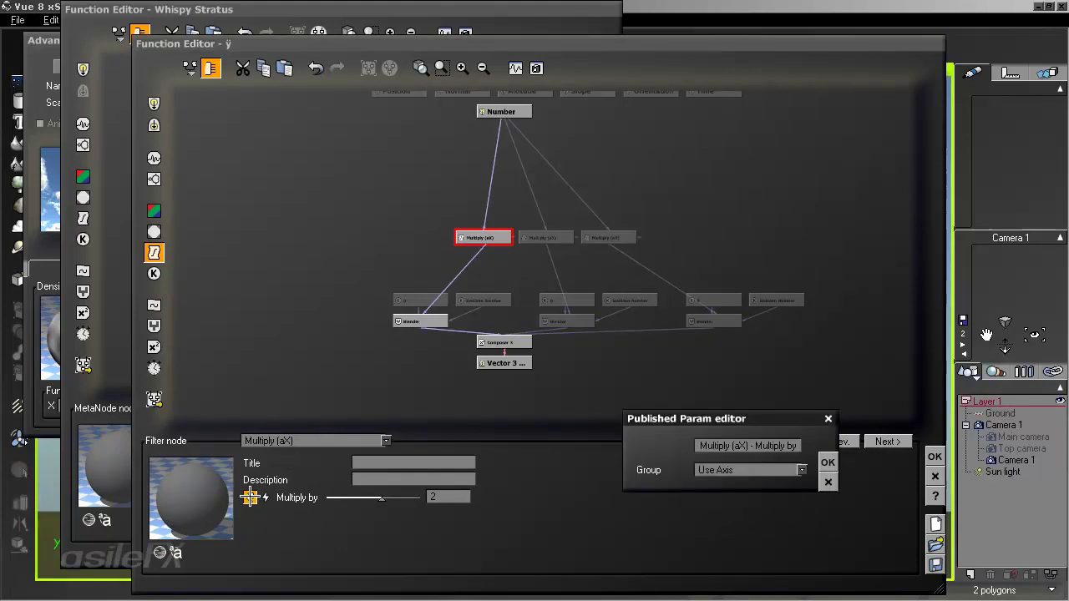
{"action": "left_click", "coordinate": [760, 470]}
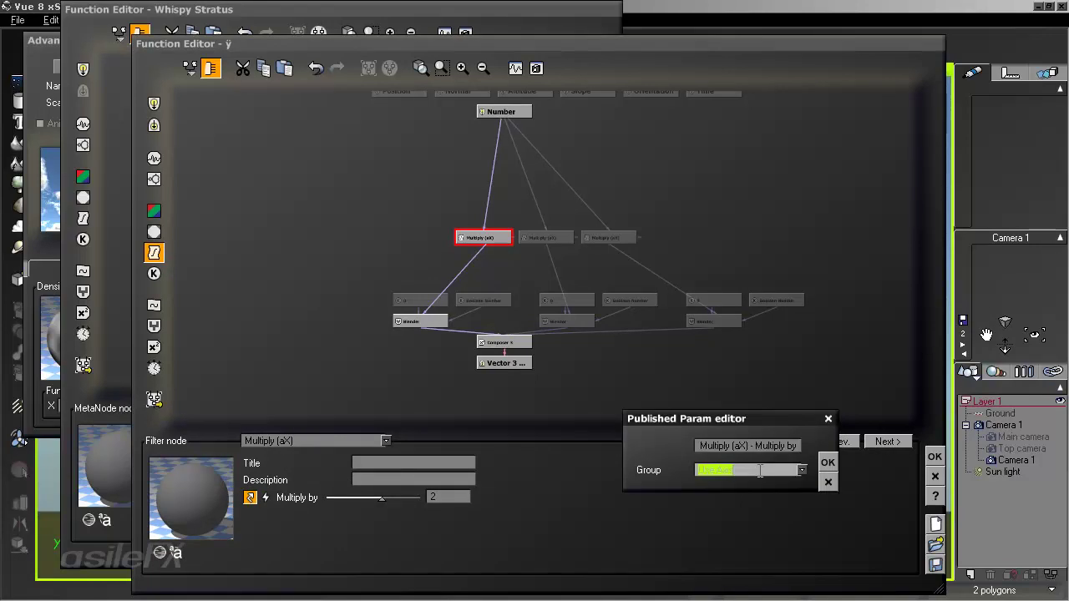
{"action": "type", "text": "Multiply"}
{"action": "left_click", "coordinate": [765, 449]}
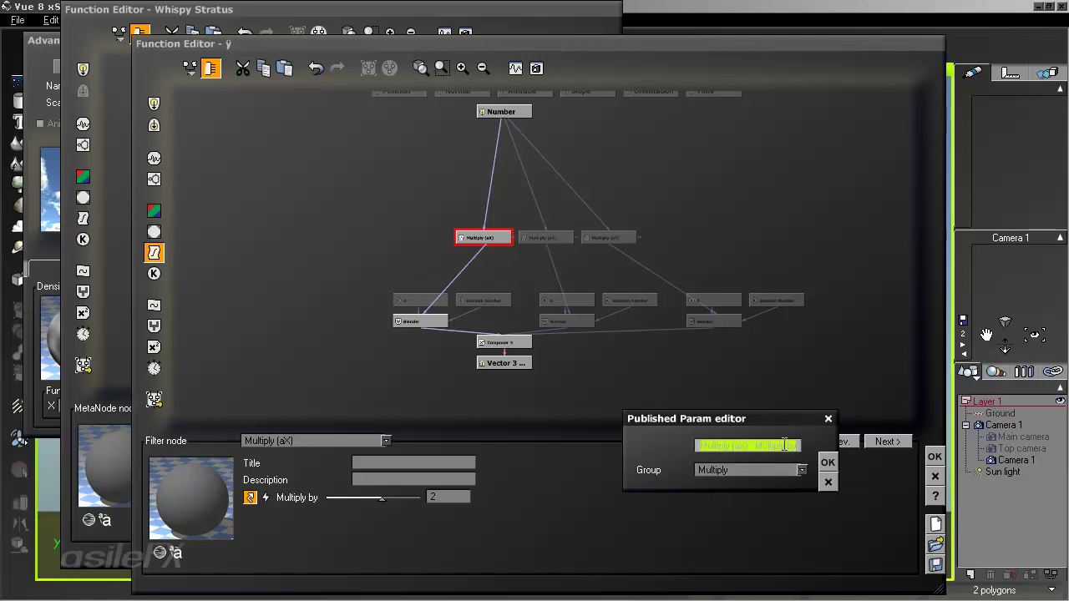
{"action": "type", "text": "X"}
{"action": "left_click", "coordinate": [827, 462]}
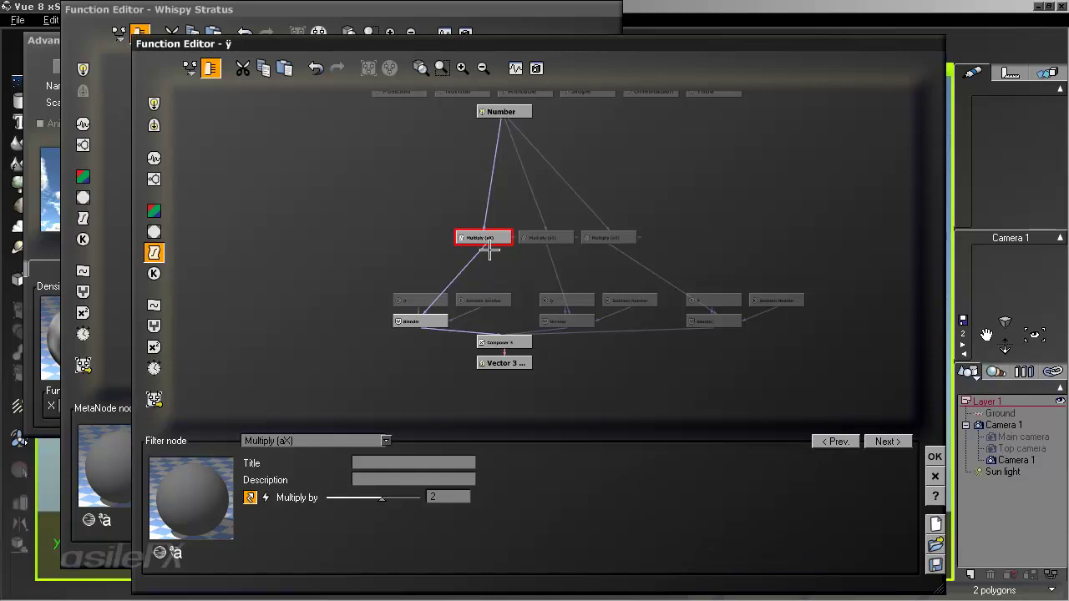
Publish the second Multiply node's Multiply by parameter as Y in the Multiply group.
{"action": "left_click", "coordinate": [534, 236]}
{"action": "left_click", "coordinate": [251, 499]}
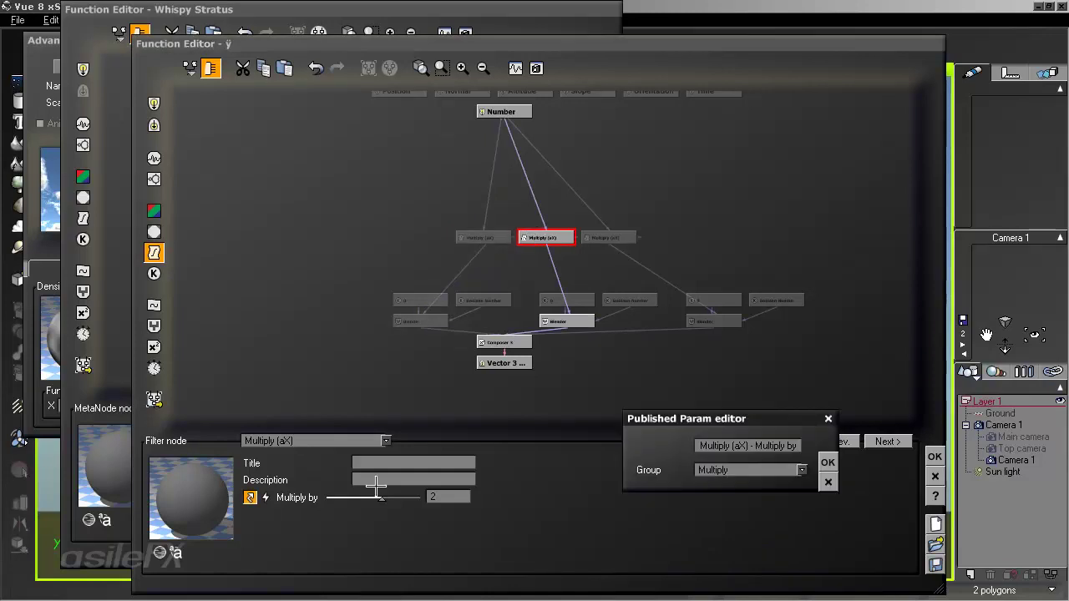
{"action": "left_click", "coordinate": [742, 445]}
{"action": "type", "text": "Y"}
{"action": "left_click", "coordinate": [827, 462]}
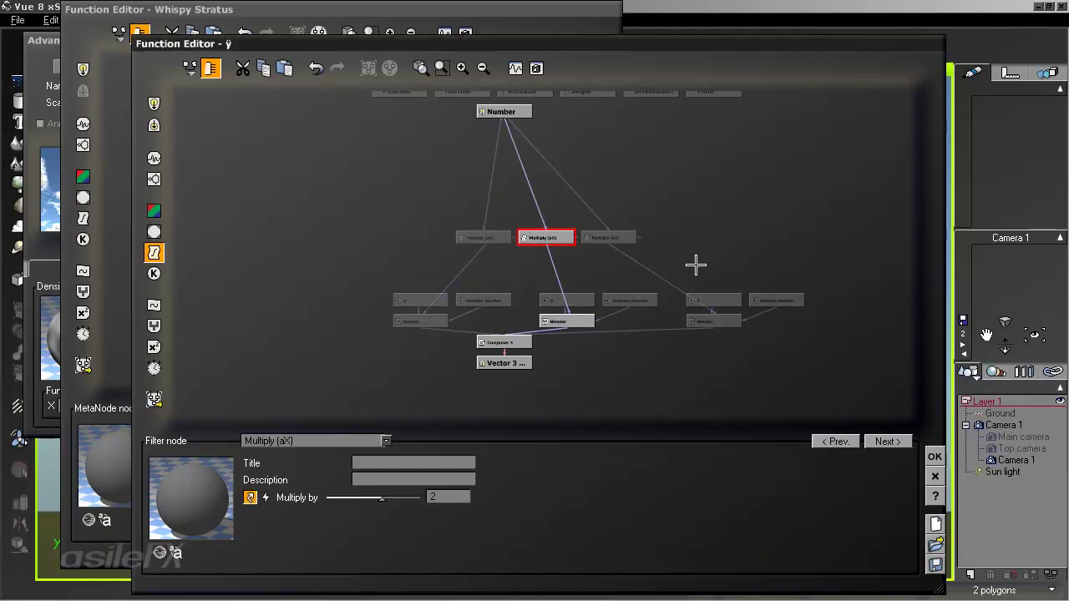
Publish the third Multiply node's Multiply by parameter as Z in the Multiply group.
{"action": "left_click", "coordinate": [613, 238]}
{"action": "left_click", "coordinate": [251, 499]}
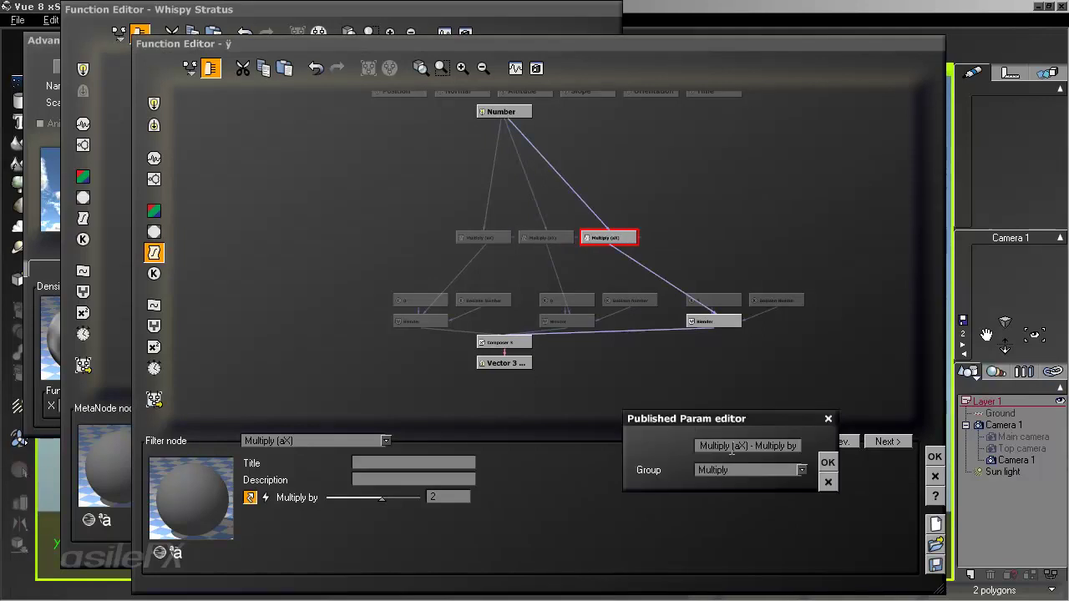
{"action": "left_click", "coordinate": [733, 446]}
{"action": "type", "text": "Z"}
{"action": "left_click", "coordinate": [827, 462]}
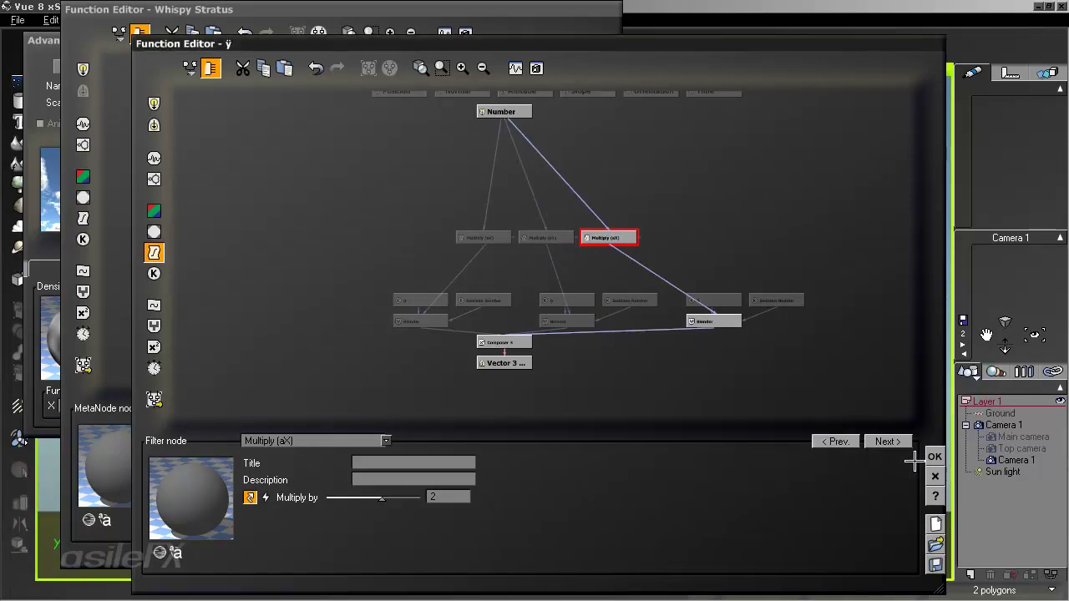
Accept the MetaNode's internal graph and rearrange the main graph with the Gradient amplitude node above Density and the MetaNode beside it.
{"action": "left_click", "coordinate": [934, 457]}
{"action": "right_click_drag", "start_coordinate": [458, 247], "coordinate": [532, 255]}
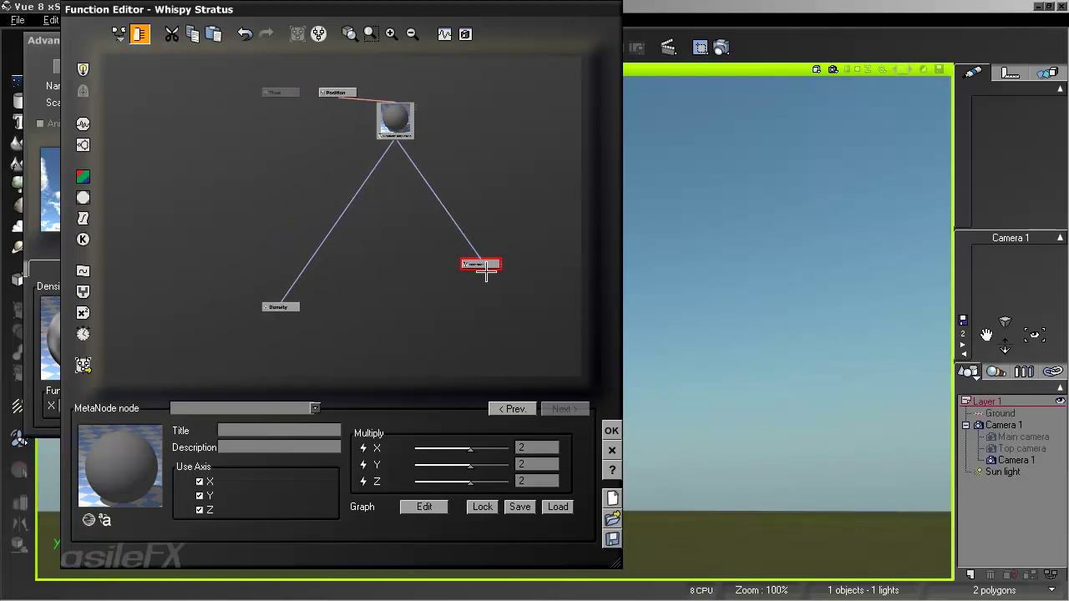
{"action": "left_click_drag", "start_coordinate": [487, 264], "coordinate": [386, 235]}
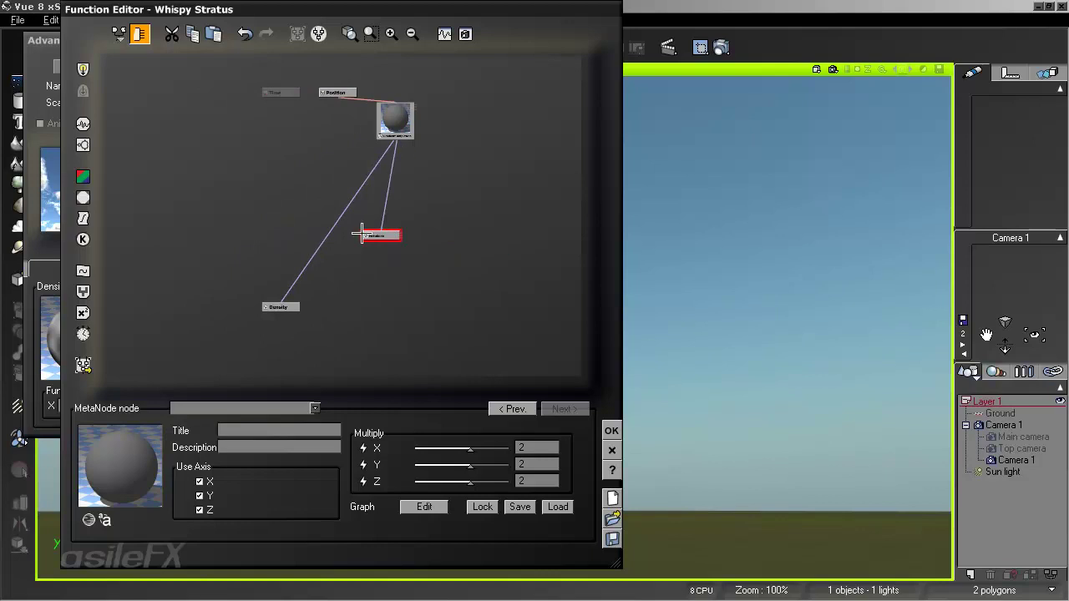
{"action": "left_click_drag", "start_coordinate": [398, 120], "coordinate": [283, 221]}
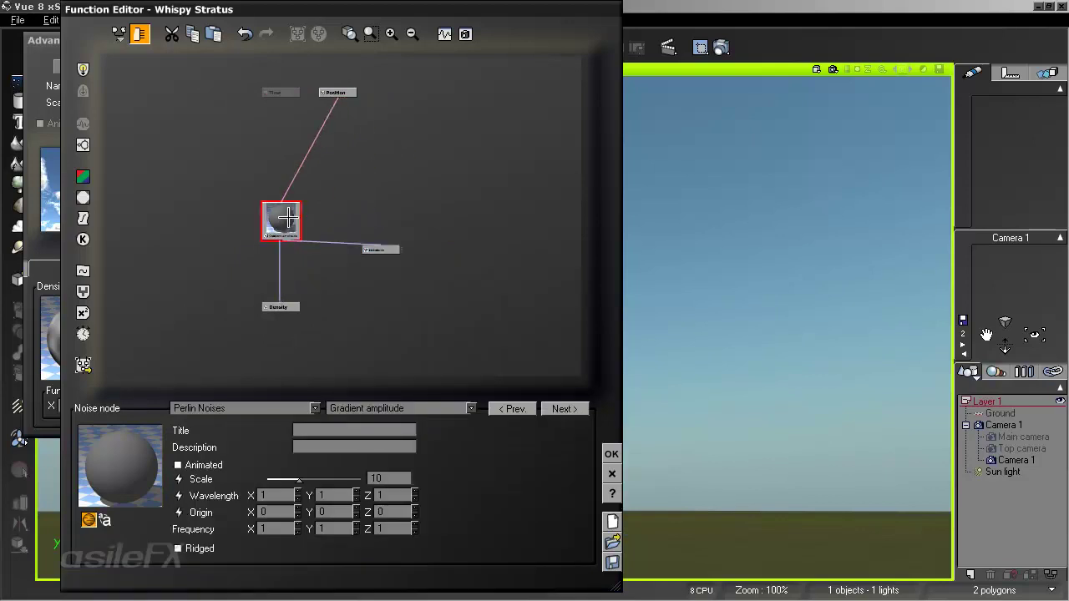
Save the MetaNode as Number to Vector with Multiply3 with the description v.2-1.
{"action": "left_click", "coordinate": [389, 254]}
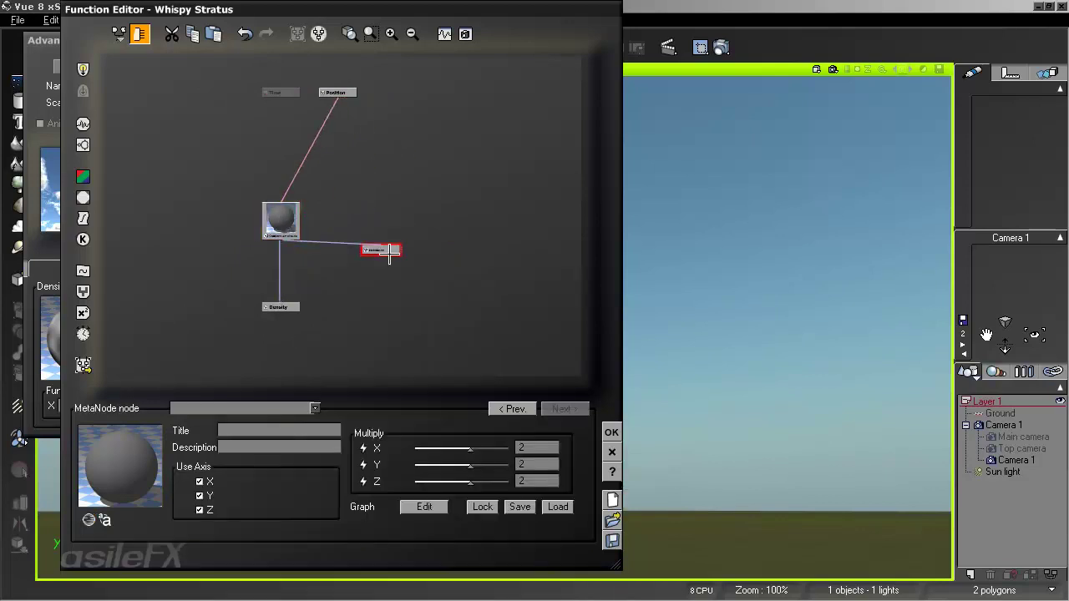
{"action": "left_click", "coordinate": [521, 508]}
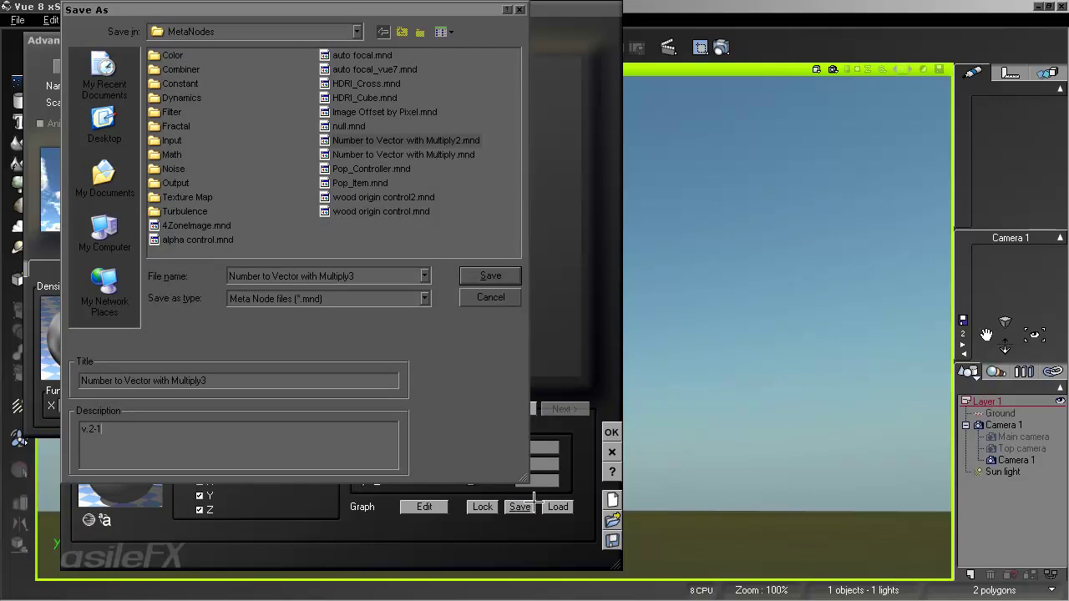
{"action": "left_click", "coordinate": [492, 276]}
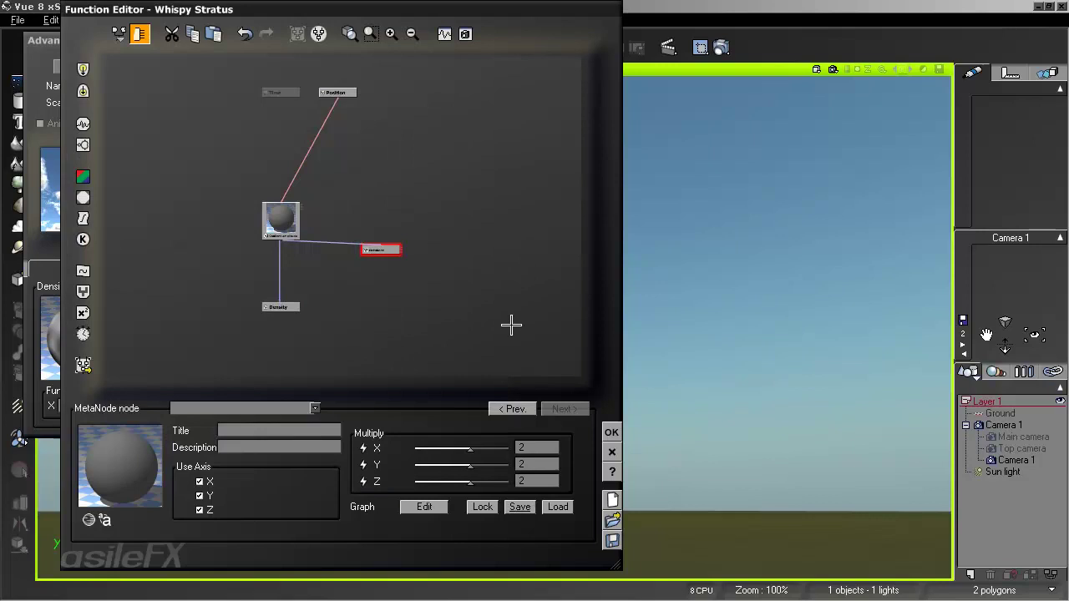
Load the saved Number to Vector with Multiply2 MetaNode into the graph to view its published parameters, and return to the new MetaNode.
{"action": "right_click", "coordinate": [418, 282]}
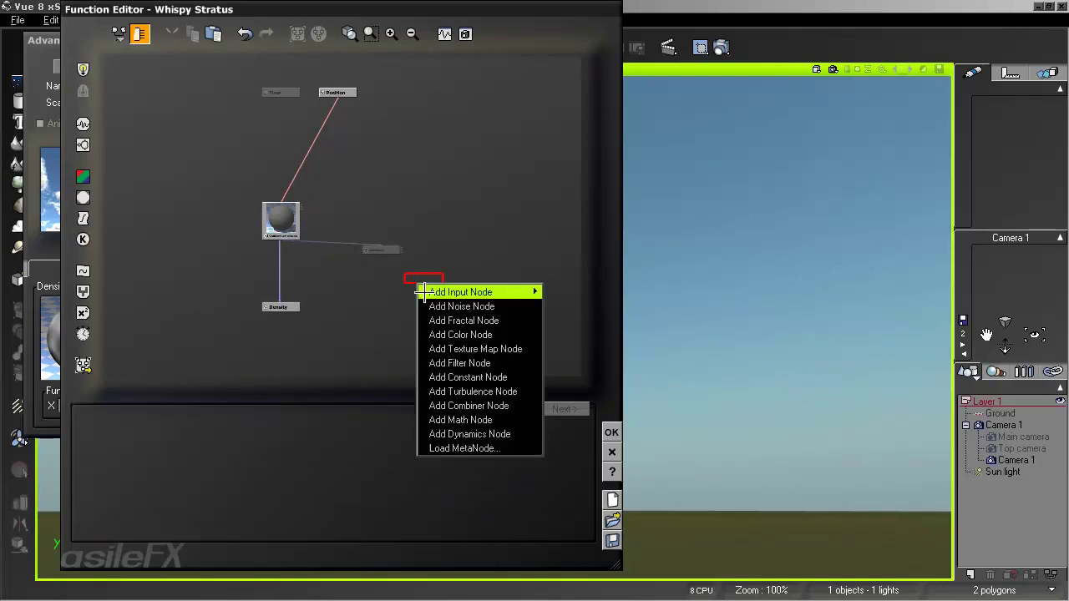
{"action": "left_click", "coordinate": [447, 447]}
{"action": "left_click", "coordinate": [464, 127]}
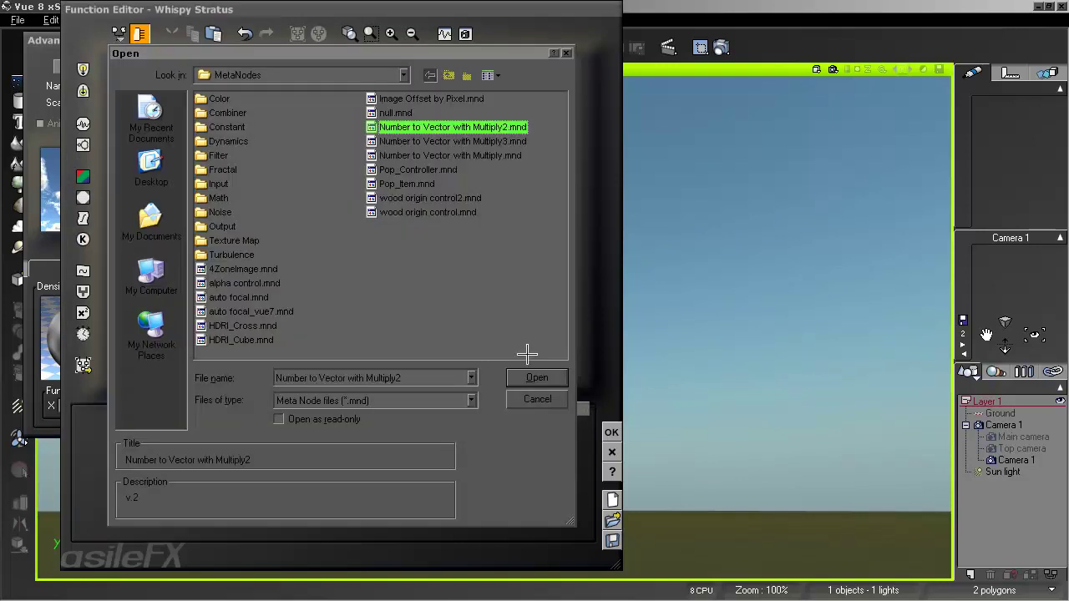
{"action": "left_click", "coordinate": [537, 377]}
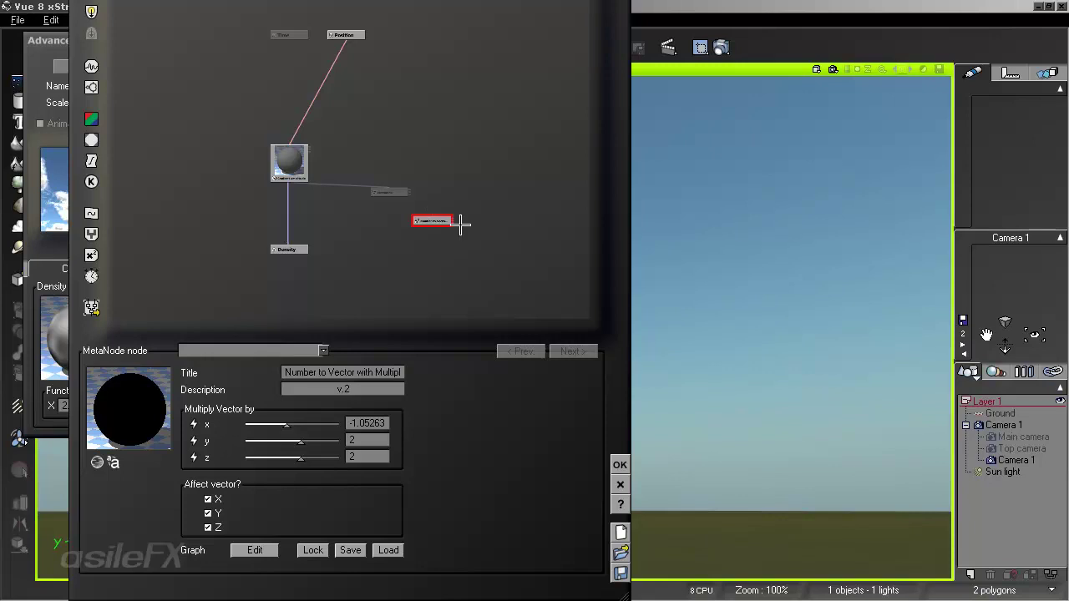
{"action": "left_click", "coordinate": [390, 192]}
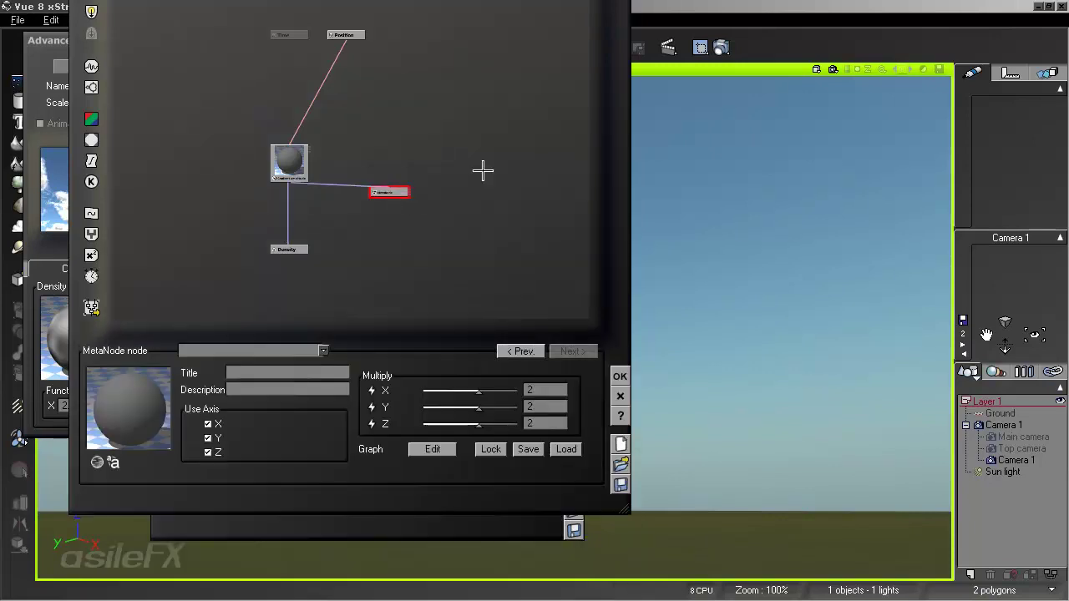
Delete the link between the Gradient amplitude node and the MetaNode, and place the MetaNode directly below the noise node.
{"action": "left_click_drag", "start_coordinate": [601, 89], "coordinate": [612, 168]}
{"action": "mouse_move", "coordinate": [507, 23]}
{"action": "left_mouse_down"}
{"action": "mouse_move", "coordinate": [513, 61]}
{"action": "mouse_move", "coordinate": [492, 53]}
{"action": "mouse_move", "coordinate": [489, 18]}
{"action": "left_mouse_up"}
{"action": "left_click", "coordinate": [389, 49]}
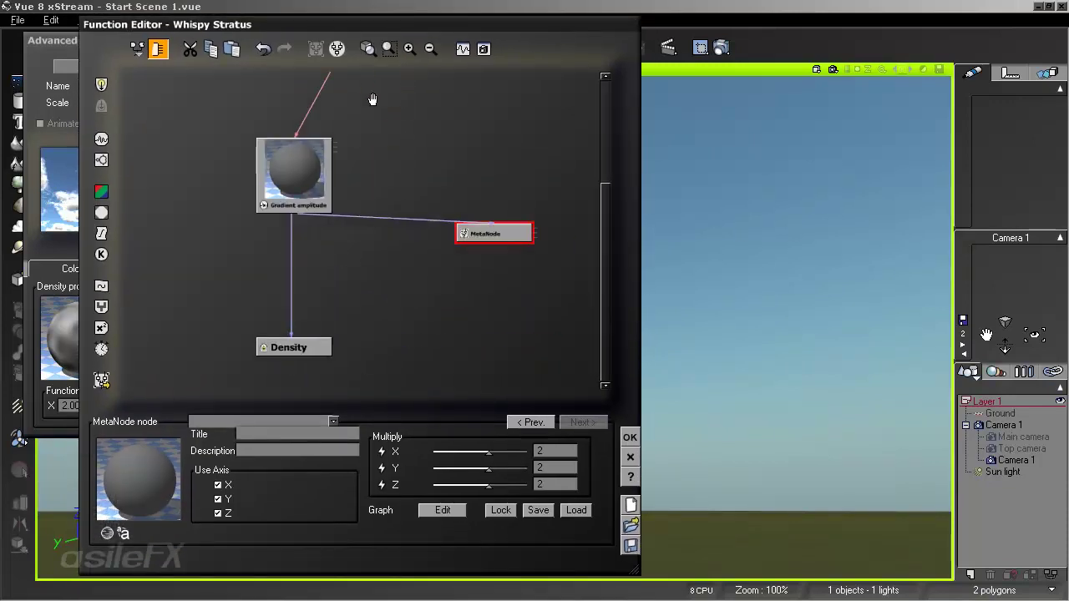
{"action": "left_click_drag", "start_coordinate": [296, 200], "coordinate": [468, 85]}
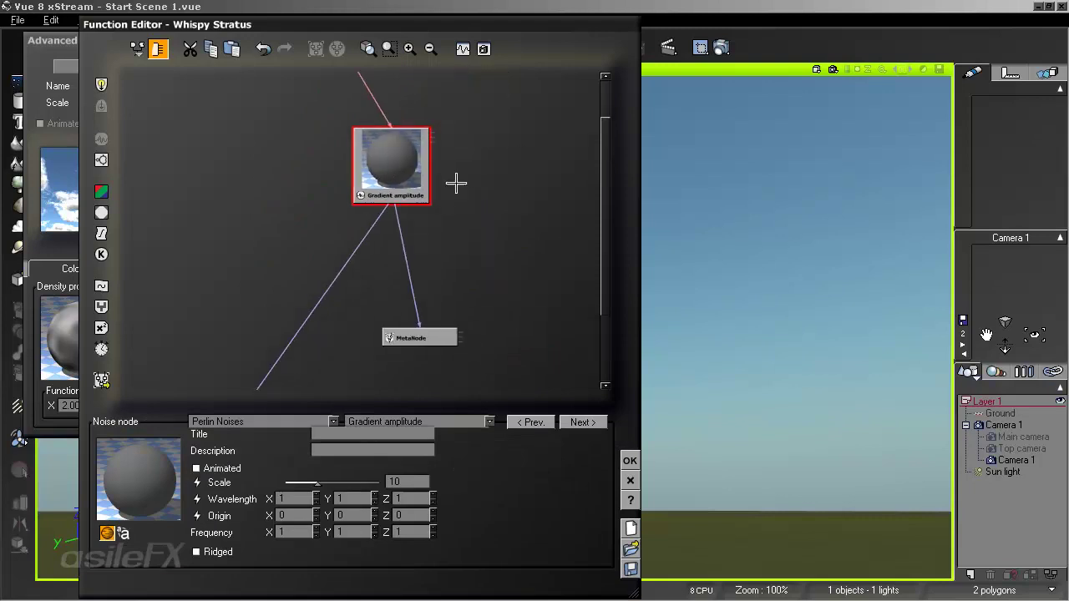
{"action": "left_click", "coordinate": [412, 282]}
{"action": "key", "text": "Delete"}
{"action": "left_click_drag", "start_coordinate": [439, 347], "coordinate": [413, 289]}
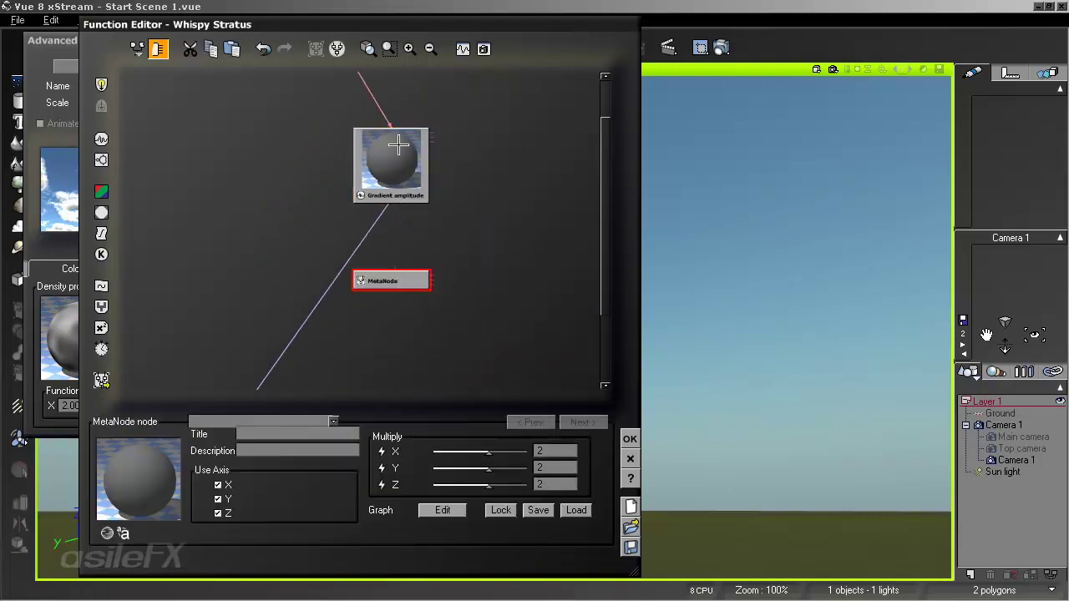
Move the Gradient amplitude node back directly above the Density output.
{"action": "left_click", "coordinate": [398, 147]}
{"action": "scroll", "coordinate": [482, 188], "scroll_direction": "down", "scroll_amount": 1}
{"action": "left_click_drag", "start_coordinate": [407, 155], "coordinate": [251, 229]}
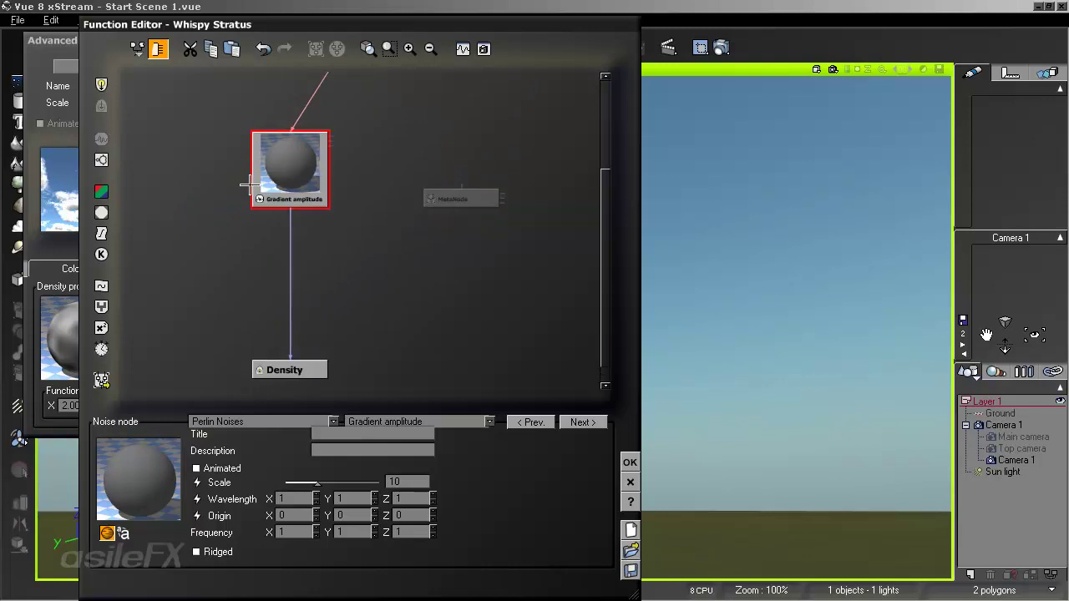
Switch the noise node's type to Gradient and back to Gradient amplitude.
{"action": "left_click", "coordinate": [409, 422]}
{"action": "left_click", "coordinate": [376, 456]}
{"action": "left_click", "coordinate": [431, 421]}
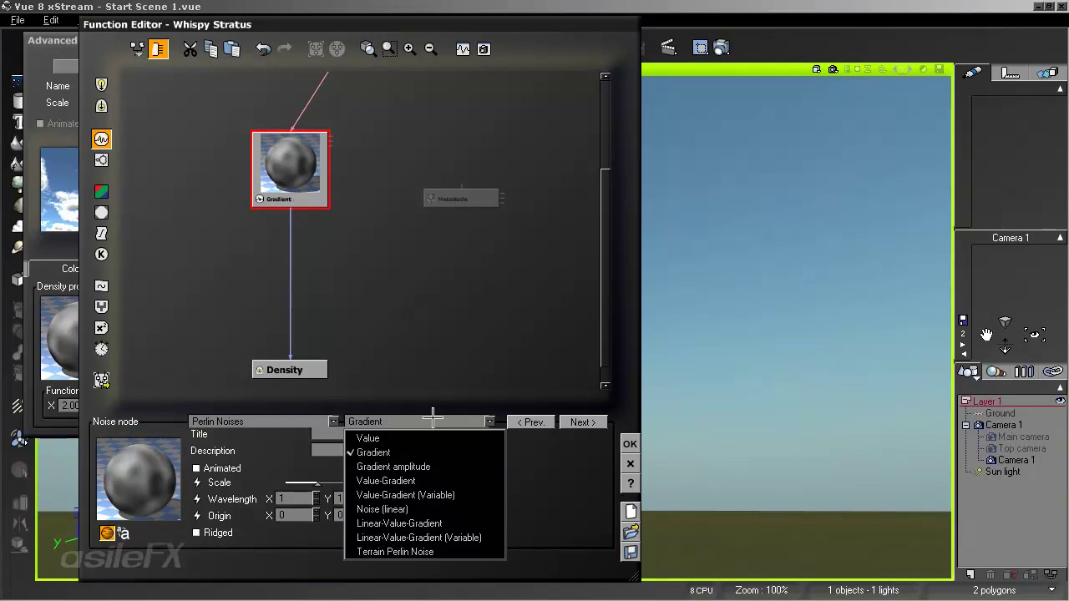
{"action": "left_click", "coordinate": [433, 451]}
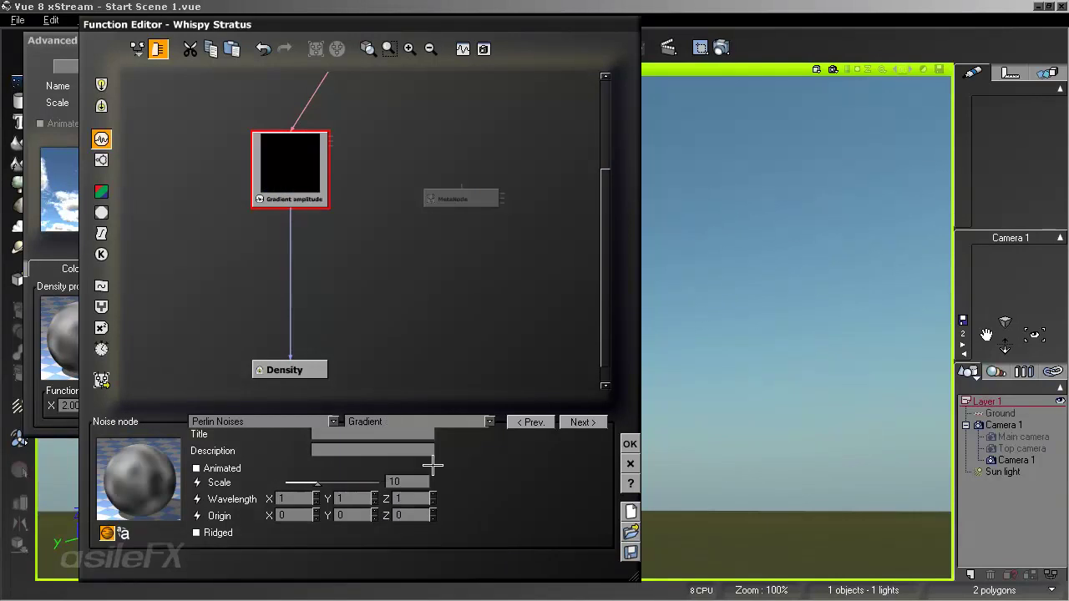
{"action": "left_click", "coordinate": [396, 422]}
{"action": "left_click", "coordinate": [434, 373]}
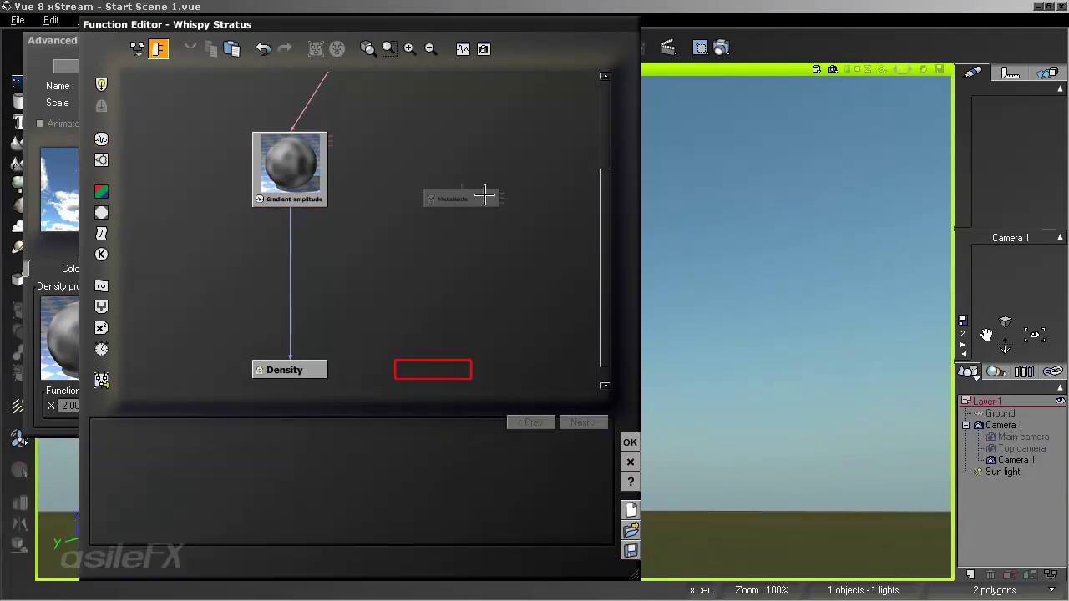
Move the MetaNode closer to the noise node and duplicate the Gradient amplitude node to its left.
{"action": "left_click_drag", "start_coordinate": [479, 195], "coordinate": [451, 225]}
{"action": "left_click_drag", "start_coordinate": [387, 179], "coordinate": [269, 163]}
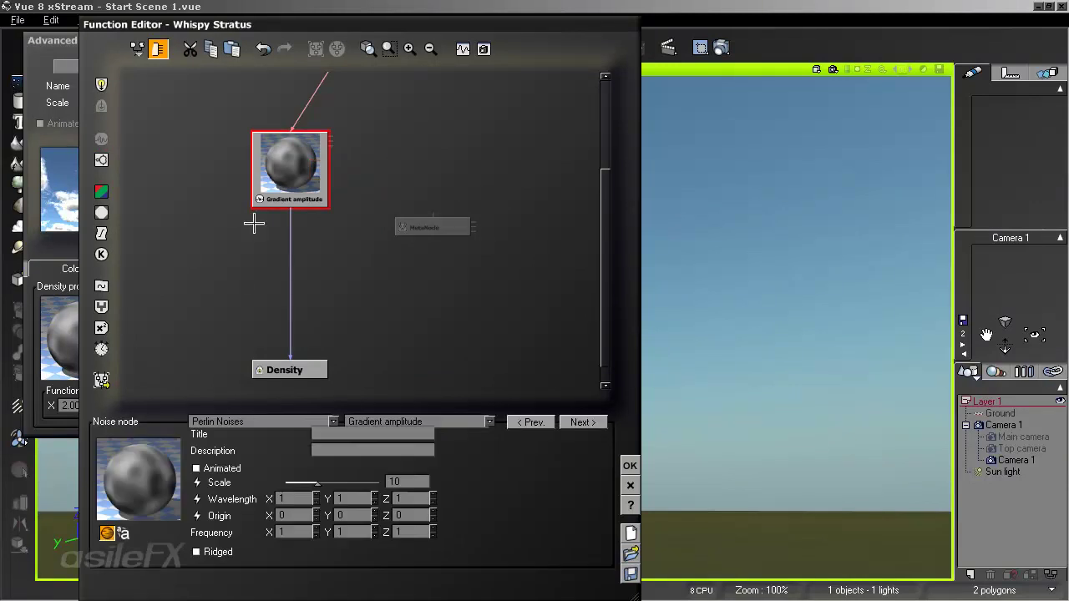
{"action": "key", "text": "ctrl+v"}
{"action": "left_click", "coordinate": [202, 198]}
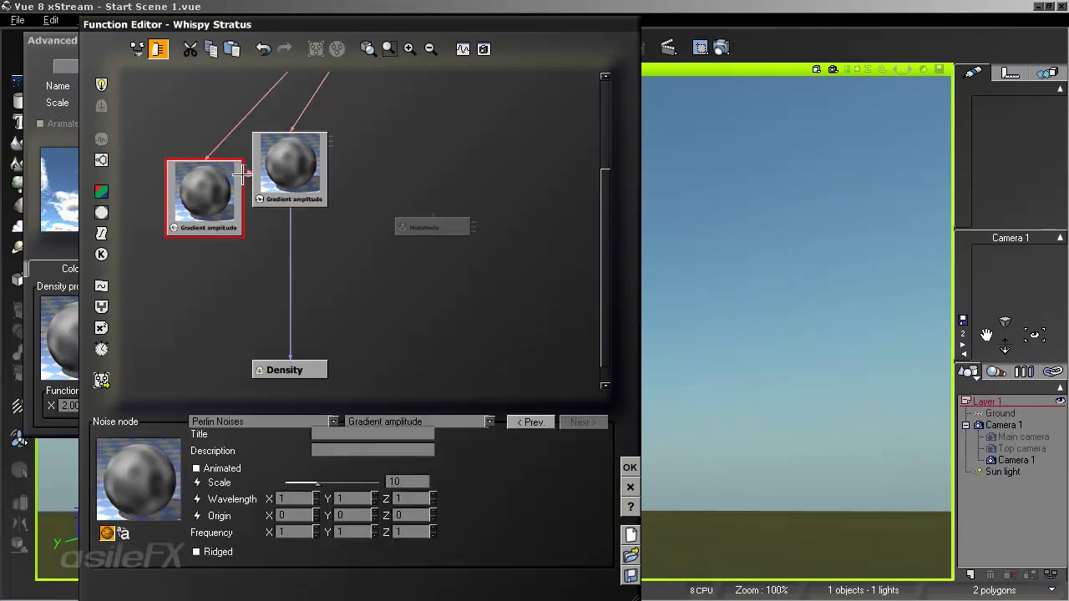
Move the original noise node above the MetaNode, then connect the duplicate to Density and place it directly above that output.
{"action": "left_click_drag", "start_coordinate": [285, 170], "coordinate": [314, 255]}
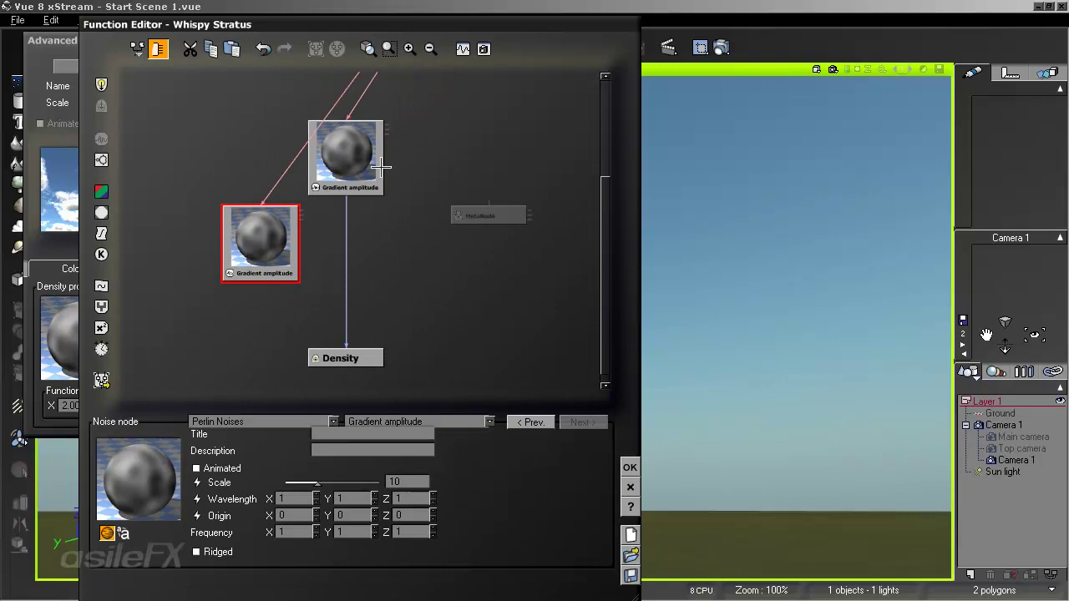
{"action": "left_click_drag", "start_coordinate": [351, 154], "coordinate": [489, 107]}
{"action": "left_click_drag", "start_coordinate": [265, 263], "coordinate": [380, 206]}
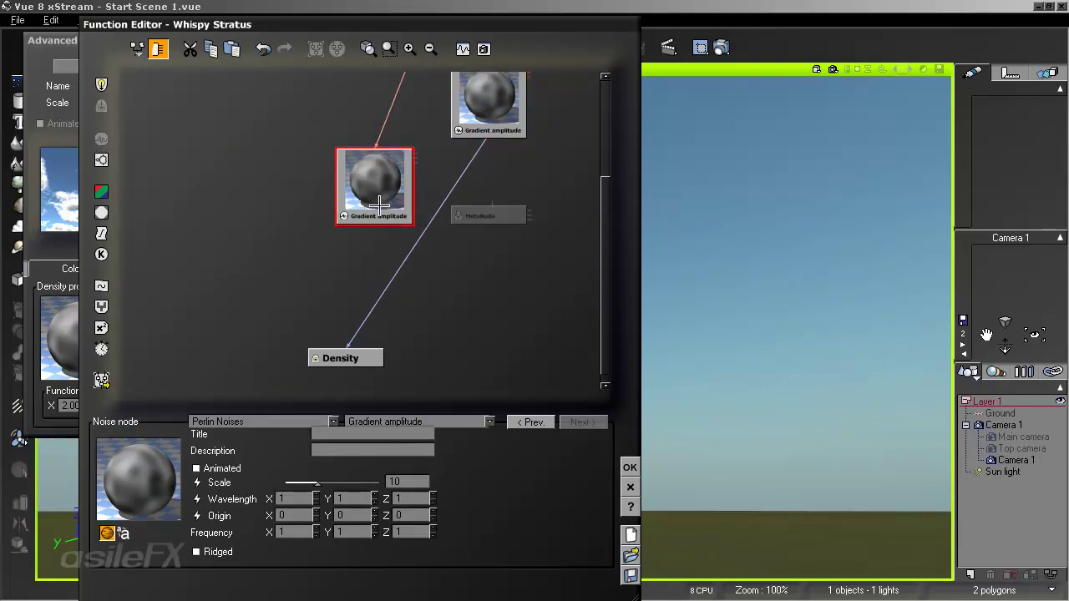
{"action": "left_click_drag", "start_coordinate": [485, 139], "coordinate": [409, 235]}
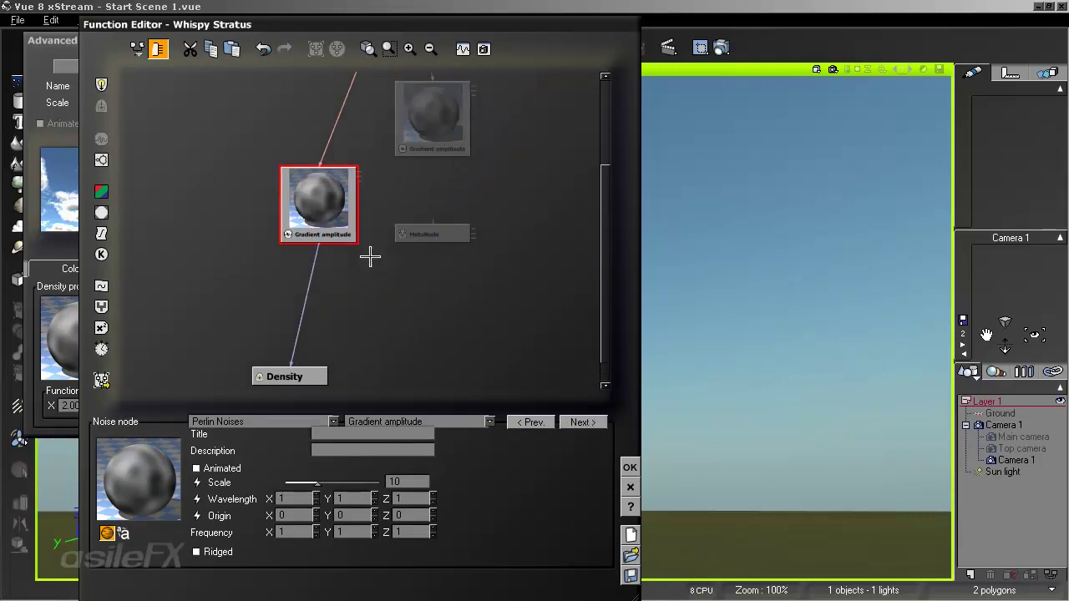
{"action": "left_click_drag", "start_coordinate": [327, 187], "coordinate": [299, 256]}
Feed the original Gradient amplitude node into the MetaNode and connect the MetaNode's output to the duplicate noise node's Wavelength.
{"action": "left_click", "coordinate": [454, 212]}
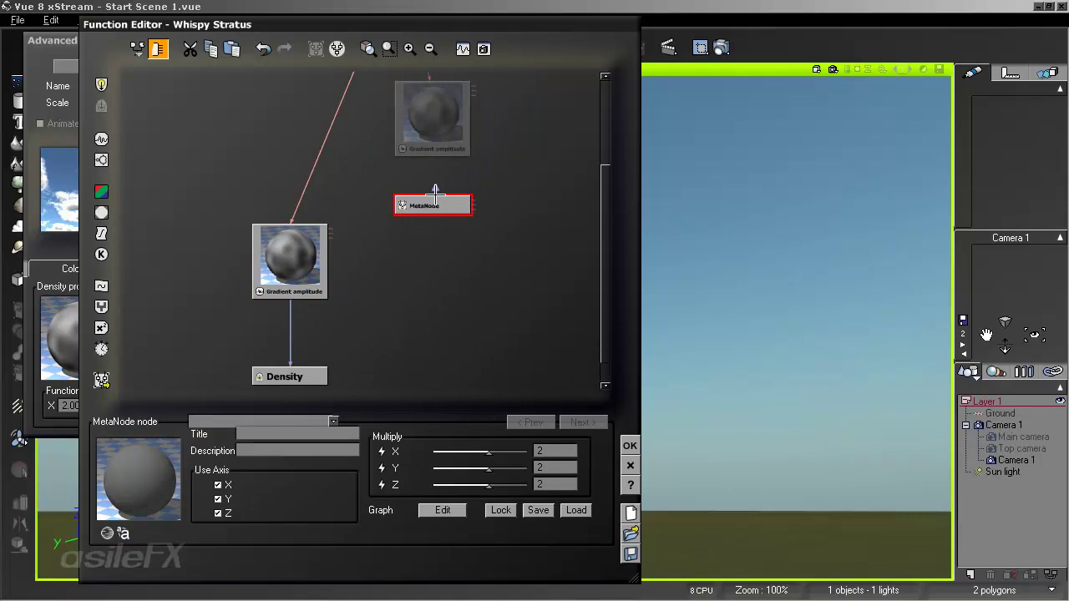
{"action": "mouse_move", "coordinate": [435, 194]}
{"action": "left_mouse_down"}
{"action": "mouse_move", "coordinate": [436, 143]}
{"action": "mouse_move", "coordinate": [432, 181]}
{"action": "left_mouse_up"}
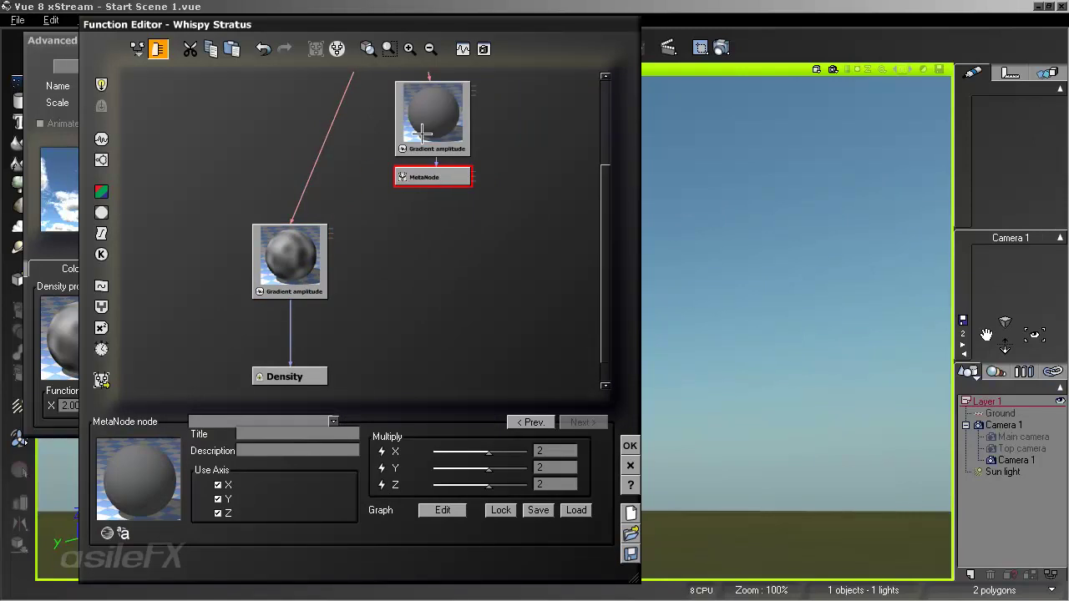
{"action": "left_click_drag", "start_coordinate": [332, 237], "coordinate": [432, 180]}
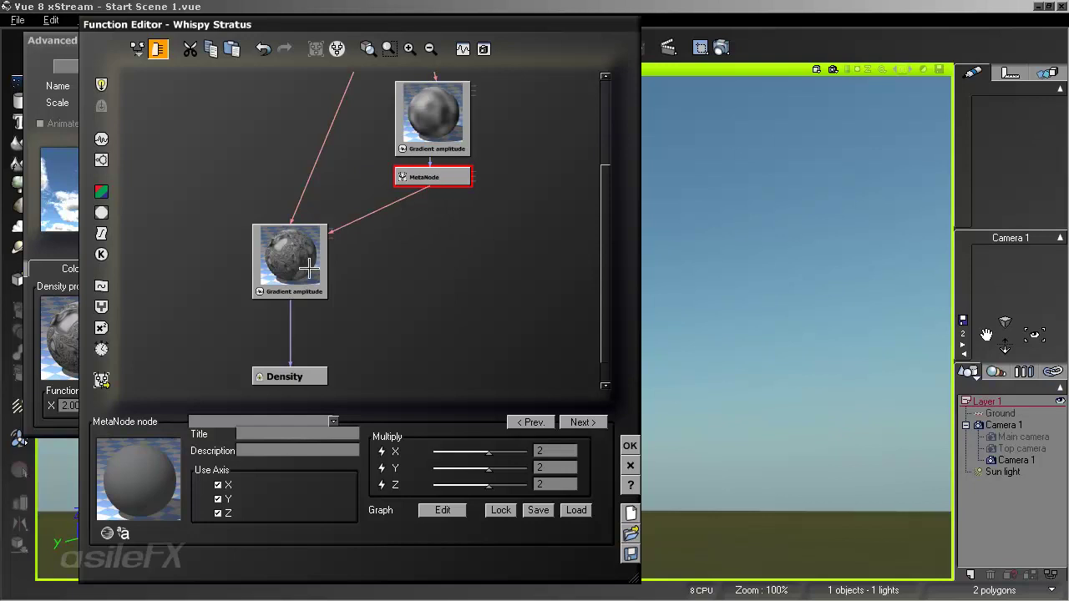
Set the MetaNode's X multiplier to 10 and test its X and Y Use Axis options by disabling and re-enabling them.
{"action": "left_click_drag", "start_coordinate": [489, 452], "coordinate": [511, 452]}
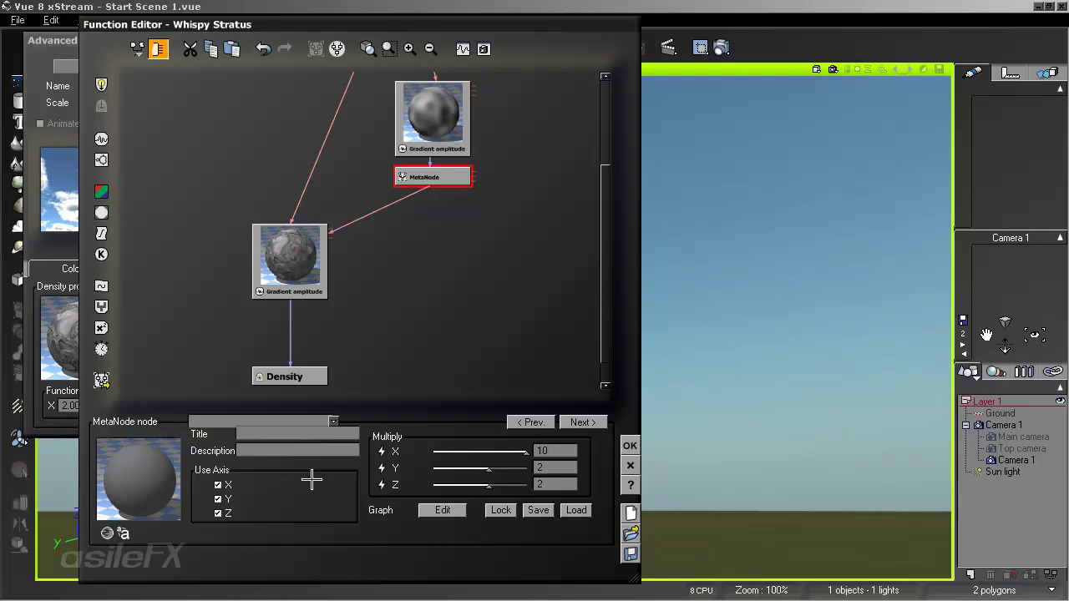
{"action": "left_click", "coordinate": [219, 486]}
{"action": "left_click", "coordinate": [221, 498]}
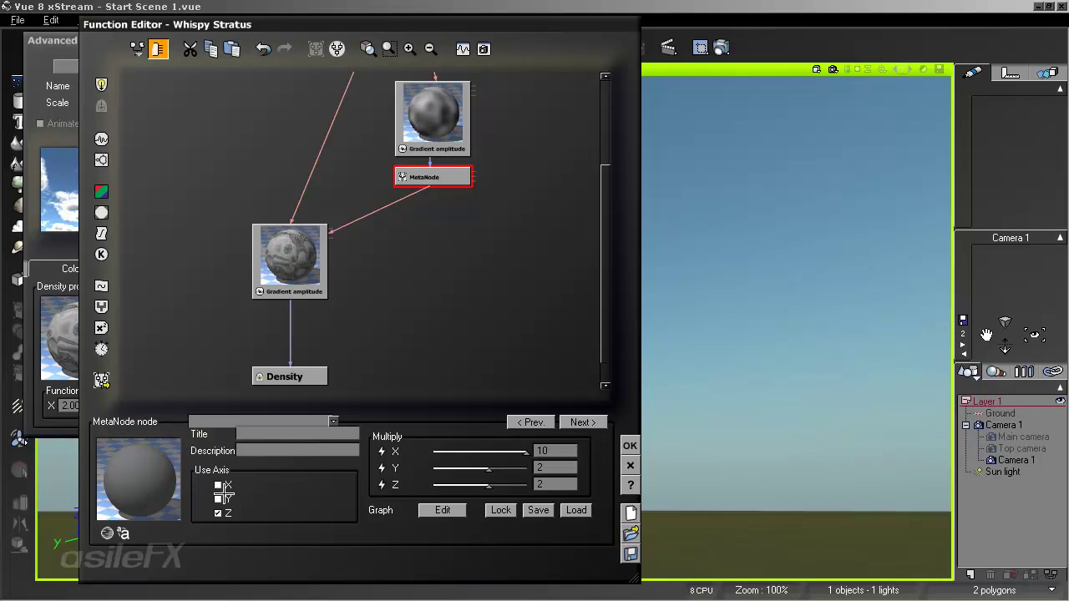
{"action": "left_click", "coordinate": [220, 498]}
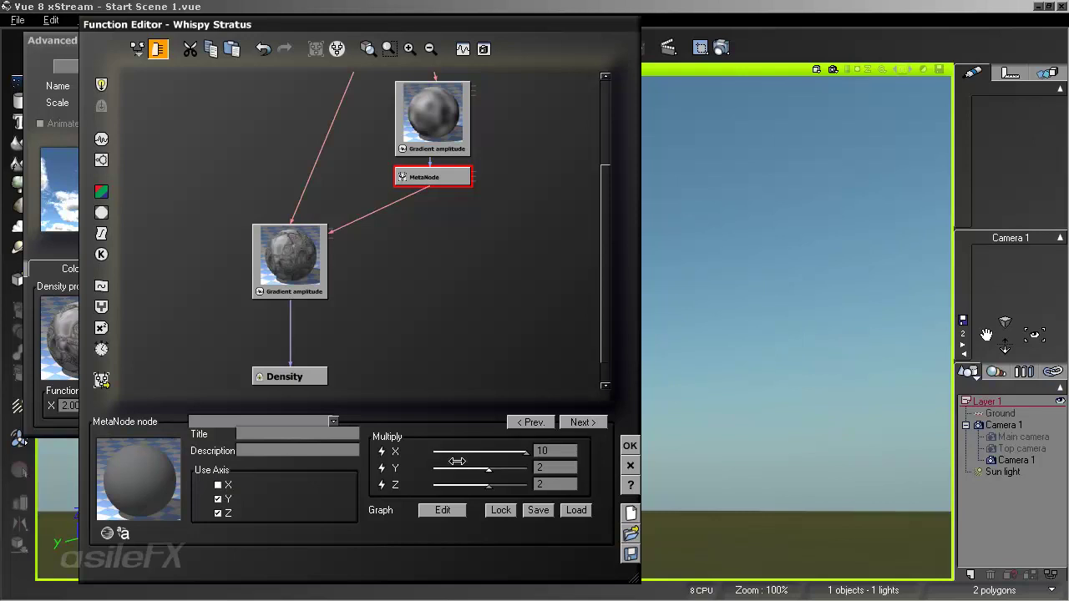
{"action": "left_click", "coordinate": [218, 485]}
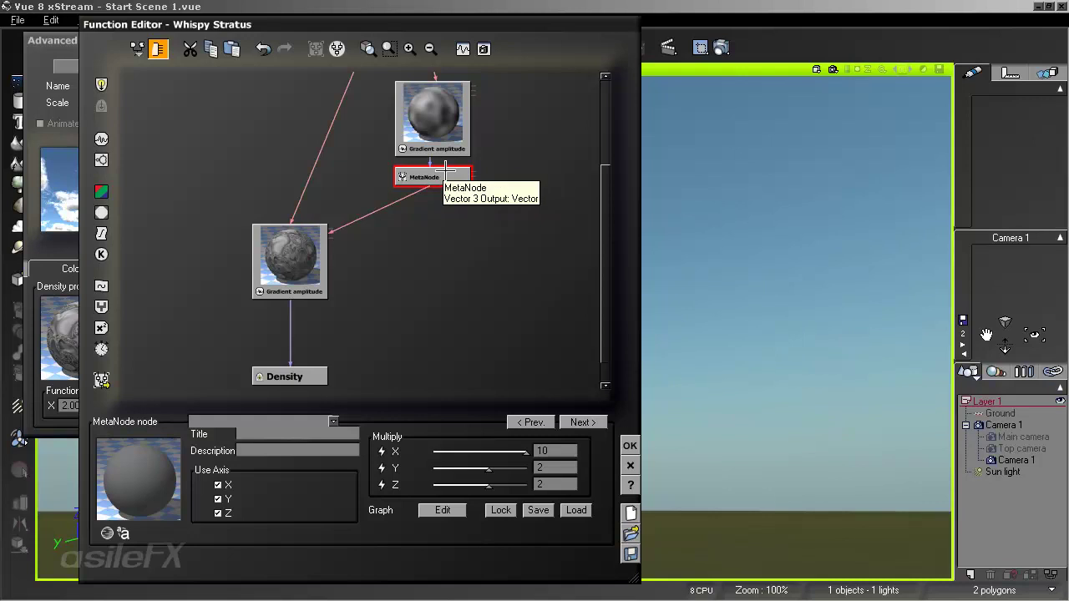
Set the MetaNode's Y and Z multipliers to 10 and select the noise node that feeds Density.
{"action": "left_click_drag", "start_coordinate": [489, 485], "coordinate": [527, 468]}
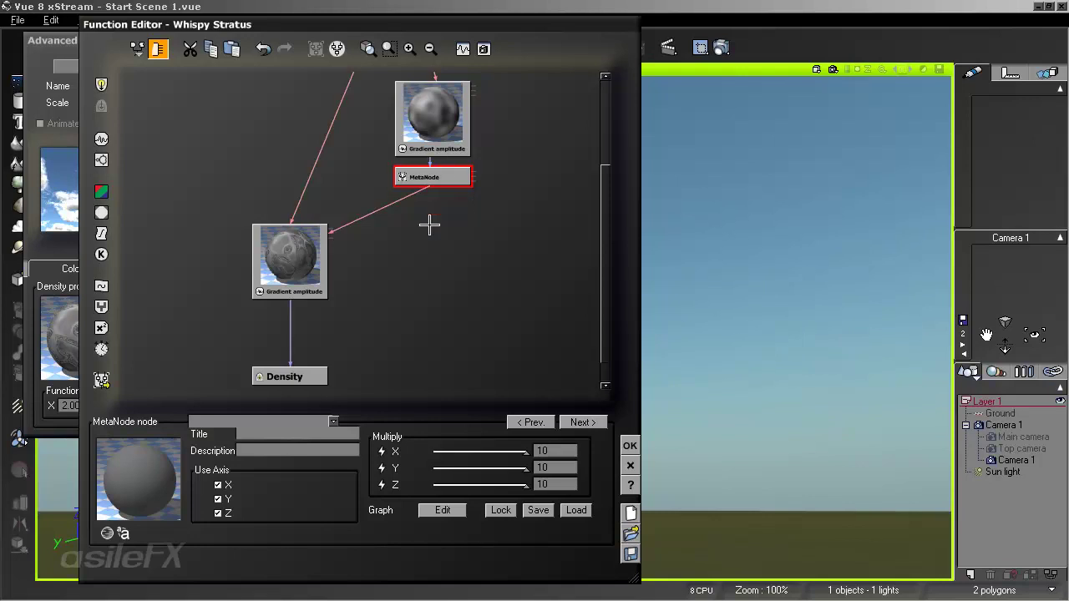
{"action": "left_click", "coordinate": [319, 232]}
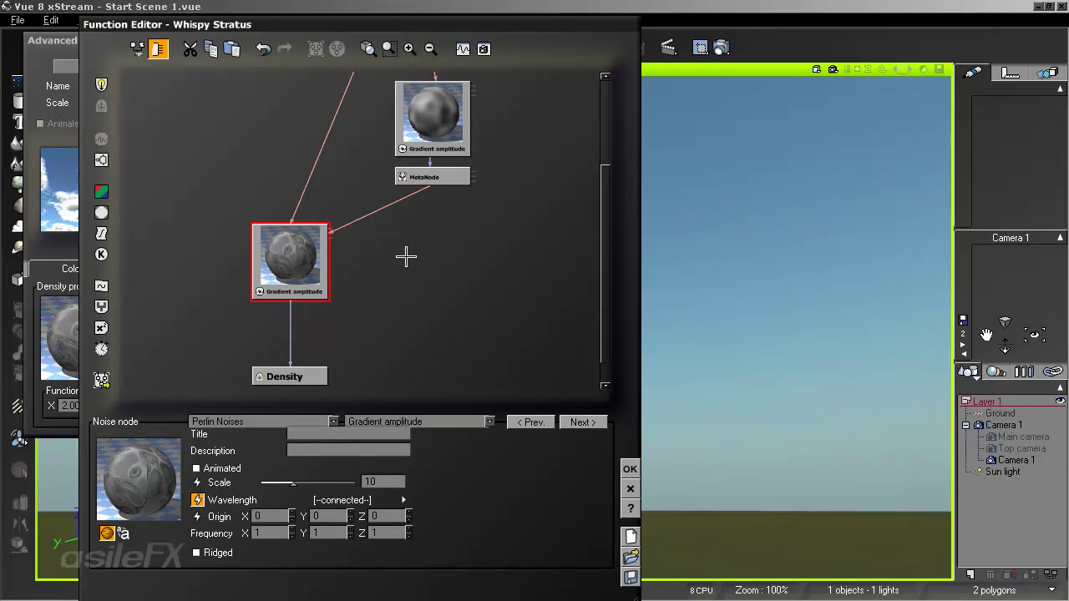
Set the Y frequency to 12 on the noise node feeding the MetaNode and select the noise node feeding Density.
{"action": "left_click", "coordinate": [442, 119]}
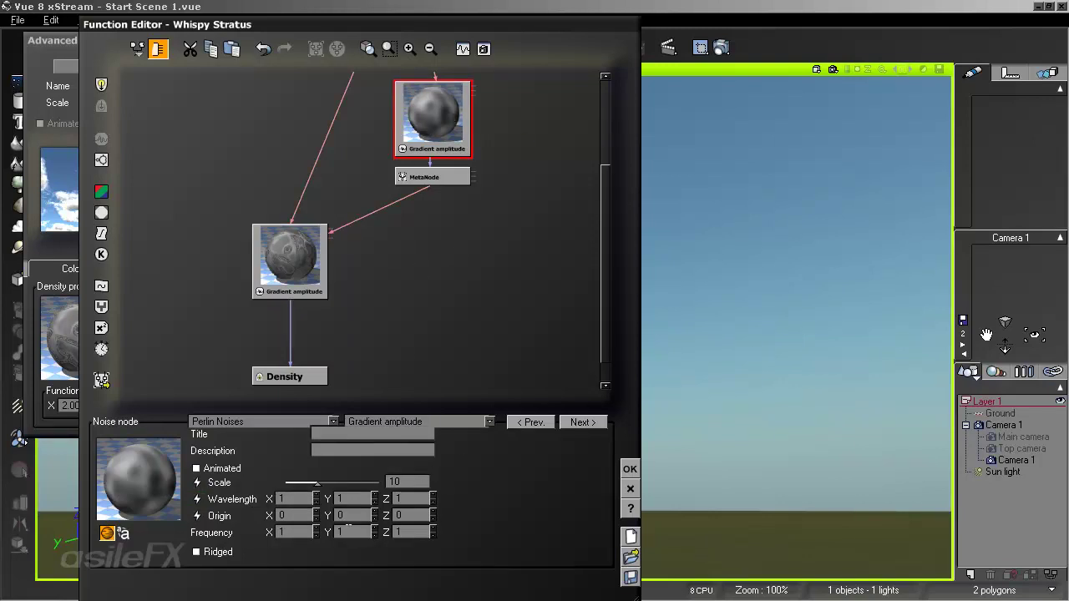
{"action": "left_click", "coordinate": [352, 531]}
{"action": "type", "text": "12"}
{"action": "key", "text": "Return"}
{"action": "left_click", "coordinate": [303, 251]}
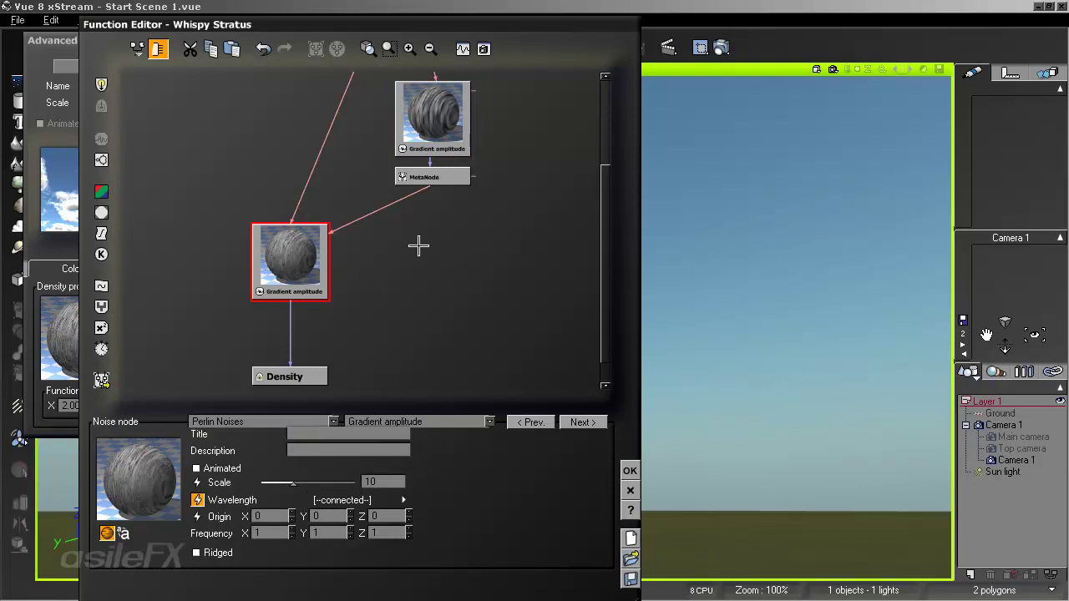
Accept the function, cloud material and atmosphere changes, then start a test render with the camera aimed at the sky.
{"action": "left_click", "coordinate": [630, 470]}
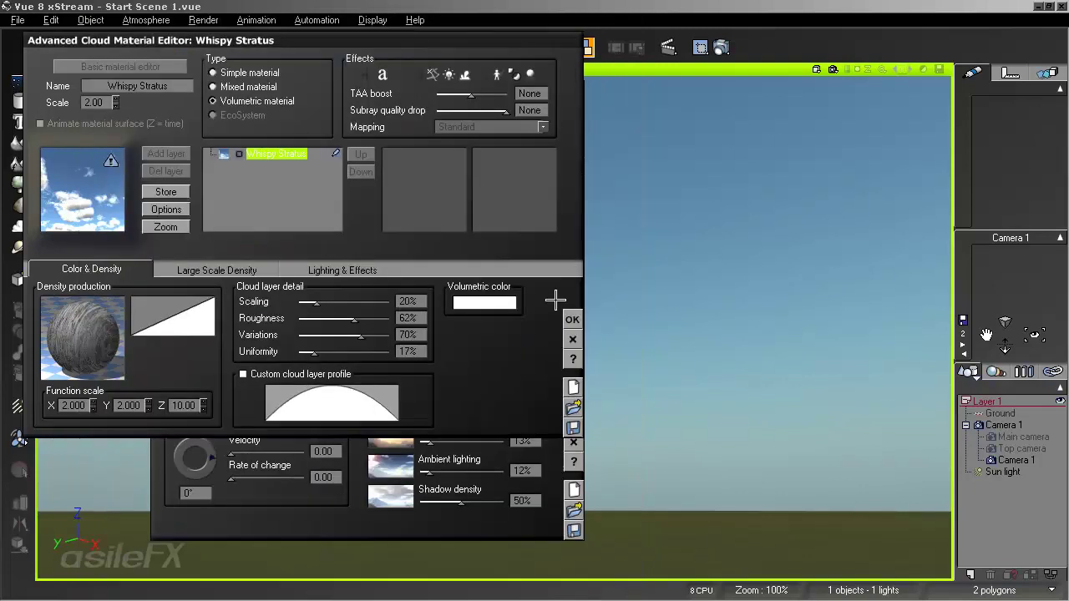
{"action": "left_click", "coordinate": [572, 318]}
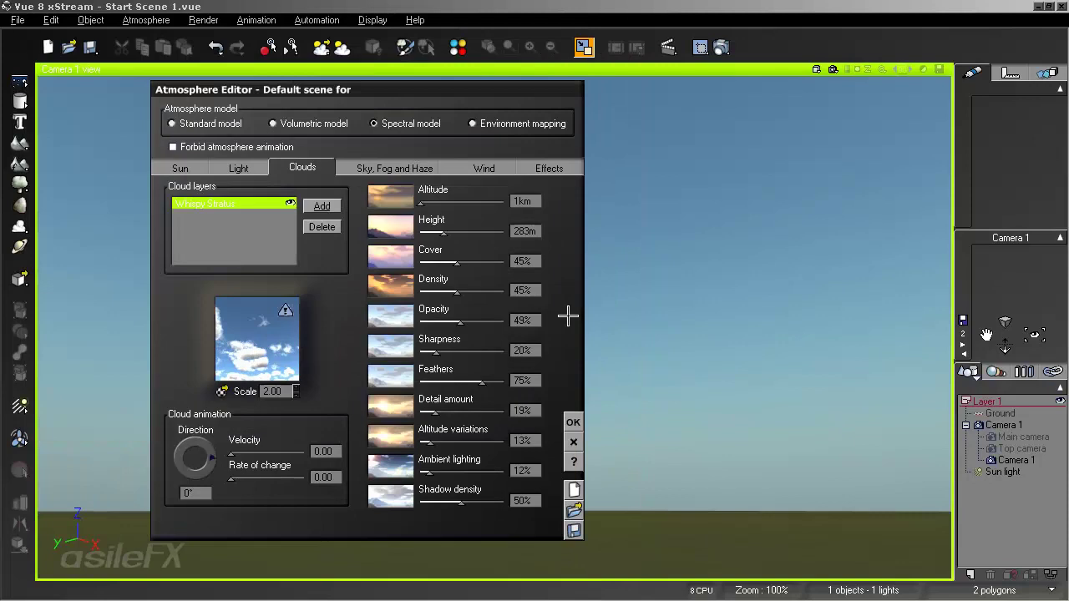
{"action": "left_click", "coordinate": [573, 420]}
{"action": "right_click_drag", "start_coordinate": [638, 258], "coordinate": [784, 288]}
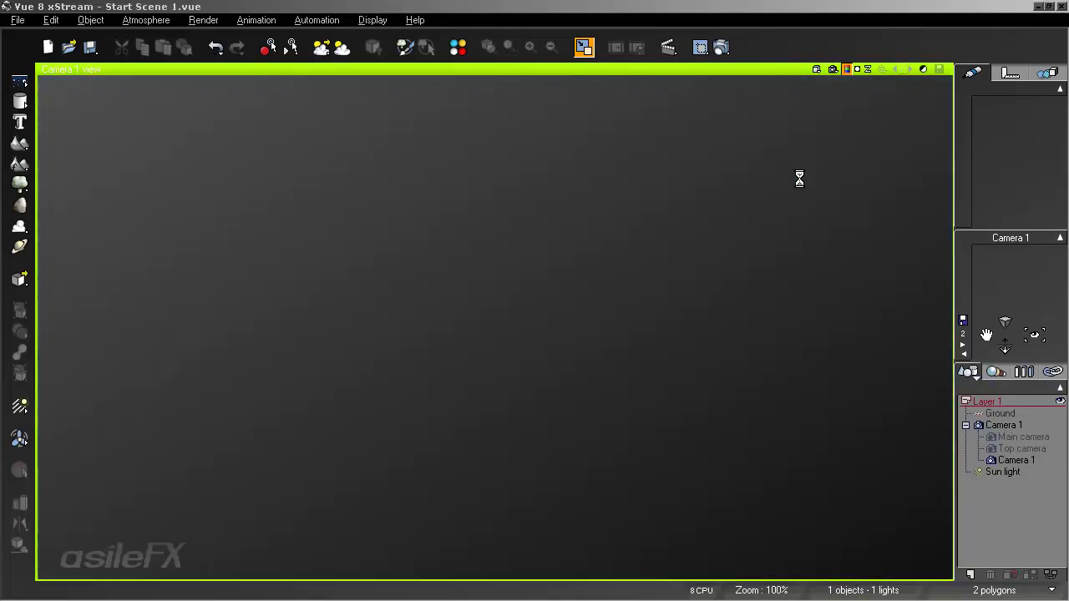
{"action": "key", "text": "Escape"}
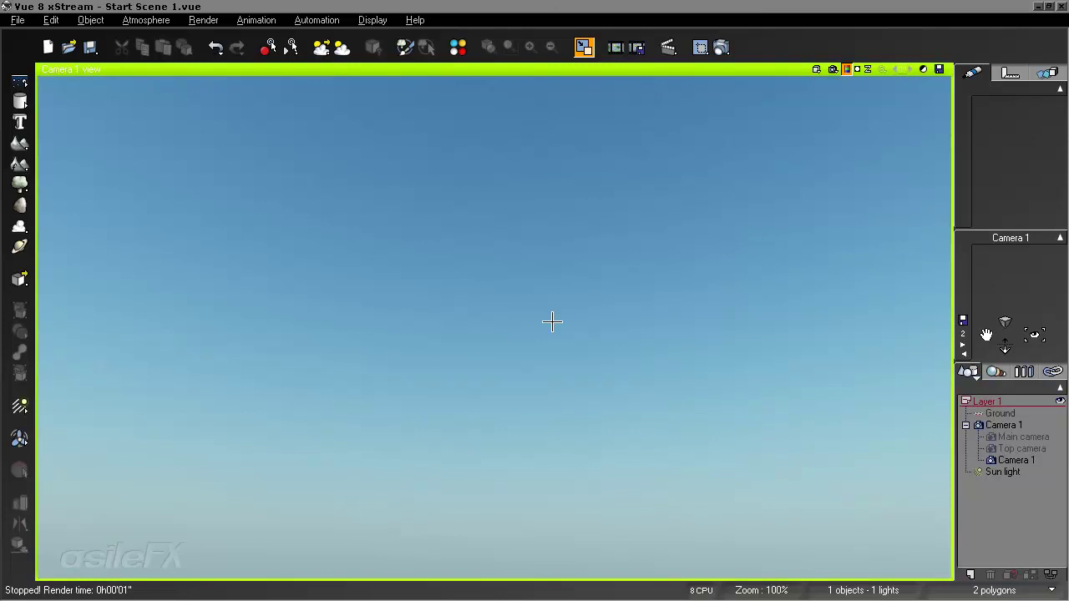
Set the Whispy Stratus cloud cover to 65% and render the camera view again.
{"action": "key", "text": "F4"}
{"action": "left_click_drag", "start_coordinate": [475, 262], "coordinate": [499, 263]}
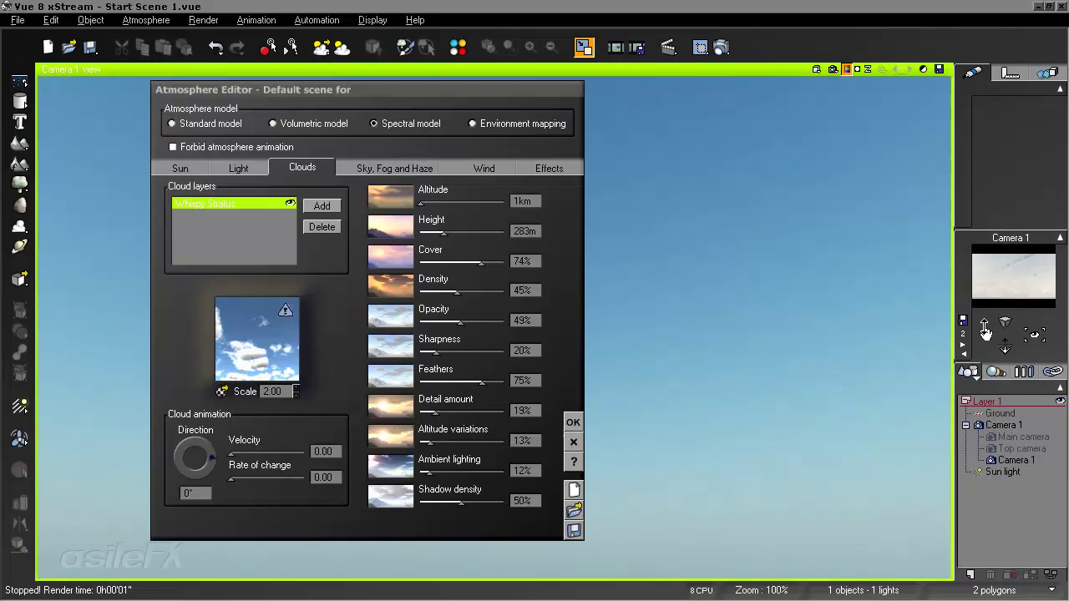
{"action": "left_click_drag", "start_coordinate": [482, 264], "coordinate": [473, 265]}
{"action": "left_click", "coordinate": [832, 69]}
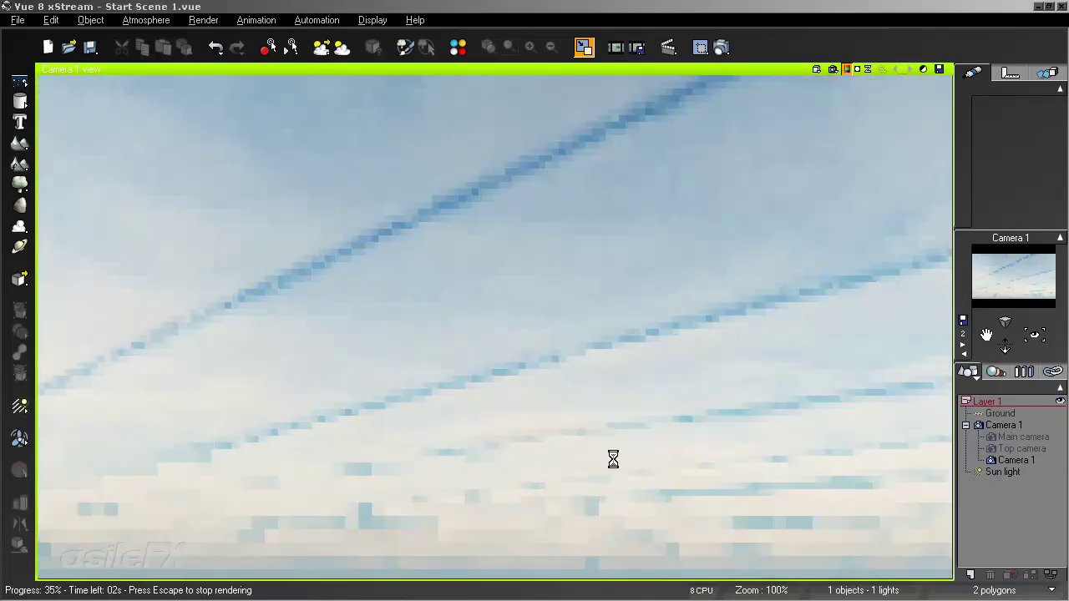
Set the Whispy Stratus cloud layer's scale to 0.20 and render the camera view.
{"action": "key", "text": "F4"}
{"action": "double_click", "coordinate": [276, 390]}
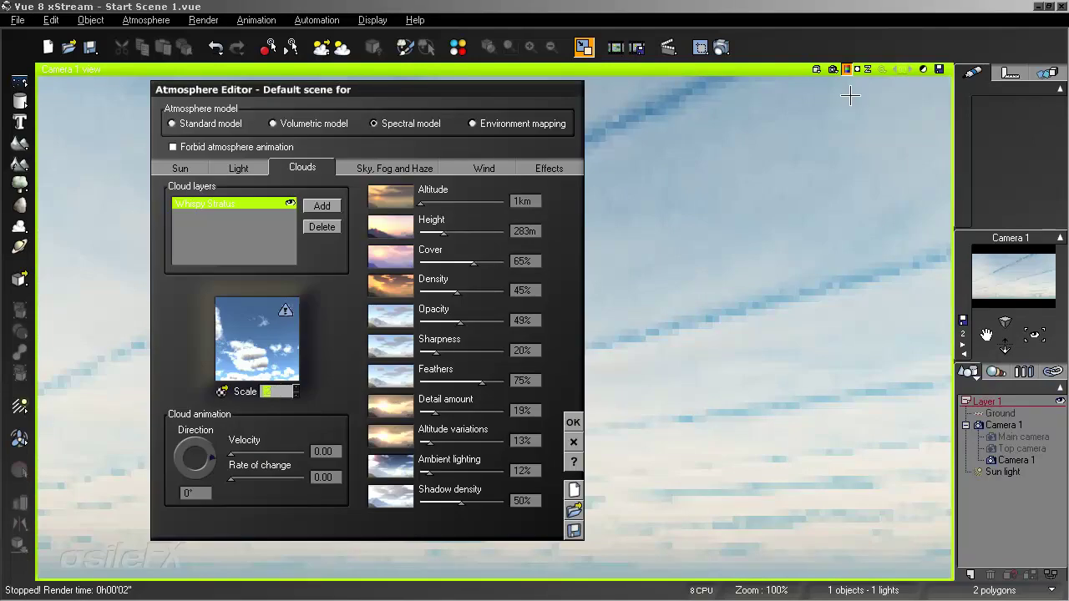
{"action": "left_click", "coordinate": [833, 69]}
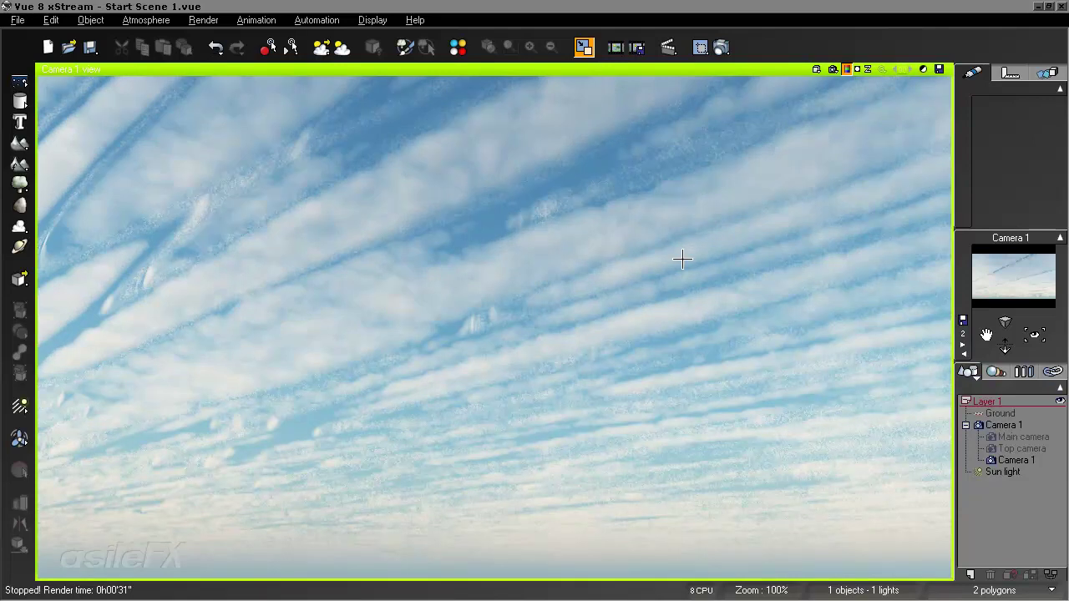
Set the X, Y and Z function scale of the Whispy Stratus density production to 1.
{"action": "key", "text": "F4"}
{"action": "right_click", "coordinate": [288, 336]}
{"action": "left_click", "coordinate": [305, 342]}
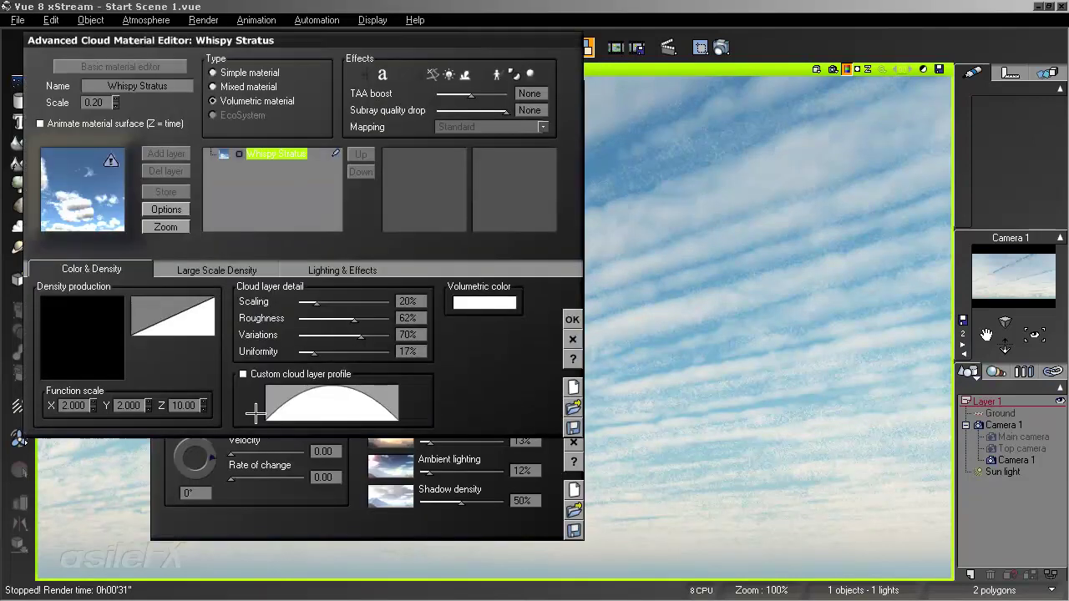
{"action": "double_click", "coordinate": [74, 405]}
{"action": "type", "text": "1"}
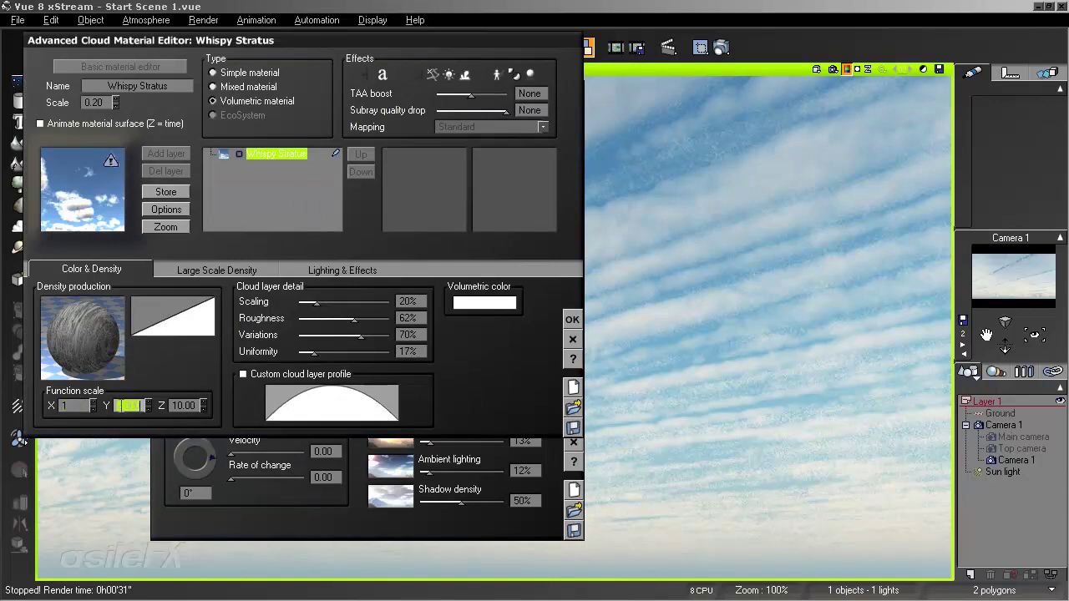
{"action": "key", "text": "Tab"}
{"action": "type", "text": "1"}
{"action": "key", "text": "Tab"}
{"action": "type", "text": "1"}
In the density function, disconnect the MetaNode from the lower noise node's Wavelength and connect it to its Origin instead.
{"action": "right_click", "coordinate": [87, 336]}
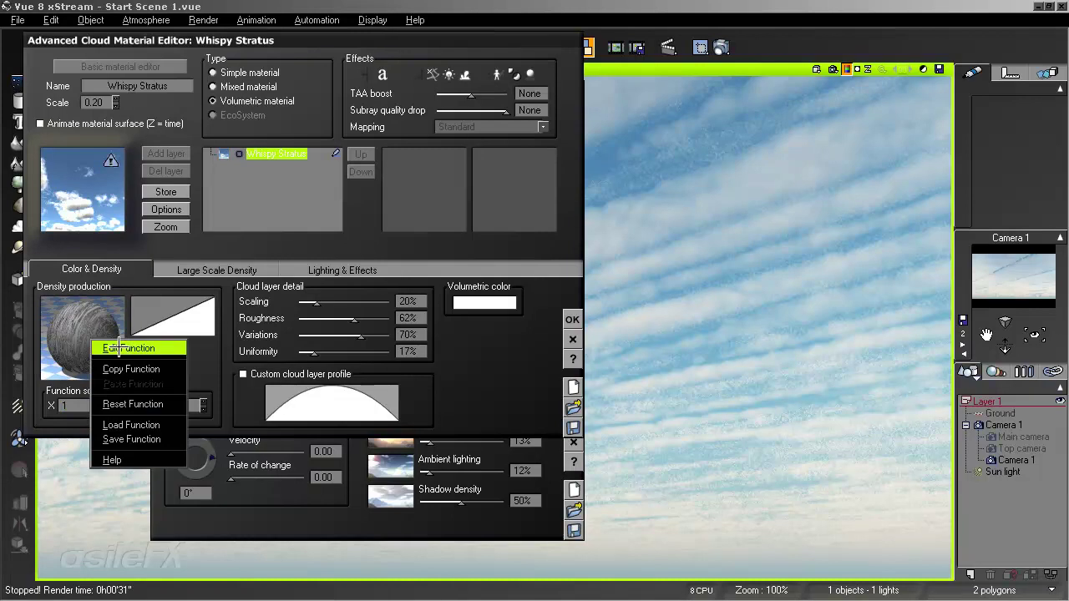
{"action": "left_click", "coordinate": [107, 346]}
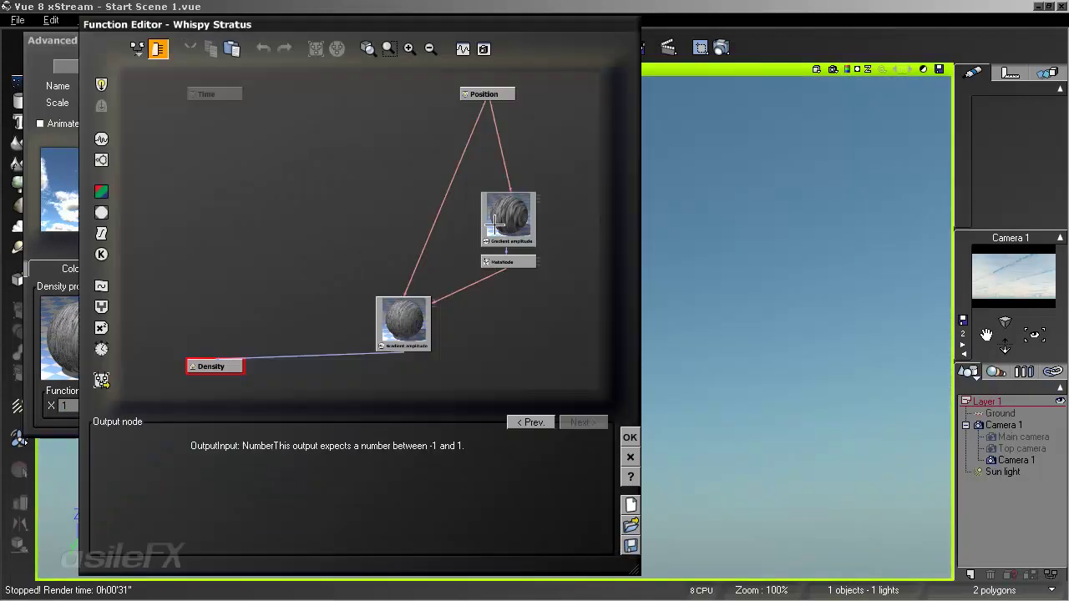
{"action": "left_click", "coordinate": [402, 319]}
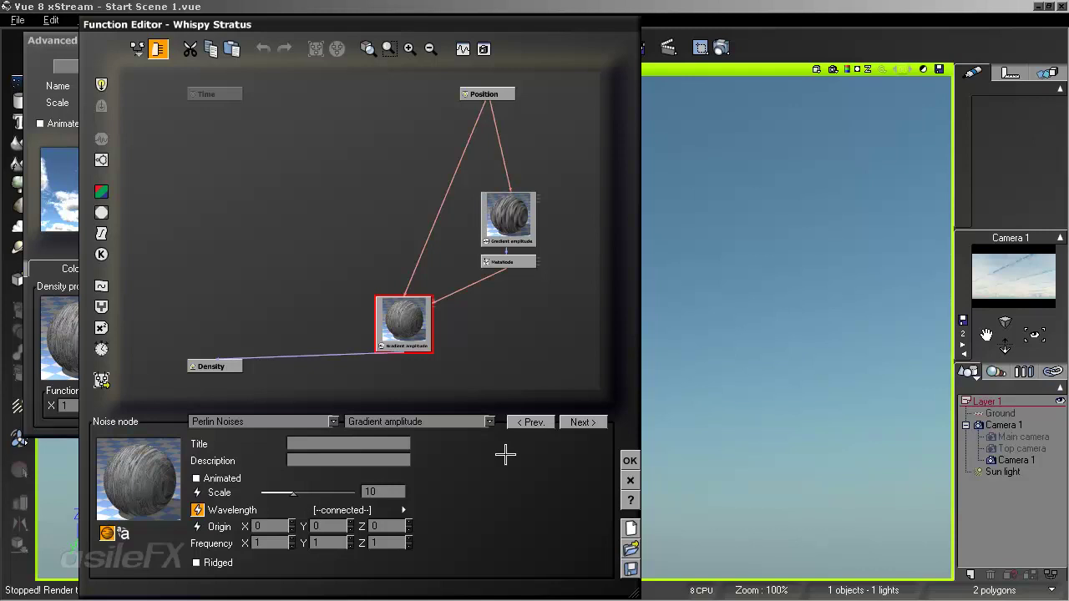
{"action": "middle_click_drag", "start_coordinate": [513, 259], "coordinate": [477, 222]}
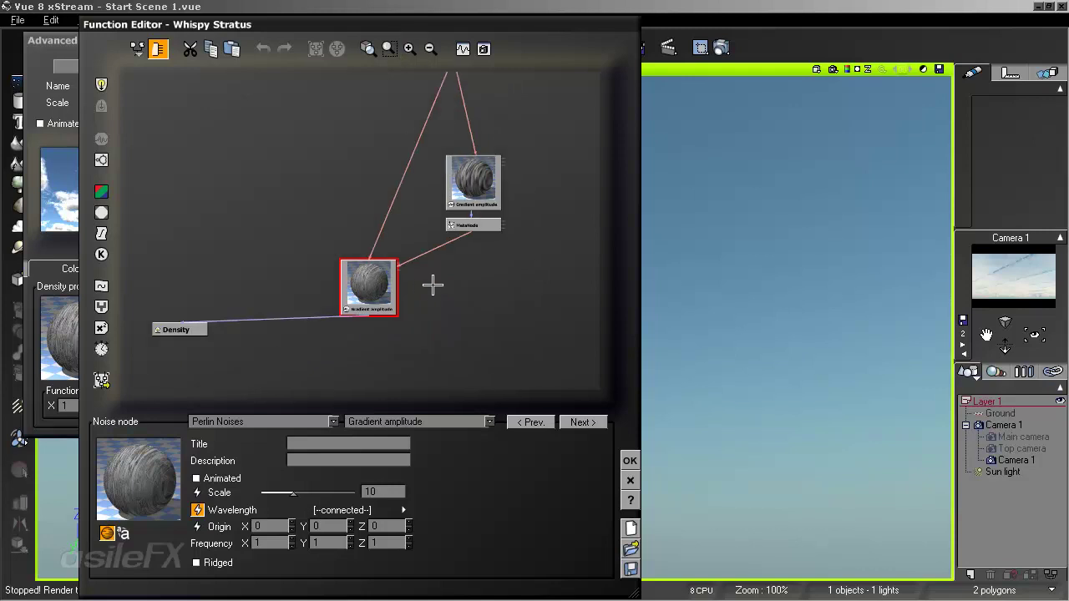
{"action": "middle_click_drag", "start_coordinate": [449, 282], "coordinate": [461, 260]}
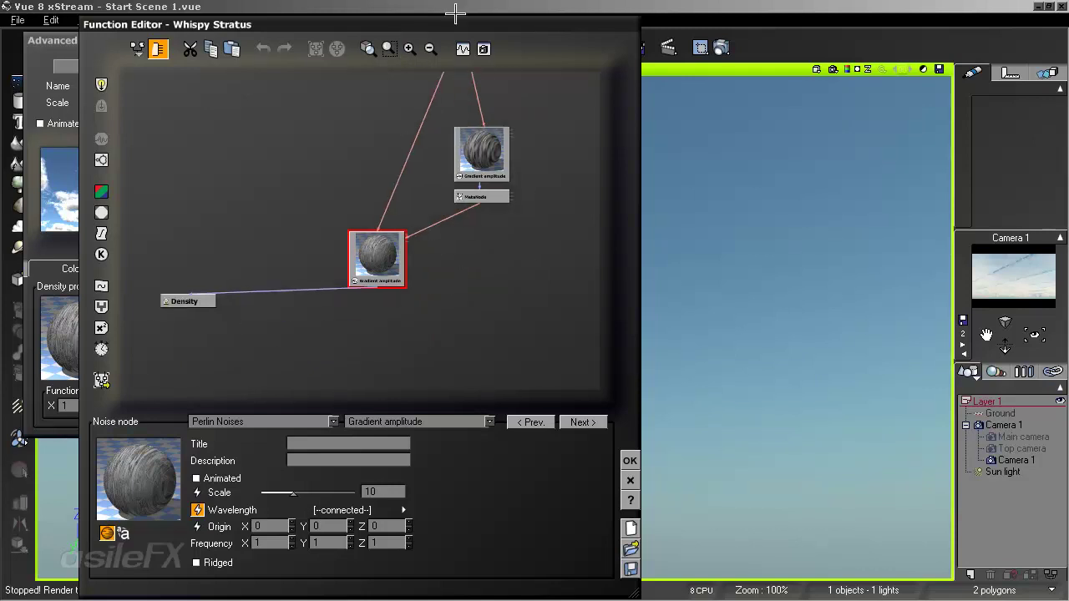
{"action": "left_click", "coordinate": [409, 48]}
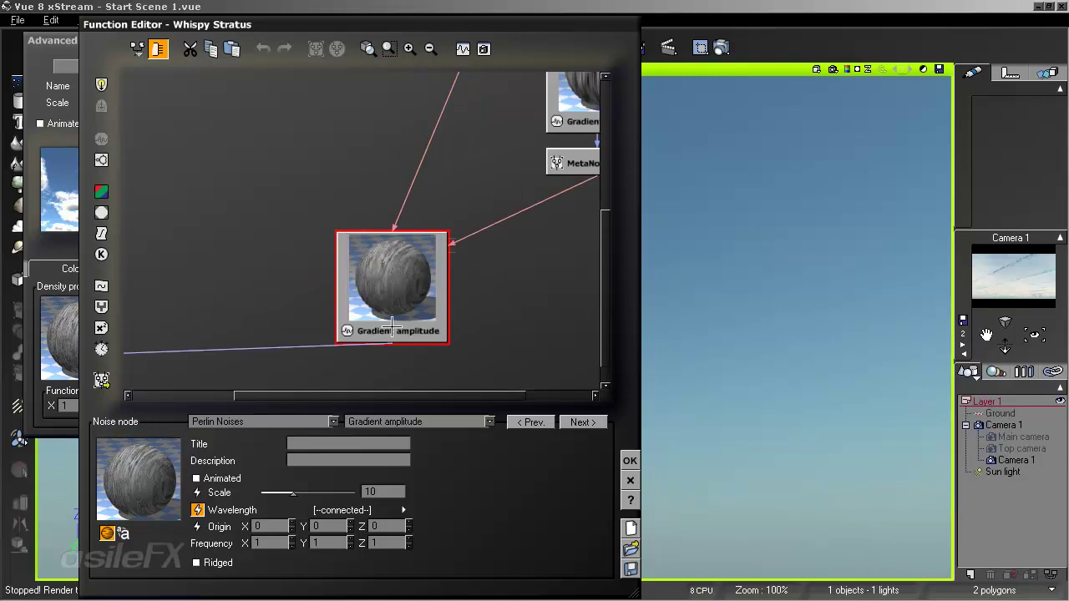
{"action": "left_click", "coordinate": [197, 511]}
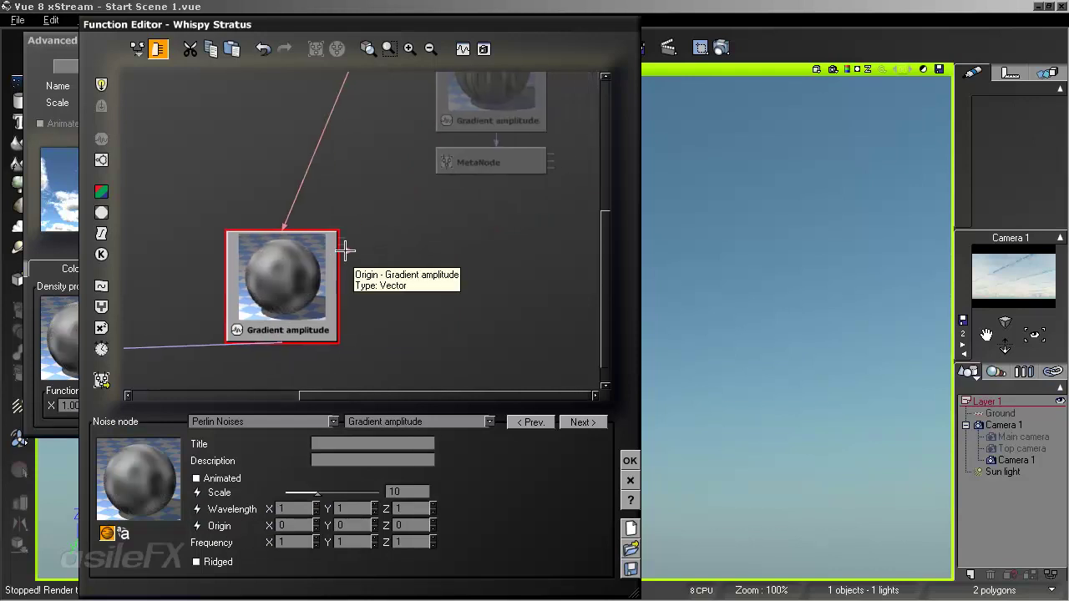
{"action": "left_click_drag", "start_coordinate": [346, 250], "coordinate": [503, 170]}
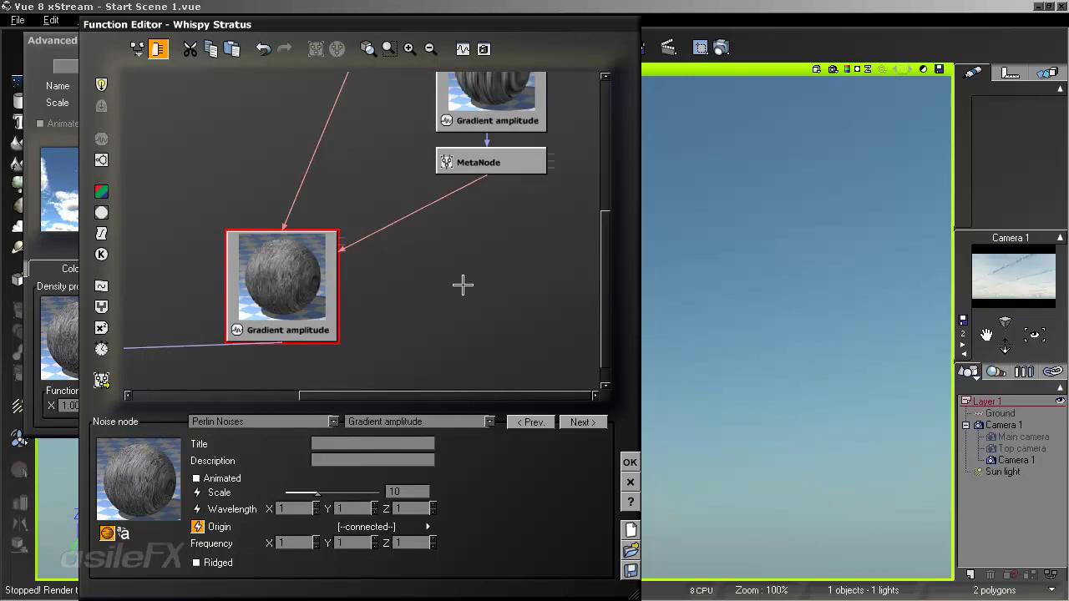
Set the Y frequency of the noise node above the MetaNode to 6 and select the noise node feeding Density.
{"action": "right_click_drag", "start_coordinate": [463, 285], "coordinate": [386, 352]}
{"action": "left_click", "coordinate": [413, 159]}
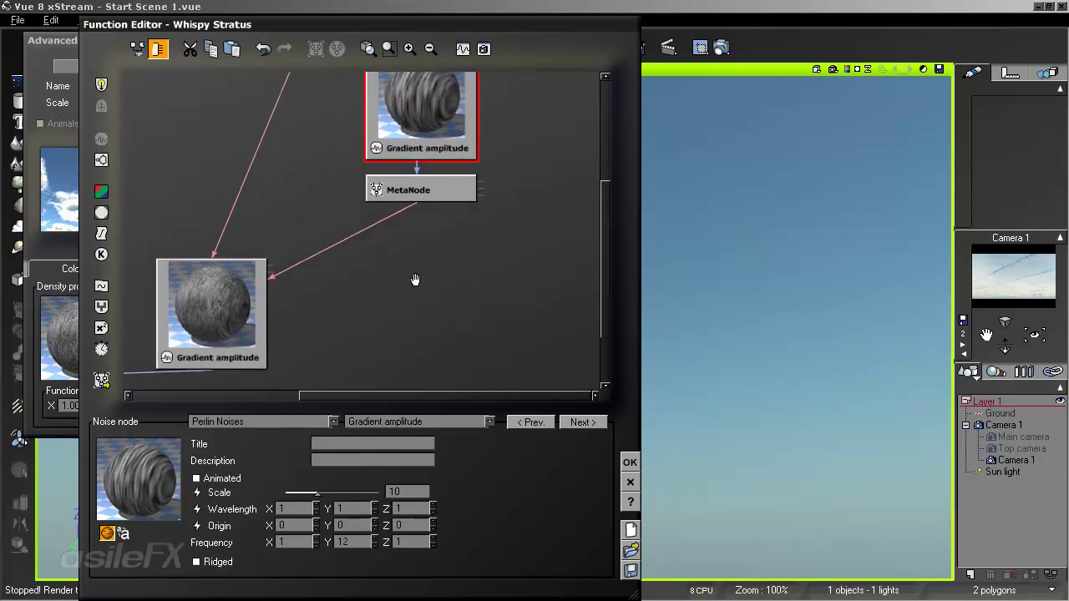
{"action": "left_click", "coordinate": [355, 543]}
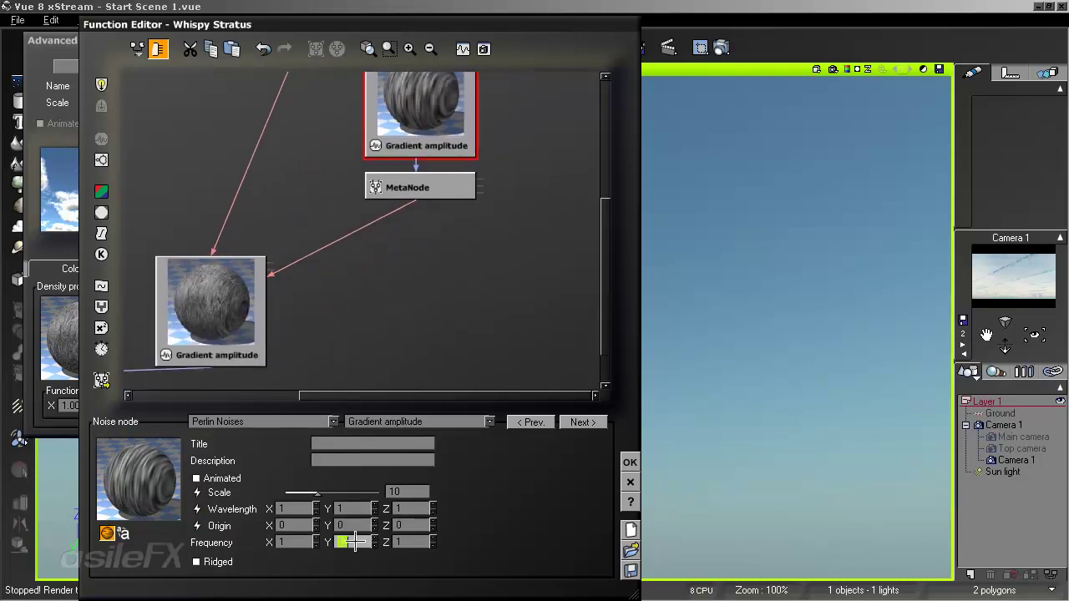
{"action": "type", "text": "6"}
{"action": "key", "text": "Return"}
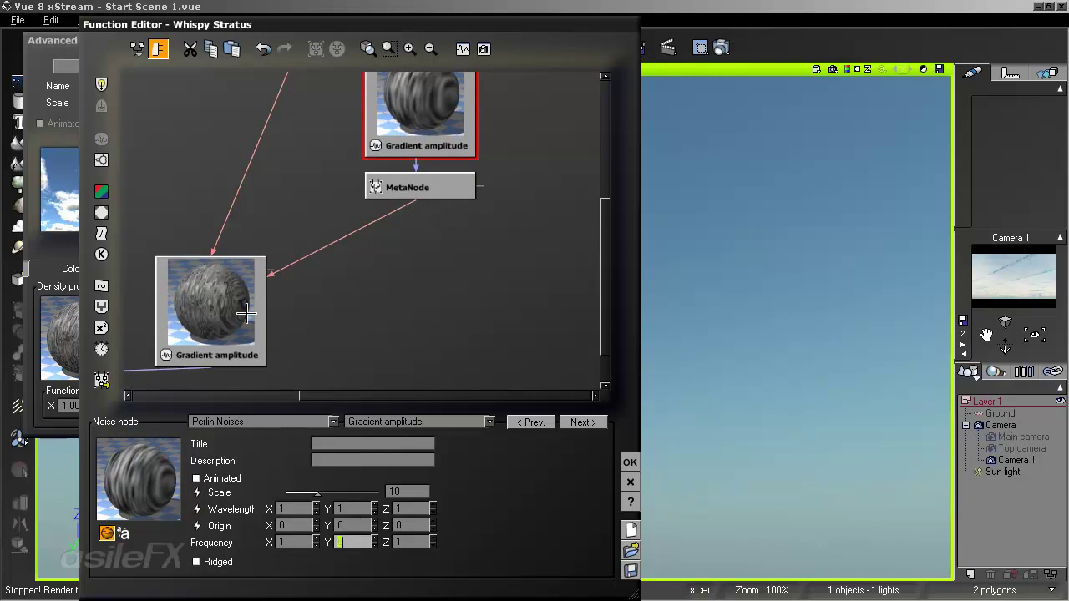
{"action": "left_click", "coordinate": [243, 359]}
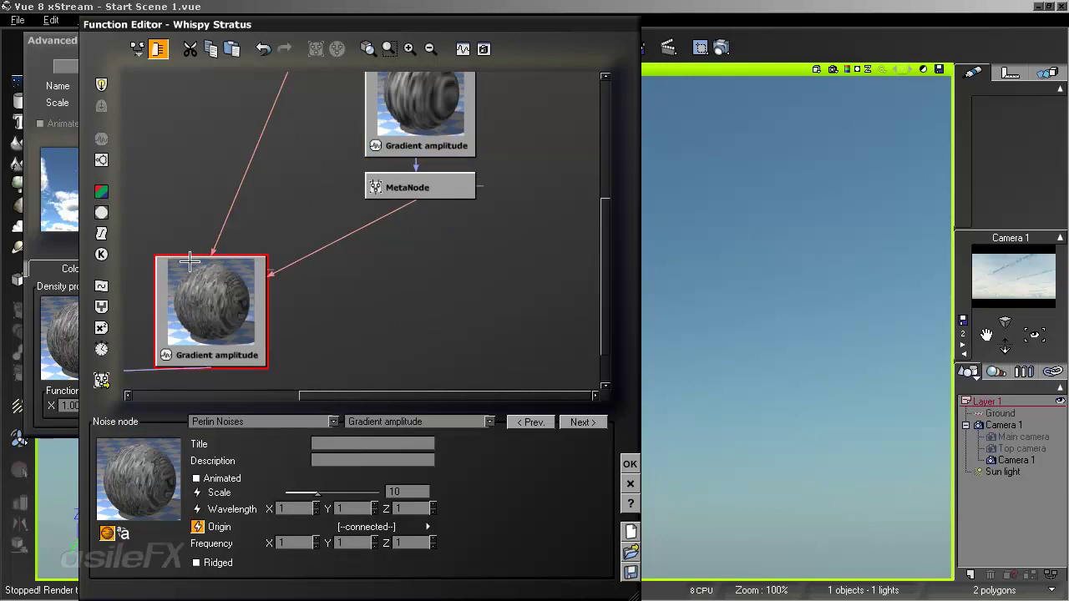
Set the Y frequency to 12 on the noise node feeding Density and to 1 on the noise node above the MetaNode.
{"action": "left_click", "coordinate": [357, 544]}
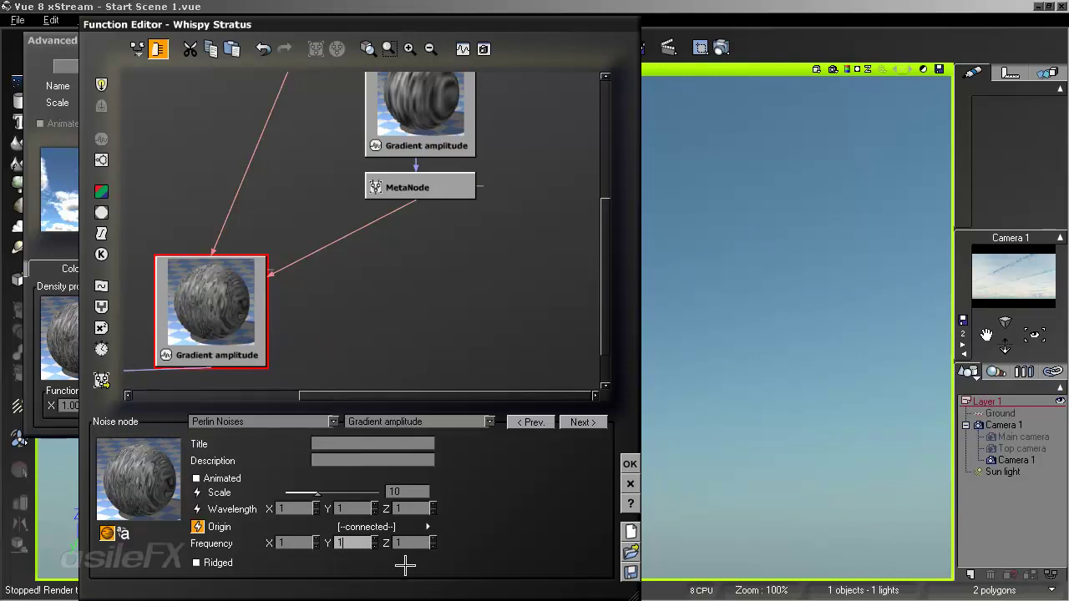
{"action": "type", "text": "6"}
{"action": "left_click", "coordinate": [424, 189]}
{"action": "left_click", "coordinate": [431, 134]}
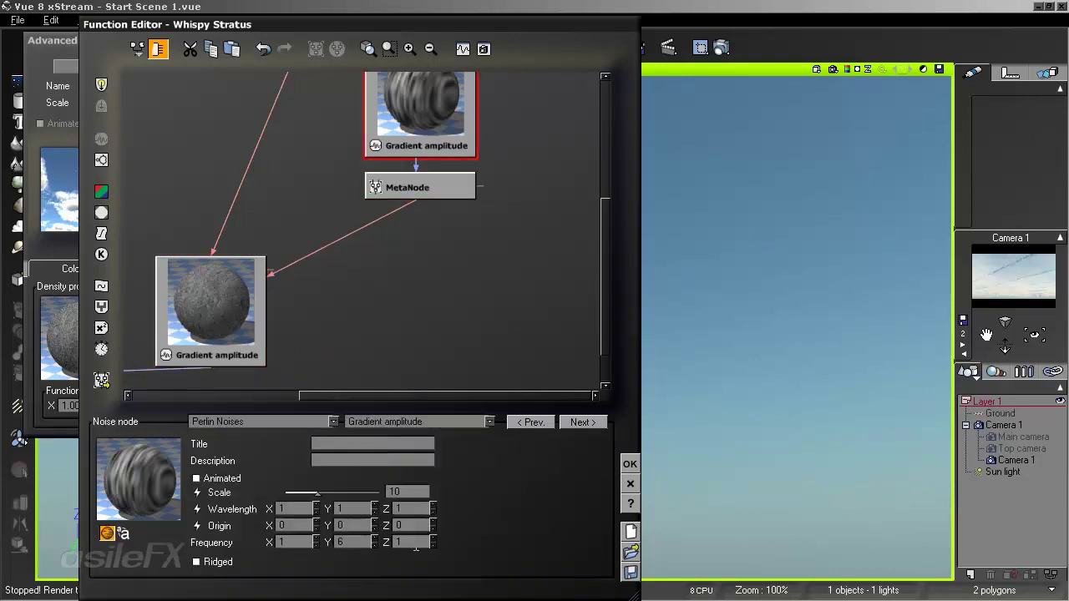
{"action": "left_click", "coordinate": [355, 543]}
{"action": "type", "text": "1"}
{"action": "left_click", "coordinate": [240, 282]}
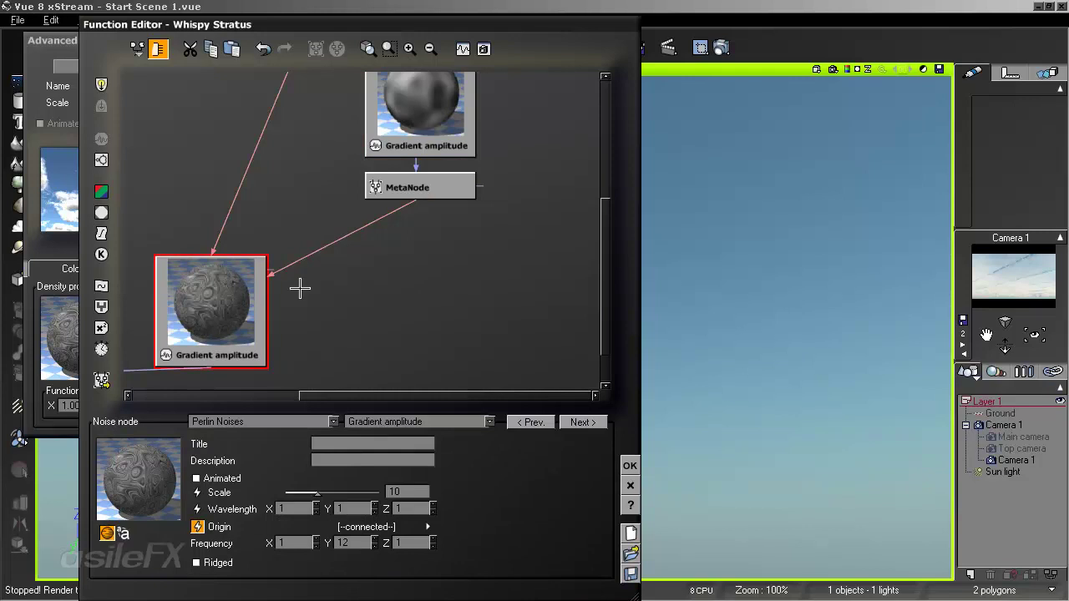
Change the Y wavelength of the noise node above the MetaNode and accept the function, cloud material and atmosphere changes.
{"action": "left_click", "coordinate": [341, 507]}
{"action": "left_click", "coordinate": [401, 127]}
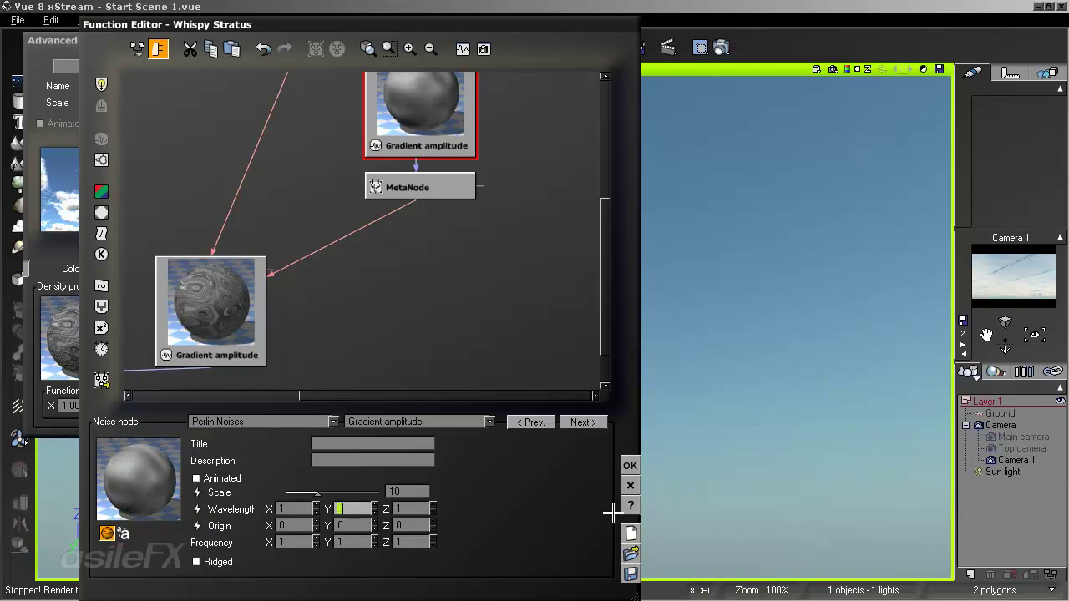
{"action": "left_click", "coordinate": [630, 466]}
{"action": "left_click", "coordinate": [572, 320]}
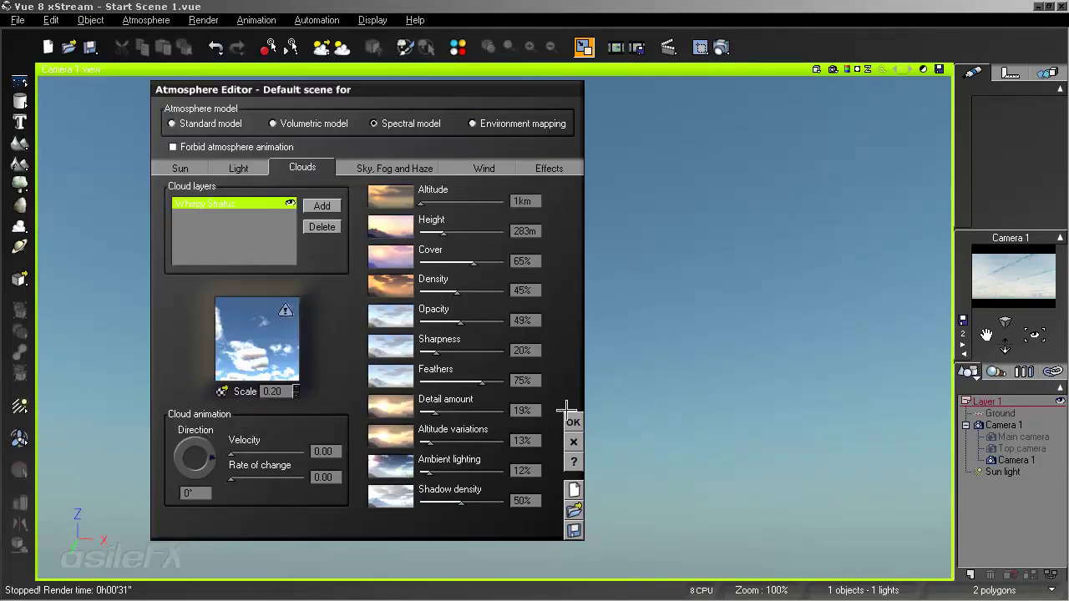
{"action": "left_click", "coordinate": [571, 411]}
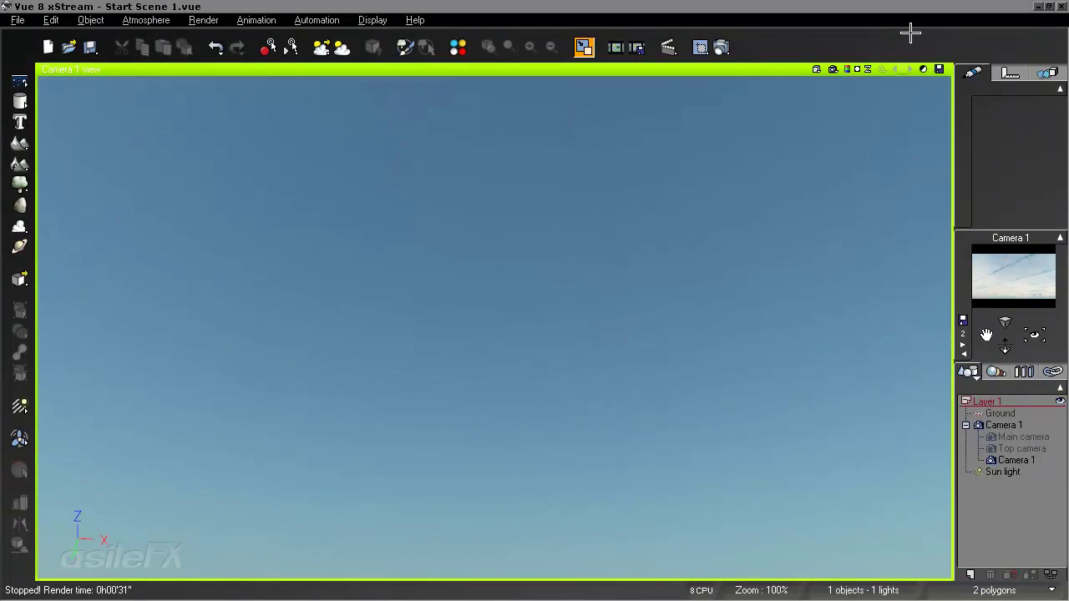
Render the sky, adjust the camera's aim to bring more of the lower sky into view, and render again.
{"action": "left_click", "coordinate": [833, 69]}
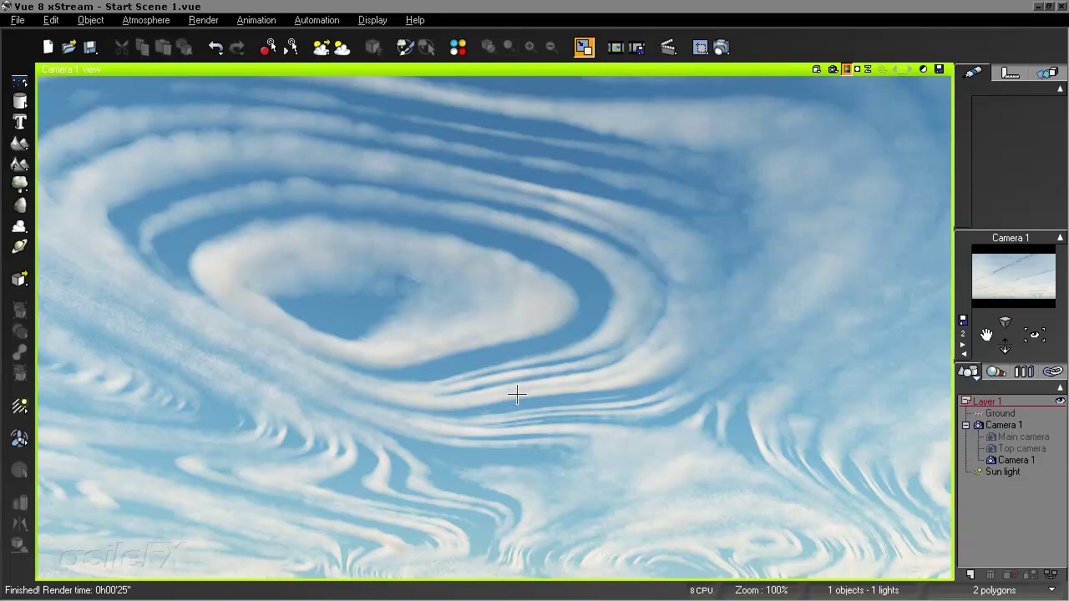
{"action": "left_click", "coordinate": [515, 456]}
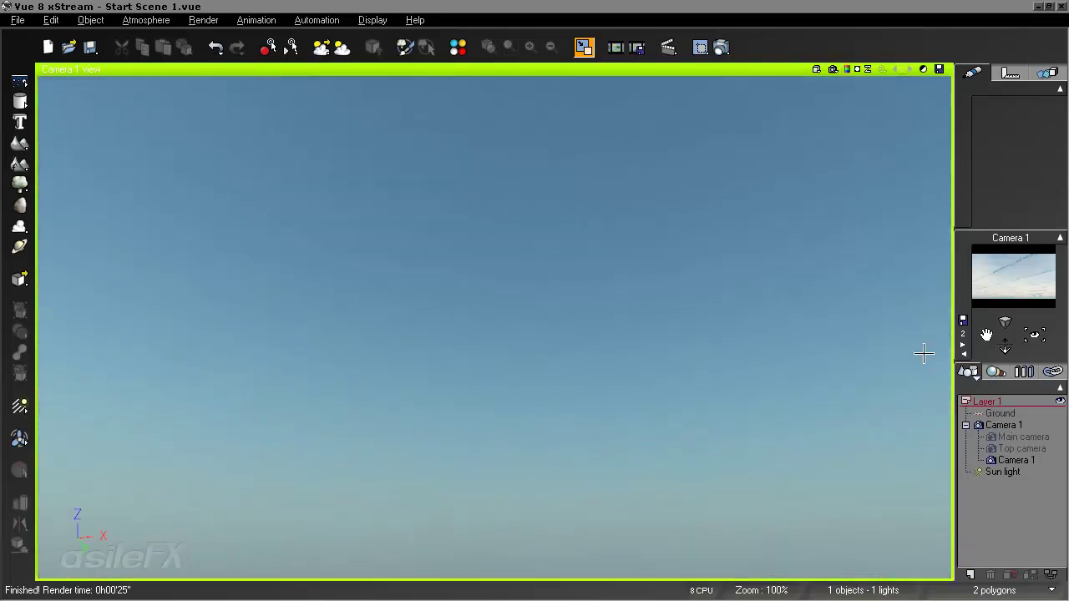
{"action": "left_click", "coordinate": [1034, 270]}
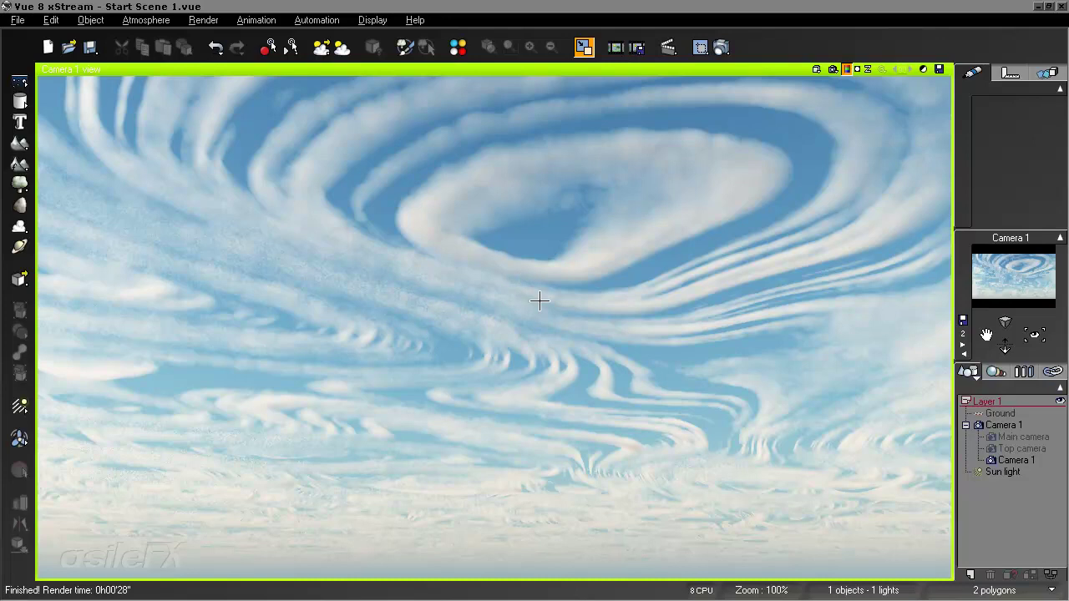
Open the Whispy Stratus cloud material from the atmosphere settings and edit its density production function.
{"action": "key", "text": "F4"}
{"action": "right_click", "coordinate": [250, 343]}
{"action": "left_click", "coordinate": [267, 347]}
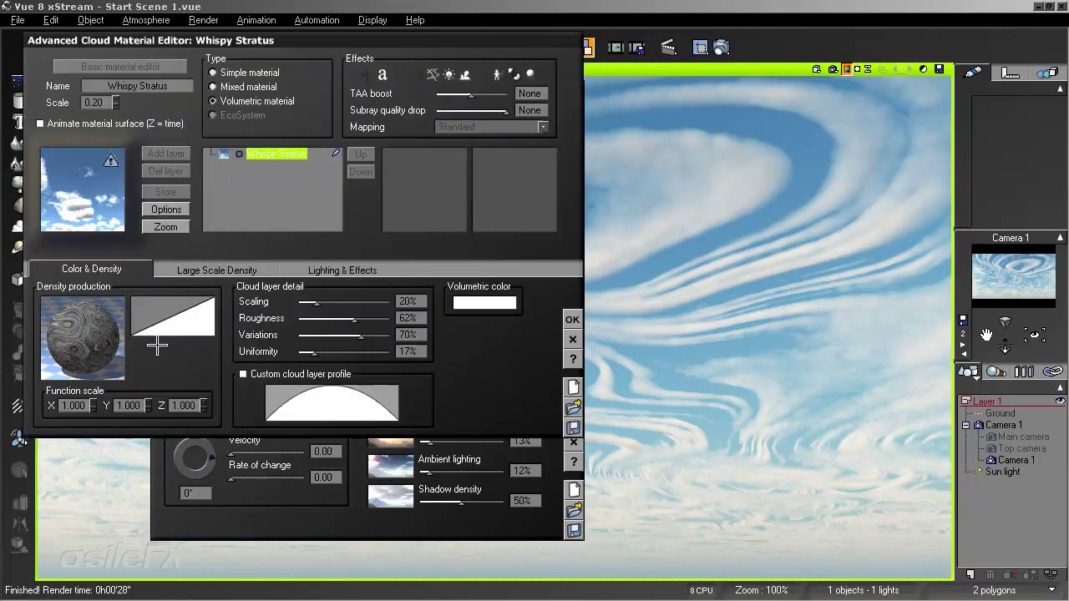
{"action": "right_click", "coordinate": [69, 316]}
{"action": "left_click", "coordinate": [88, 324]}
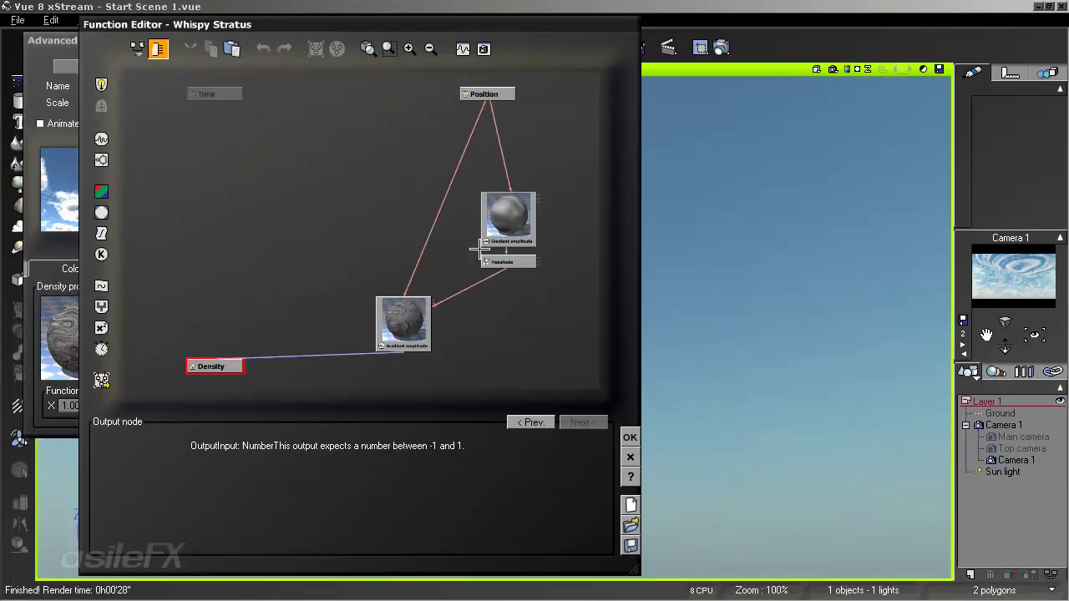
Go through the MetaNode and noise node settings, and set the X frequency to 3 on the noise node feeding Density.
{"action": "left_click", "coordinate": [508, 230]}
{"action": "left_click", "coordinate": [508, 261]}
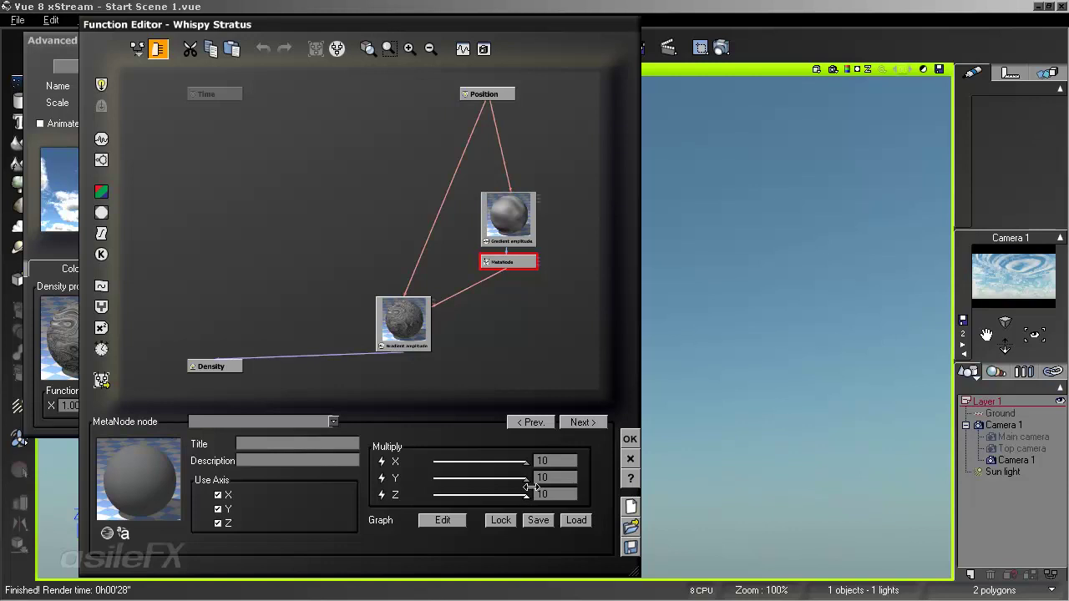
{"action": "left_click_drag", "start_coordinate": [528, 477], "coordinate": [526, 477]}
{"action": "left_click", "coordinate": [517, 221]}
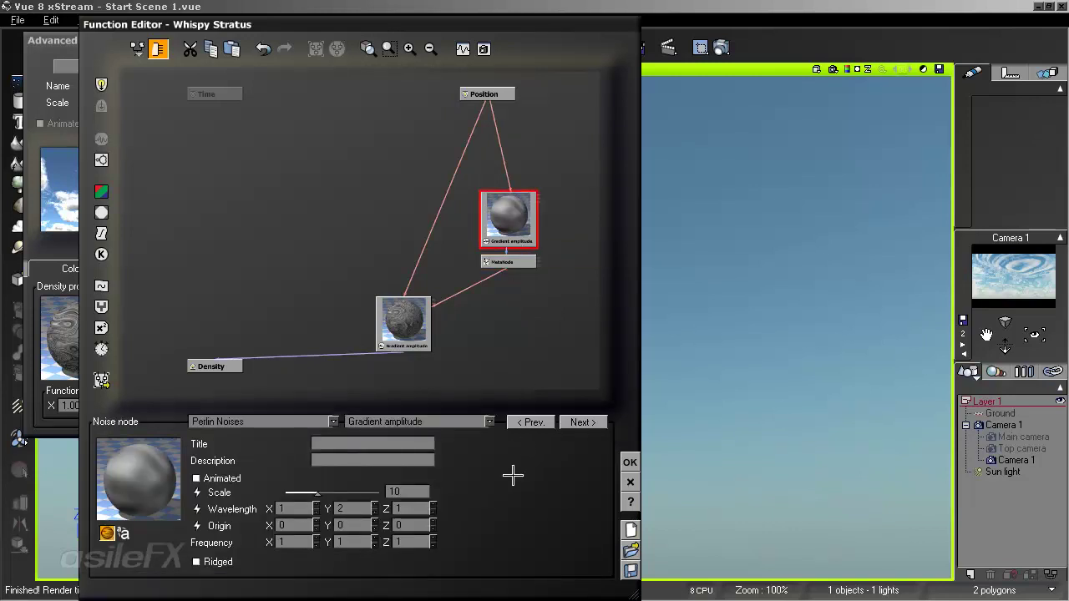
{"action": "left_click", "coordinate": [394, 333]}
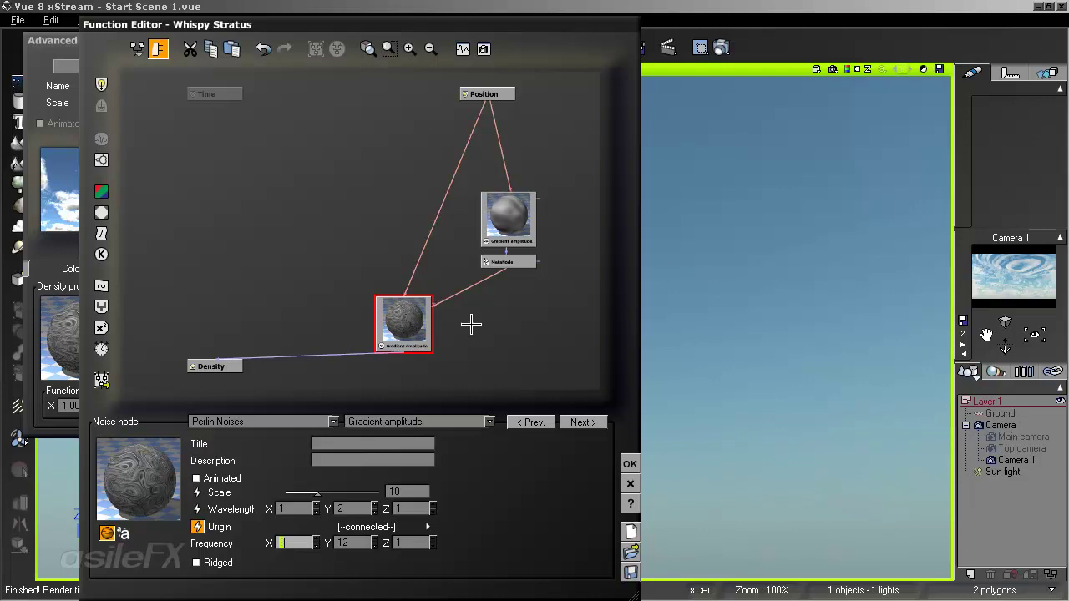
Insert a Blender combiner between the lower noise node and Density, and connect the noise node above the MetaNode to its second input.
{"action": "right_click_drag", "start_coordinate": [464, 312], "coordinate": [448, 278]}
{"action": "left_click_drag", "start_coordinate": [386, 303], "coordinate": [385, 241]}
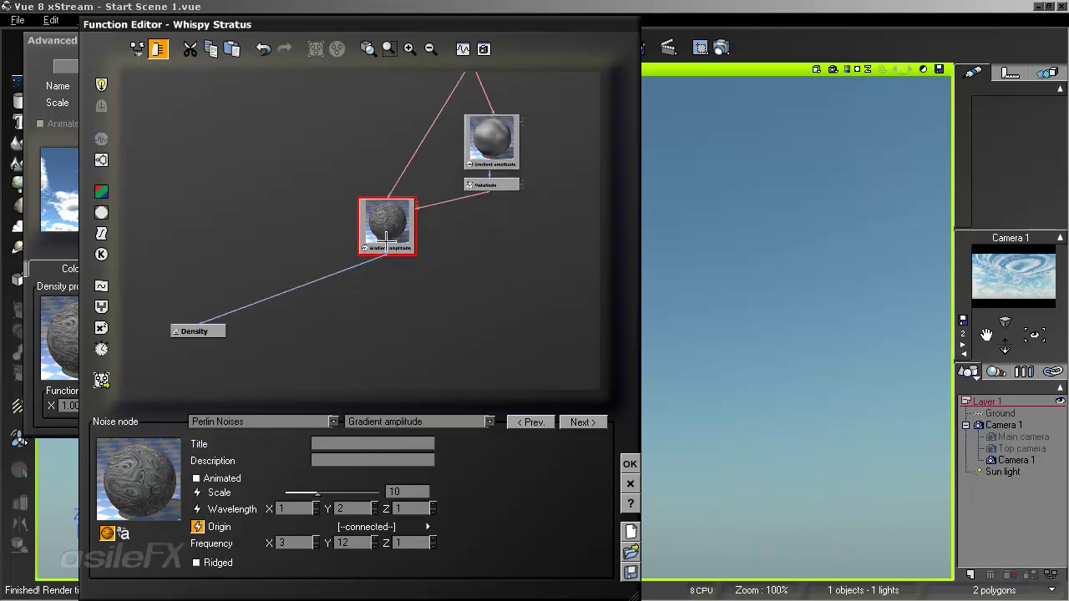
{"action": "left_click", "coordinate": [294, 288]}
{"action": "left_click", "coordinate": [101, 306]}
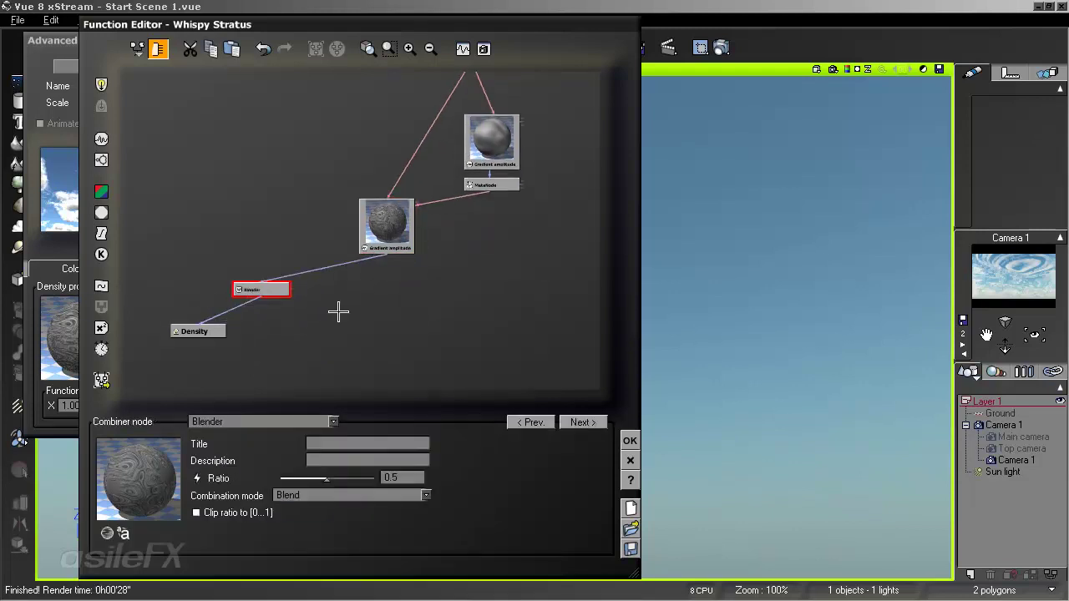
{"action": "left_click_drag", "start_coordinate": [249, 291], "coordinate": [396, 291]}
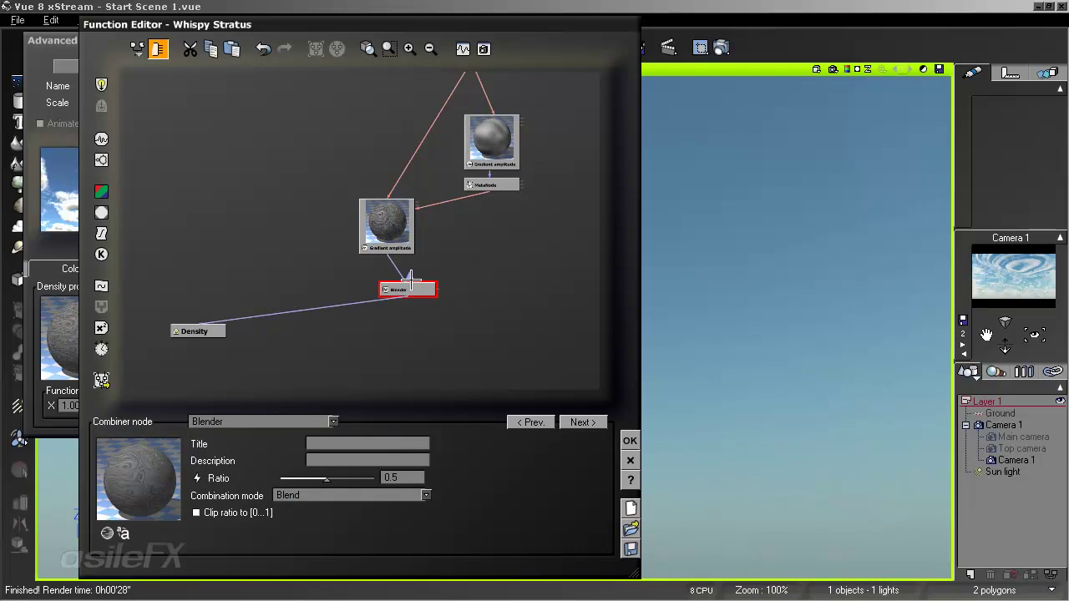
{"action": "right_click_drag", "start_coordinate": [509, 292], "coordinate": [414, 318]}
{"action": "left_click", "coordinate": [410, 49]}
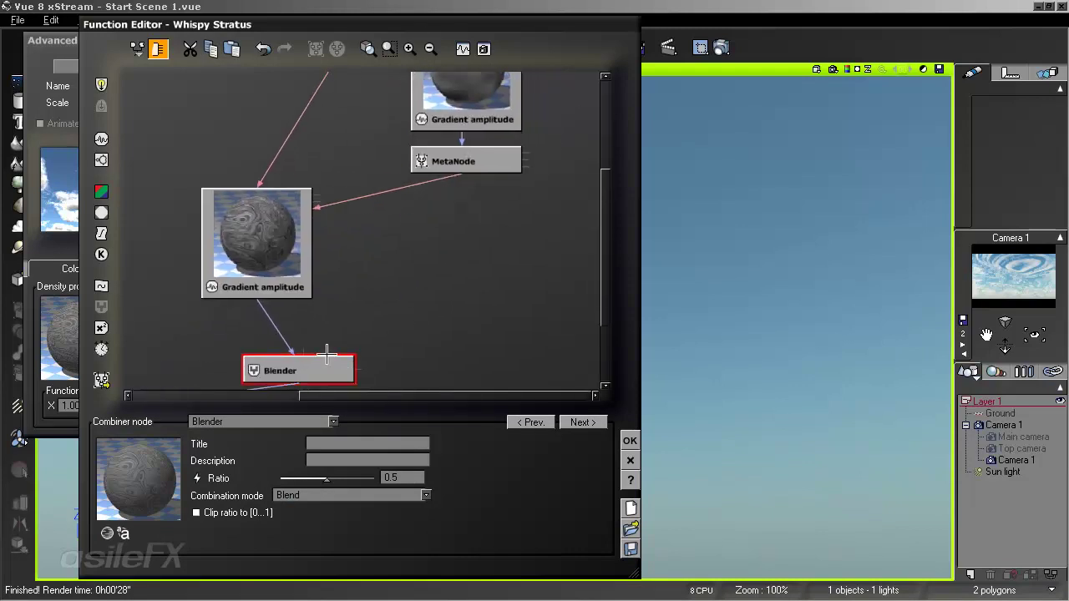
{"action": "left_click_drag", "start_coordinate": [305, 353], "coordinate": [473, 117]}
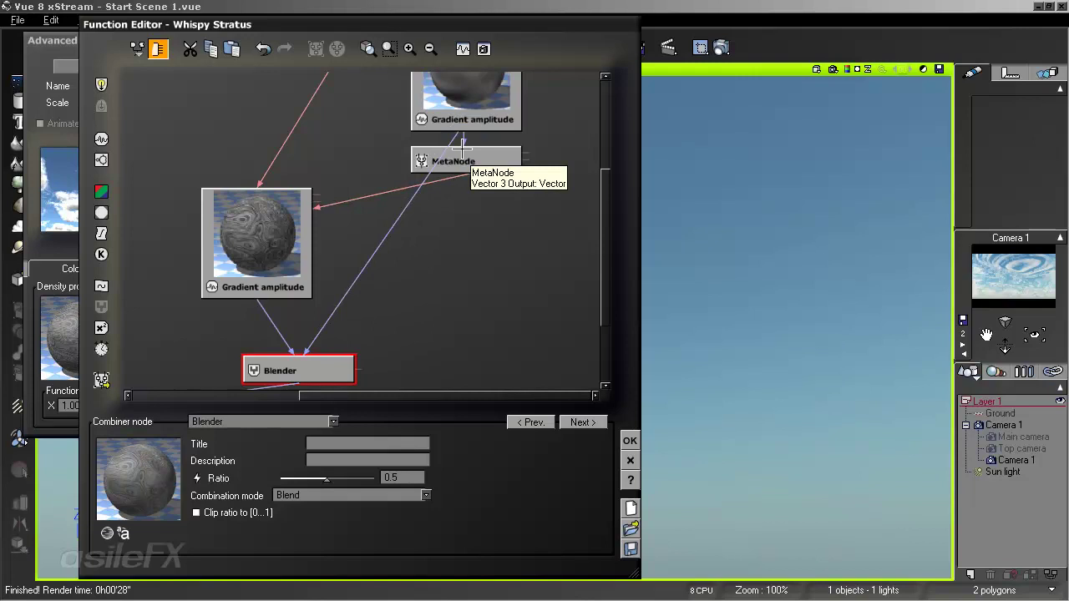
Try the Min and Max combination modes on the Blender node, and lower its Ratio to about 0.48 in Min mode.
{"action": "left_click", "coordinate": [317, 495]}
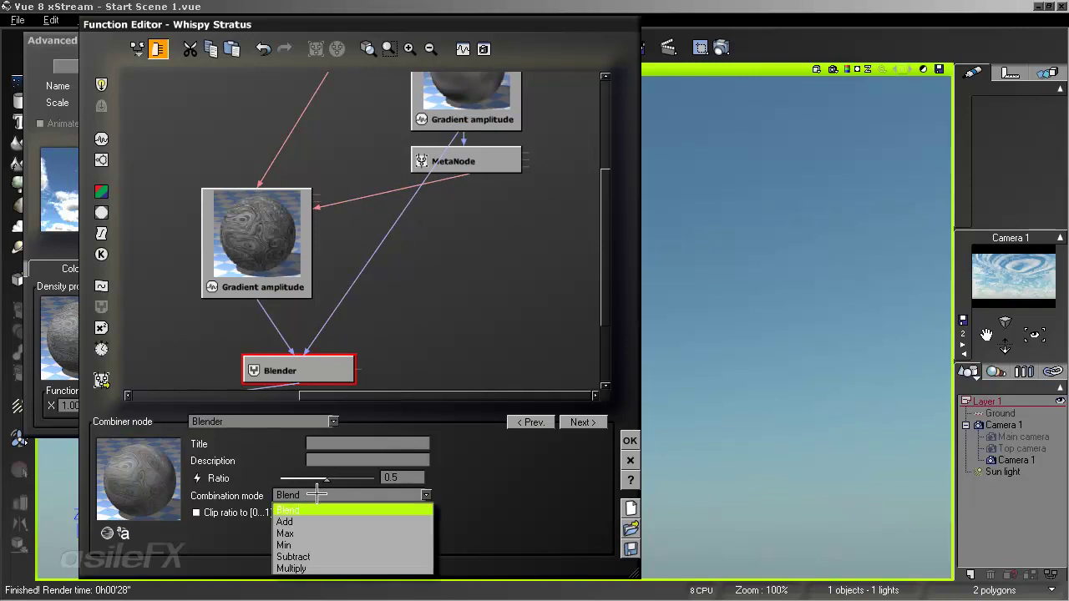
{"action": "left_click", "coordinate": [335, 545]}
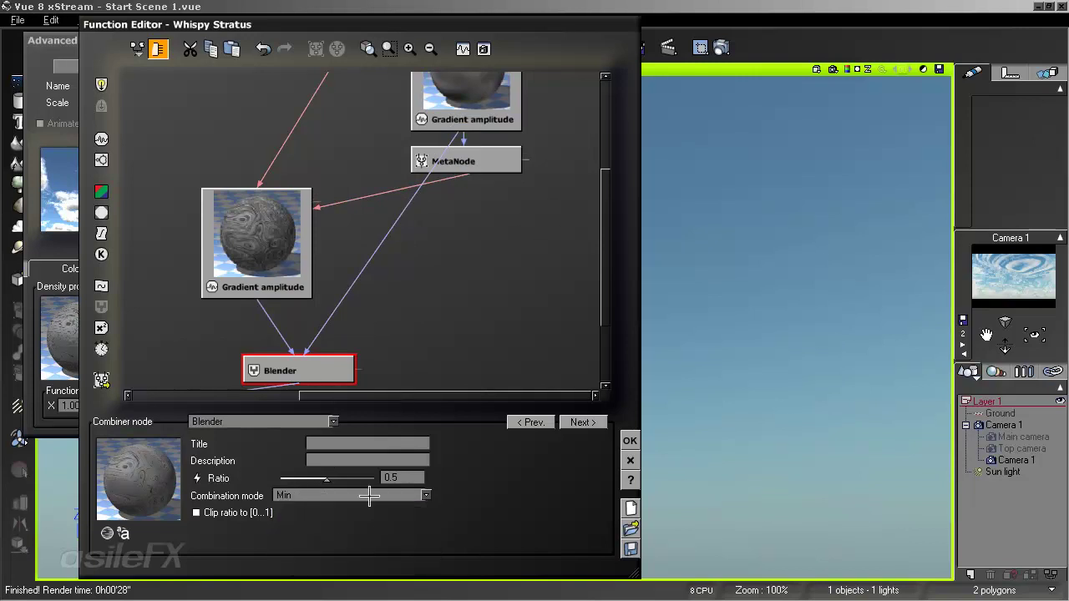
{"action": "left_click", "coordinate": [339, 494]}
{"action": "left_click", "coordinate": [351, 533]}
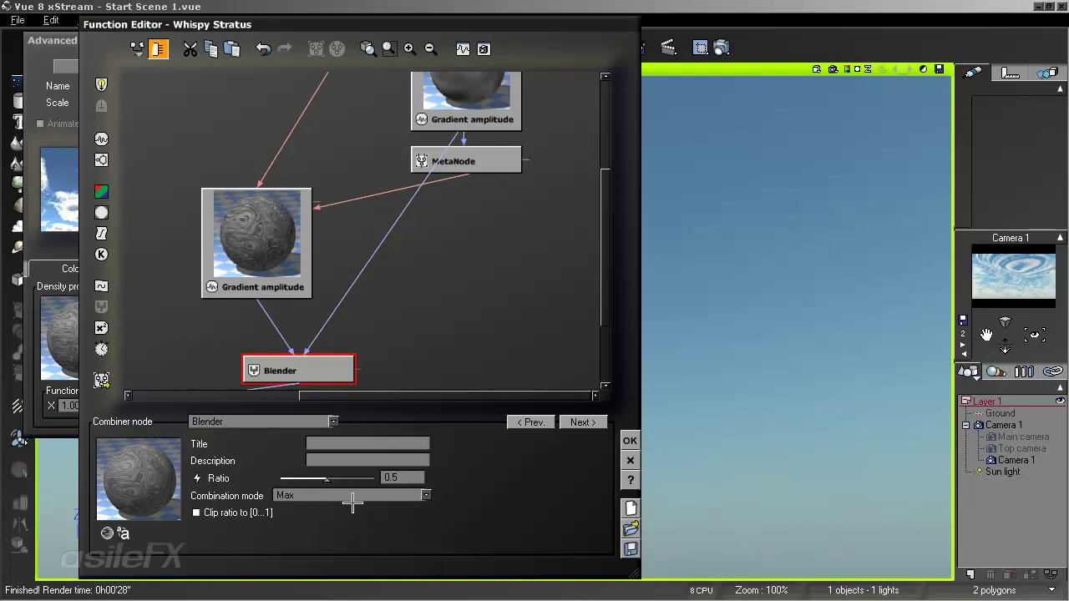
{"action": "left_click", "coordinate": [346, 498]}
{"action": "left_click", "coordinate": [346, 544]}
{"action": "mouse_move", "coordinate": [326, 480]}
{"action": "left_mouse_down"}
{"action": "mouse_move", "coordinate": [309, 479]}
{"action": "mouse_move", "coordinate": [367, 477]}
{"action": "mouse_move", "coordinate": [317, 469]}
{"action": "left_mouse_up"}
Try the Multiply and Subtract combination modes on the Blender node, raise its Ratio to 1, and try Blend mode.
{"action": "left_click", "coordinate": [343, 494]}
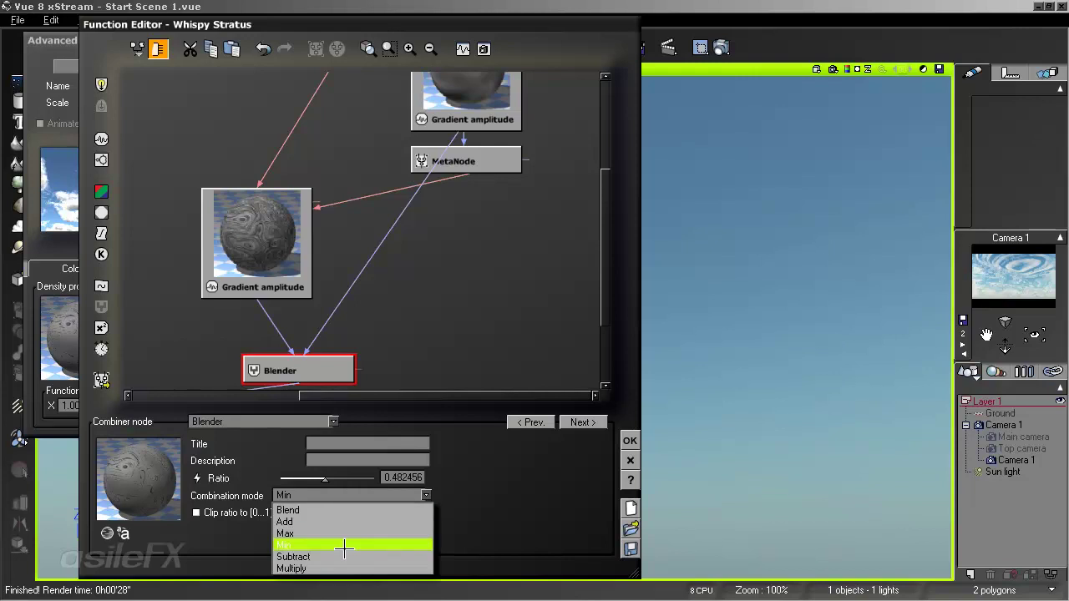
{"action": "left_click", "coordinate": [342, 568]}
{"action": "left_click", "coordinate": [344, 495]}
{"action": "left_click", "coordinate": [344, 556]}
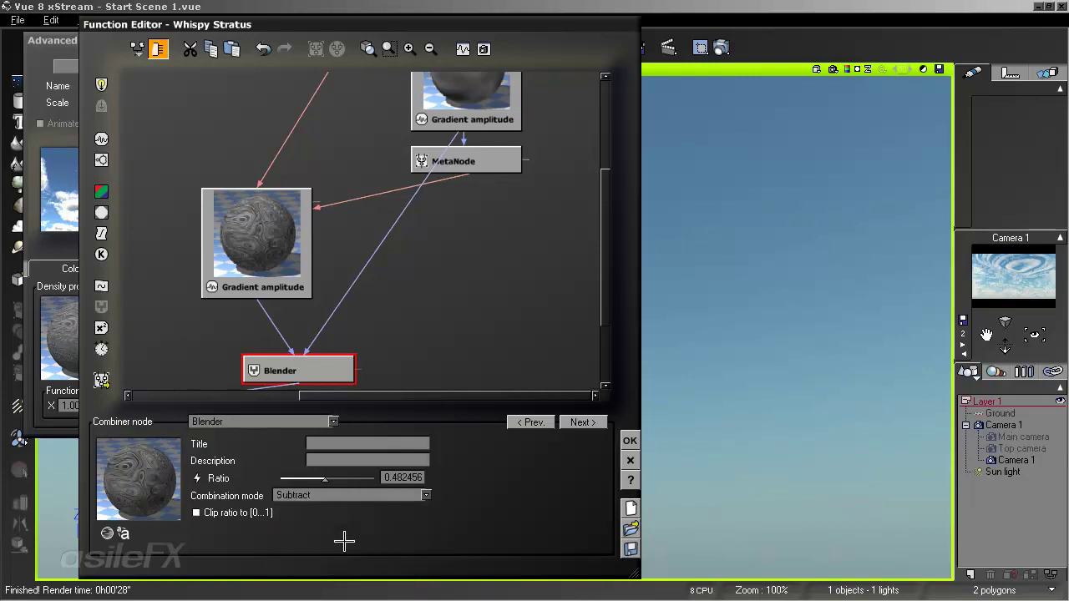
{"action": "left_click_drag", "start_coordinate": [325, 479], "coordinate": [375, 480]}
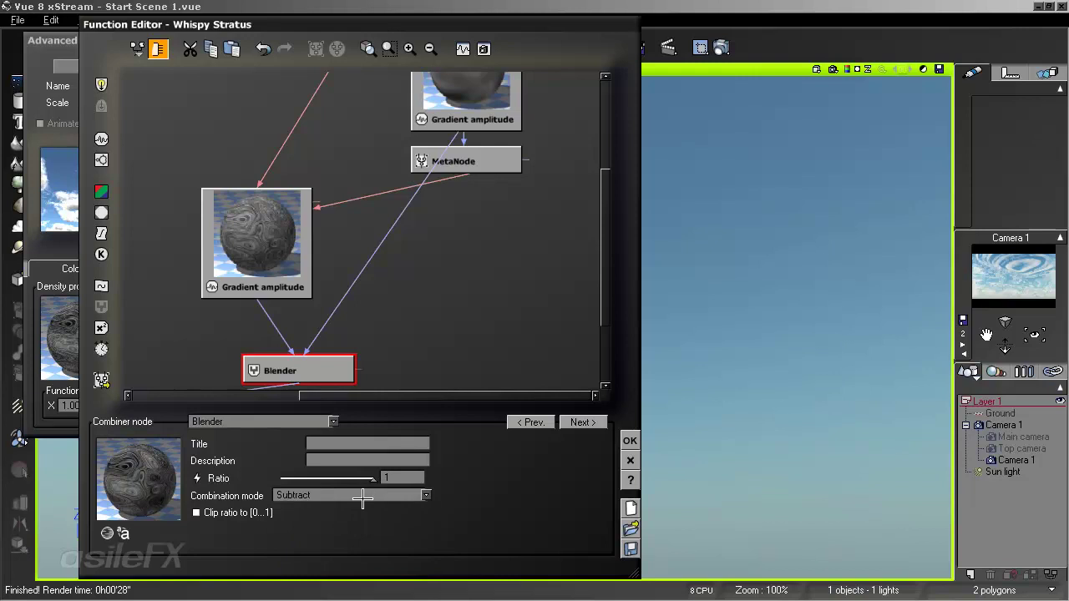
{"action": "left_click", "coordinate": [359, 495]}
{"action": "left_click", "coordinate": [351, 508]}
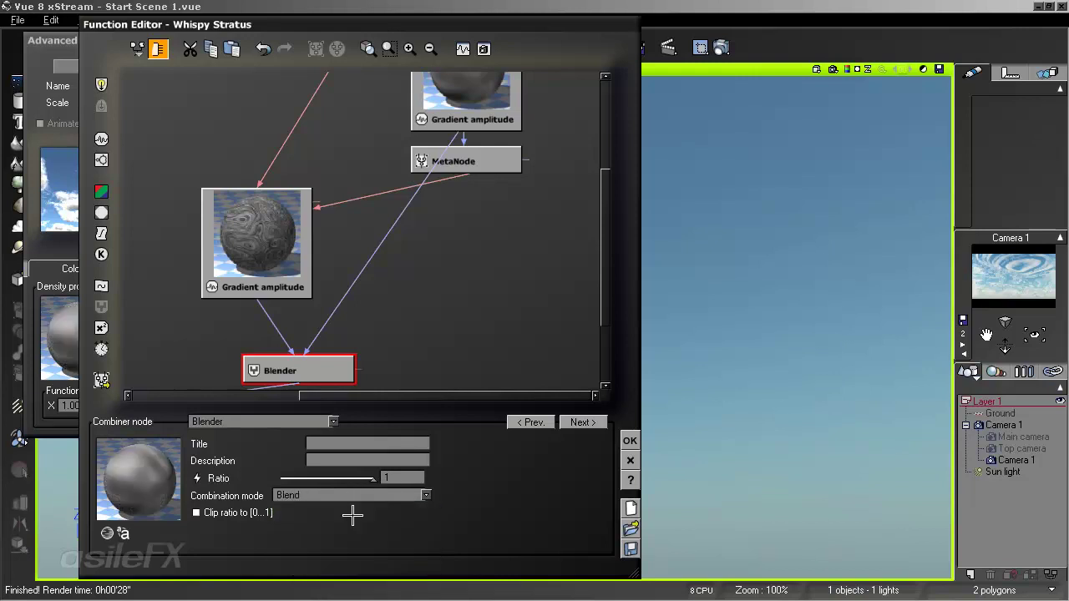
{"action": "left_click", "coordinate": [351, 497]}
{"action": "left_click", "coordinate": [351, 507]}
Lower the Blender node's Ratio and set its combination mode to Min.
{"action": "mouse_move", "coordinate": [372, 479]}
{"action": "left_mouse_down"}
{"action": "mouse_move", "coordinate": [317, 479]}
{"action": "mouse_move", "coordinate": [354, 477]}
{"action": "left_mouse_up"}
{"action": "left_click", "coordinate": [326, 496]}
{"action": "left_click", "coordinate": [326, 521]}
{"action": "left_click", "coordinate": [326, 495]}
{"action": "left_click", "coordinate": [323, 544]}
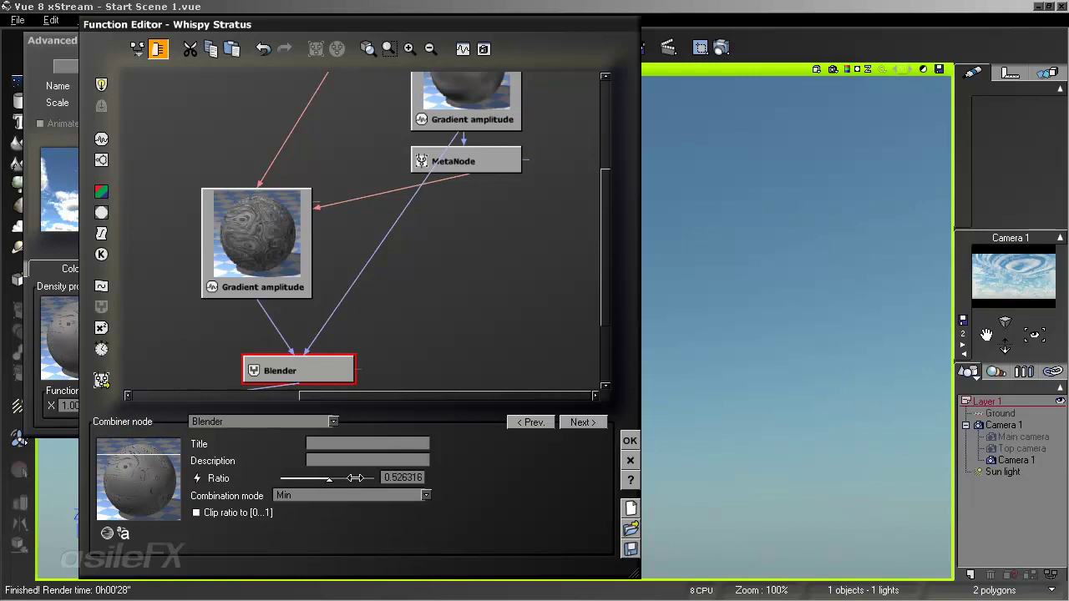
Reduce the Scale of the lower noise node, and set the Scale of the noise node above the MetaNode to 4.
{"action": "left_click", "coordinate": [278, 206]}
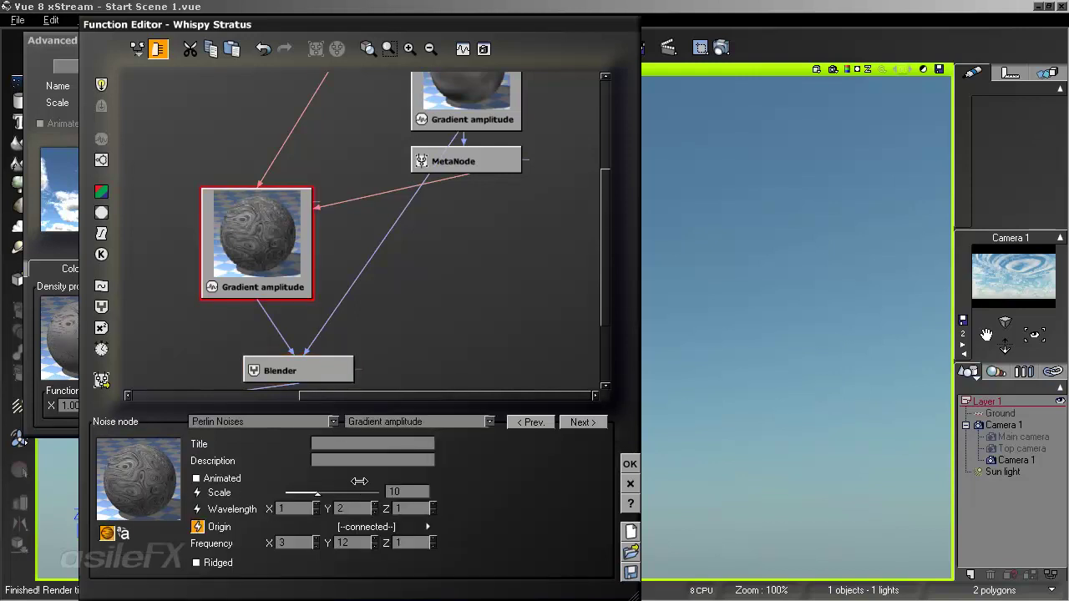
{"action": "double_click", "coordinate": [419, 488]}
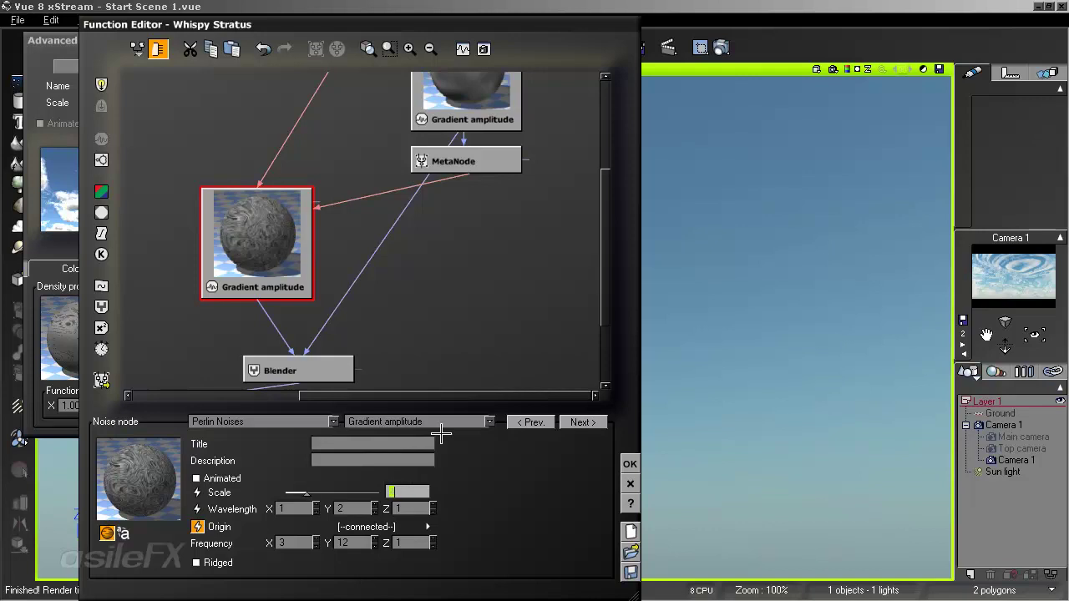
{"action": "left_click_drag", "start_coordinate": [501, 245], "coordinate": [480, 299]}
{"action": "left_click", "coordinate": [474, 154]}
{"action": "double_click", "coordinate": [407, 491]}
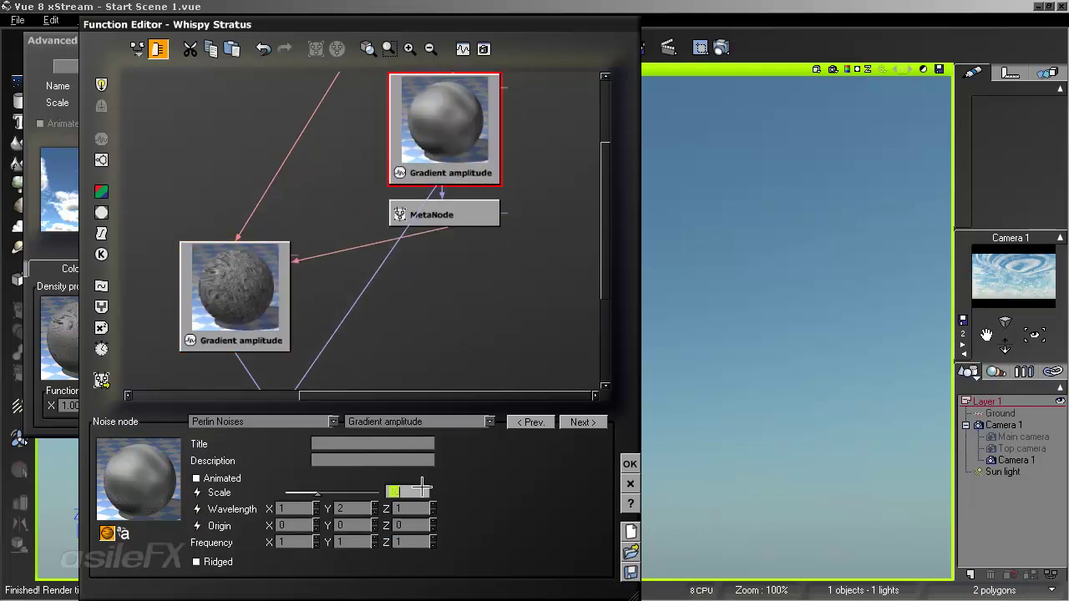
{"action": "type", "text": "1"}
{"action": "key", "text": "Return"}
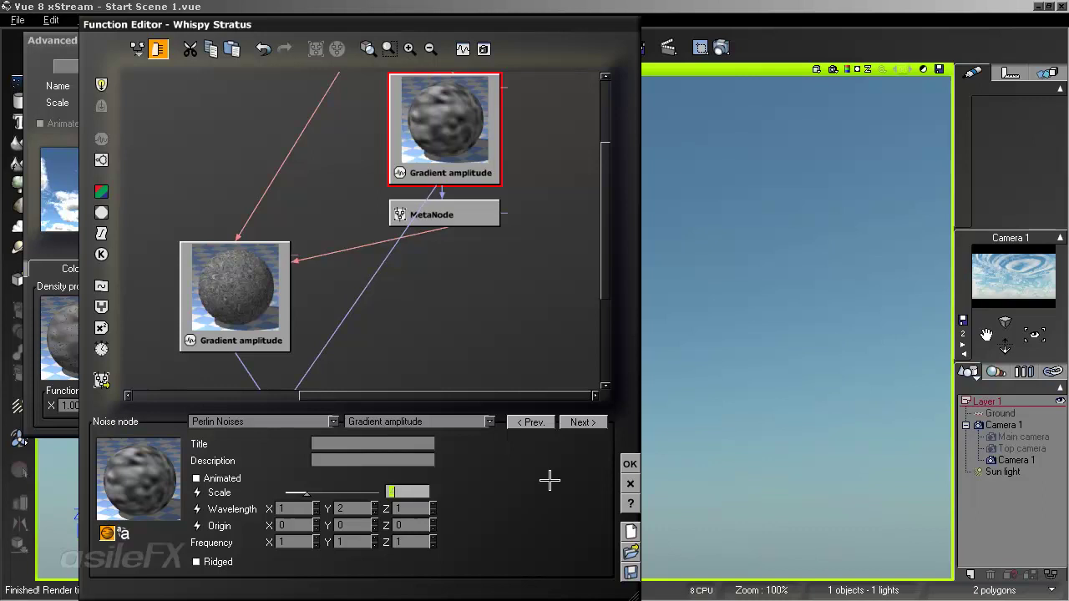
Accept the function, cloud material and atmosphere changes, and render the sky.
{"action": "left_click", "coordinate": [630, 464]}
{"action": "left_click", "coordinate": [572, 324]}
{"action": "left_click", "coordinate": [570, 421]}
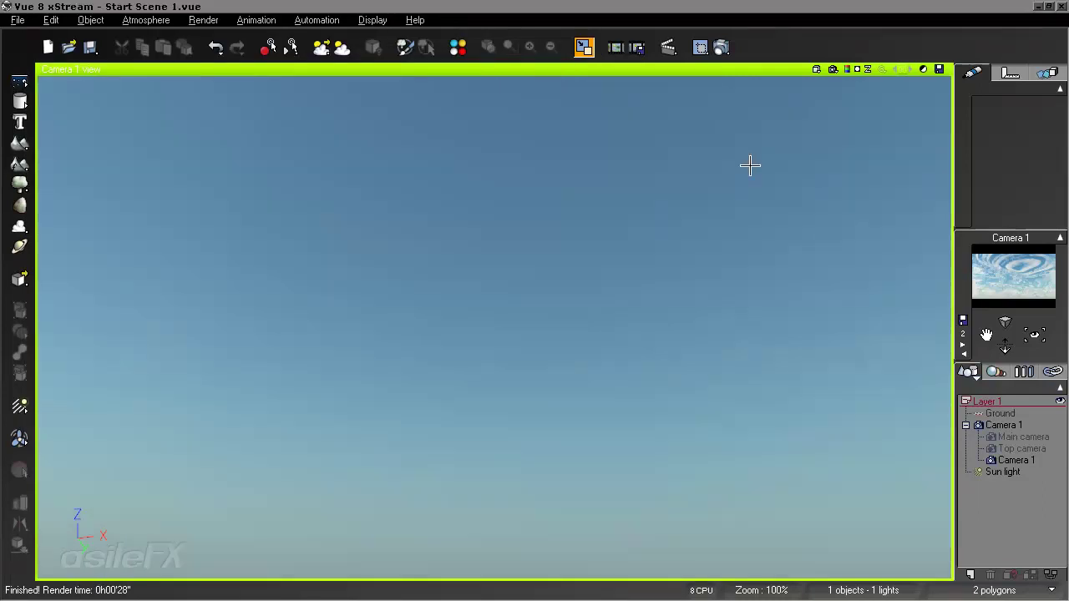
{"action": "left_click", "coordinate": [833, 69]}
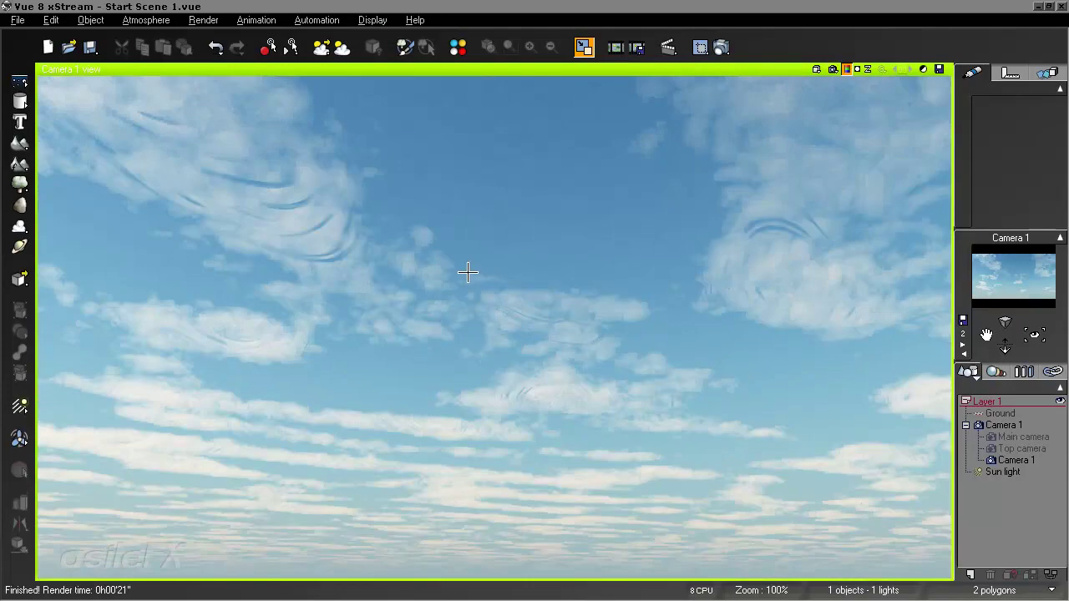
Set the Whispy Stratus layer's Sharpness to 7%, Feathers to 48% and Detail amount to 11%, and its material's Roughness to 38%.
{"action": "key", "text": "F4"}
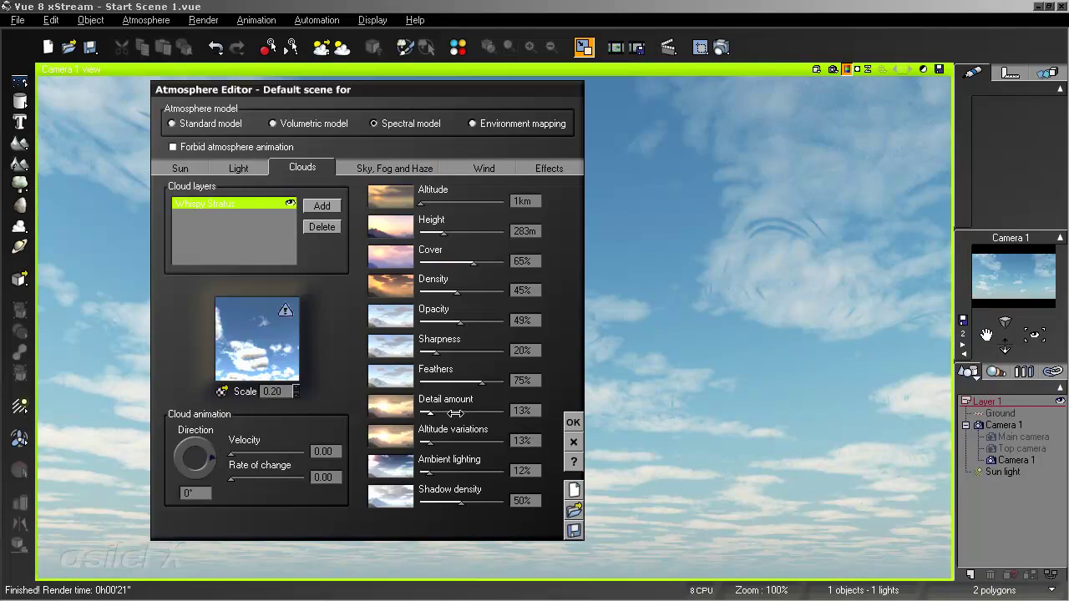
{"action": "left_click_drag", "start_coordinate": [490, 384], "coordinate": [451, 355]}
{"action": "right_click", "coordinate": [237, 332]}
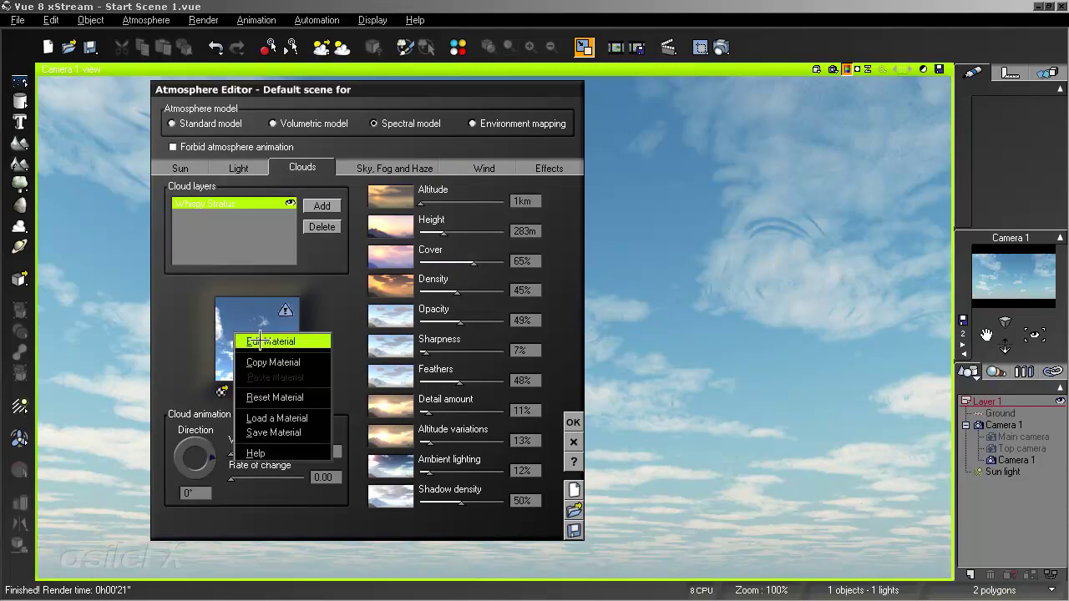
{"action": "left_click", "coordinate": [255, 342]}
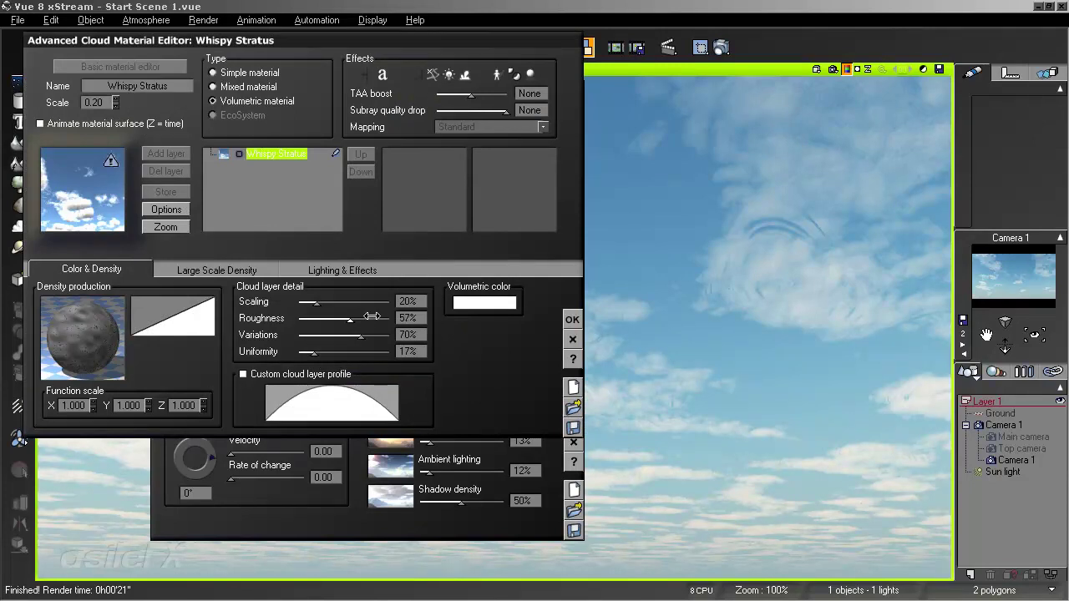
{"action": "left_click_drag", "start_coordinate": [372, 315], "coordinate": [355, 318]}
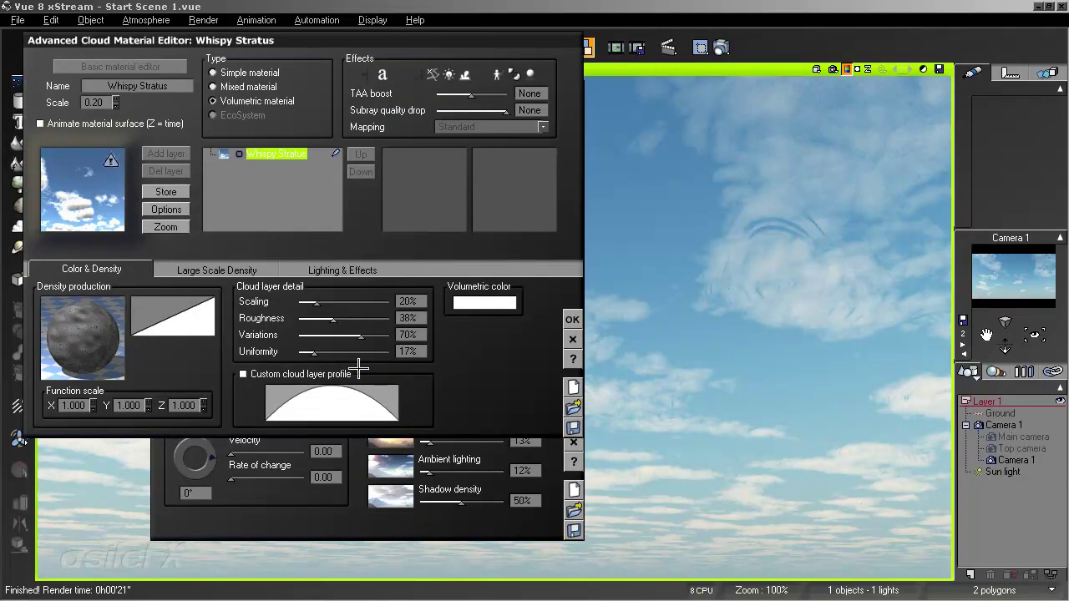
Reopen the density function and raise the Blender node's Ratio to about 0.77.
{"action": "right_click", "coordinate": [73, 318]}
{"action": "left_click", "coordinate": [117, 326]}
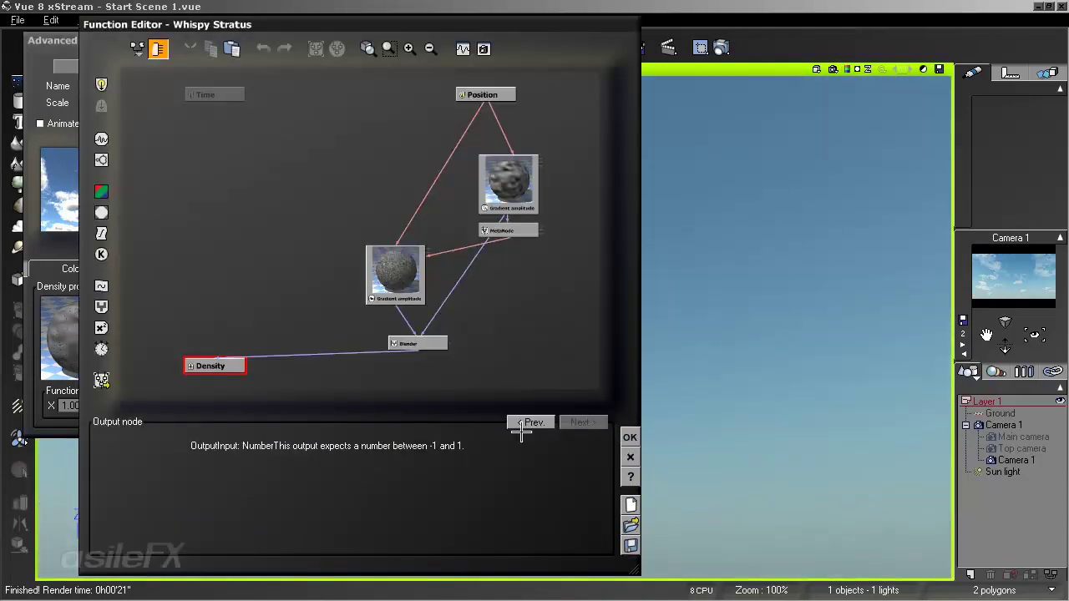
{"action": "left_click", "coordinate": [433, 344]}
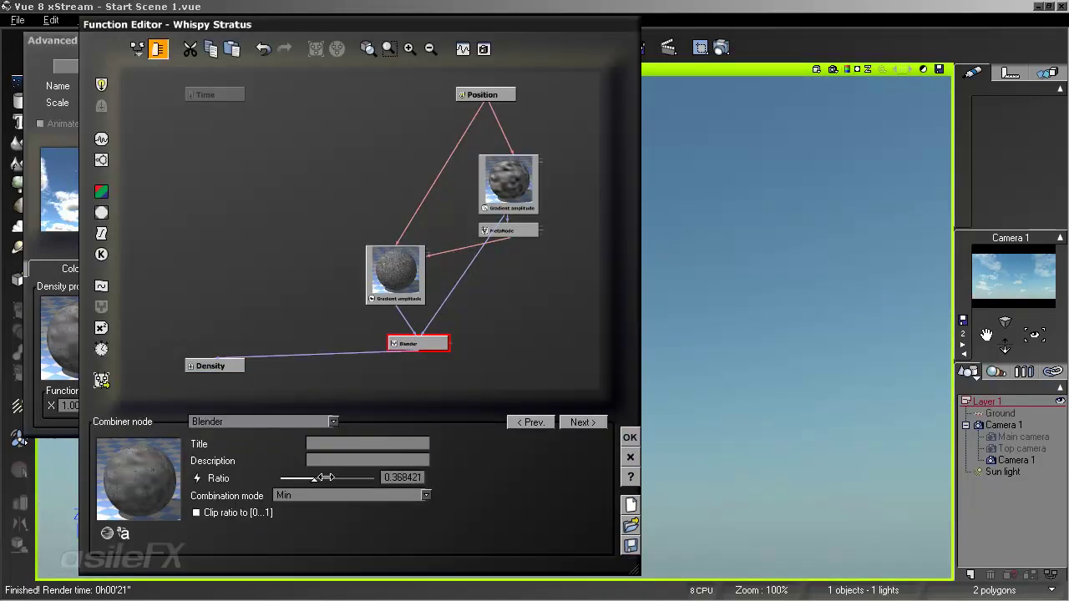
{"action": "left_click_drag", "start_coordinate": [325, 478], "coordinate": [357, 478]}
{"action": "left_click_drag", "start_coordinate": [356, 478], "coordinate": [353, 478]}
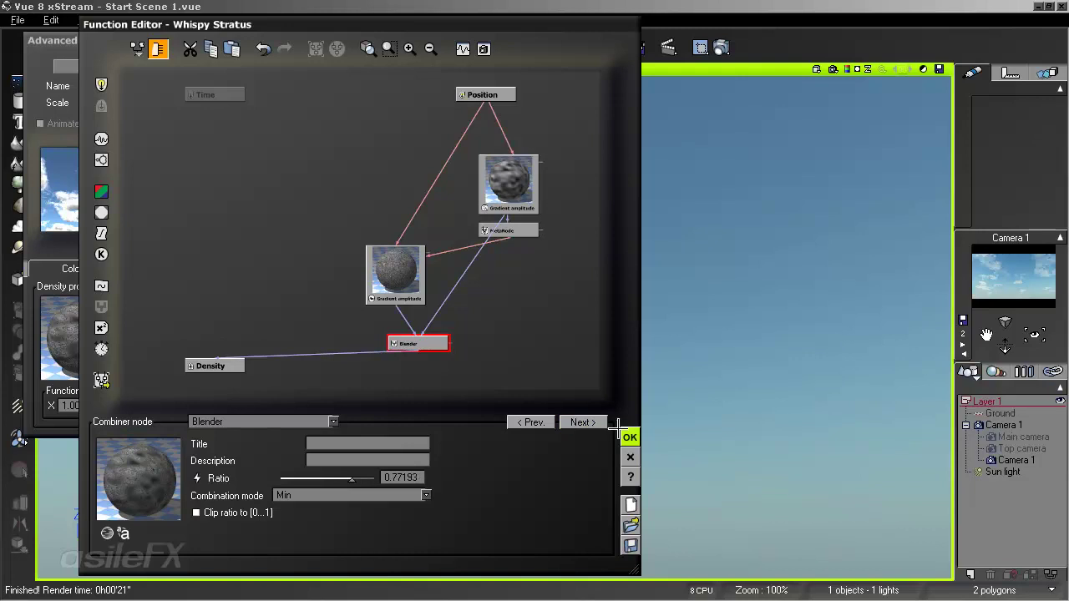
Move the upper noise node down to open a gap beneath the Position input.
{"action": "left_click", "coordinate": [508, 169]}
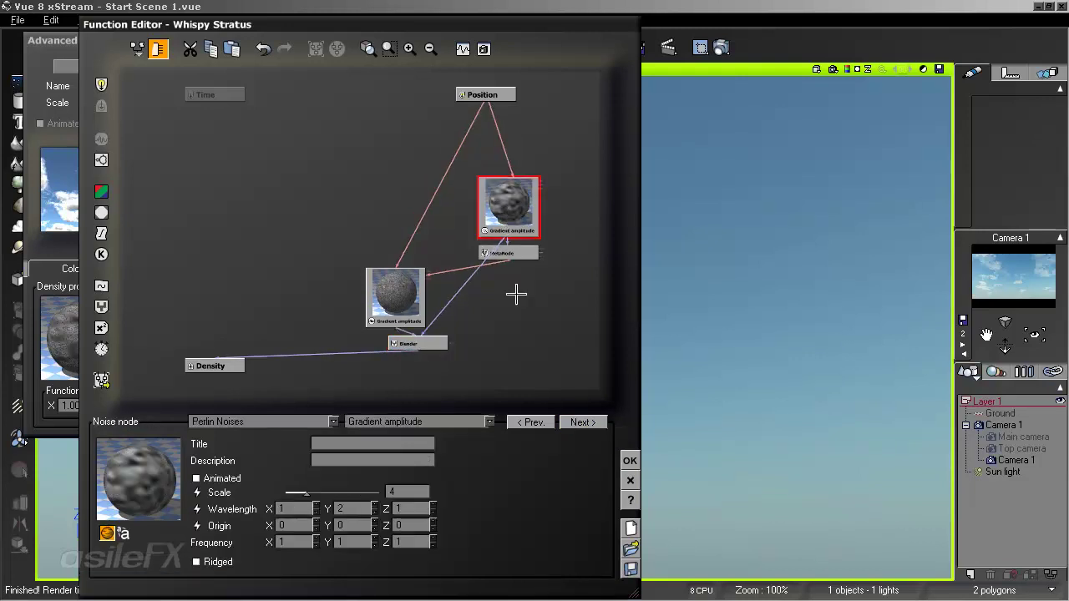
{"action": "right_click_drag", "start_coordinate": [515, 293], "coordinate": [484, 276]}
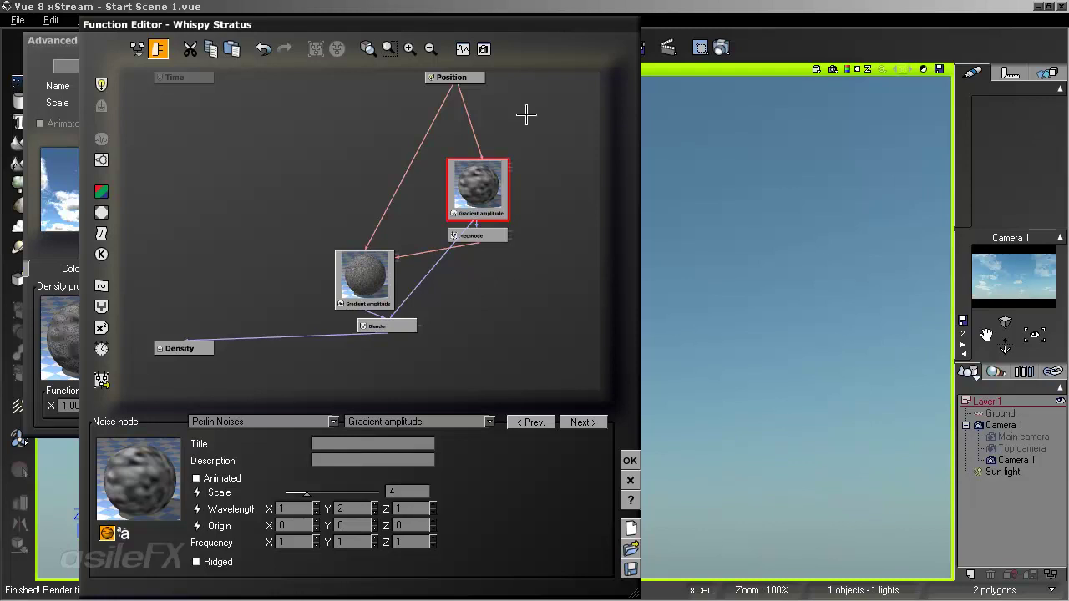
{"action": "left_click", "coordinate": [499, 108]}
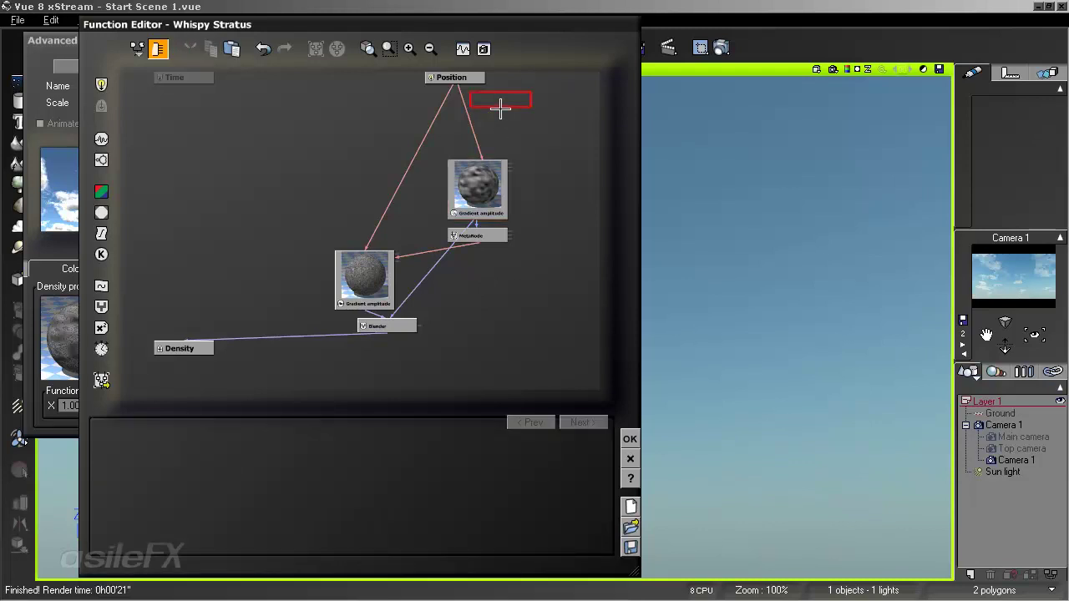
{"action": "right_click", "coordinate": [508, 117]}
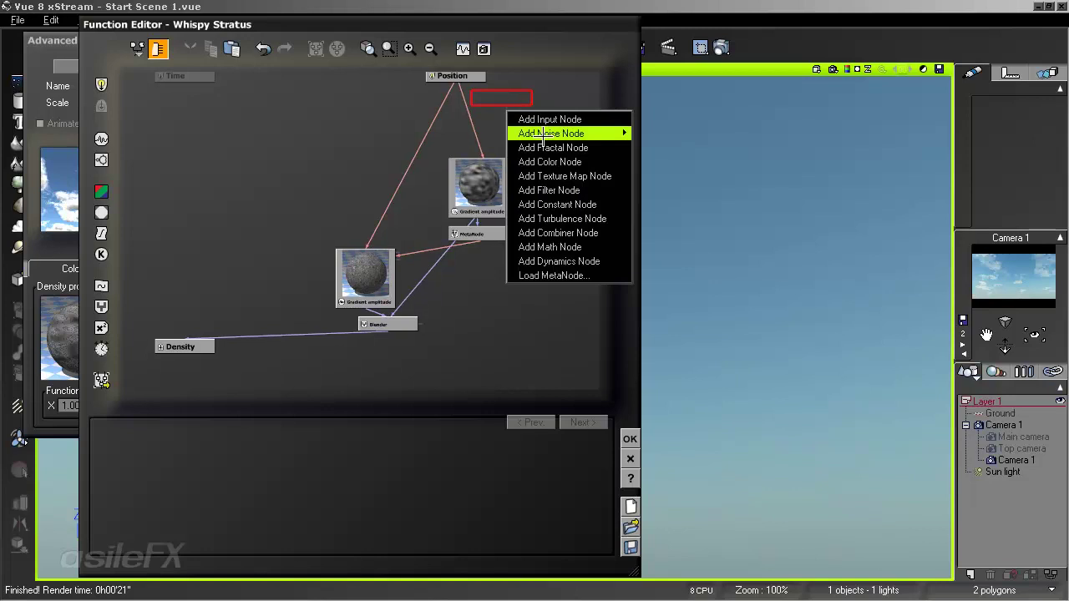
{"action": "mouse_move", "coordinate": [622, 243]}
{"action": "mouse_move", "coordinate": [704, 260]}
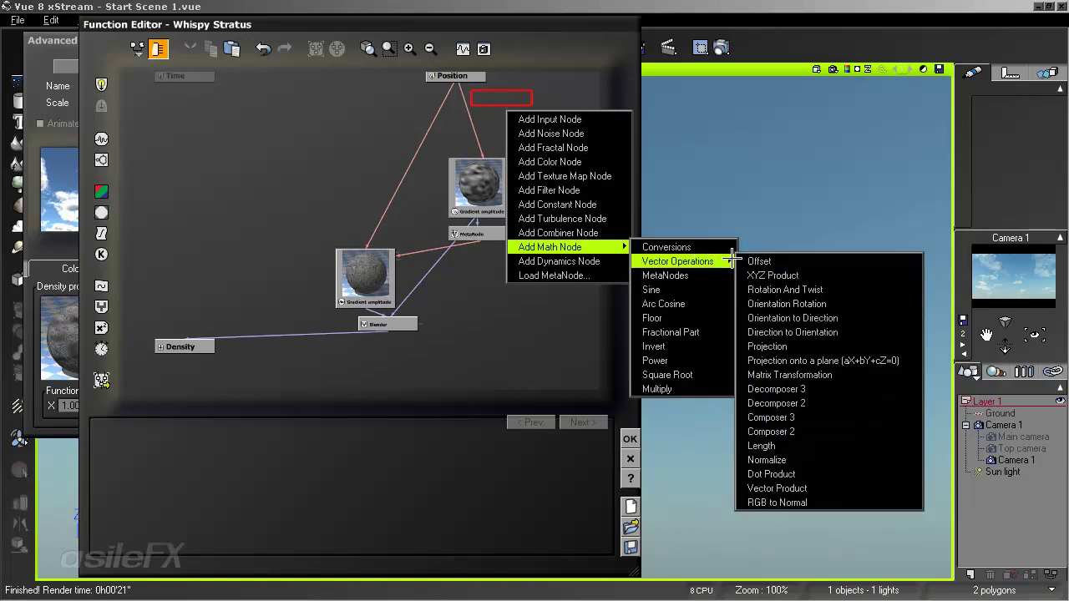
{"action": "left_click", "coordinate": [760, 290]}
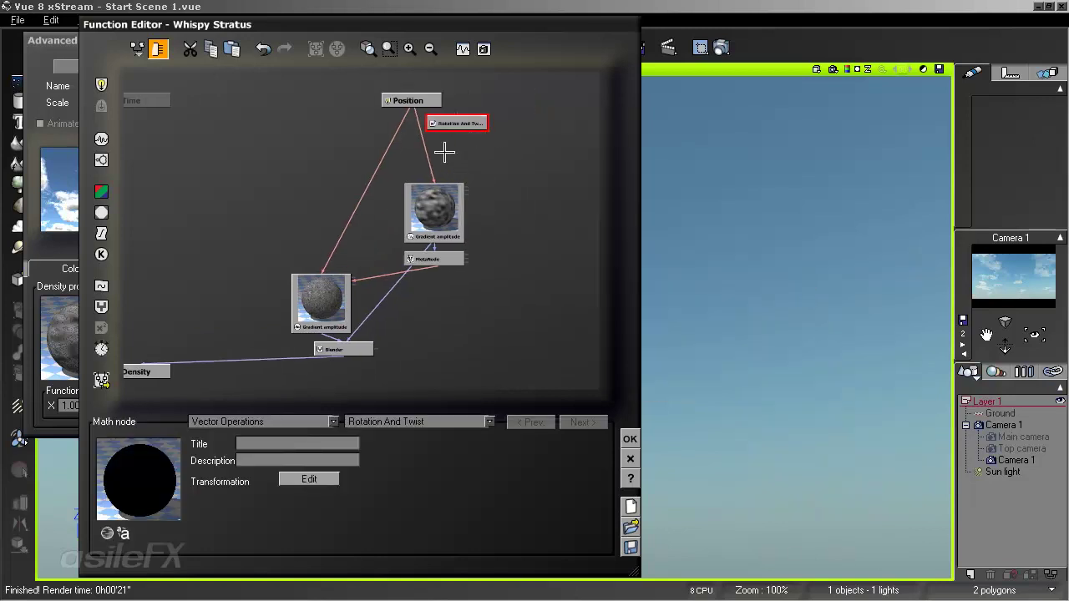
{"action": "left_click_drag", "start_coordinate": [457, 129], "coordinate": [480, 153]}
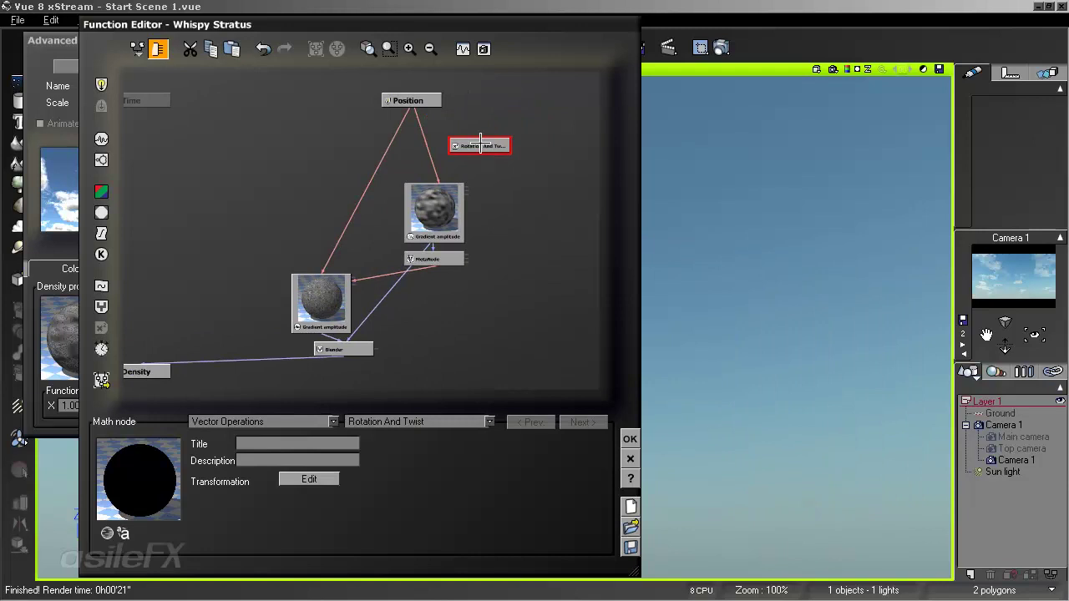
Insert a Rotation And Twist node between Position and the upper noise node, and delete the unconnected spare one.
{"action": "left_click", "coordinate": [427, 147]}
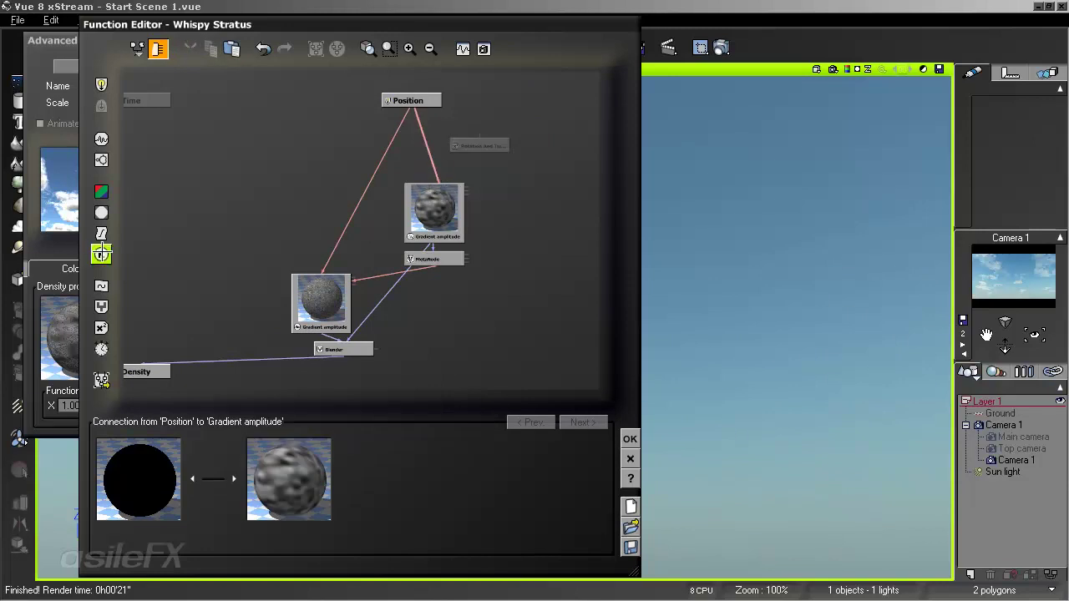
{"action": "left_click", "coordinate": [106, 326]}
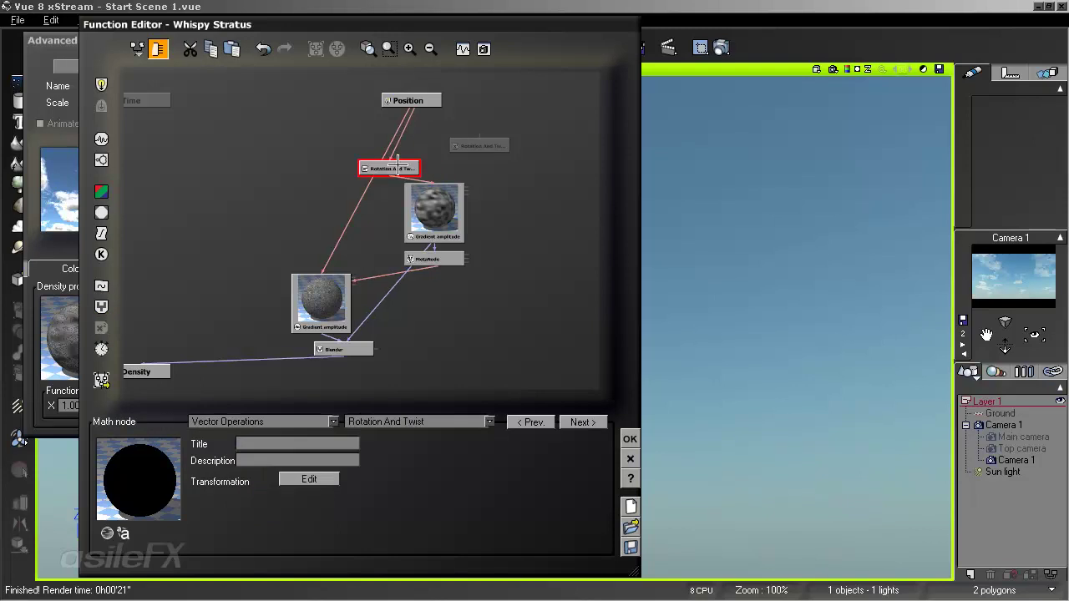
{"action": "left_click_drag", "start_coordinate": [397, 160], "coordinate": [442, 160]}
{"action": "left_click", "coordinate": [498, 148]}
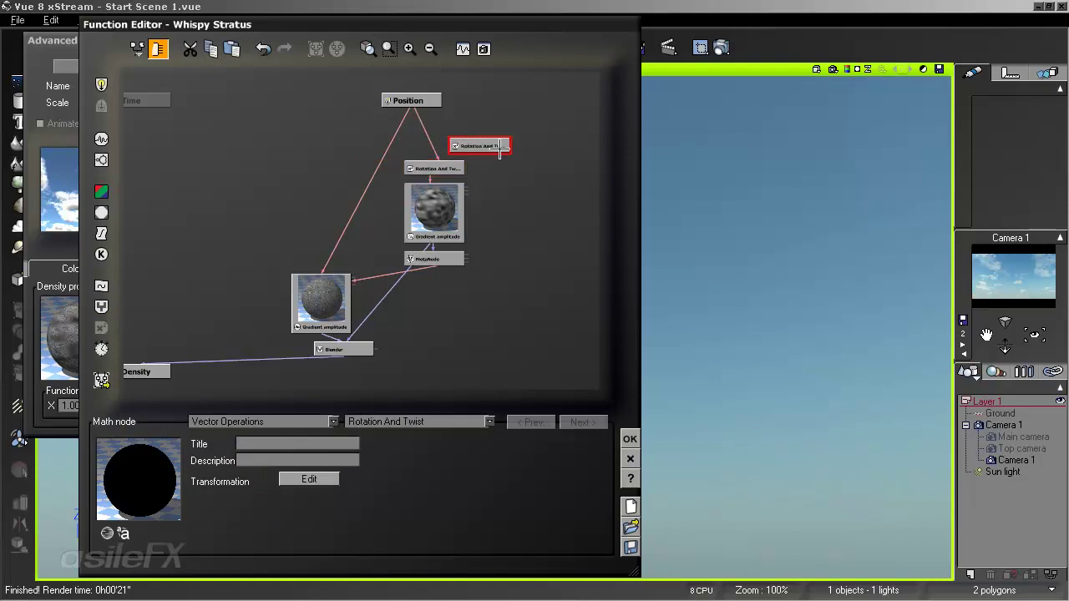
{"action": "key", "text": "Delete"}
{"action": "left_click", "coordinate": [453, 164]}
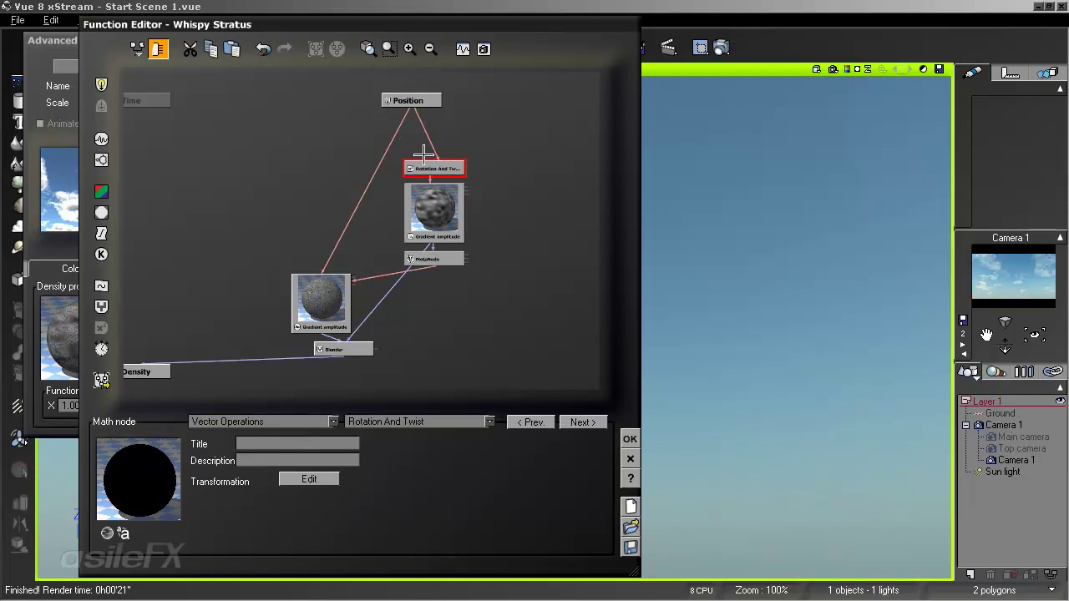
Set the Rotation And Twist node's Y to X twist to about 27.46°.
{"action": "left_click", "coordinate": [309, 479]}
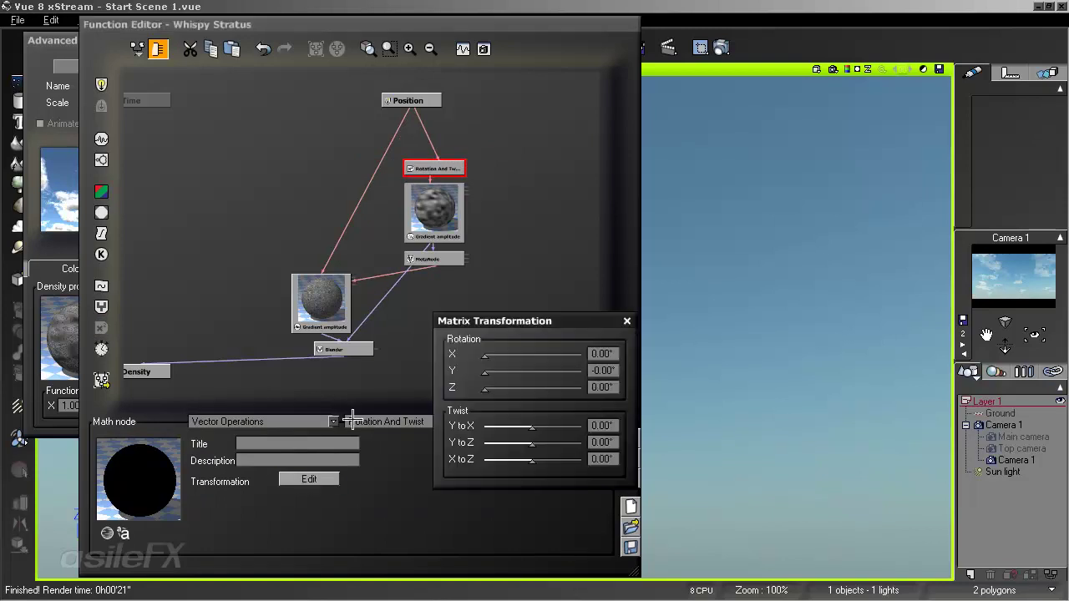
{"action": "left_click_drag", "start_coordinate": [539, 427], "coordinate": [544, 426]}
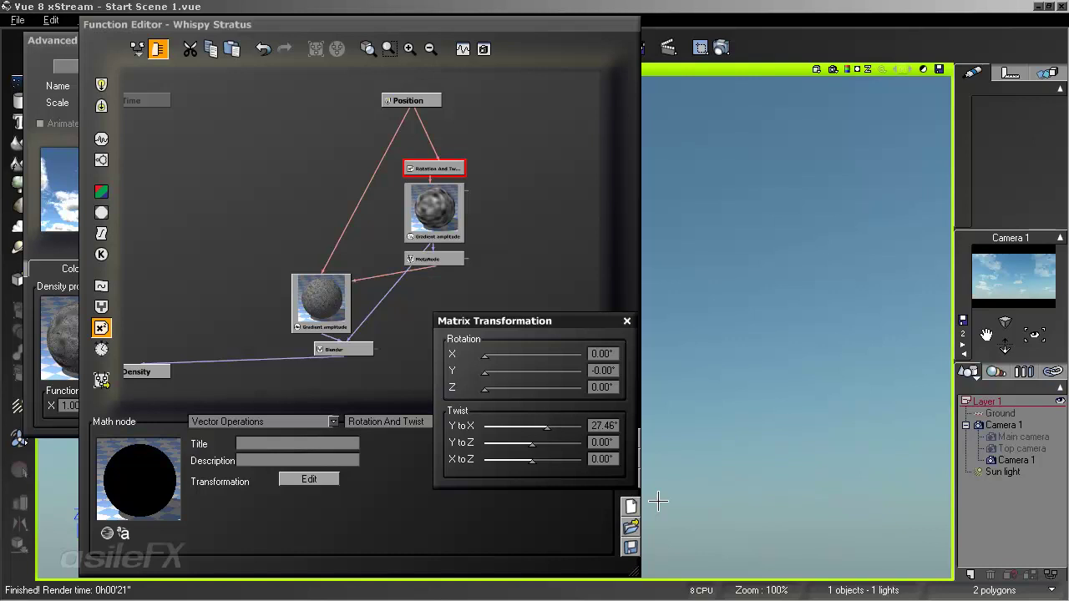
{"action": "left_click", "coordinate": [627, 321]}
Accept the function, material and atmosphere changes, and render the twisted cloud pattern.
{"action": "left_click", "coordinate": [628, 442]}
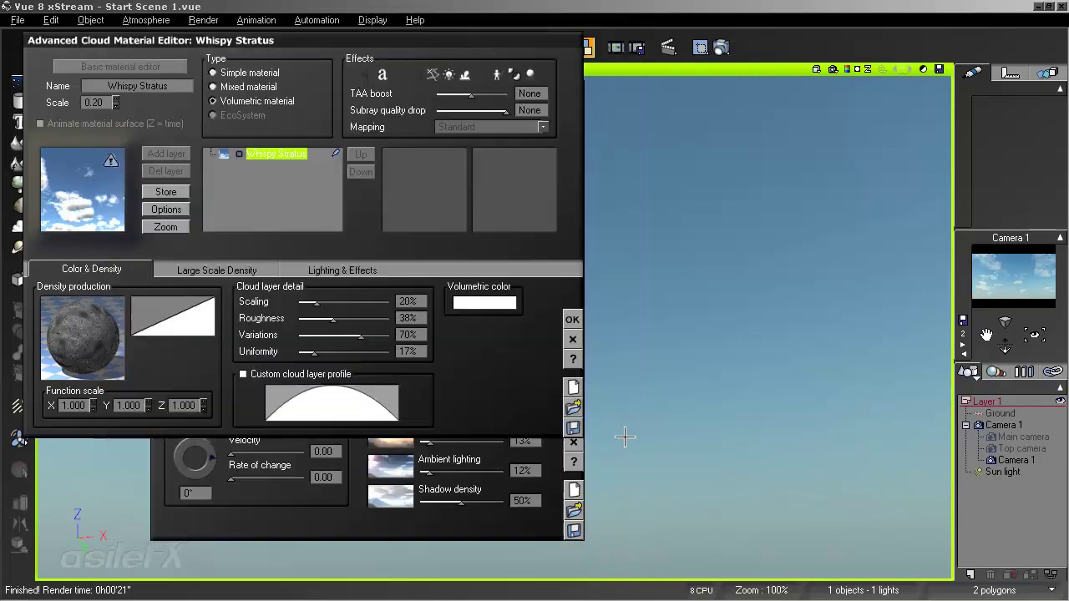
{"action": "left_click", "coordinate": [573, 319]}
{"action": "left_click", "coordinate": [573, 422]}
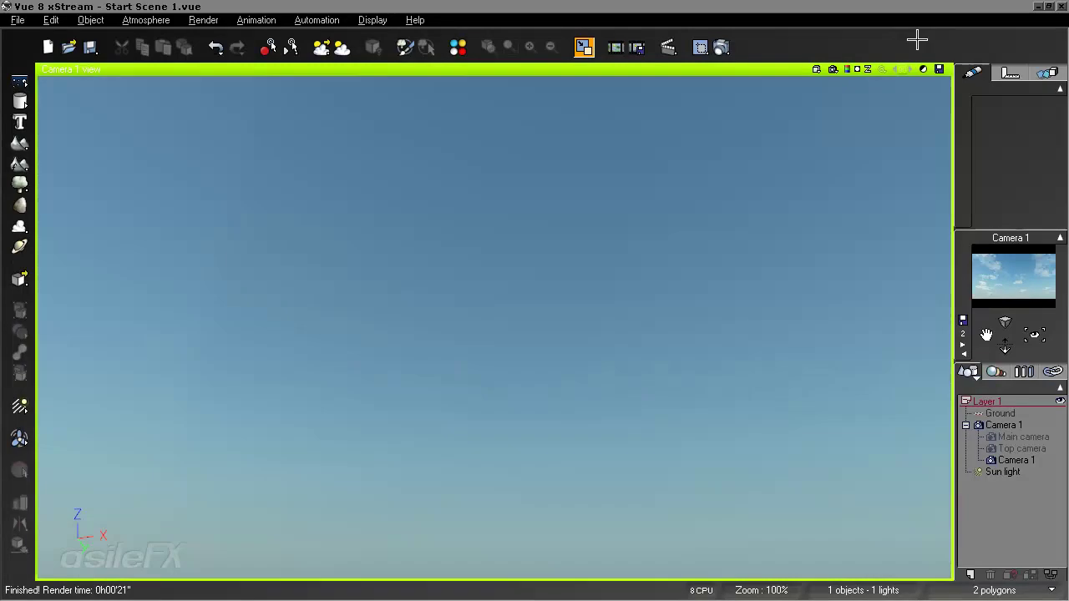
{"action": "left_click", "coordinate": [846, 69]}
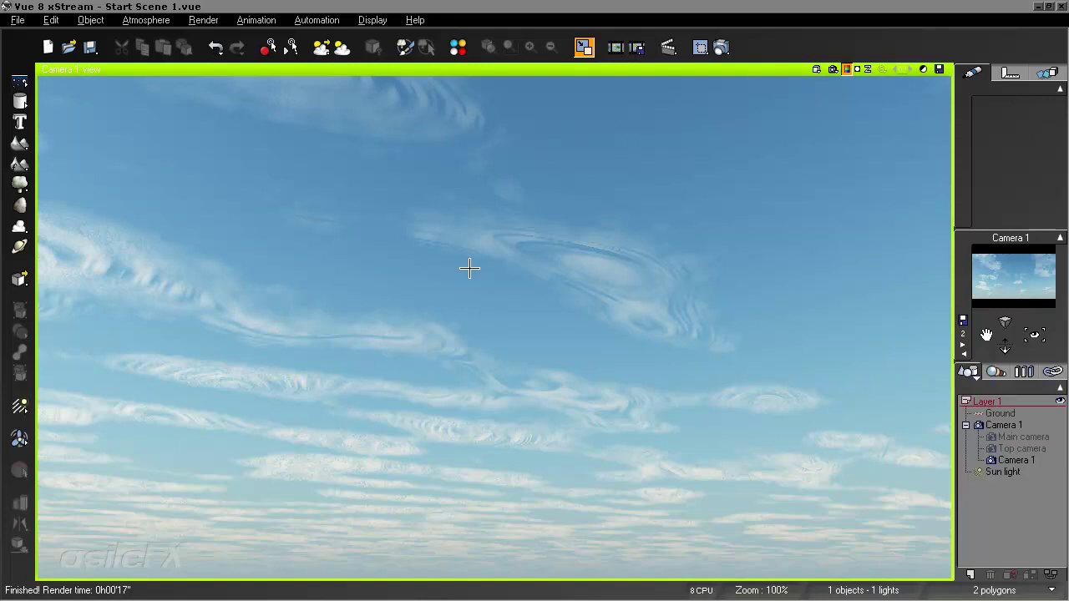
Reopen the Whispy Stratus density function and insert an Opposite (-X) filter between the upper noise node and the Blender.
{"action": "key", "text": "F4"}
{"action": "right_click", "coordinate": [213, 322]}
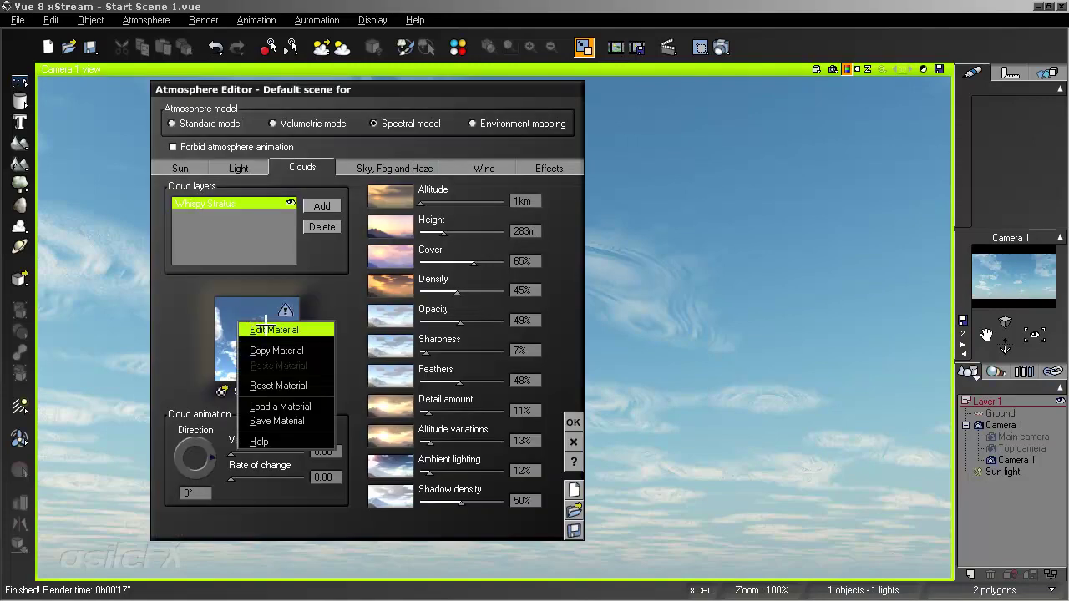
{"action": "left_click", "coordinate": [248, 327]}
{"action": "right_click", "coordinate": [130, 337]}
{"action": "left_click", "coordinate": [138, 346]}
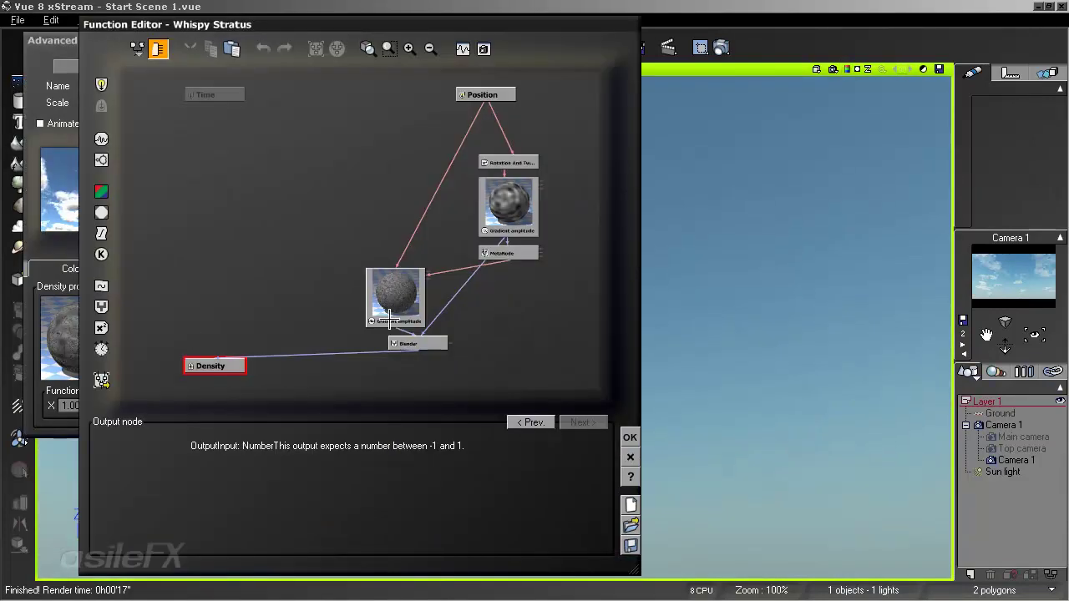
{"action": "left_click", "coordinate": [453, 296]}
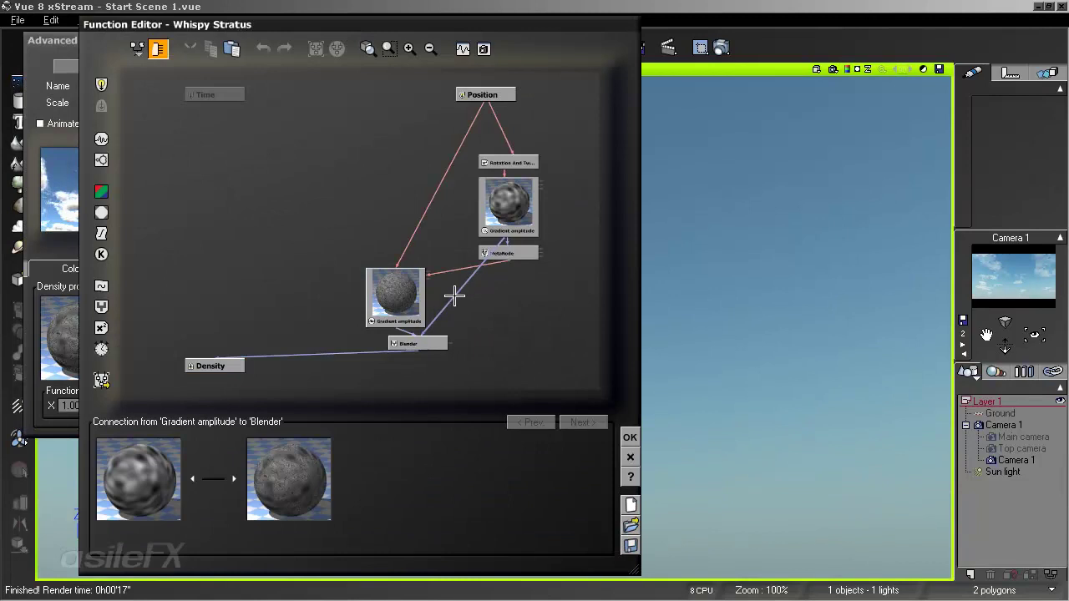
{"action": "left_click", "coordinate": [102, 233]}
{"action": "left_click", "coordinate": [255, 421]}
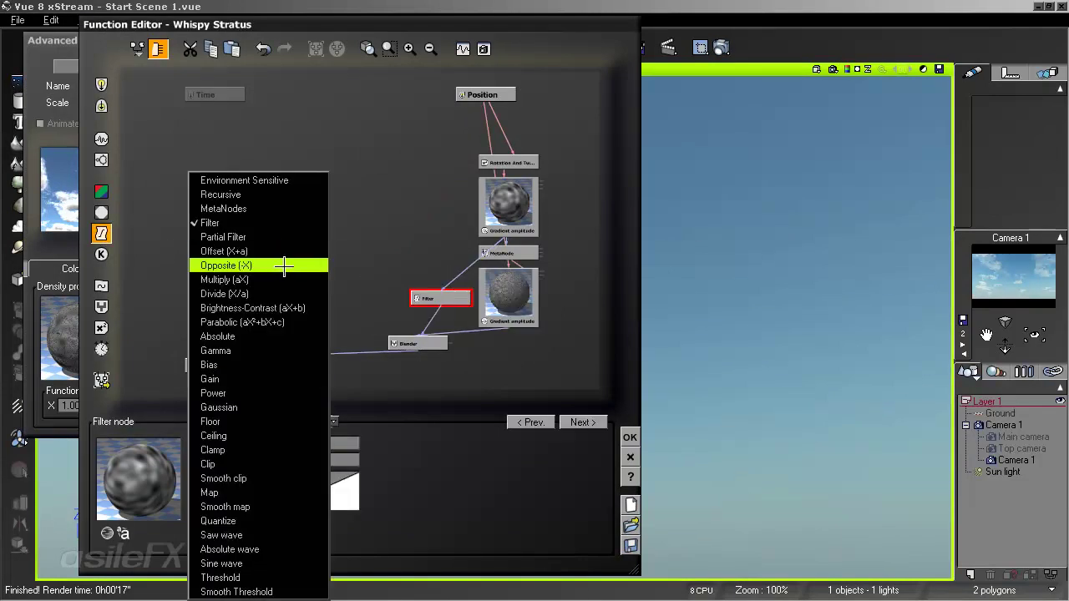
{"action": "left_click", "coordinate": [279, 267]}
Set the Blender node's Ratio to about 0.73 and render the sky with the accepted changes.
{"action": "left_click", "coordinate": [433, 341]}
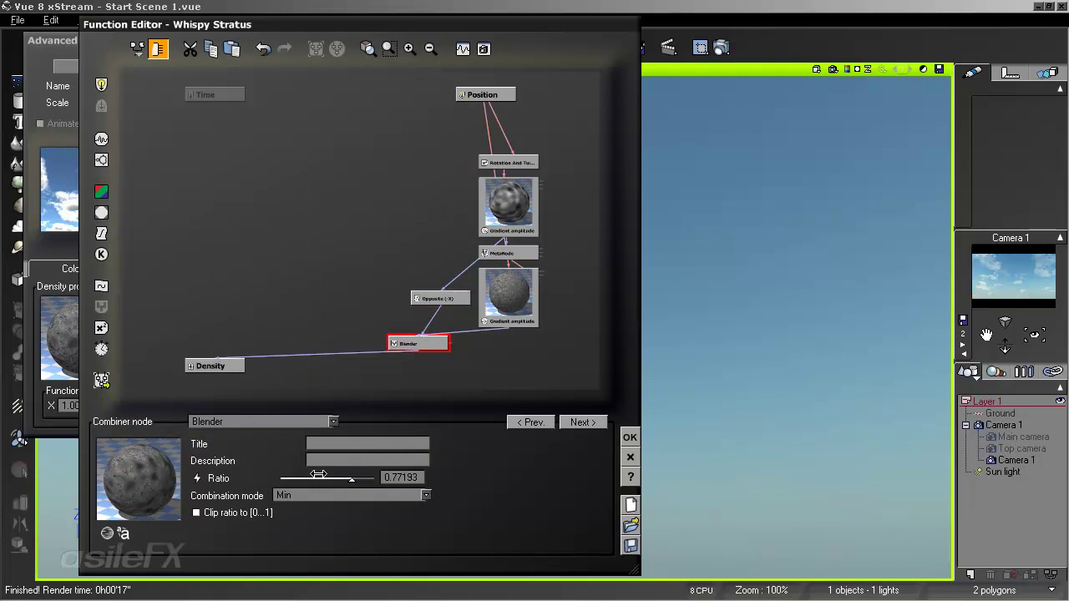
{"action": "left_click_drag", "start_coordinate": [324, 475], "coordinate": [361, 471]}
{"action": "left_click", "coordinate": [630, 436]}
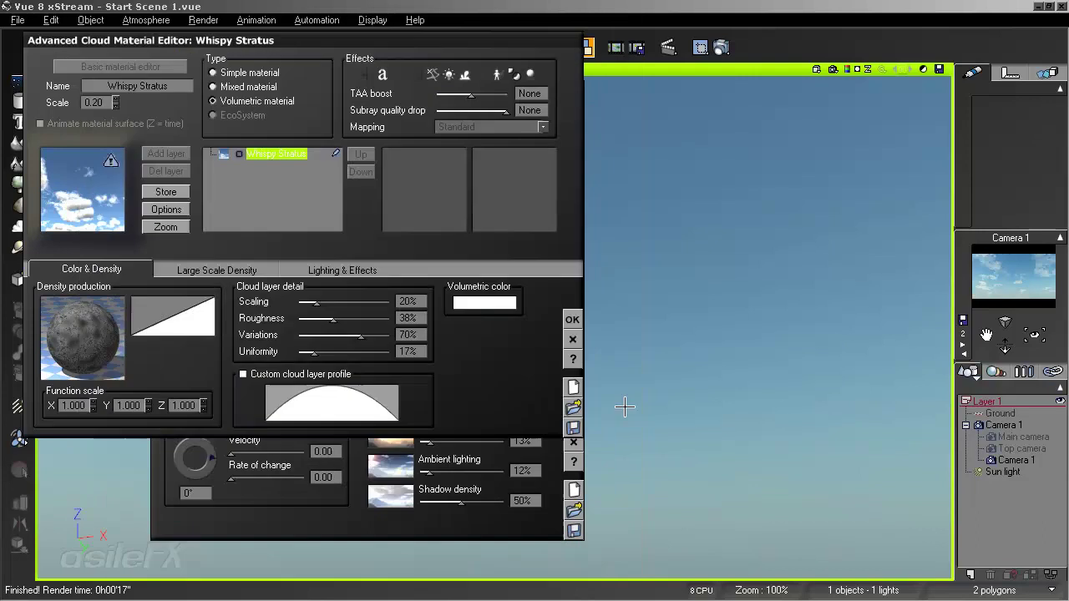
{"action": "left_click", "coordinate": [574, 318]}
{"action": "left_click", "coordinate": [573, 422]}
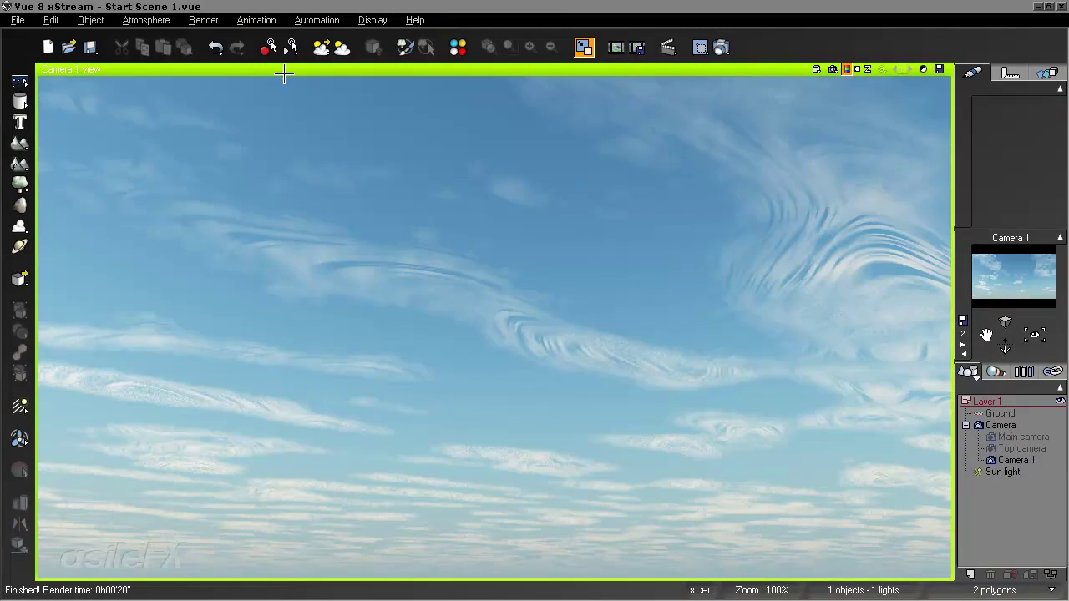
Increase the Whispy Stratus cloud layer's Height in the atmosphere settings and render the sky.
{"action": "left_click", "coordinate": [146, 20]}
{"action": "left_click", "coordinate": [167, 91]}
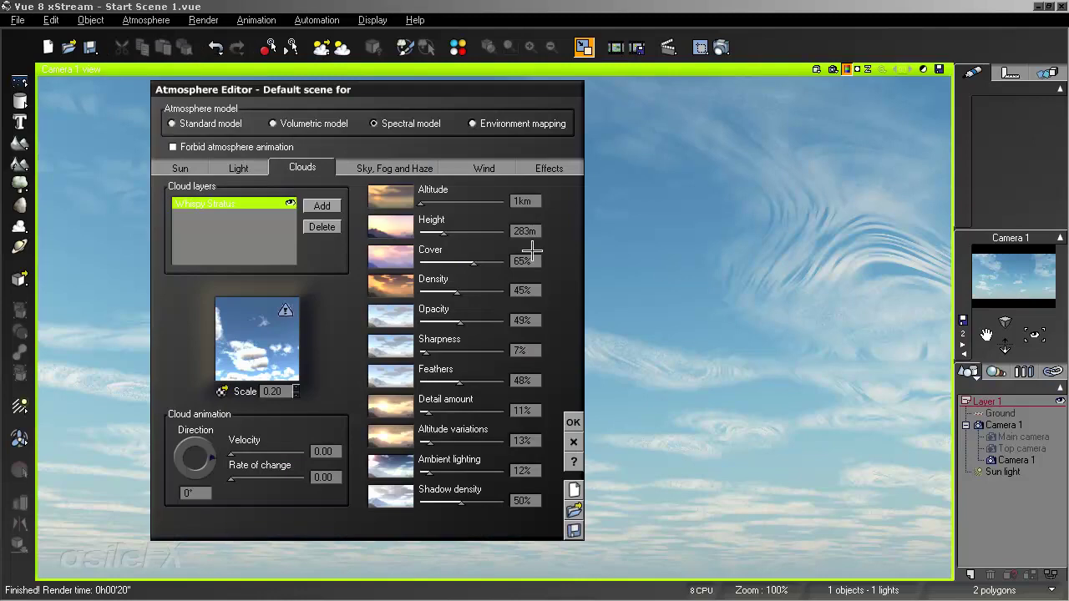
{"action": "left_click_drag", "start_coordinate": [476, 232], "coordinate": [488, 232]}
{"action": "left_click", "coordinate": [573, 422]}
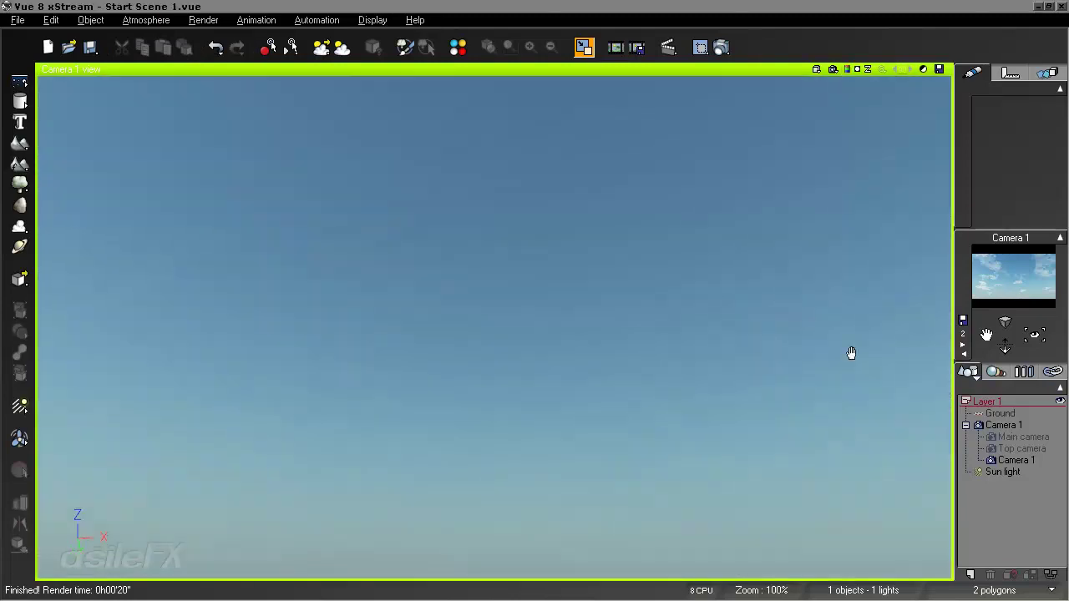
{"action": "left_click", "coordinate": [846, 70]}
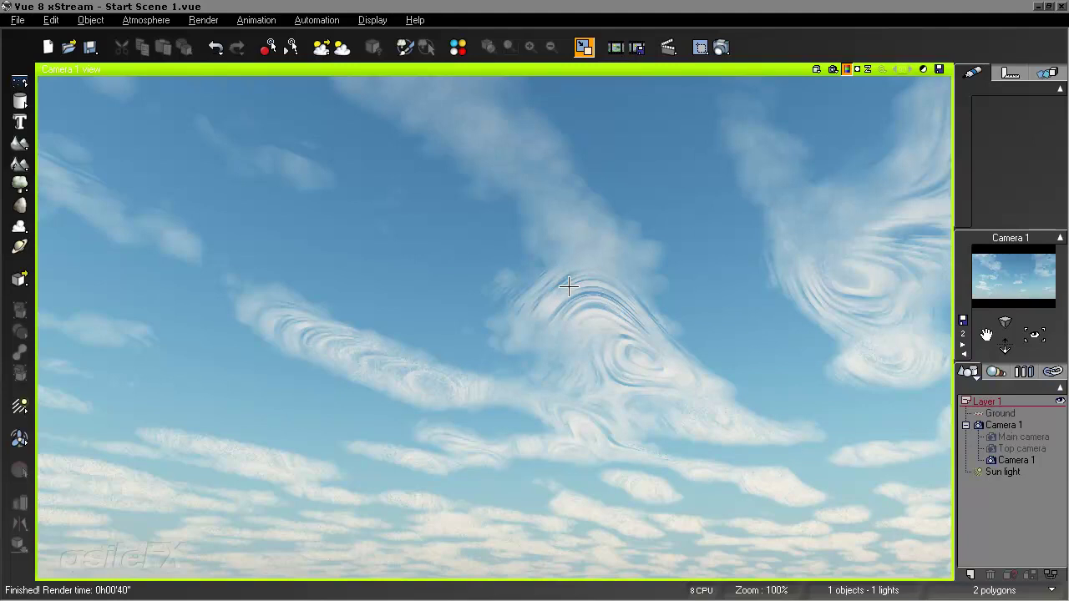
Reopen the Whispy Stratus material and set its cloud layer Variations to 21%.
{"action": "key", "text": "F4"}
{"action": "double_click", "coordinate": [267, 355]}
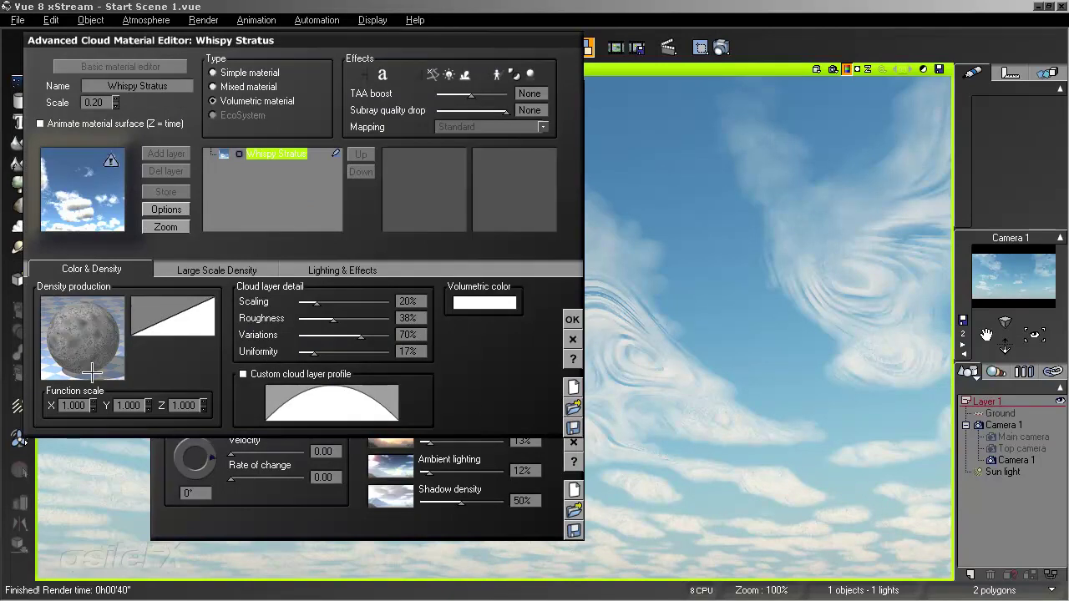
{"action": "left_click_drag", "start_coordinate": [361, 335], "coordinate": [317, 335]}
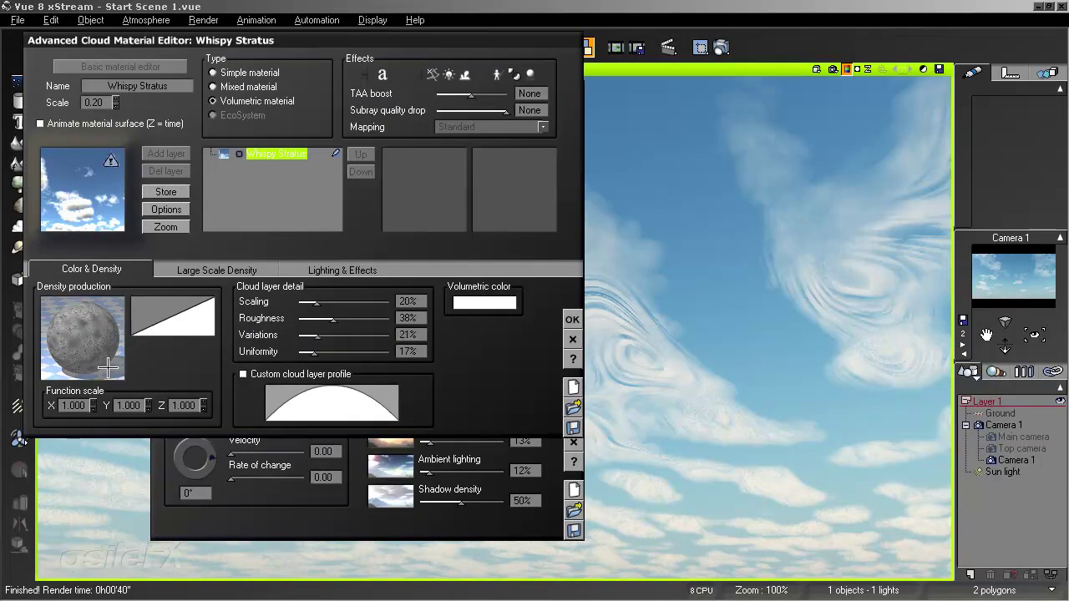
In the density function, set the Blender node's Combination mode to Max and its Ratio to 1.
{"action": "right_click", "coordinate": [84, 334]}
{"action": "left_click", "coordinate": [132, 339]}
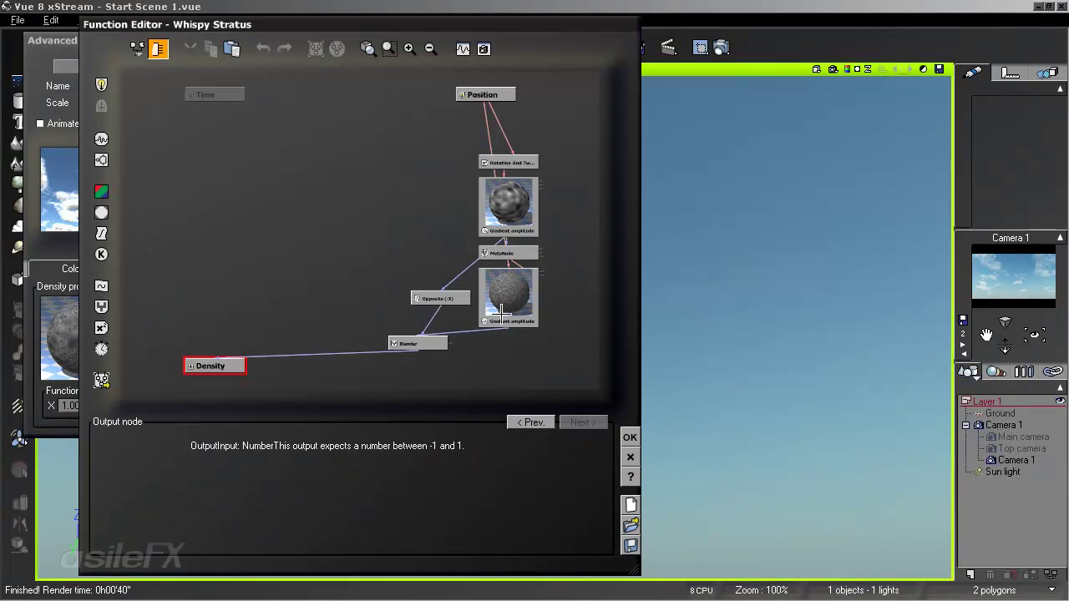
{"action": "left_click", "coordinate": [464, 347]}
{"action": "left_click", "coordinate": [377, 498]}
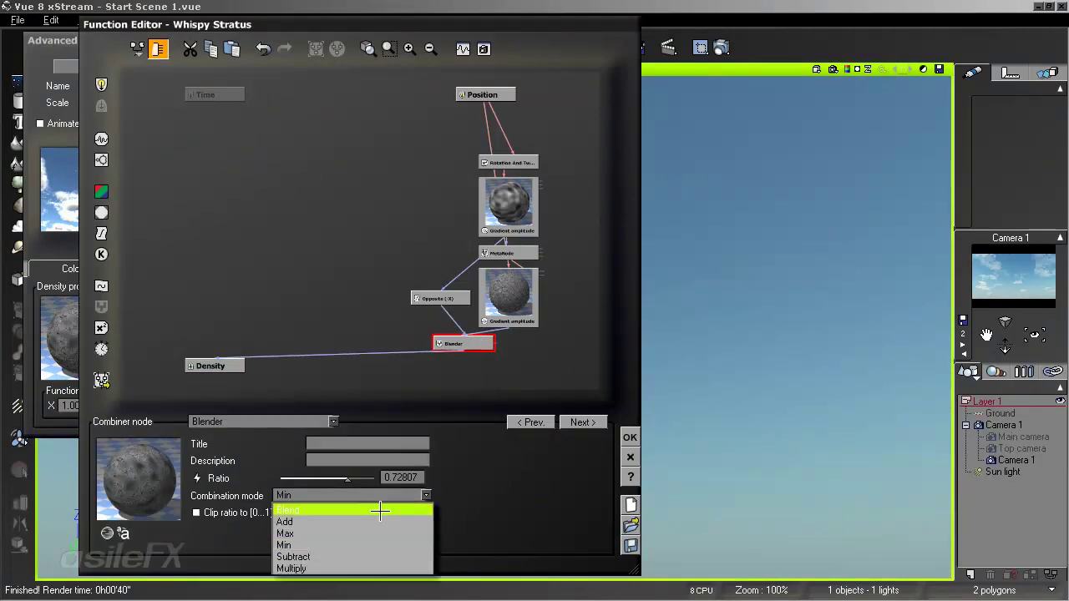
{"action": "left_click", "coordinate": [377, 530]}
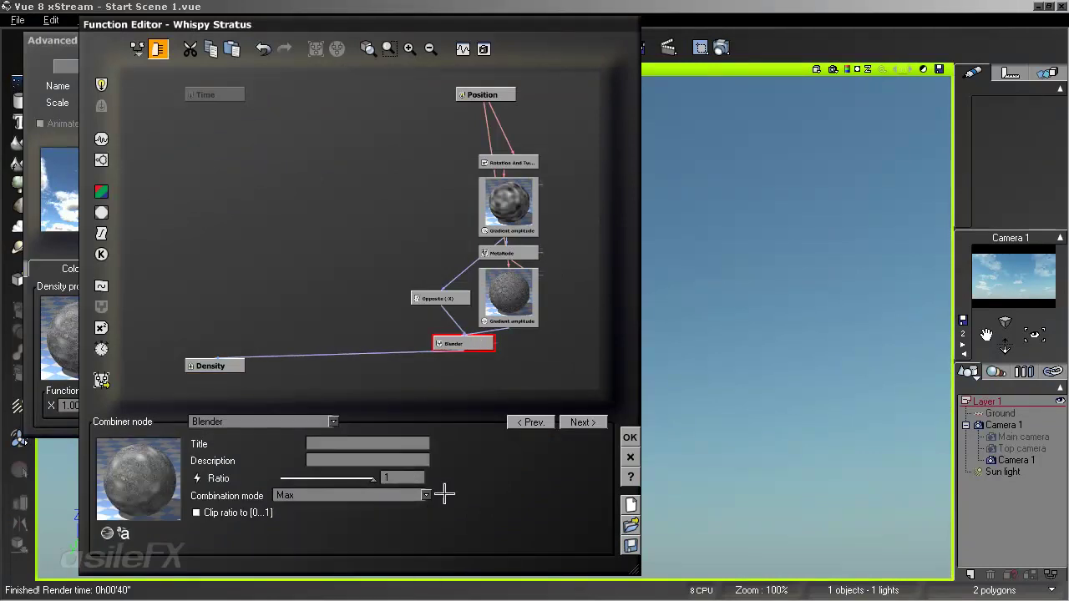
{"action": "left_click_drag", "start_coordinate": [348, 477], "coordinate": [500, 495]}
Accept the function, cloud material and atmosphere changes, and render the sky with the Max blending.
{"action": "left_click", "coordinate": [630, 437]}
{"action": "left_click", "coordinate": [572, 317]}
{"action": "left_click", "coordinate": [573, 422]}
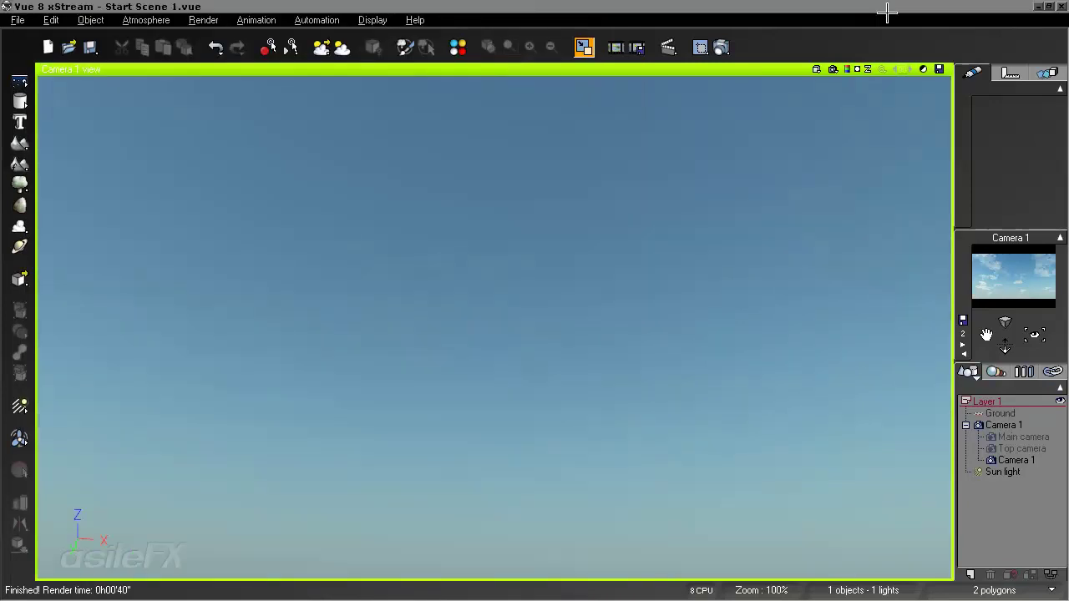
{"action": "left_click", "coordinate": [846, 69]}
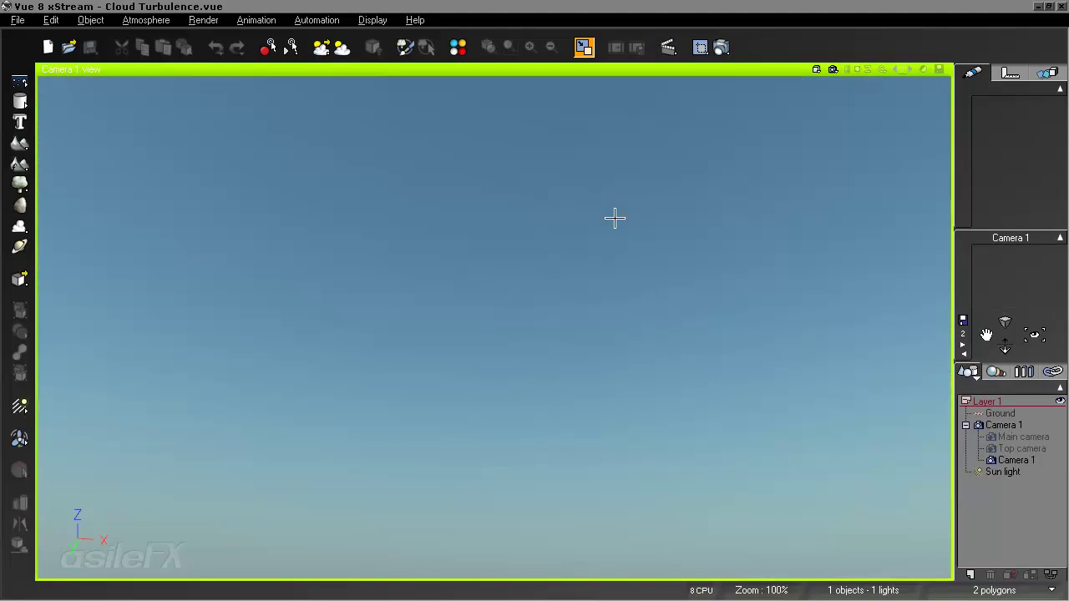
Open the Whispy Stratus cloud material's density function for editing from the atmosphere settings.
{"action": "left_click", "coordinate": [146, 20]}
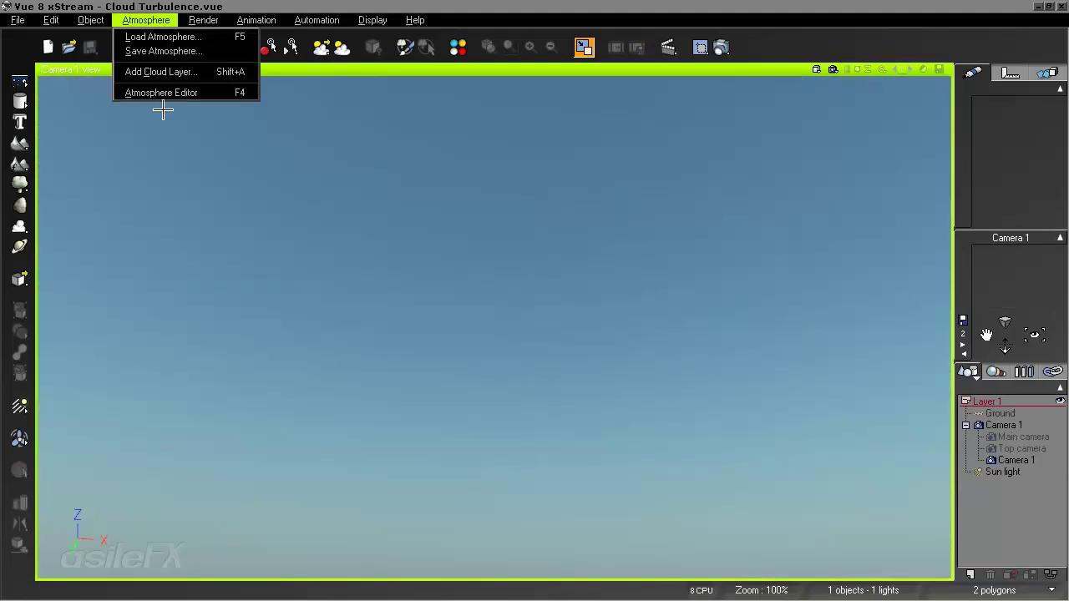
{"action": "left_click", "coordinate": [167, 90]}
{"action": "double_click", "coordinate": [292, 342]}
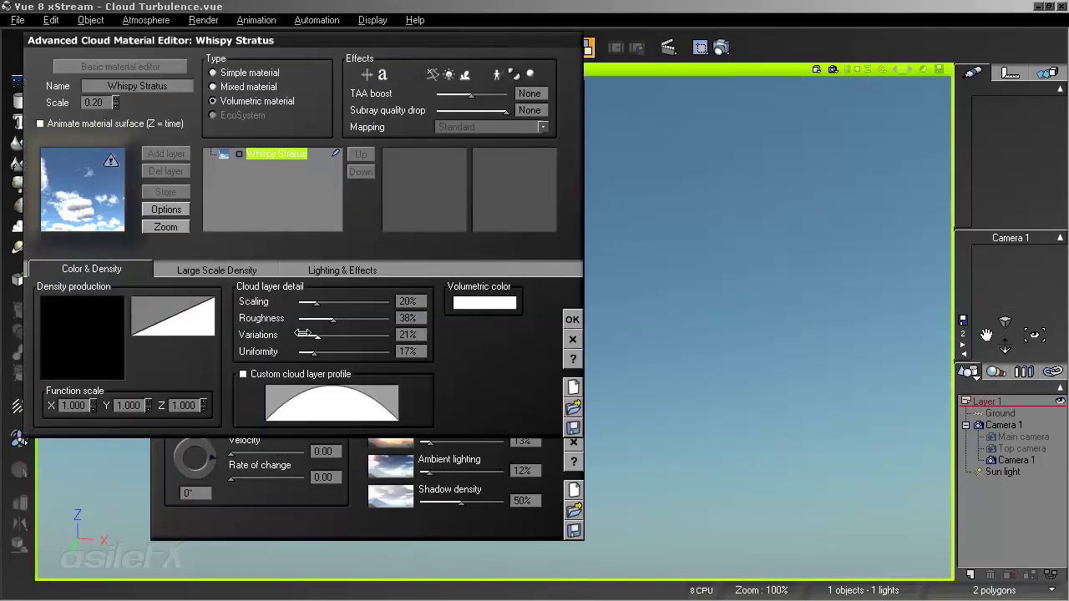
{"action": "right_click", "coordinate": [101, 313]}
{"action": "left_click", "coordinate": [132, 321]}
Spread out the density graph by moving the two Gradient amplitude noise nodes apart.
{"action": "middle_click_drag", "start_coordinate": [509, 312], "coordinate": [512, 282]}
{"action": "left_click_drag", "start_coordinate": [463, 316], "coordinate": [441, 356]}
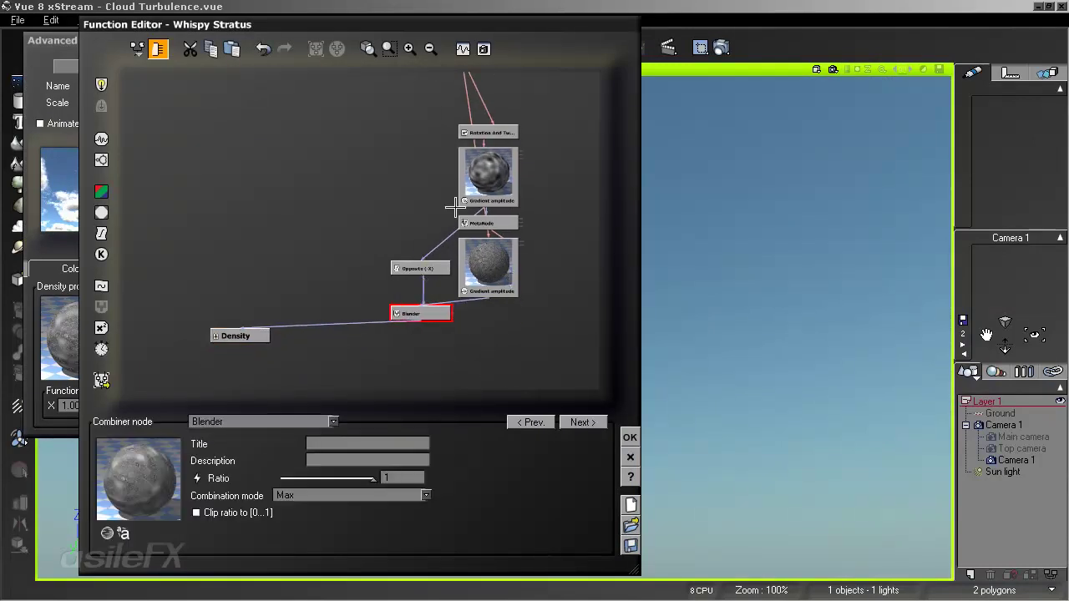
{"action": "left_click_drag", "start_coordinate": [478, 269], "coordinate": [242, 172]}
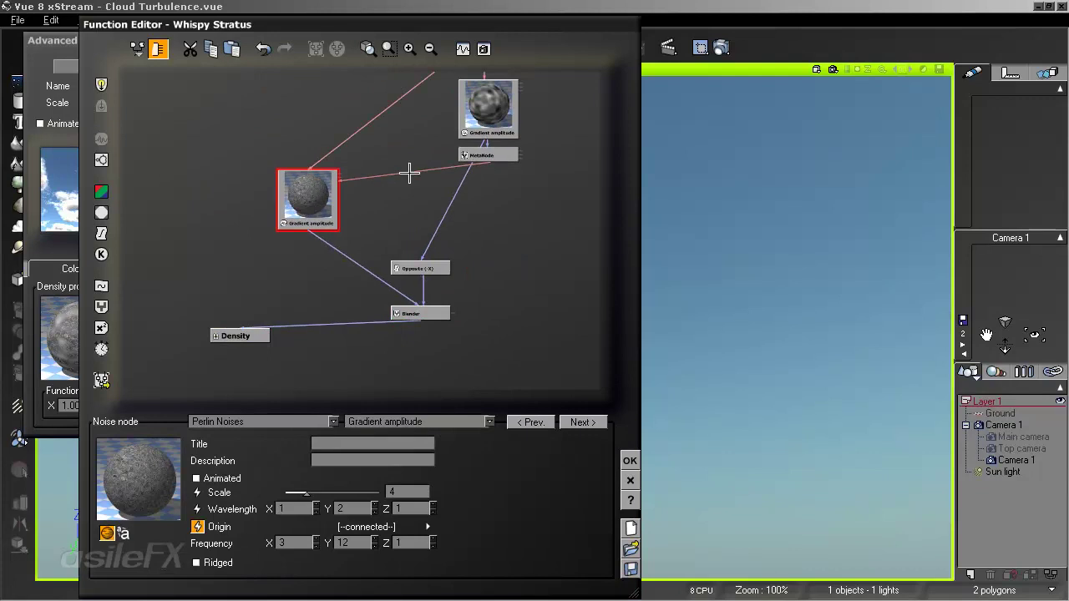
{"action": "left_click_drag", "start_coordinate": [495, 113], "coordinate": [525, 129]}
{"action": "middle_click_drag", "start_coordinate": [548, 199], "coordinate": [530, 244]}
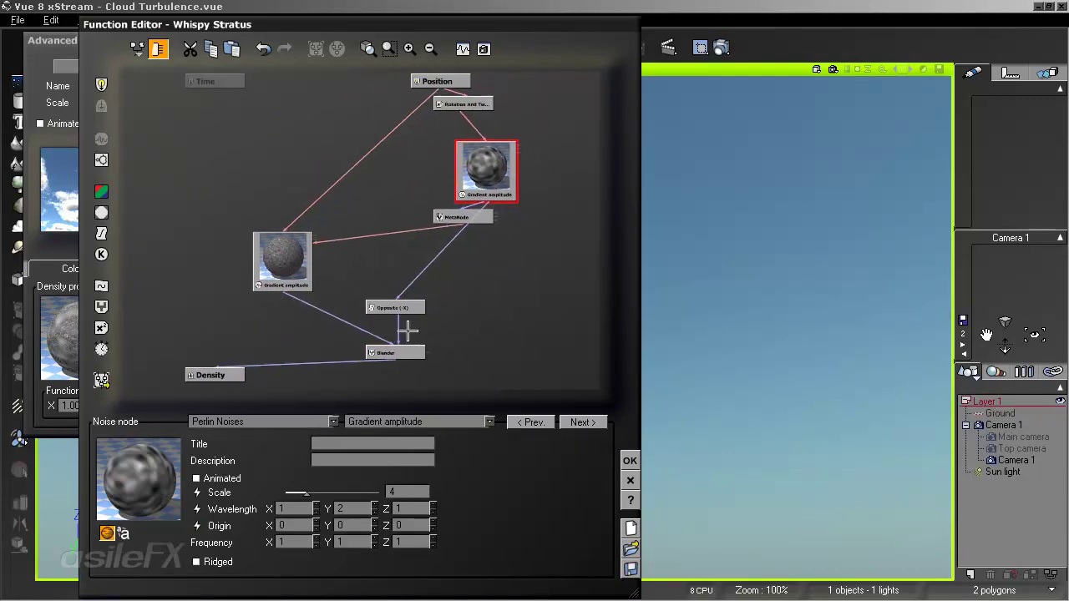
Delete the Opposite node and connect the upper Gradient amplitude noise directly to the Blender input.
{"action": "left_click", "coordinate": [414, 309]}
{"action": "key", "text": "Delete"}
{"action": "left_click", "coordinate": [441, 278]}
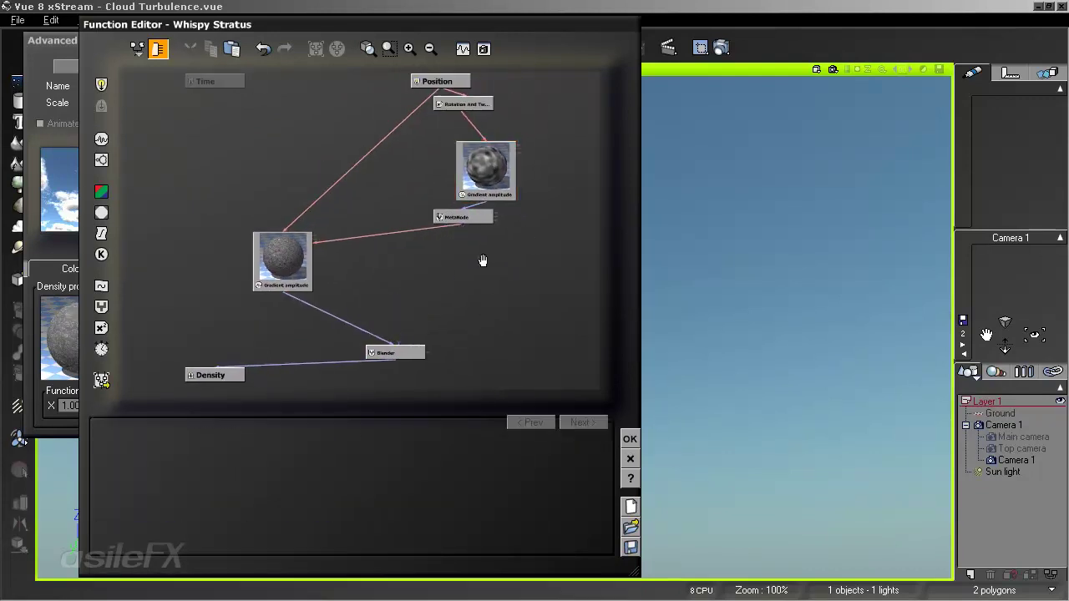
{"action": "mouse_move", "coordinate": [420, 236]}
{"action": "left_mouse_down"}
{"action": "mouse_move", "coordinate": [390, 253]}
{"action": "mouse_move", "coordinate": [418, 253]}
{"action": "left_mouse_up"}
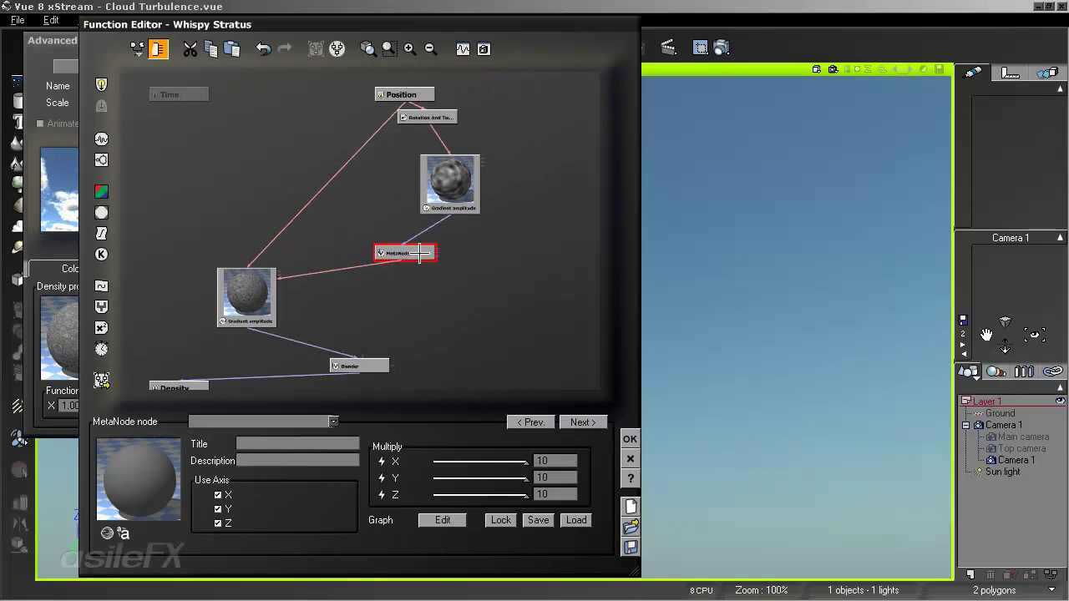
{"action": "left_click_drag", "start_coordinate": [469, 172], "coordinate": [425, 194]}
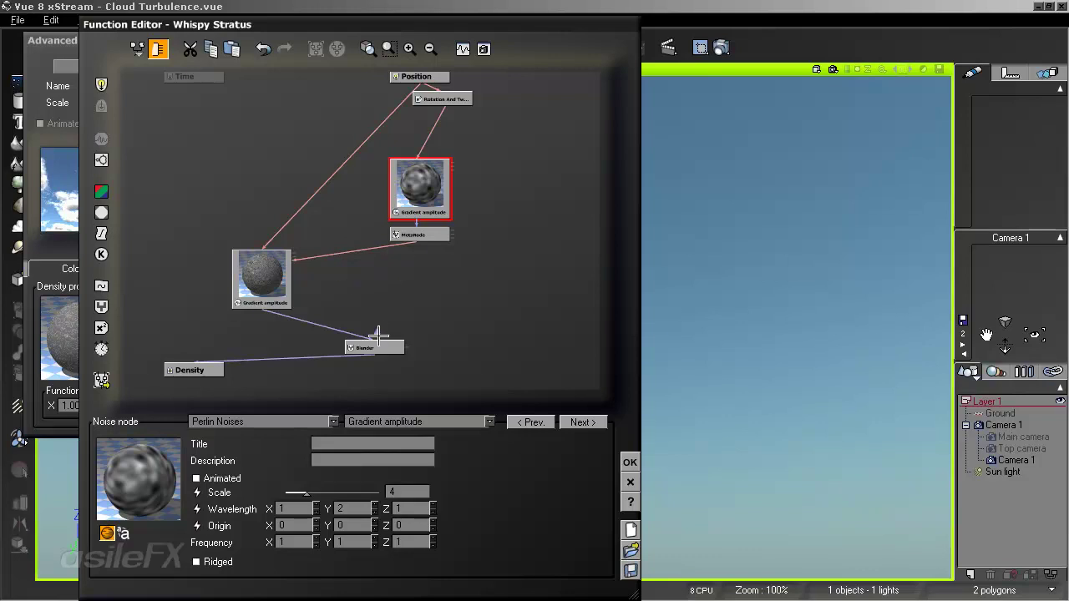
{"action": "left_click_drag", "start_coordinate": [378, 335], "coordinate": [454, 195]}
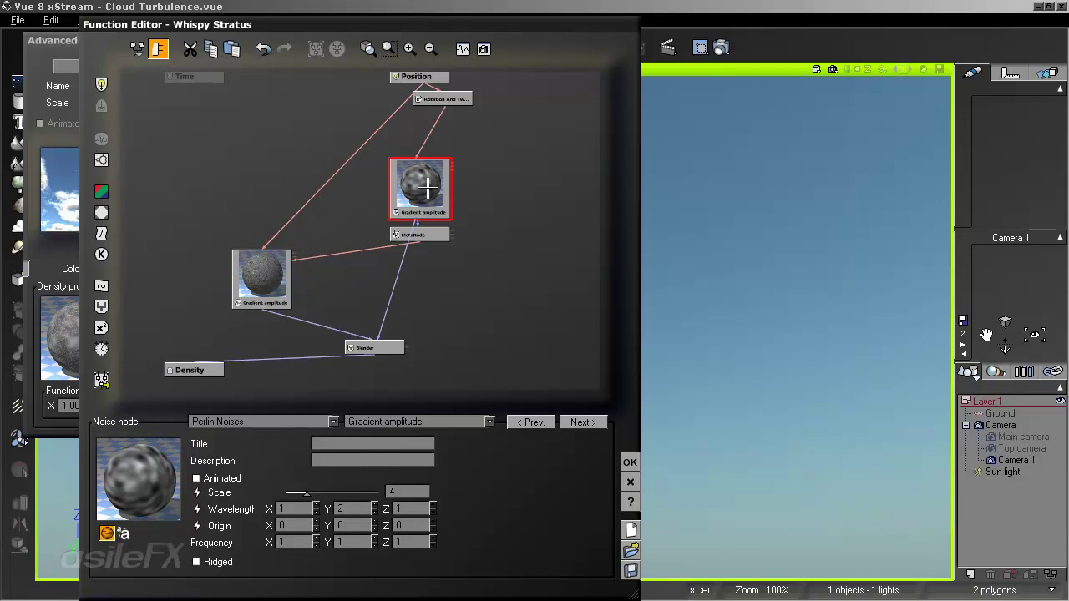
{"action": "left_click", "coordinate": [399, 349]}
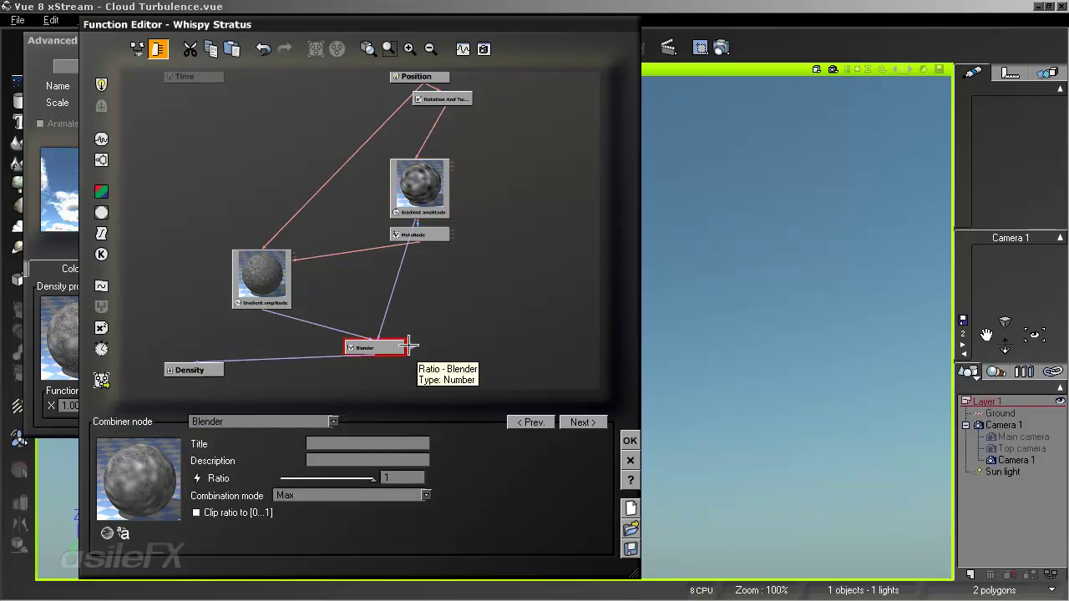
Try driving the Blender's Ratio with the upper Gradient amplitude noise, and remove that connection.
{"action": "left_click_drag", "start_coordinate": [410, 345], "coordinate": [437, 297]}
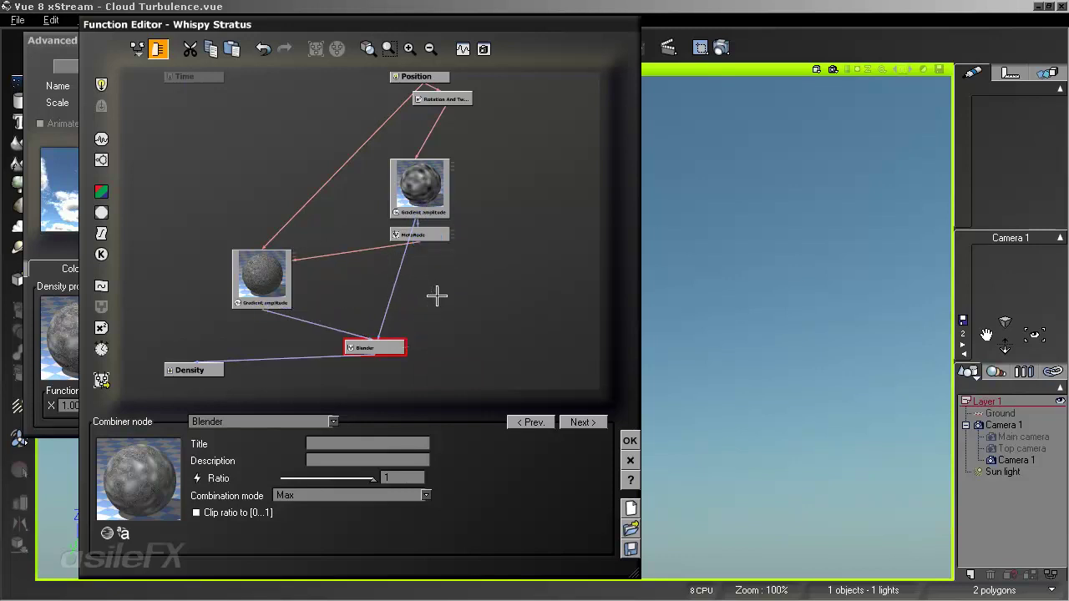
{"action": "left_click", "coordinate": [269, 290]}
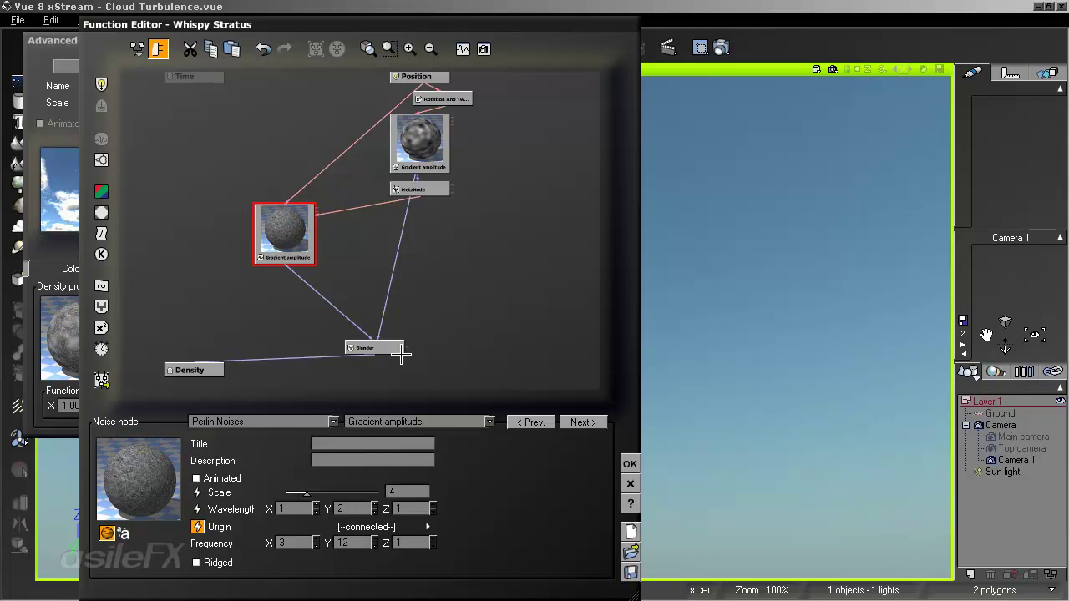
{"action": "left_click_drag", "start_coordinate": [409, 348], "coordinate": [425, 155]}
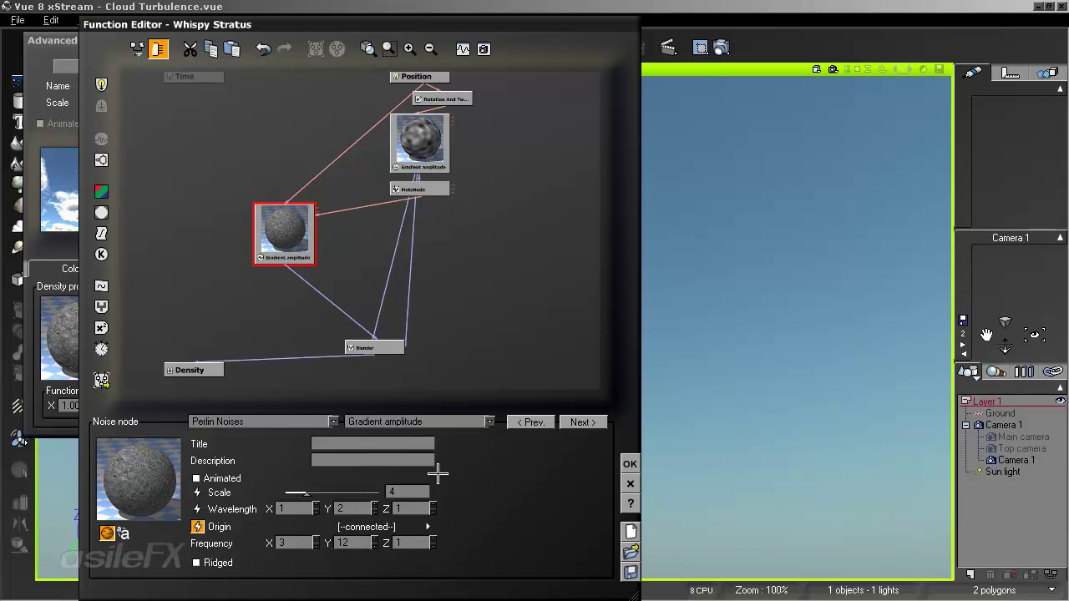
{"action": "left_click", "coordinate": [376, 349]}
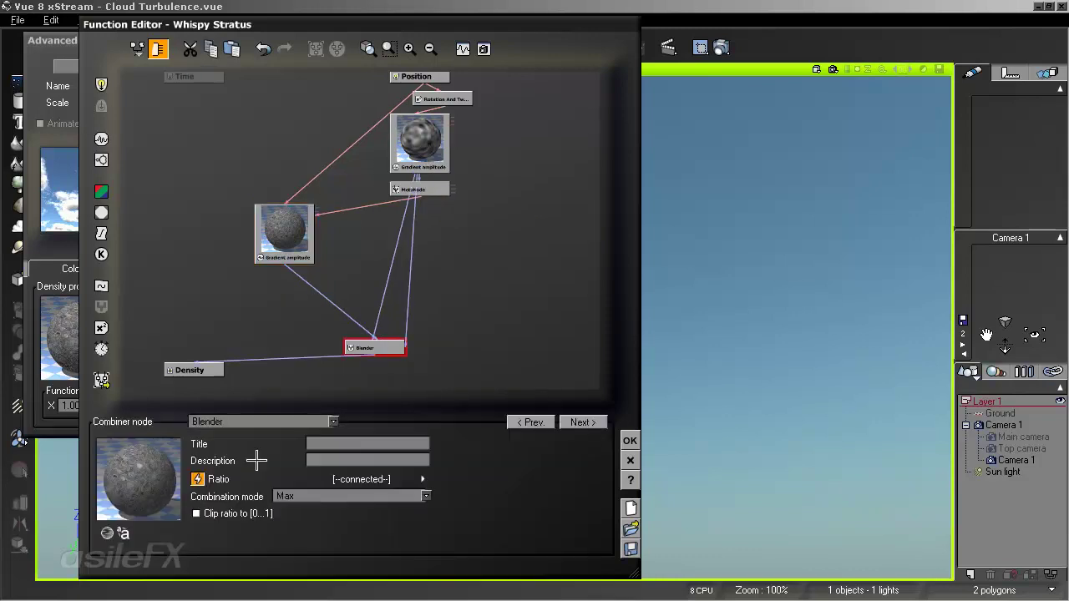
{"action": "left_click", "coordinate": [409, 306]}
{"action": "key", "text": "Delete"}
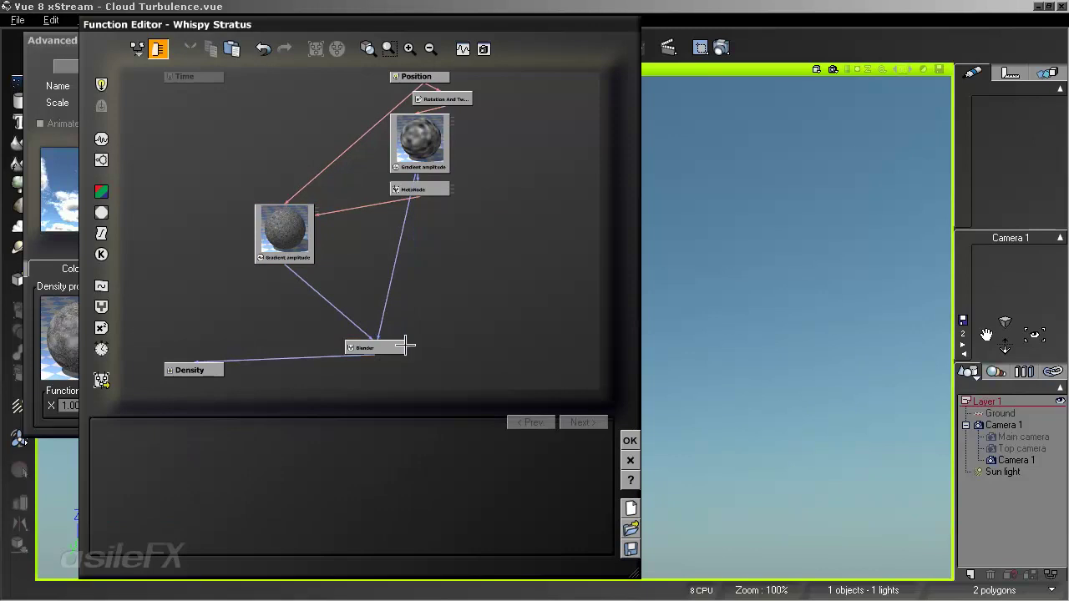
Drive the Blender's Ratio with the lower Gradient amplitude noise, accept all changes and render the sky.
{"action": "left_click_drag", "start_coordinate": [412, 347], "coordinate": [284, 234]}
{"action": "left_click", "coordinate": [380, 349]}
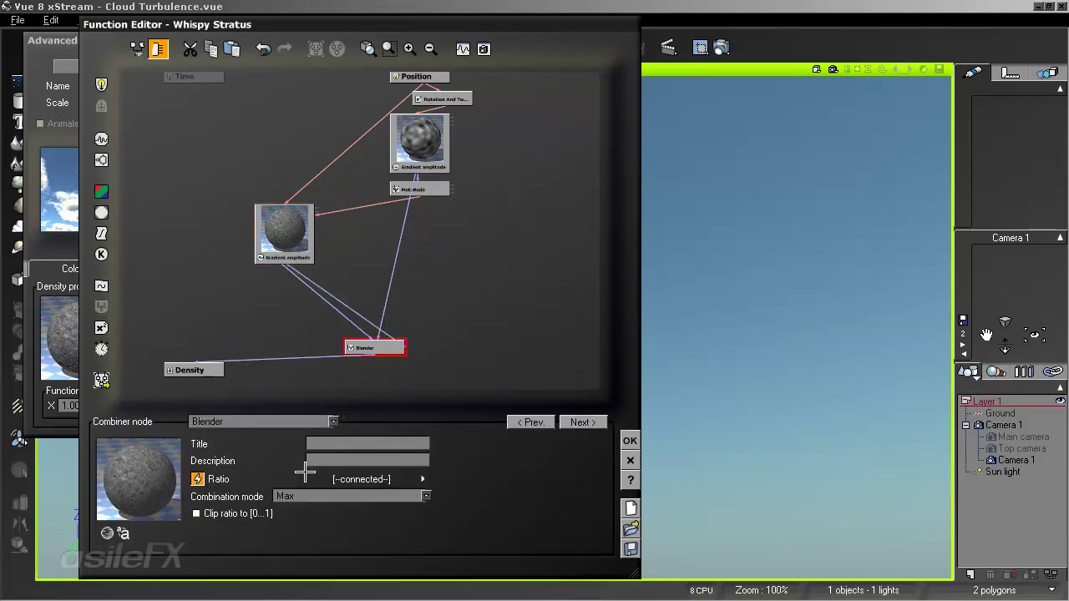
{"action": "left_click", "coordinate": [633, 440]}
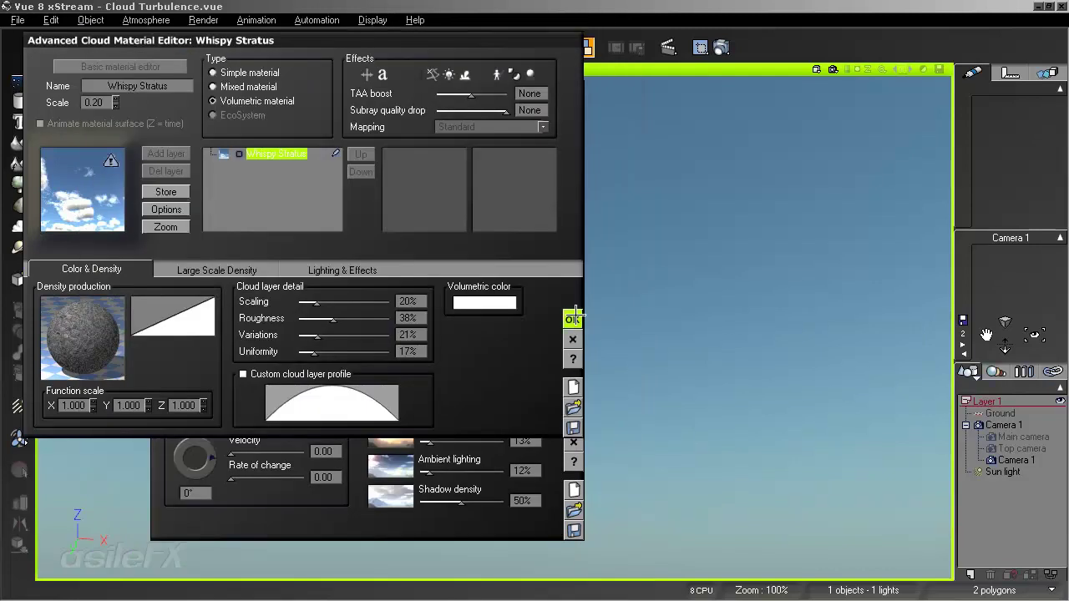
{"action": "left_click", "coordinate": [574, 319]}
{"action": "left_click", "coordinate": [573, 421]}
{"action": "left_click", "coordinate": [846, 69]}
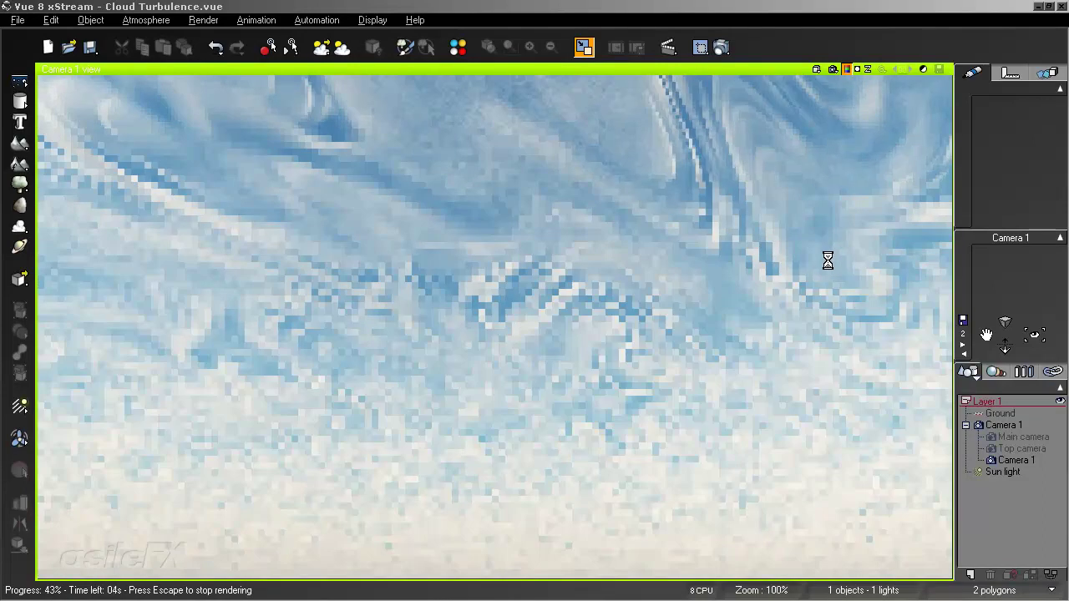
Load the Wisp_002 scene from the Lighting and Atmospherics collection without saving the current scene.
{"action": "key", "text": "ctrl+o"}
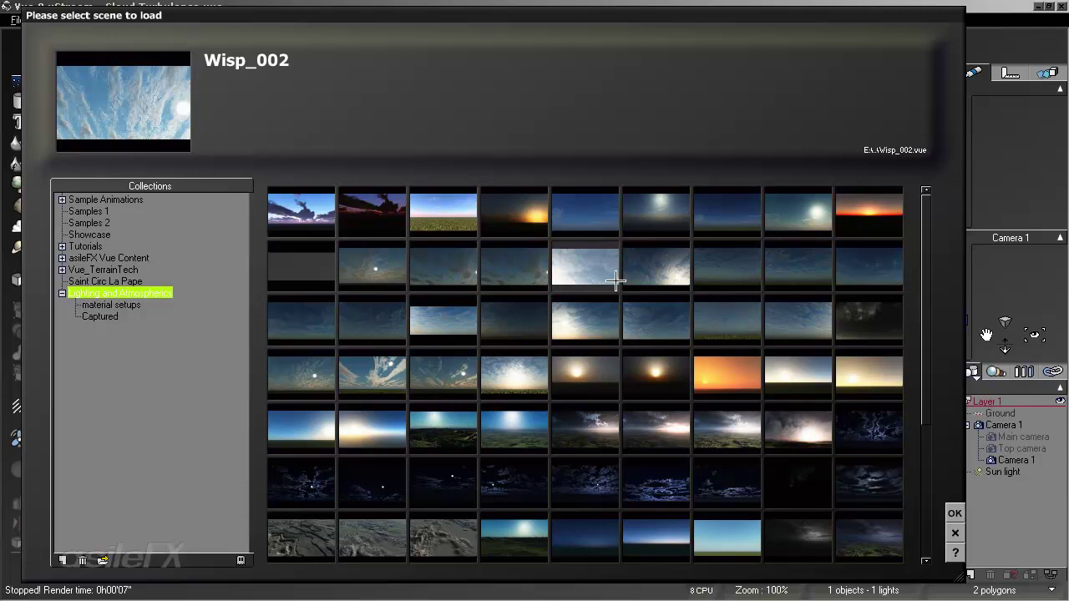
{"action": "left_click", "coordinate": [372, 268]}
{"action": "left_click", "coordinate": [443, 267]}
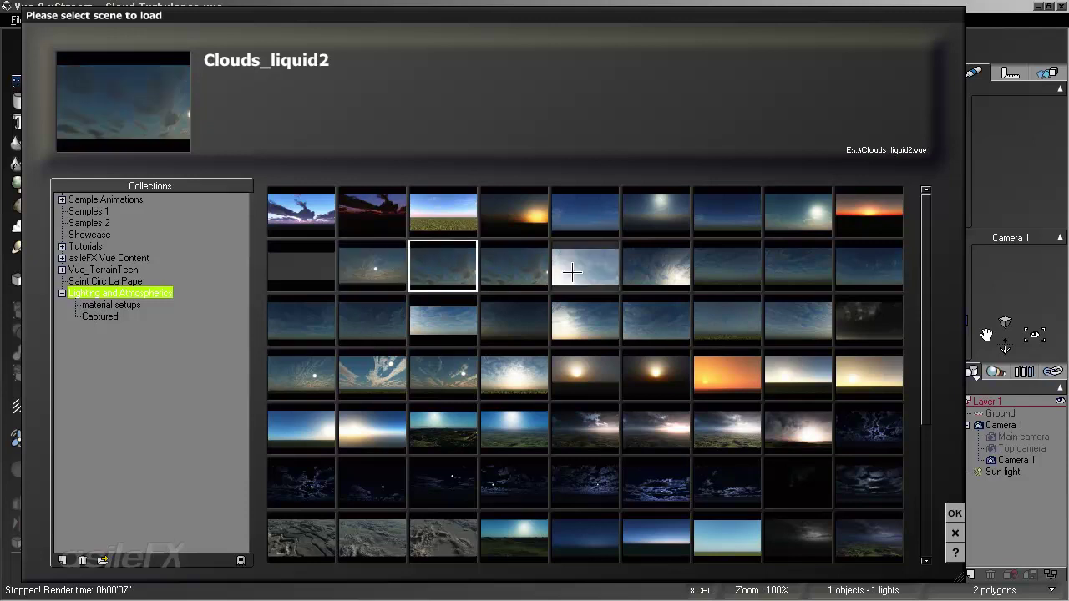
{"action": "left_click", "coordinate": [585, 267]}
{"action": "left_click", "coordinate": [656, 265]}
{"action": "left_click", "coordinate": [727, 265]}
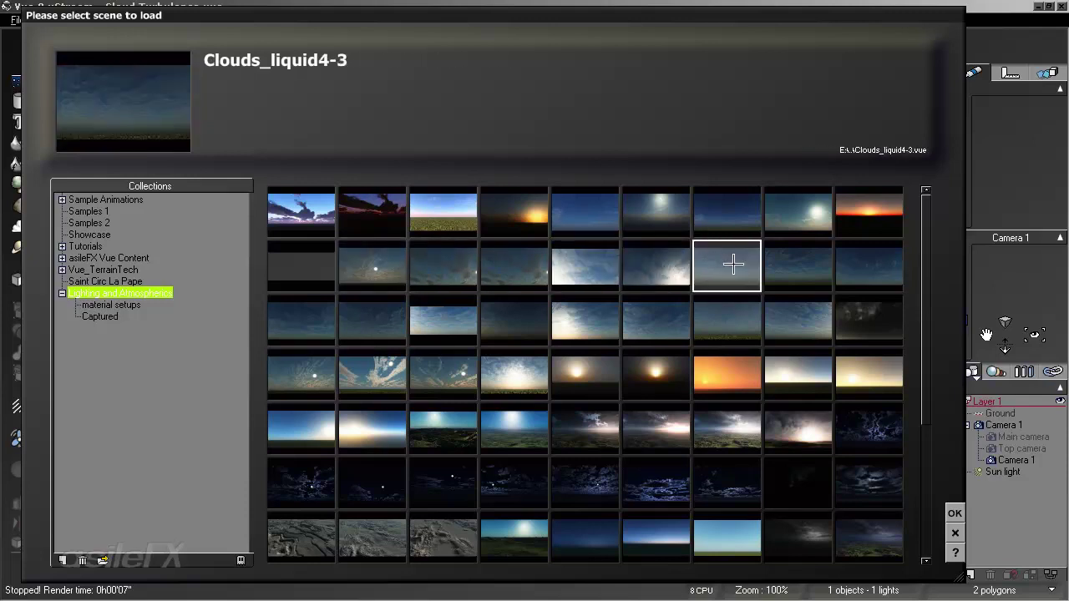
{"action": "left_click_drag", "start_coordinate": [925, 257], "coordinate": [930, 386]}
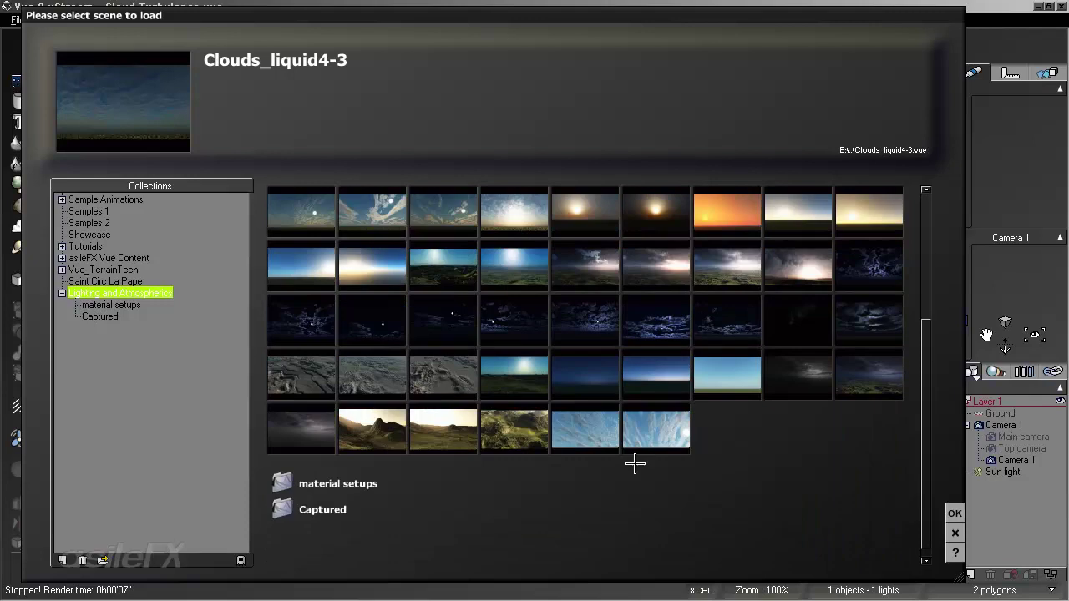
{"action": "left_click", "coordinate": [673, 424]}
{"action": "key", "text": "Return"}
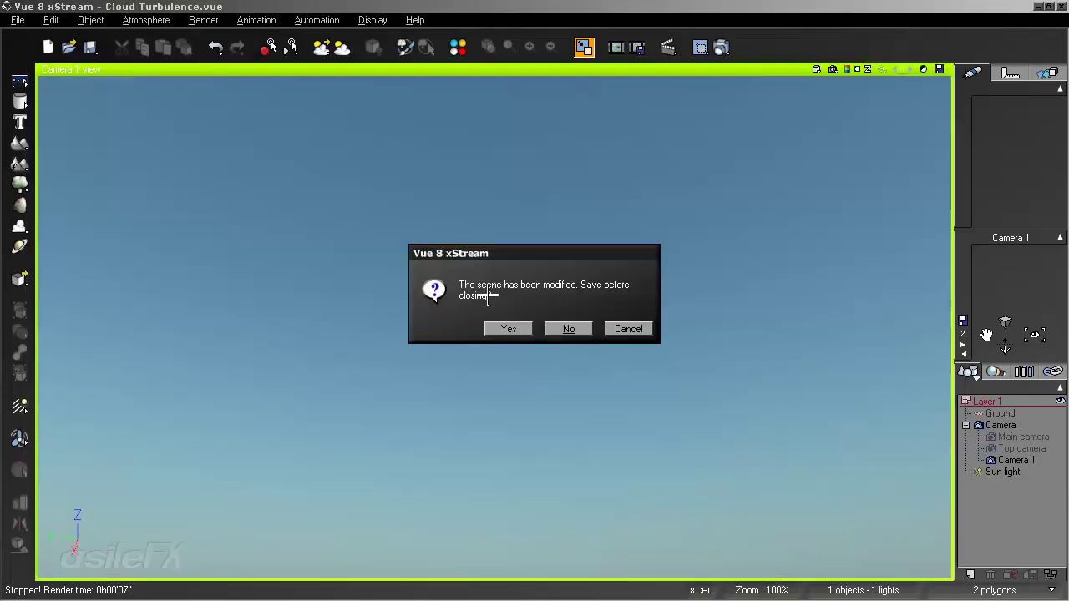
{"action": "left_click", "coordinate": [561, 329]}
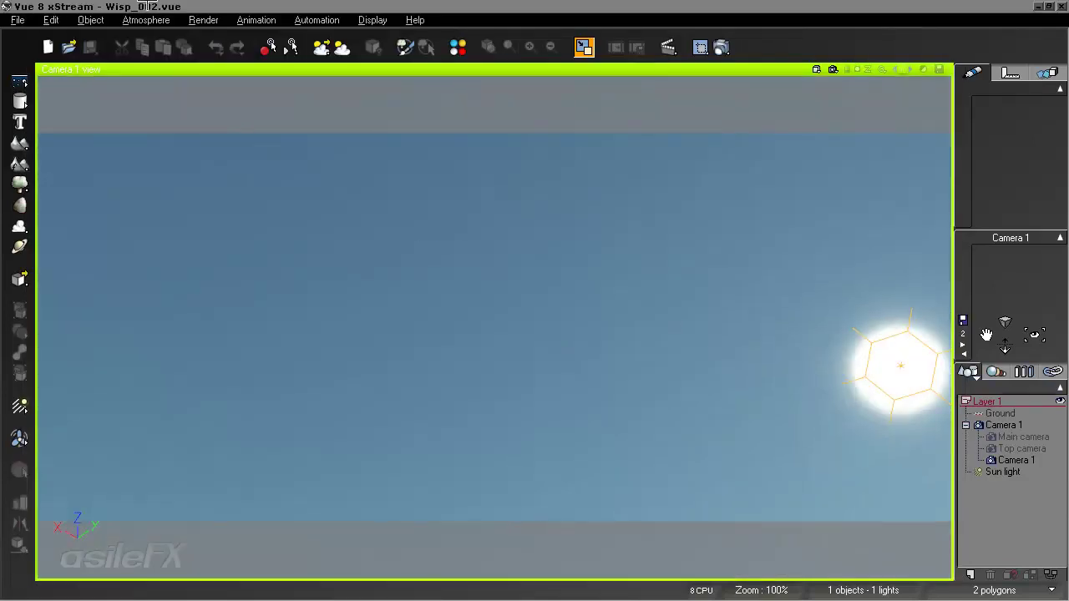
Open the density function of the Whispy Stratus cloud material in the Wisp_002 scene.
{"action": "left_click", "coordinate": [147, 20]}
{"action": "left_click", "coordinate": [162, 92]}
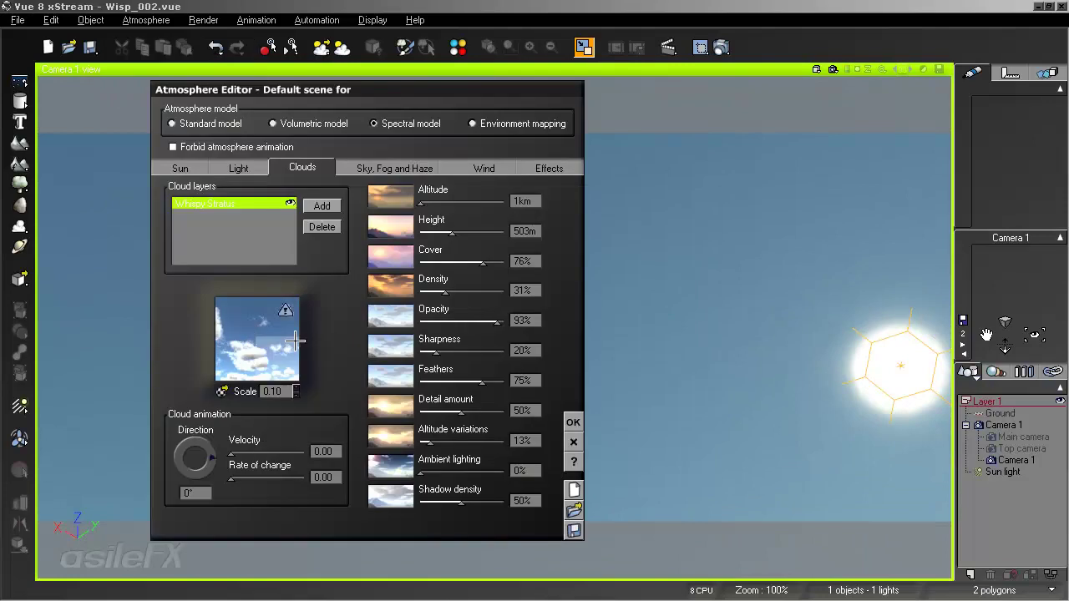
{"action": "double_click", "coordinate": [256, 337]}
{"action": "right_click", "coordinate": [149, 354]}
{"action": "left_click", "coordinate": [117, 342]}
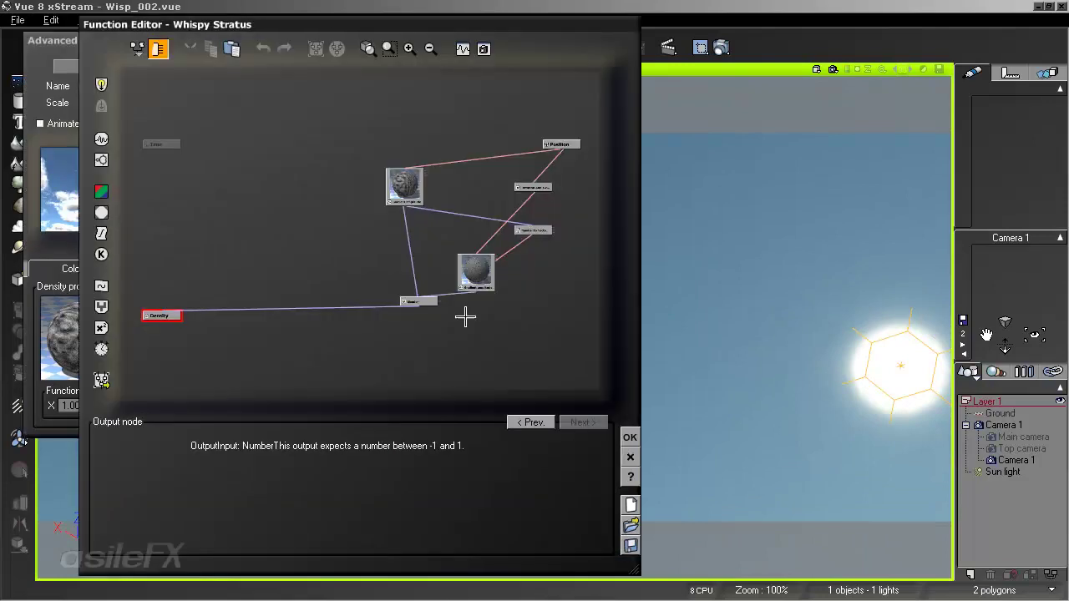
Rearrange the Wisp_002 density graph's noise and Rotation And Twist nodes and examine the Blender and noise settings.
{"action": "left_click", "coordinate": [409, 48]}
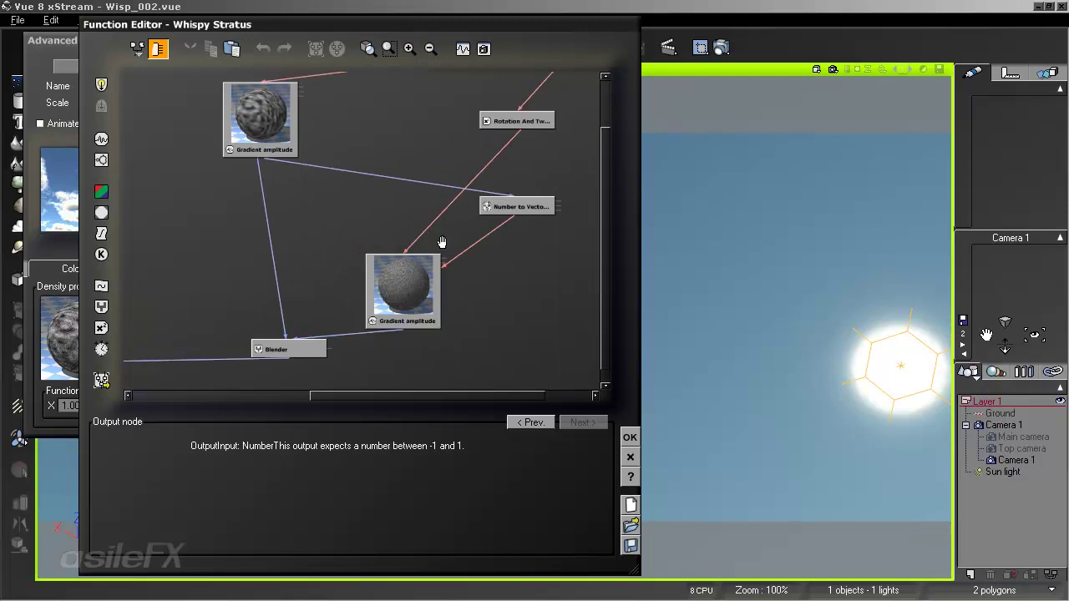
{"action": "left_click_drag", "start_coordinate": [241, 134], "coordinate": [296, 192]}
{"action": "left_click", "coordinate": [276, 352]}
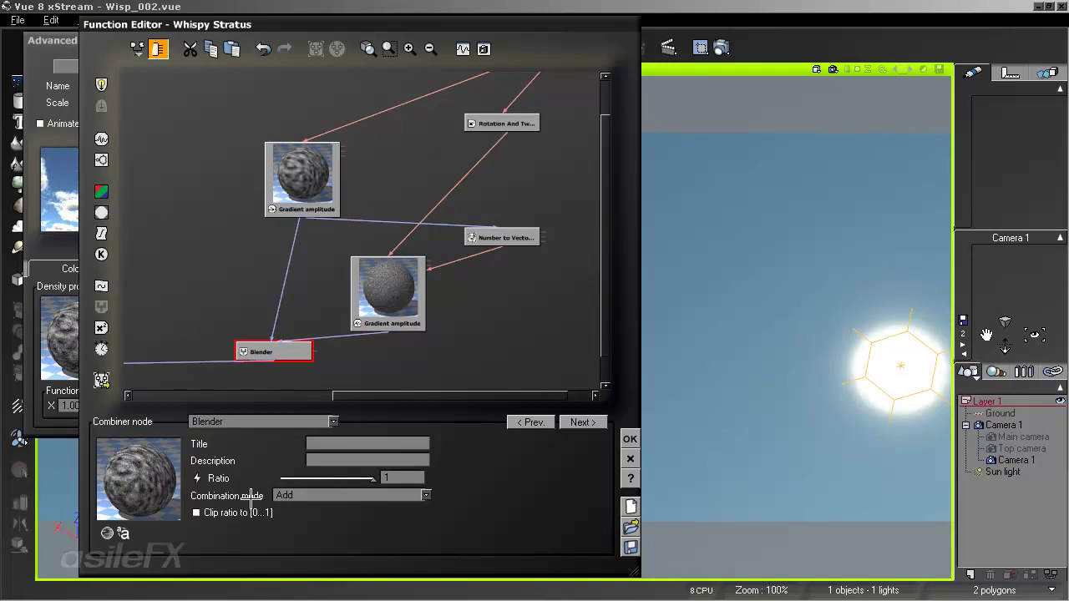
{"action": "left_click", "coordinate": [386, 287]}
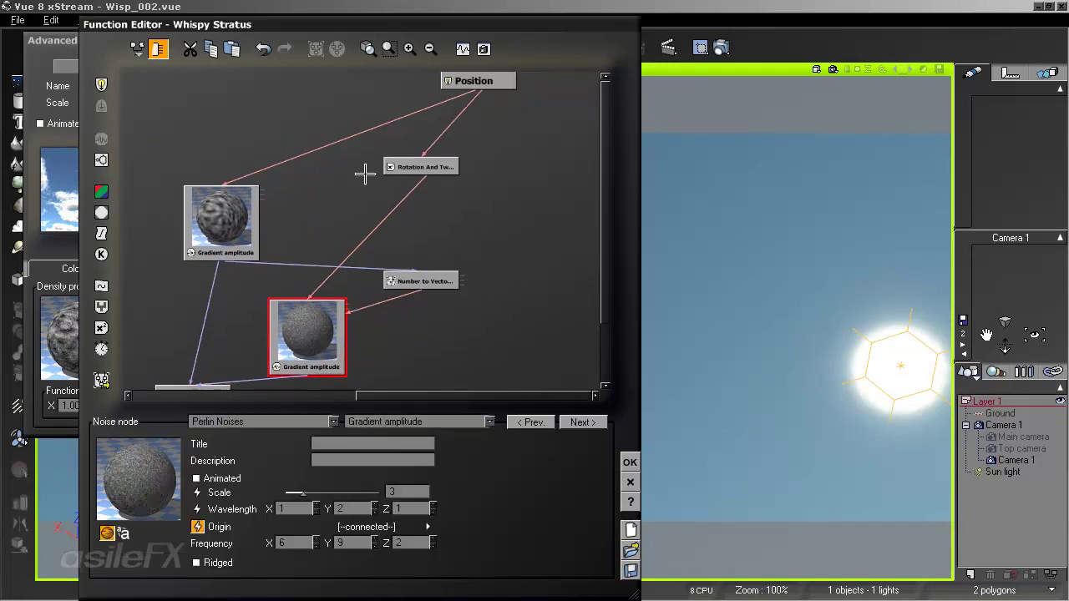
{"action": "left_click_drag", "start_coordinate": [442, 167], "coordinate": [357, 196]}
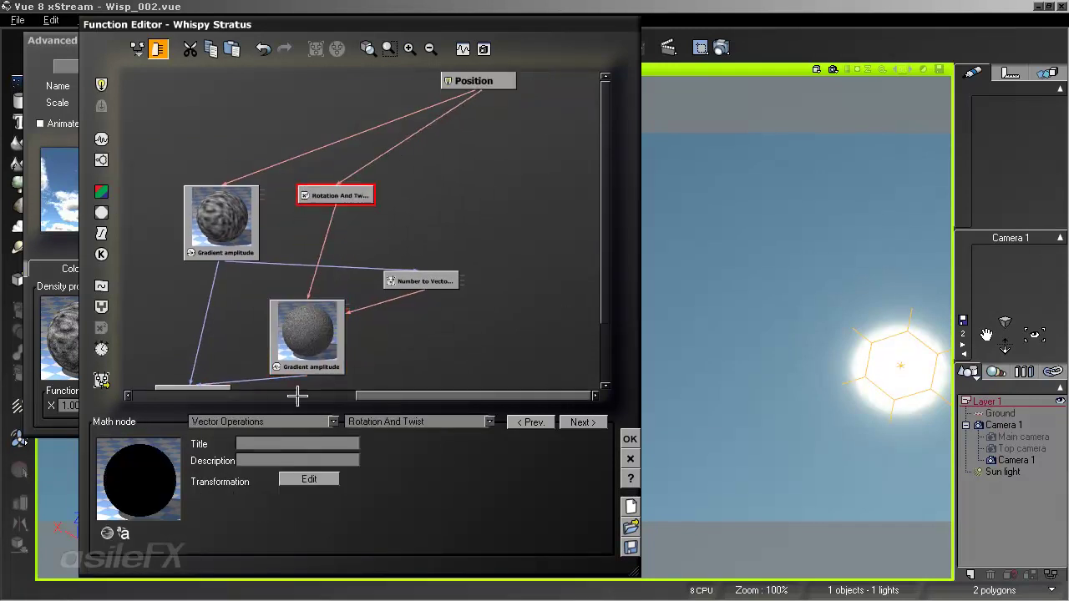
{"action": "left_click", "coordinate": [306, 341]}
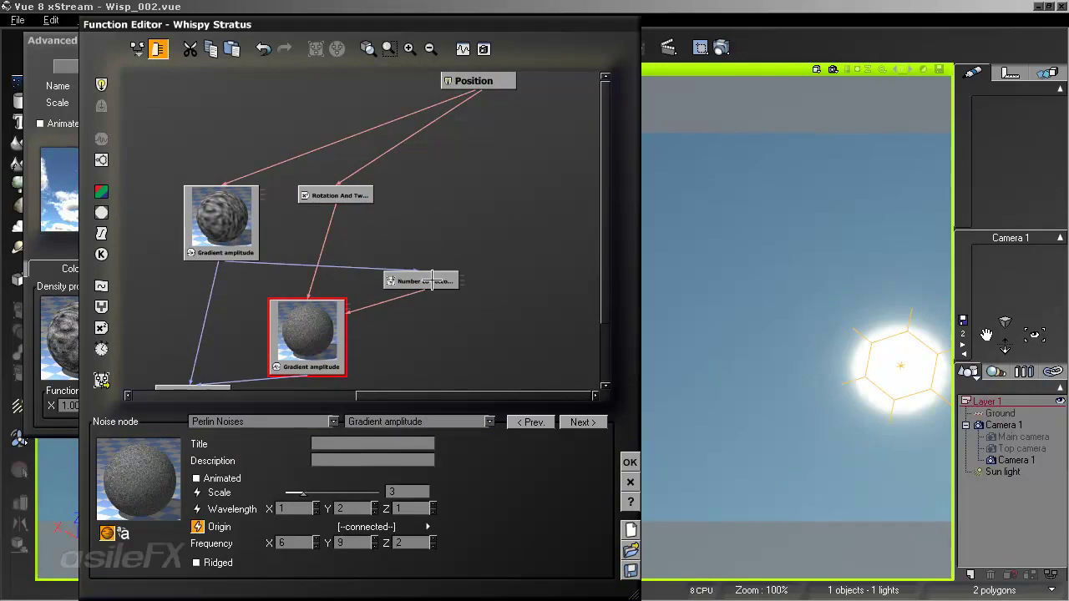
{"action": "left_click_drag", "start_coordinate": [212, 232], "coordinate": [212, 203]}
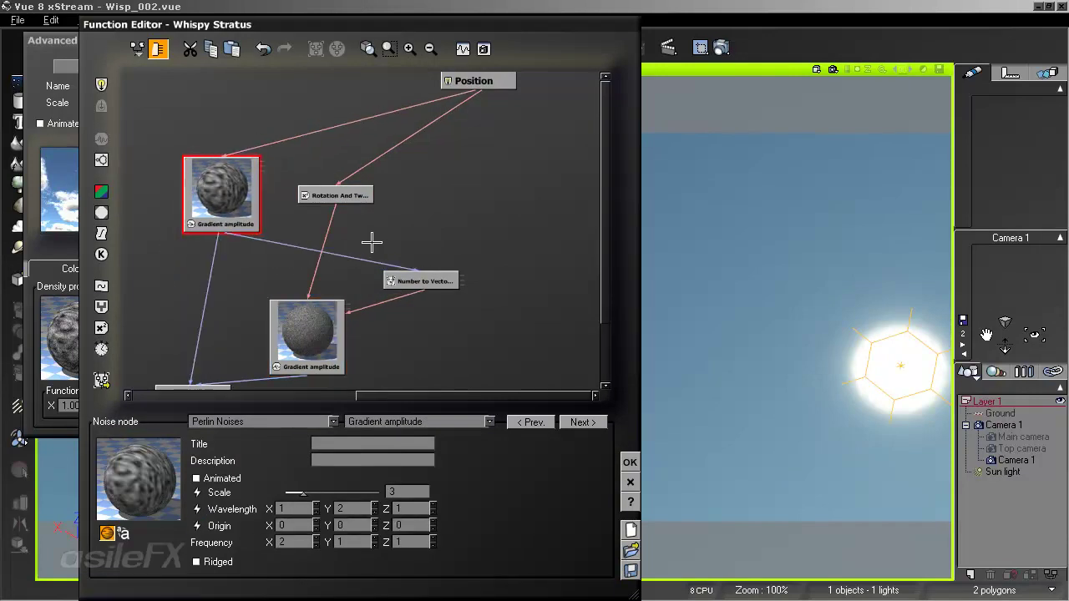
Examine the Number to Vector node's multipliers and the Scale and Frequency settings of both Gradient amplitude noises.
{"action": "left_click", "coordinate": [412, 282]}
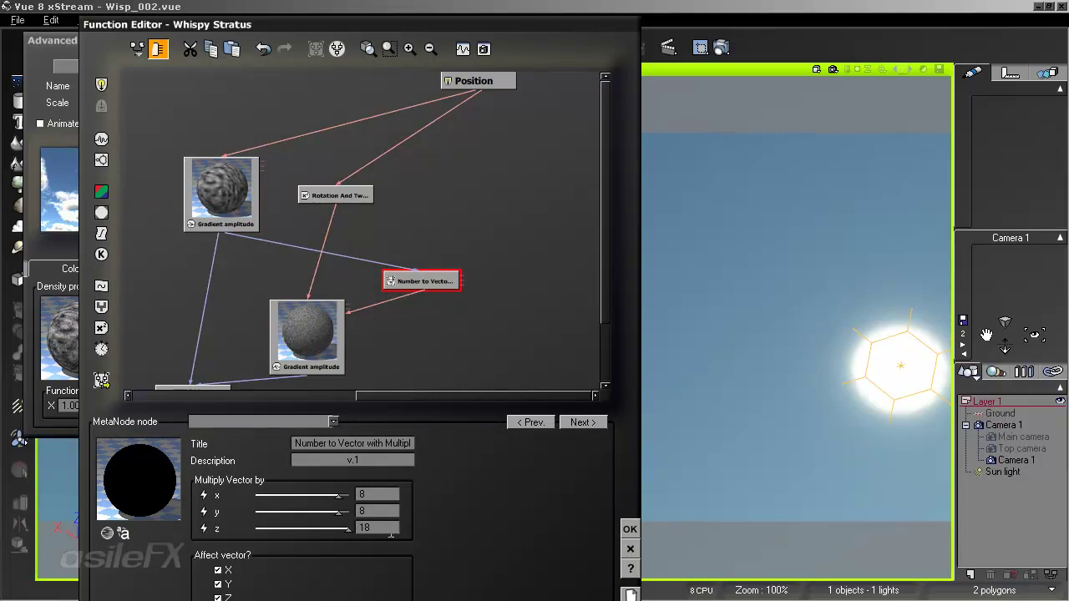
{"action": "double_click", "coordinate": [386, 529]}
{"action": "left_click", "coordinate": [238, 171]}
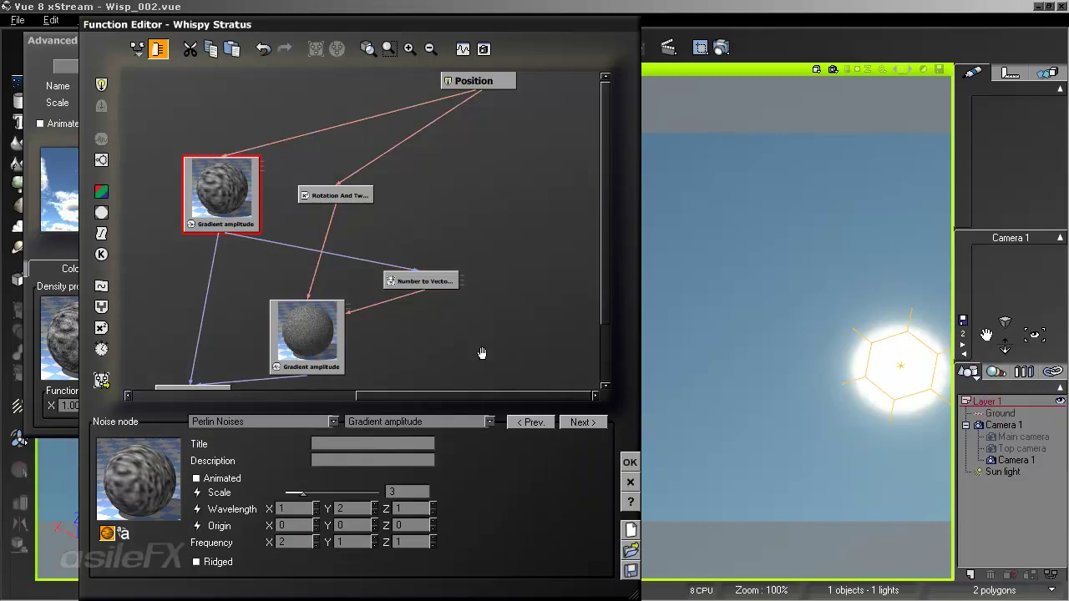
{"action": "left_click_drag", "start_coordinate": [482, 353], "coordinate": [542, 306]}
{"action": "left_click", "coordinate": [343, 292]}
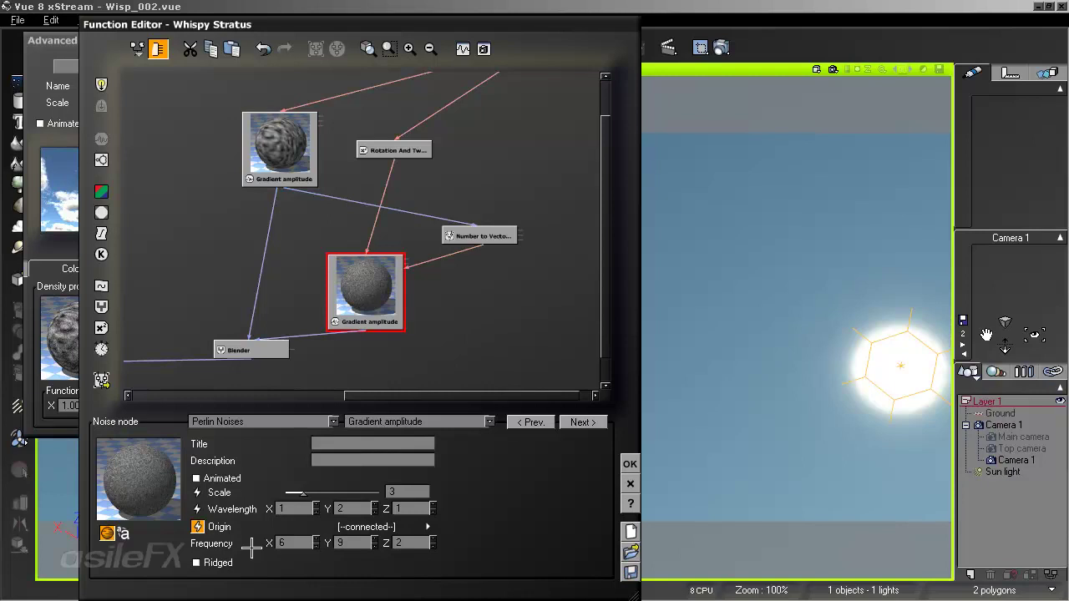
Close the function, material and atmosphere editors, turn the camera slightly and render the Wisp_002 sky.
{"action": "left_click", "coordinate": [286, 136]}
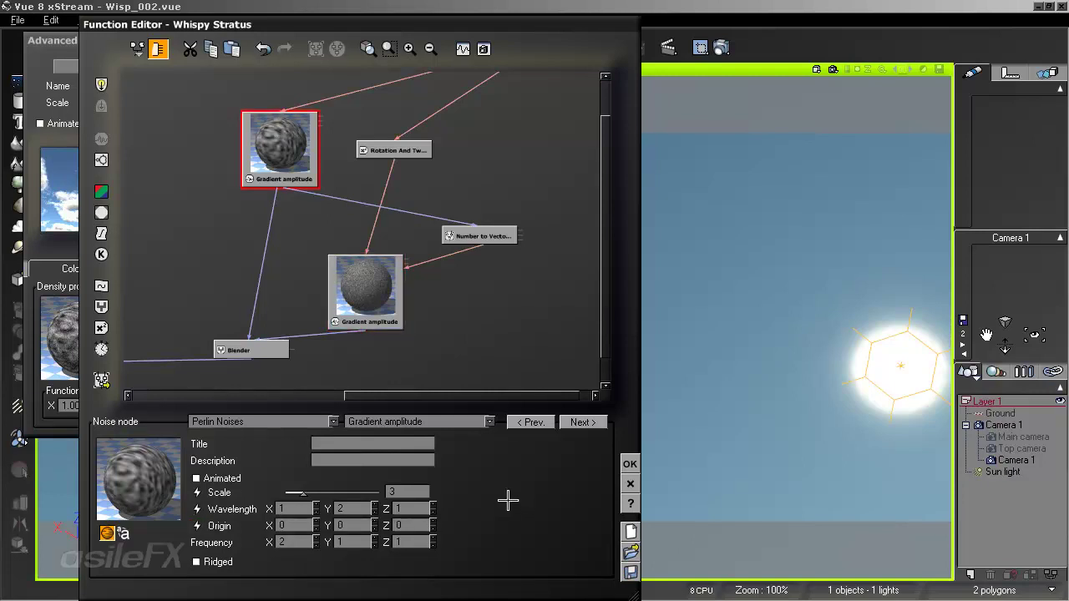
{"action": "left_click", "coordinate": [629, 464]}
{"action": "left_click", "coordinate": [568, 342]}
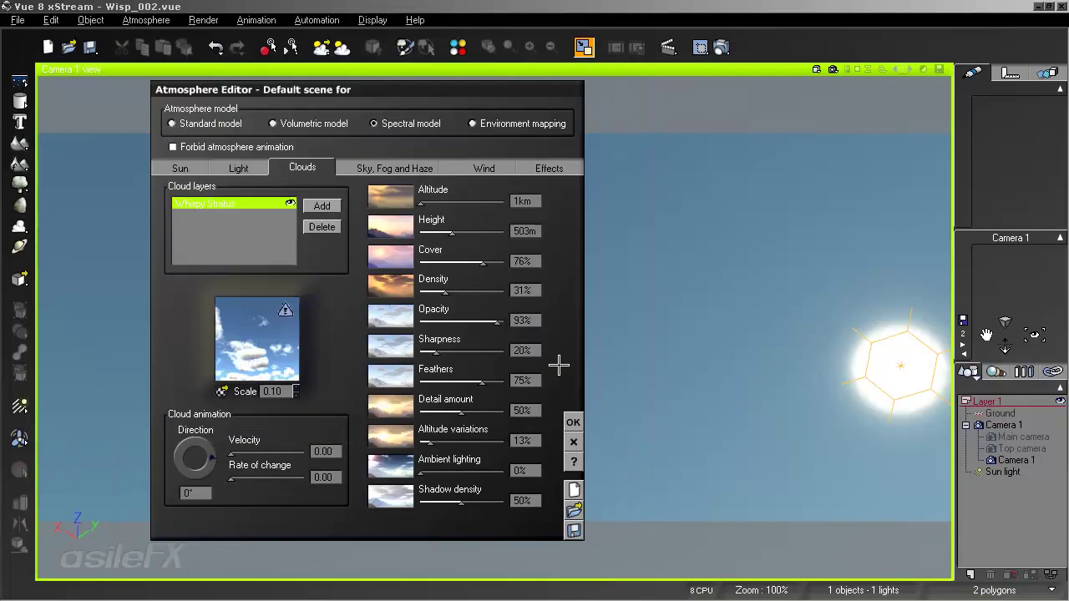
{"action": "left_click", "coordinate": [574, 442]}
{"action": "right_click_drag", "start_coordinate": [831, 293], "coordinate": [798, 260]}
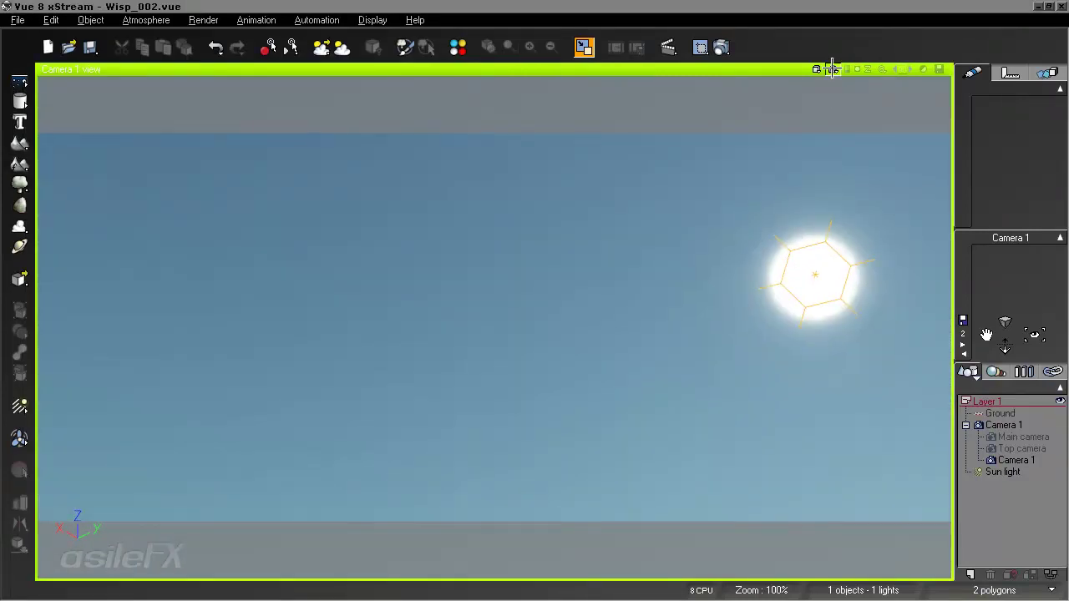
{"action": "left_click", "coordinate": [832, 68]}
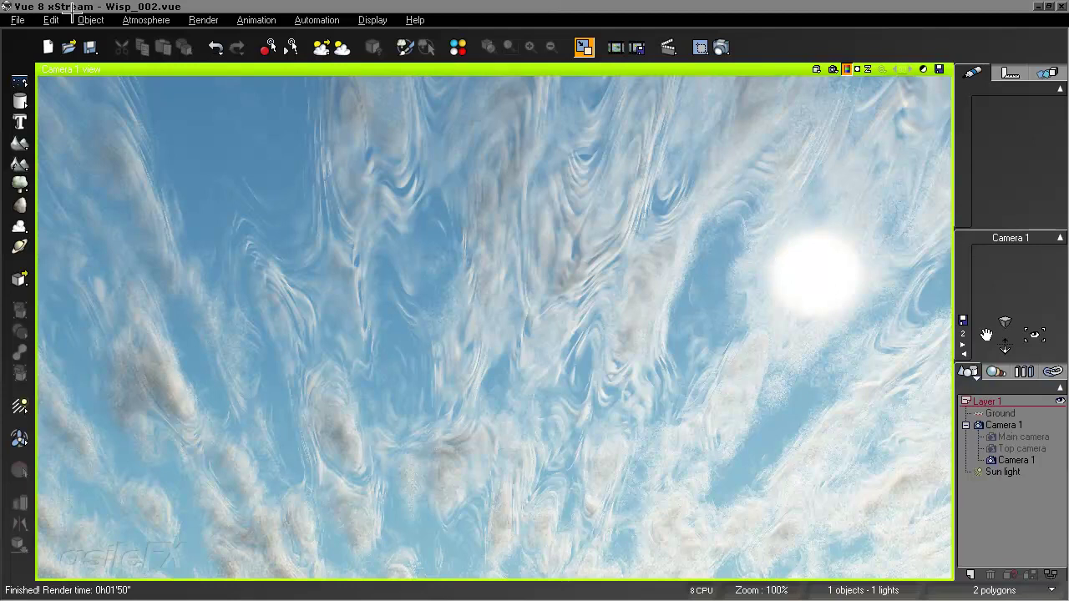
Lower the Whispy Stratus cloud layer's Density to 7% and re-render the camera view until most of the sky is drawn.
{"action": "left_click", "coordinate": [158, 20]}
{"action": "left_click", "coordinate": [178, 90]}
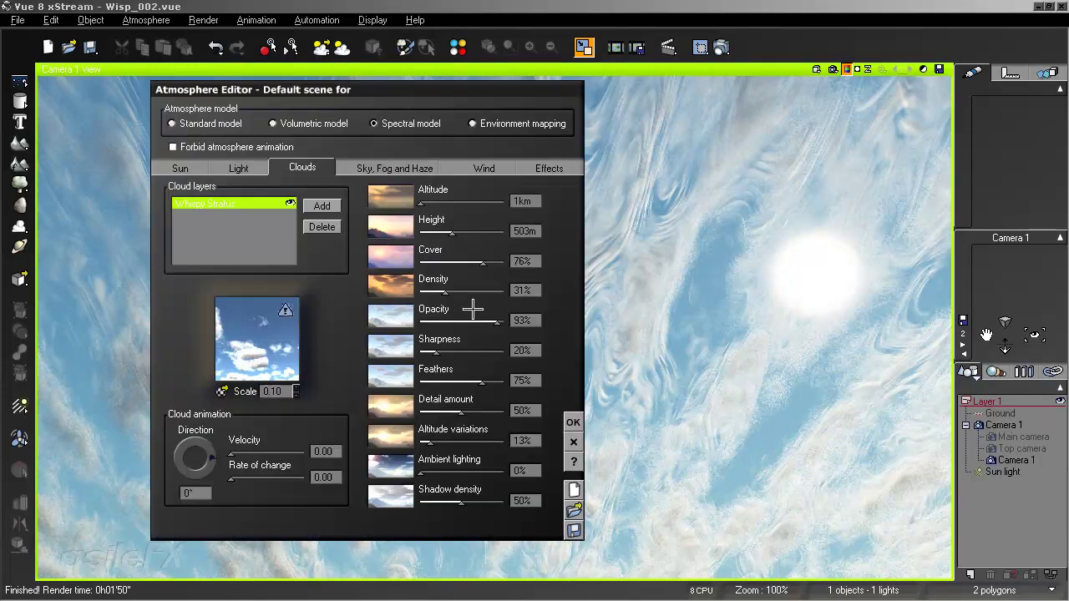
{"action": "left_click_drag", "start_coordinate": [471, 290], "coordinate": [451, 289]}
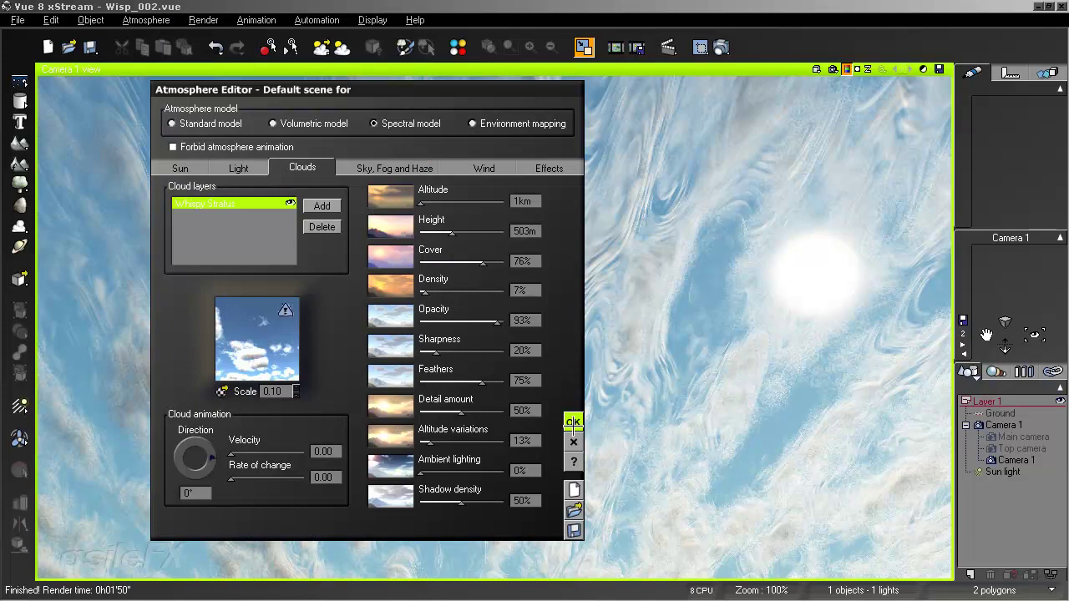
{"action": "left_click", "coordinate": [573, 422]}
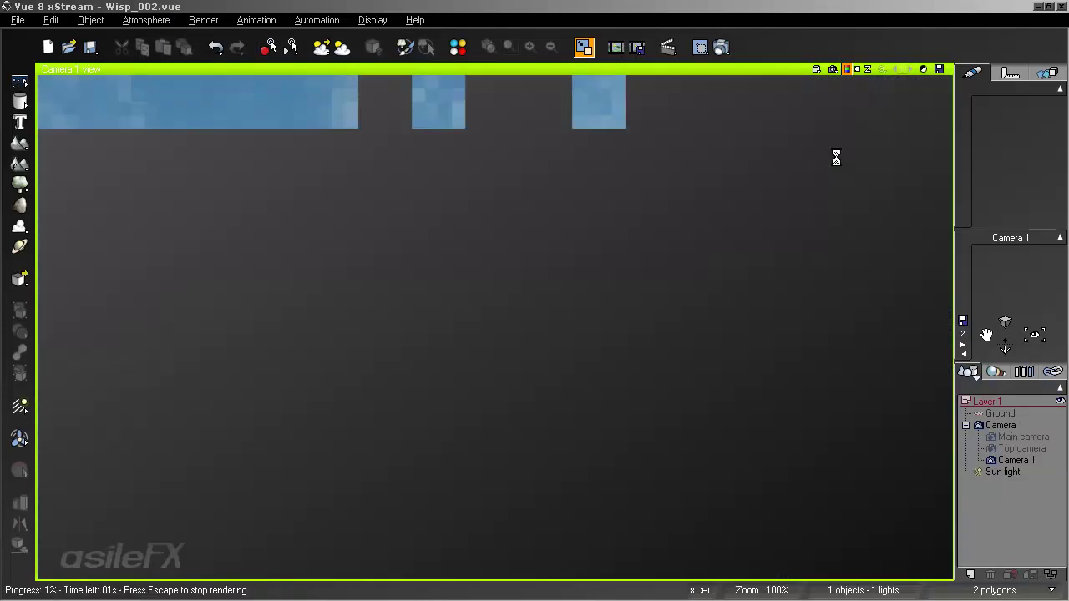
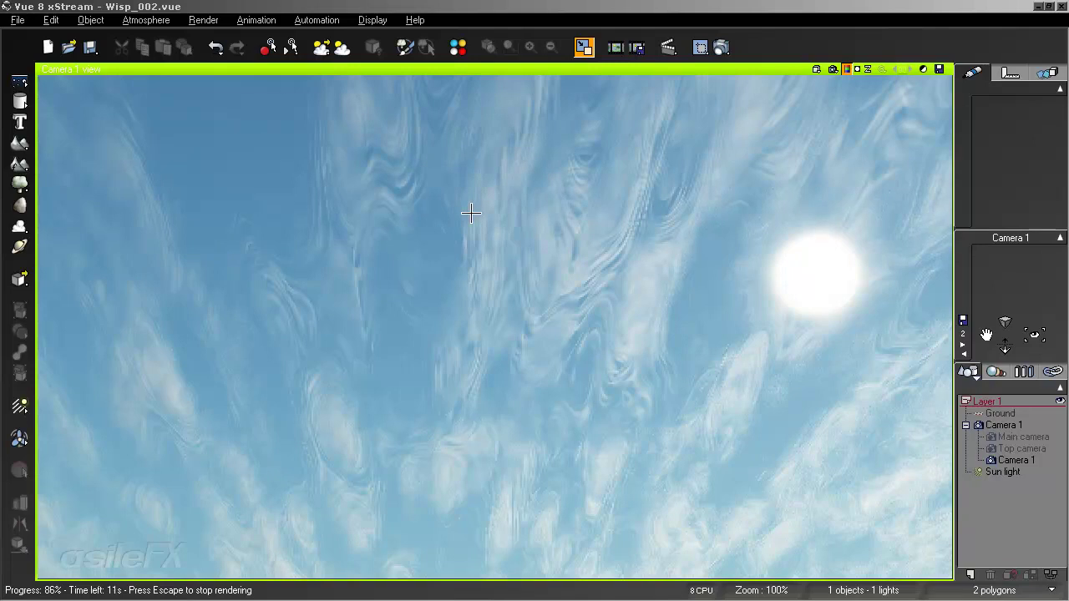
{"action": "key", "text": "Escape"}
Open the density production function of the Whispy Stratus cloud material for editing.
{"action": "key", "text": "F4"}
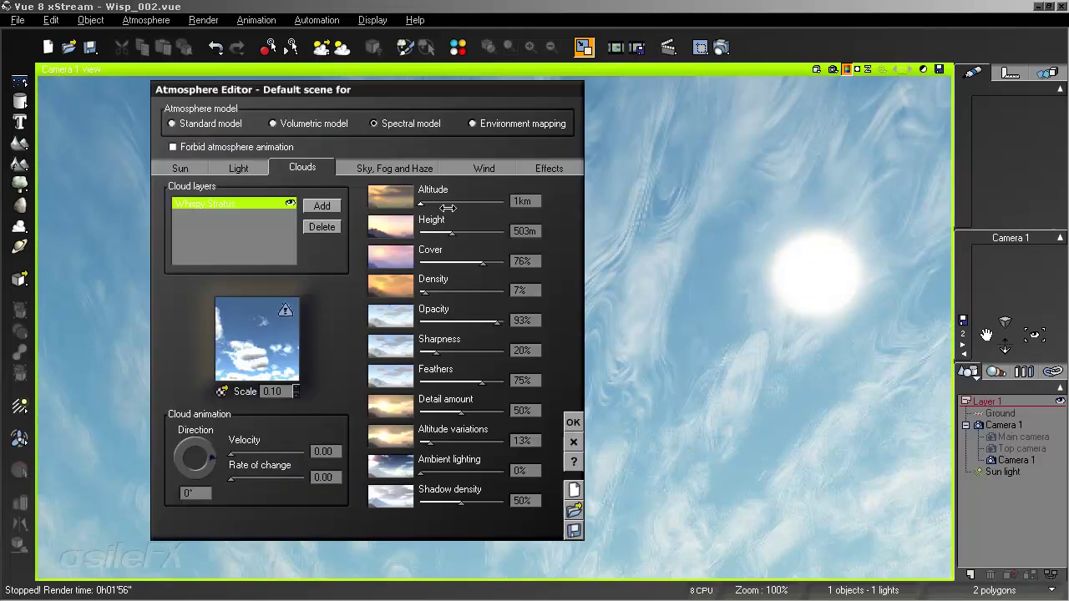
{"action": "right_click", "coordinate": [262, 346]}
{"action": "left_click", "coordinate": [287, 354]}
{"action": "right_click", "coordinate": [87, 314]}
{"action": "left_click", "coordinate": [92, 319]}
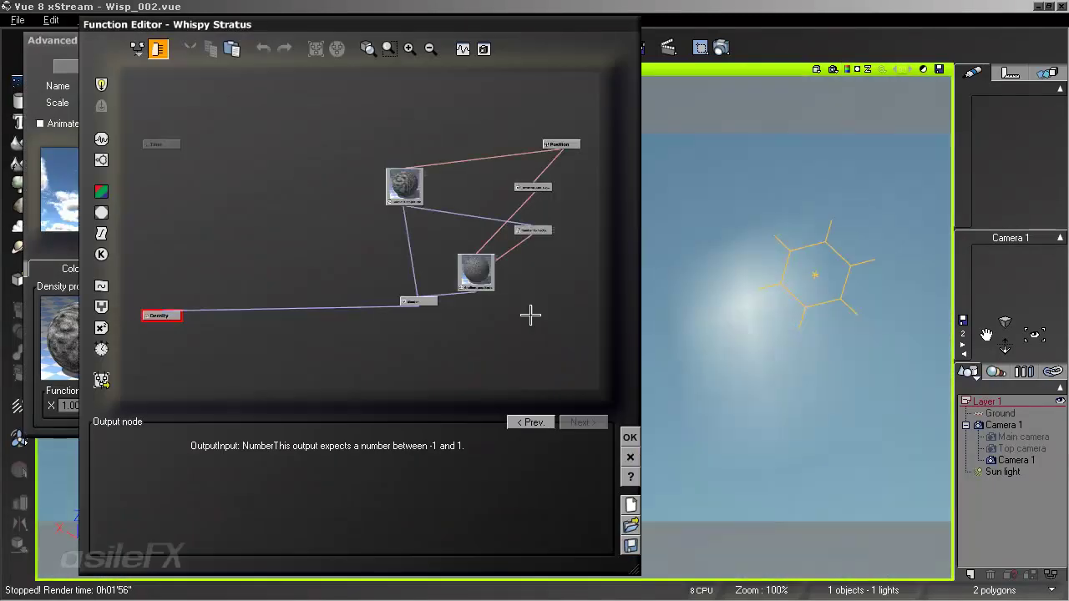
Replace the upper Gradient amplitude noise with a Simple Fractal node and check the frequency options of its base noise.
{"action": "left_click", "coordinate": [405, 189]}
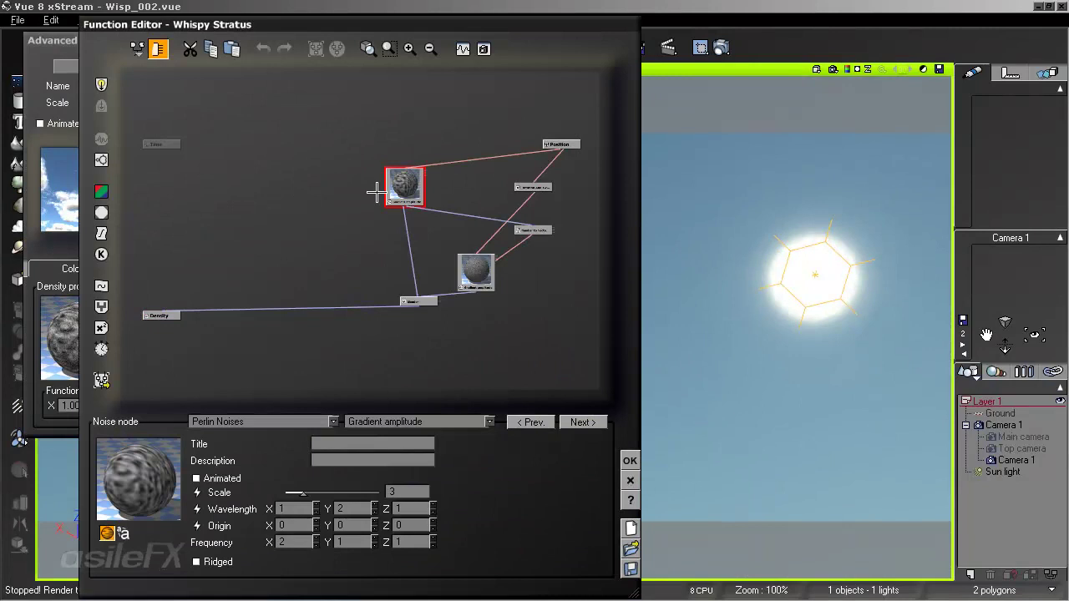
{"action": "left_click", "coordinate": [101, 159]}
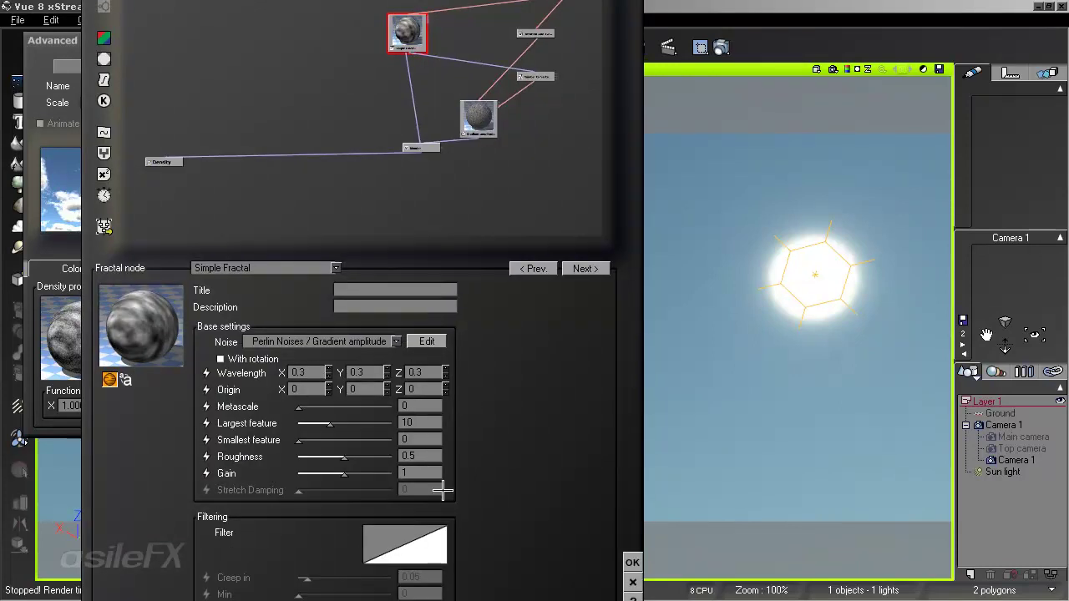
{"action": "left_click", "coordinate": [427, 342]}
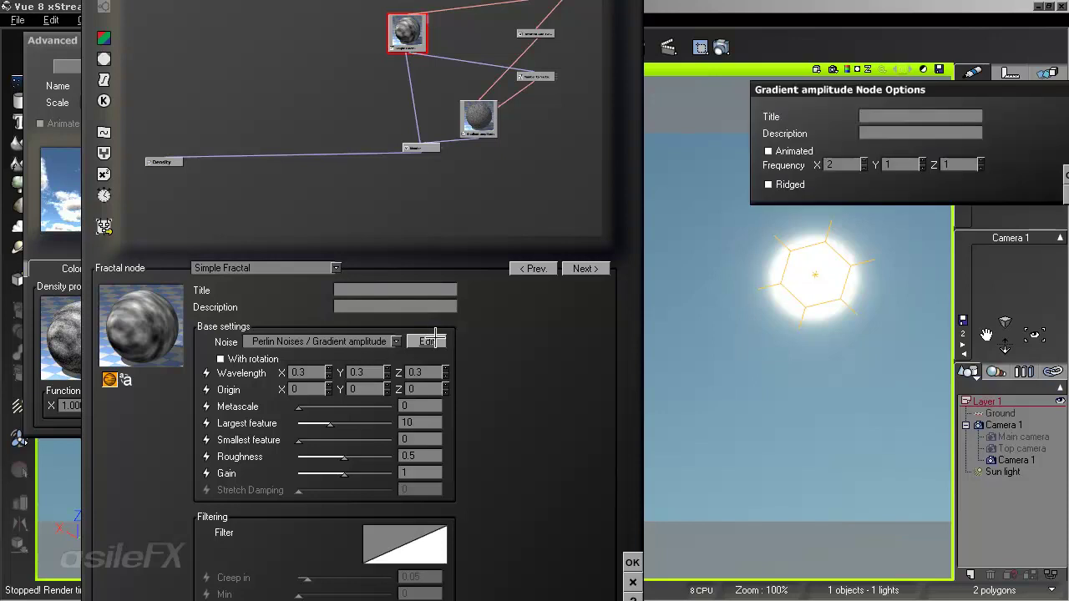
{"action": "left_click_drag", "start_coordinate": [867, 88], "coordinate": [766, 94]}
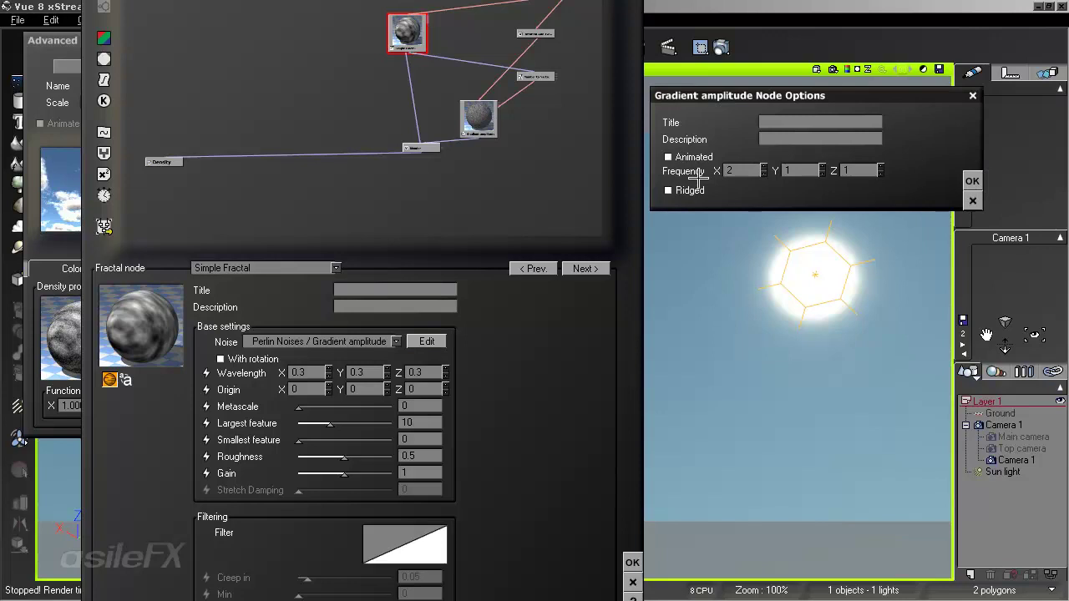
{"action": "left_click", "coordinate": [973, 200]}
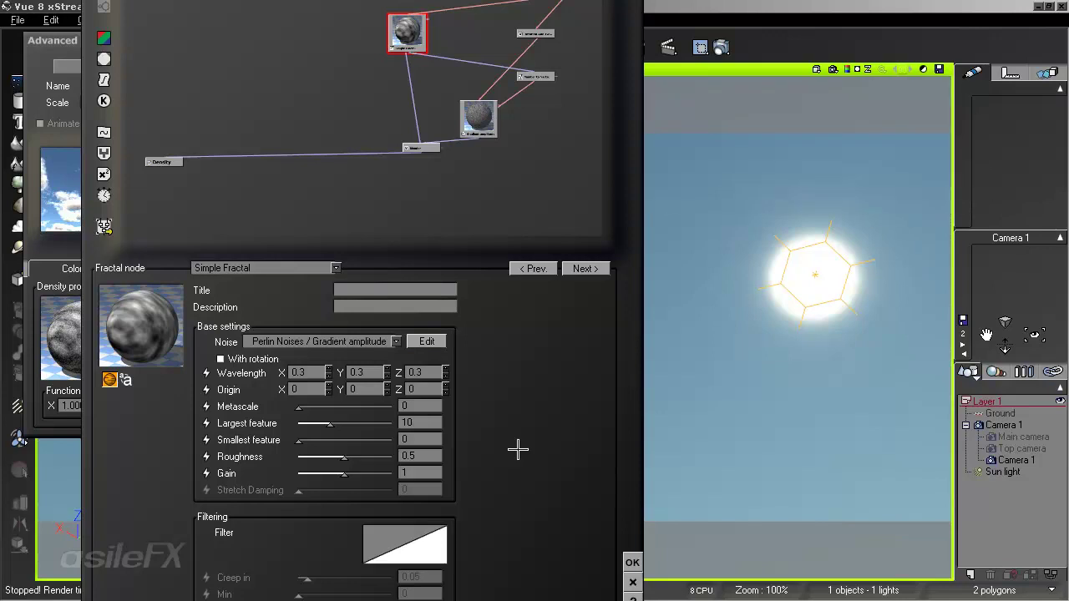
Raise the Simple Fractal node's Roughness, accept the changes in all cloud editors and run a partial render of the sky.
{"action": "left_click_drag", "start_coordinate": [361, 452], "coordinate": [298, 456]}
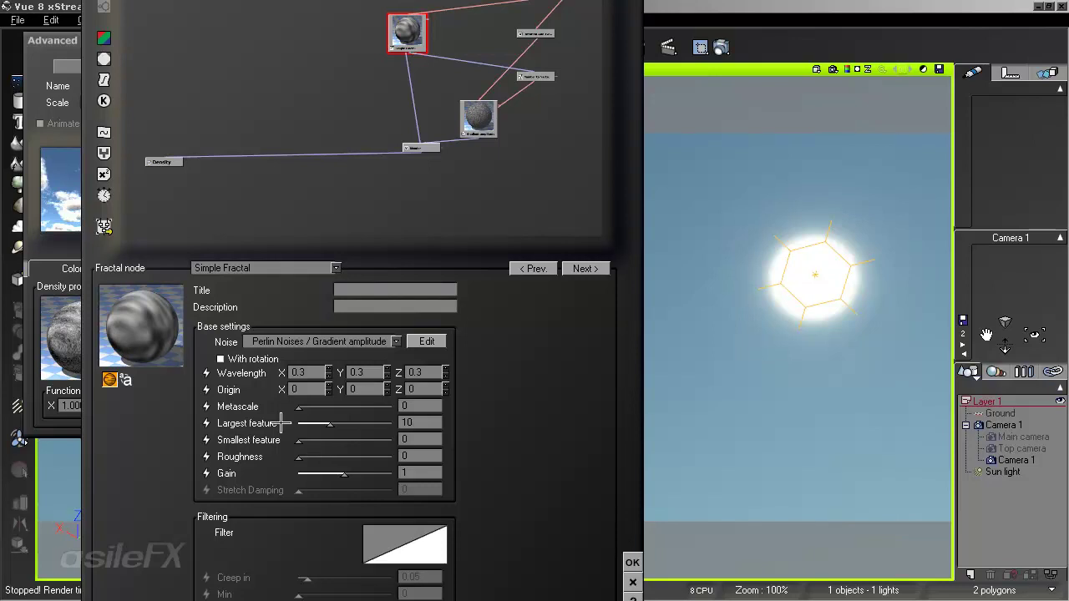
{"action": "left_click_drag", "start_coordinate": [323, 456], "coordinate": [379, 461]}
{"action": "left_click", "coordinate": [632, 562]}
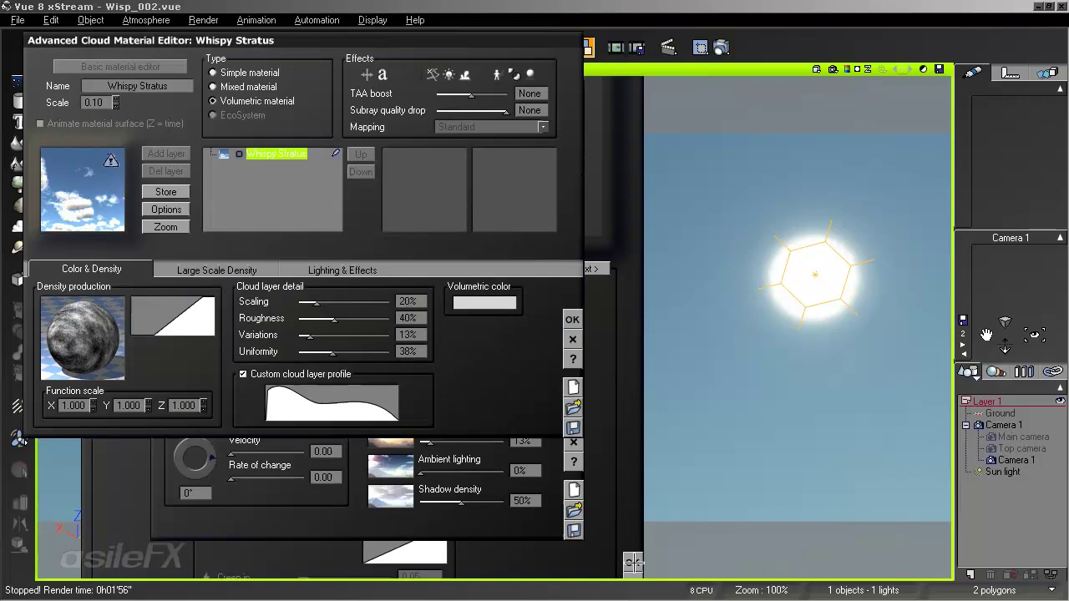
{"action": "left_click", "coordinate": [572, 317]}
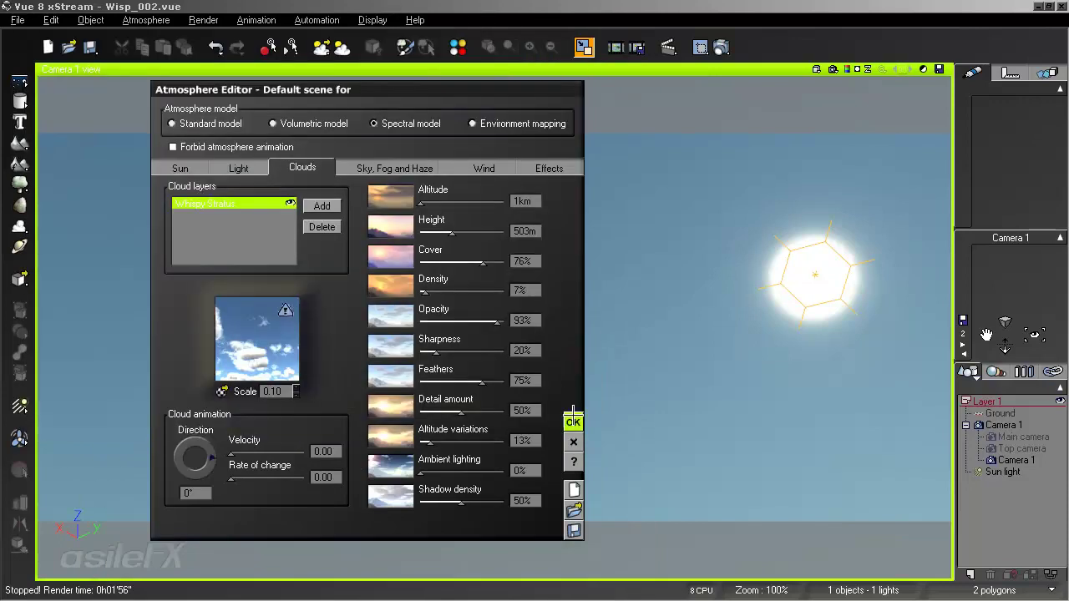
{"action": "left_click", "coordinate": [573, 417]}
{"action": "left_click", "coordinate": [836, 70]}
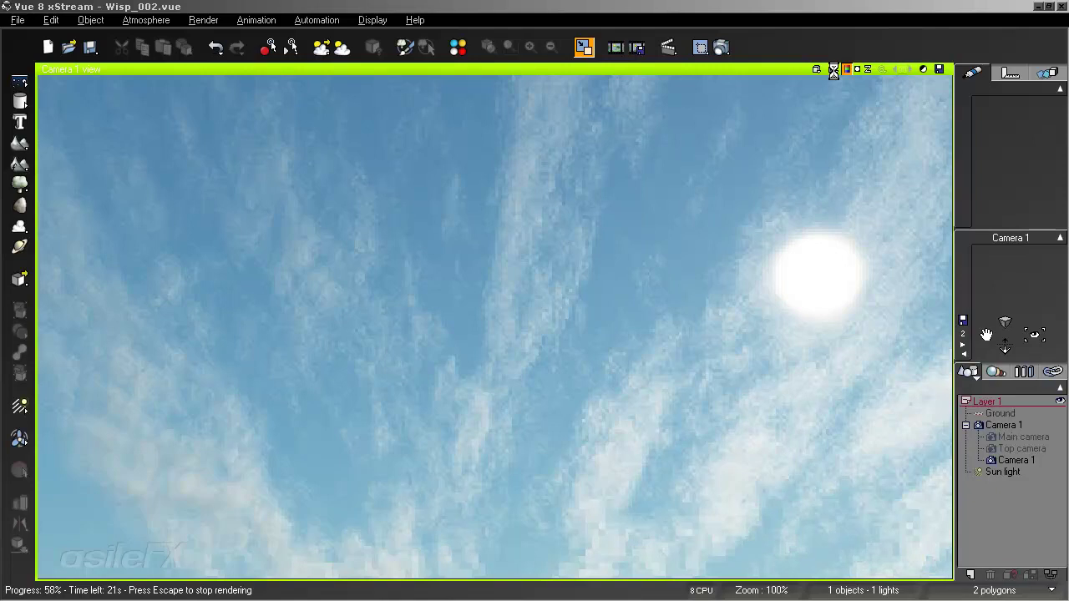
{"action": "left_click", "coordinate": [833, 69]}
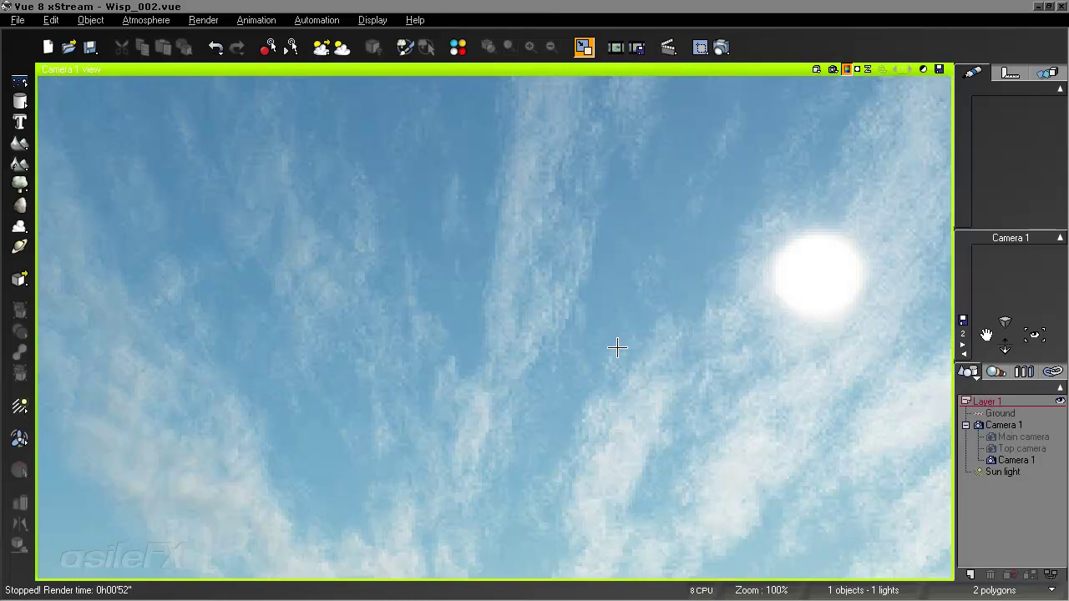
Load the Clouds_liquid7 scene from the Lighting and Atmospherics collection without saving the current scene, and render it.
{"action": "left_click", "coordinate": [17, 19]}
{"action": "left_click", "coordinate": [29, 51]}
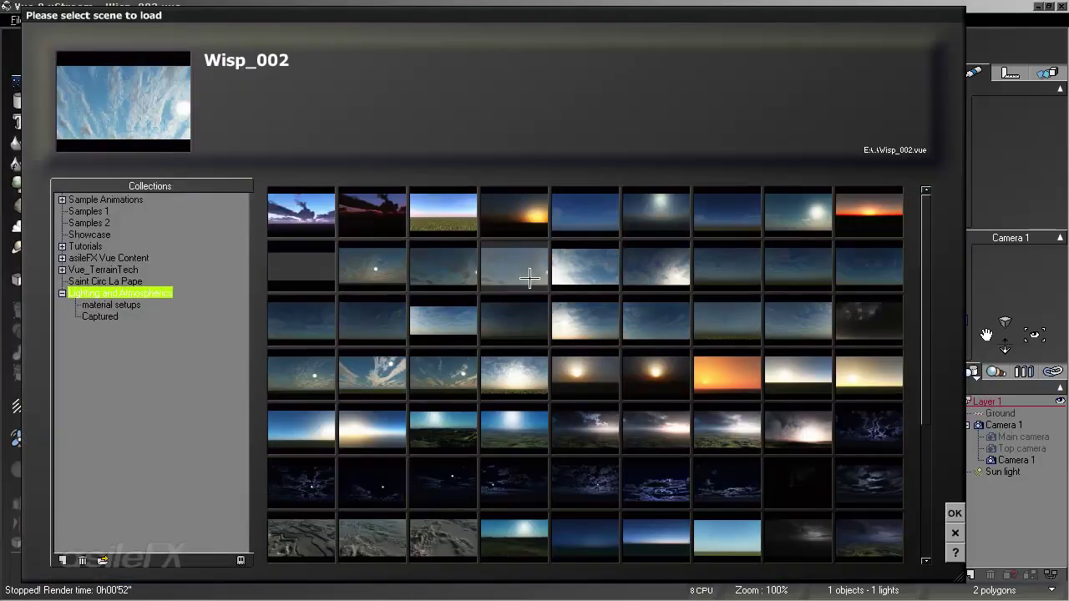
{"action": "left_click", "coordinate": [667, 299]}
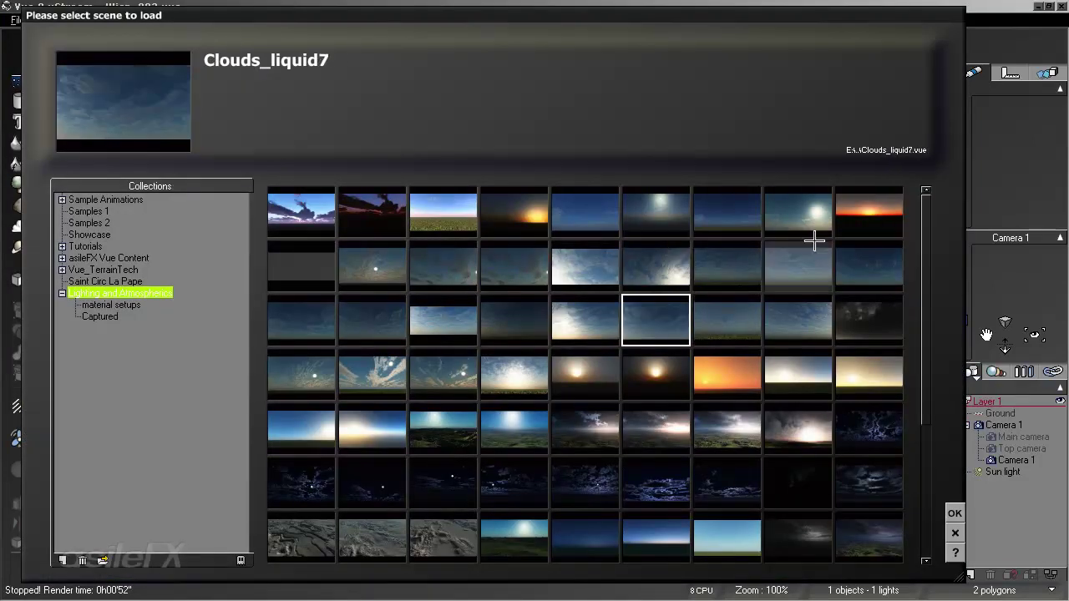
{"action": "left_click", "coordinate": [955, 513]}
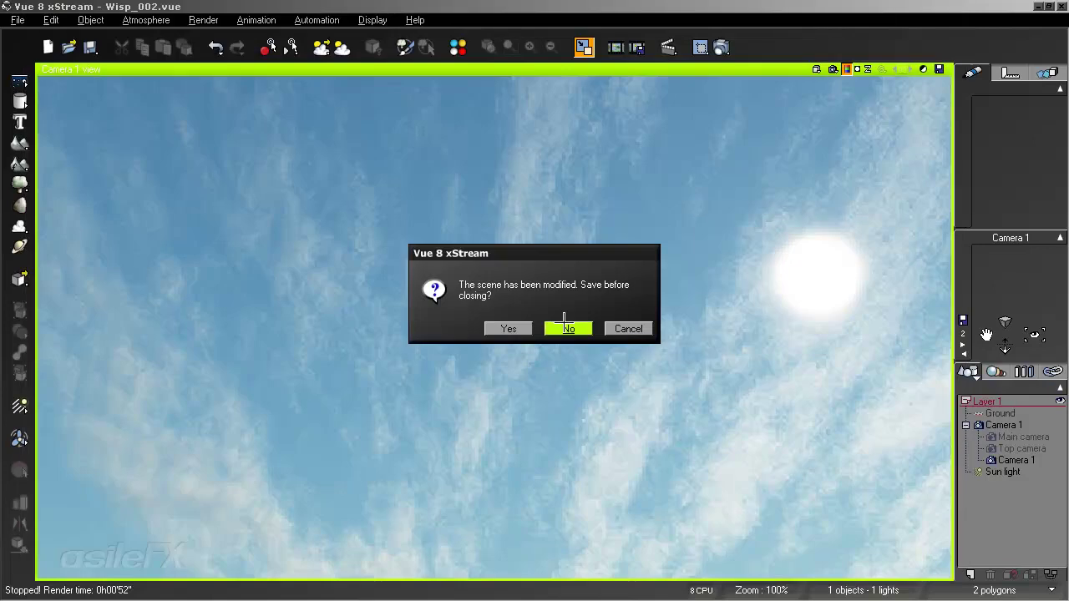
{"action": "left_click", "coordinate": [570, 329]}
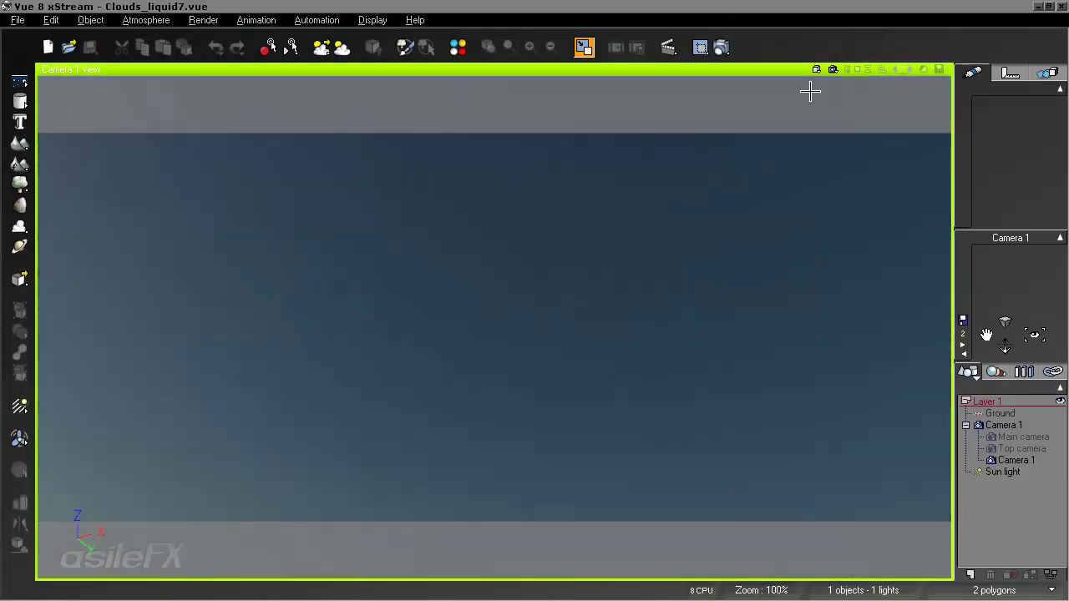
{"action": "left_click", "coordinate": [833, 68]}
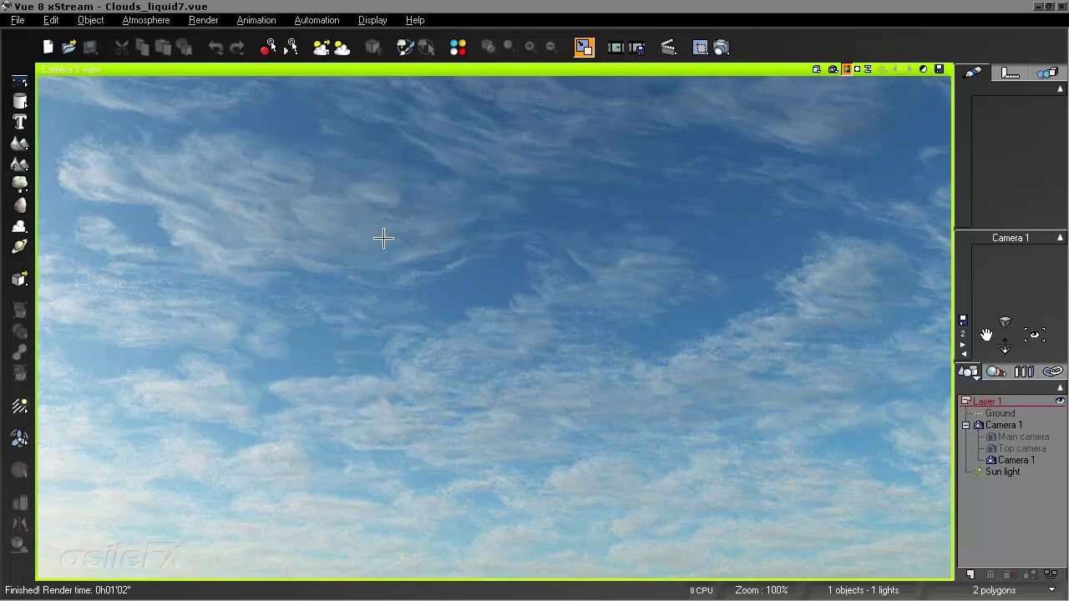
Set the Z function scale of the Puffy Cumulus cloud material to 6, accept the changes and render the sky again.
{"action": "left_click", "coordinate": [144, 20]}
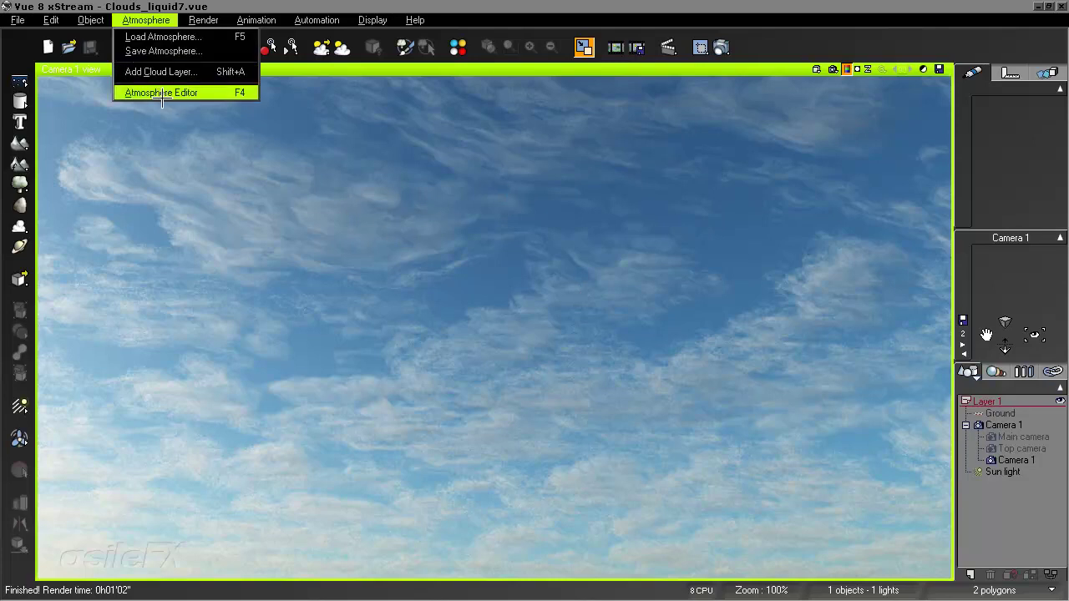
{"action": "left_click", "coordinate": [167, 93]}
{"action": "double_click", "coordinate": [233, 334]}
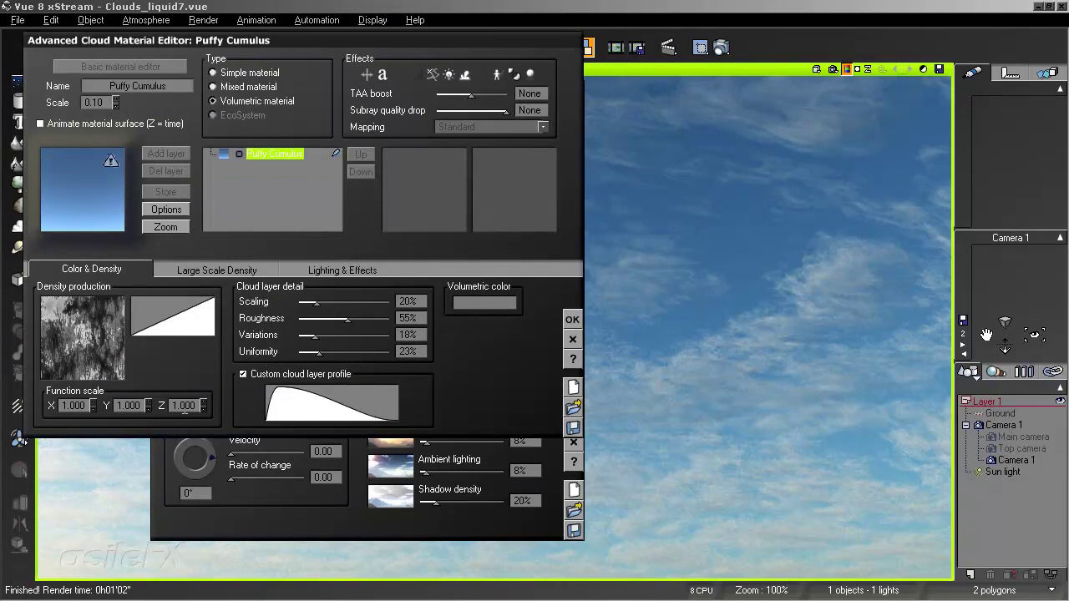
{"action": "double_click", "coordinate": [186, 405]}
{"action": "type", "text": "6"}
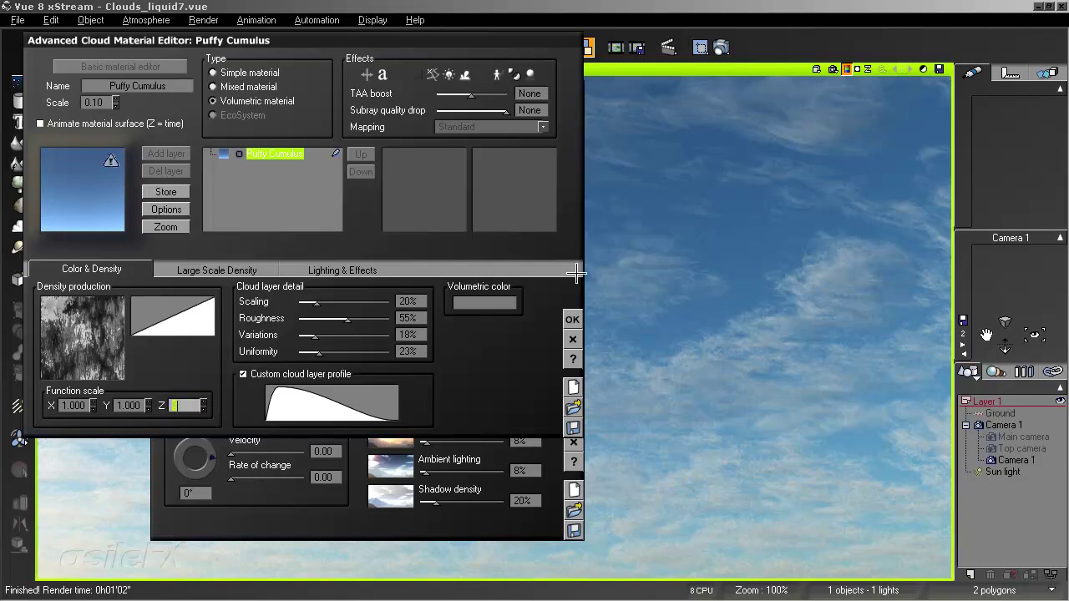
{"action": "left_click", "coordinate": [573, 319]}
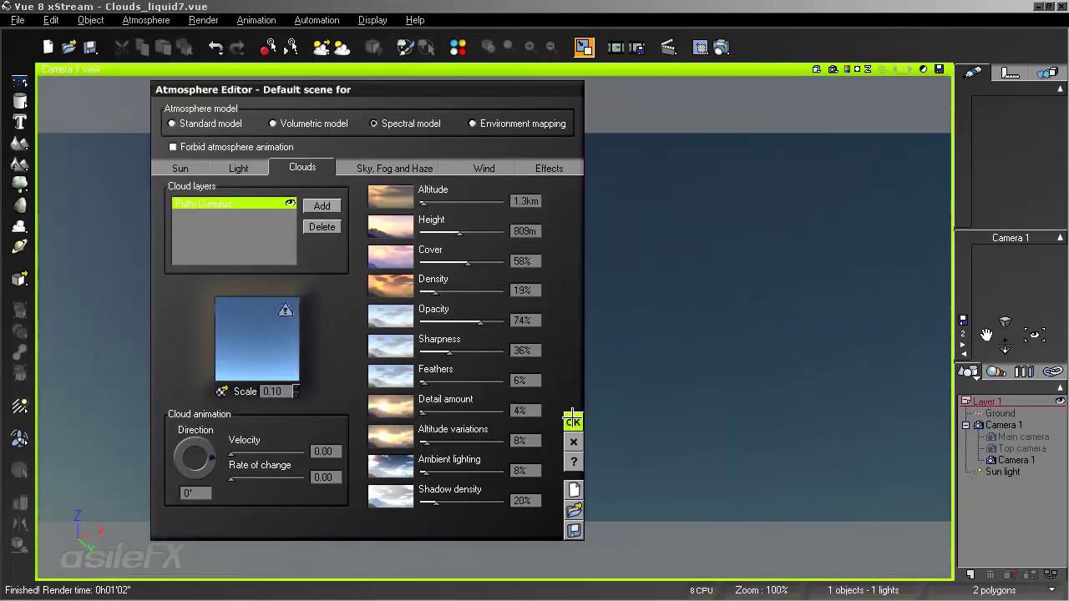
{"action": "left_click", "coordinate": [573, 424]}
{"action": "left_click", "coordinate": [833, 70]}
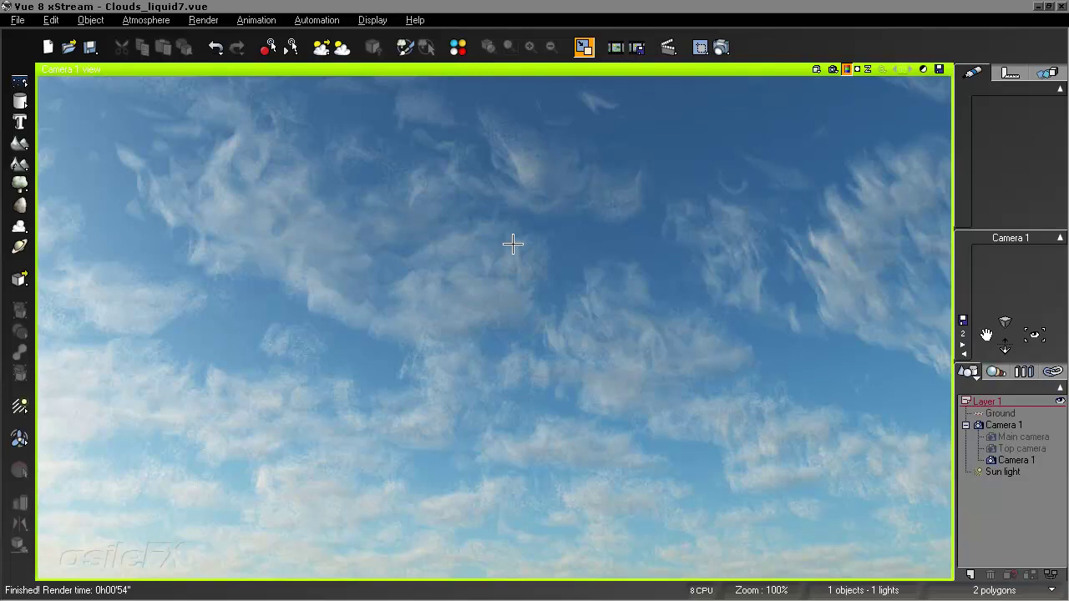
Open the Lighting & Effects settings of the Puffy Cumulus cloud material.
{"action": "key", "text": "F4"}
{"action": "right_click", "coordinate": [227, 336]}
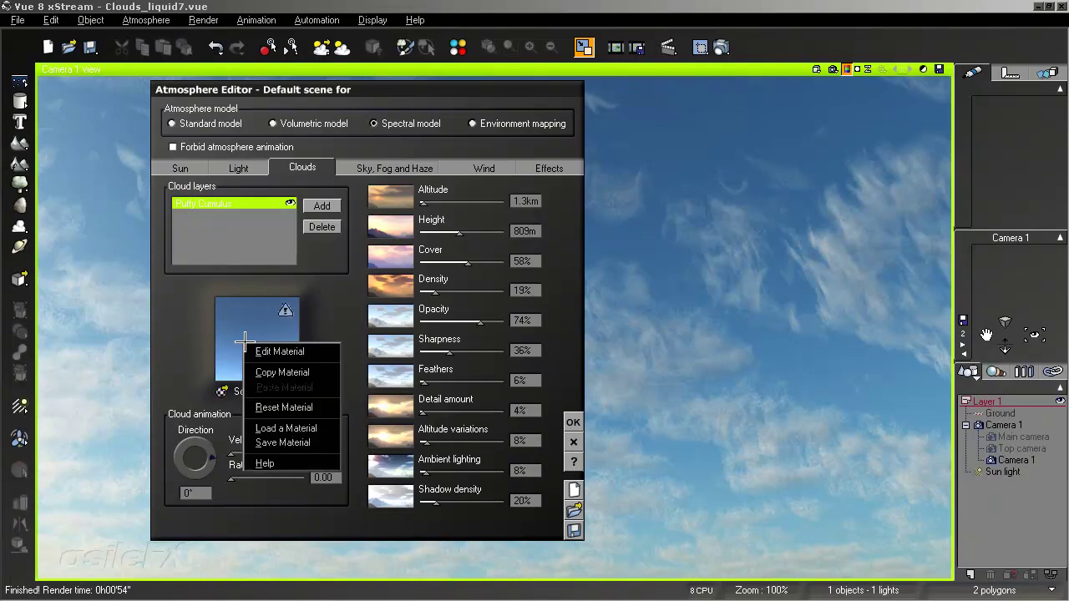
{"action": "left_click", "coordinate": [276, 348]}
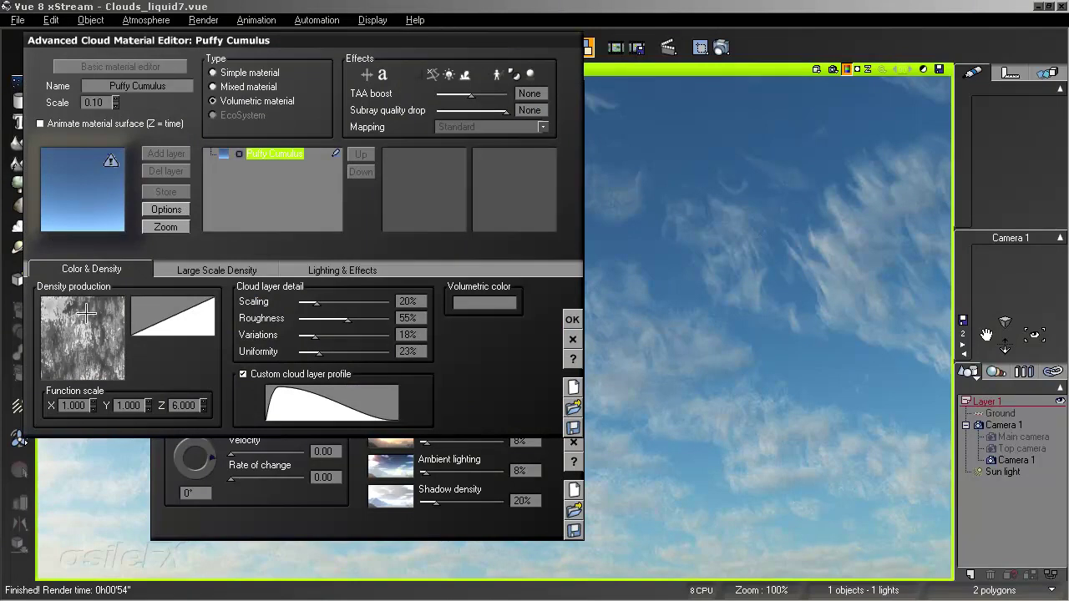
{"action": "left_click", "coordinate": [325, 268]}
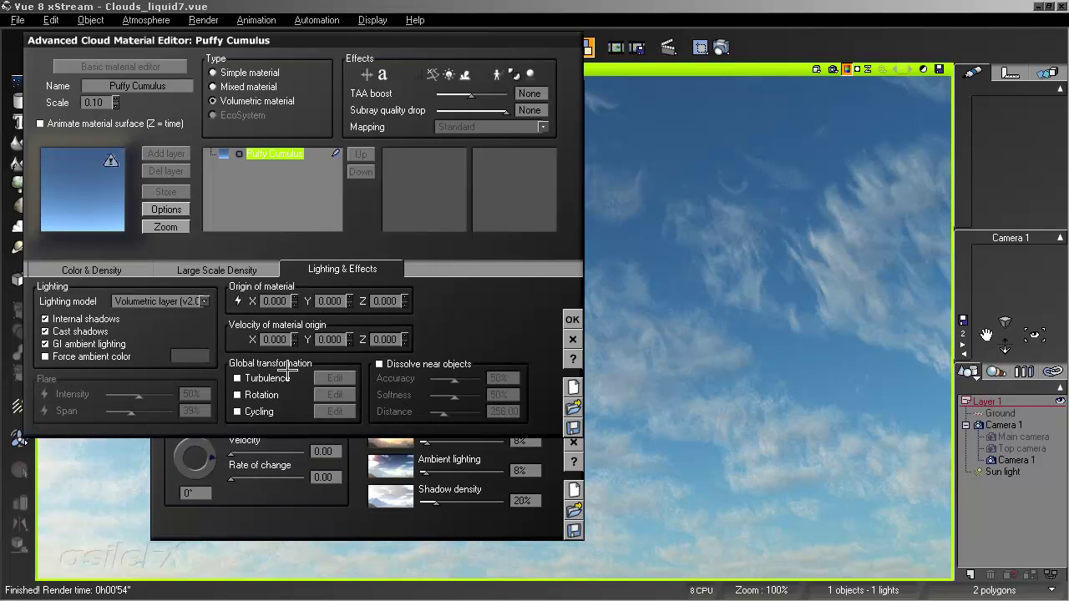
Examine the Cycling, Rotation and Turbulence global transformations of the Puffy Cumulus material, leaving all three switched off.
{"action": "left_click", "coordinate": [264, 411]}
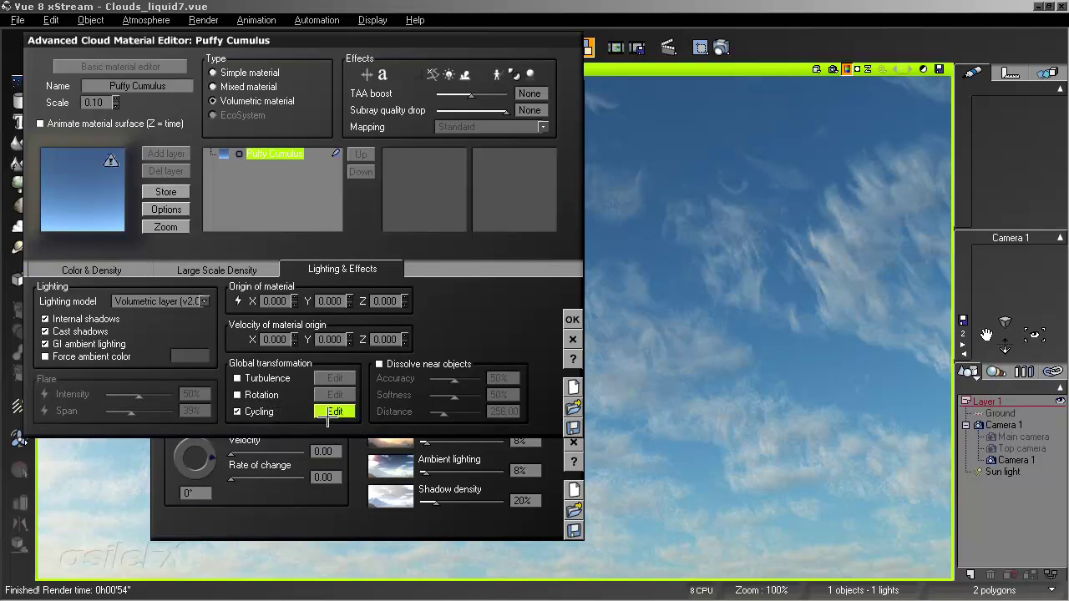
{"action": "left_click", "coordinate": [335, 411]}
{"action": "left_click", "coordinate": [251, 244]}
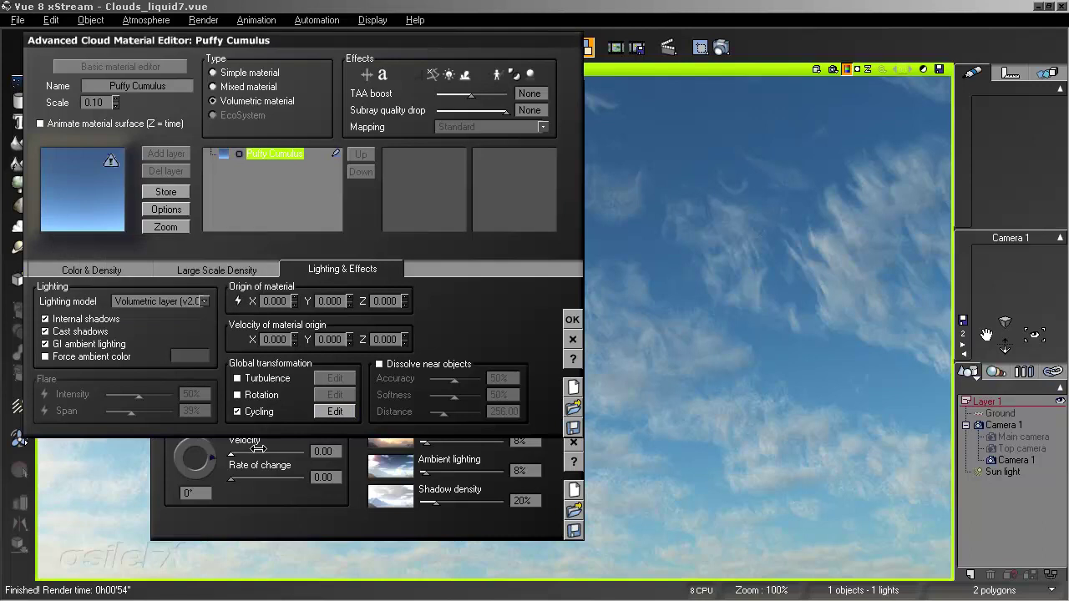
{"action": "left_click", "coordinate": [261, 395]}
{"action": "left_click", "coordinate": [261, 410]}
{"action": "left_click", "coordinate": [335, 395]}
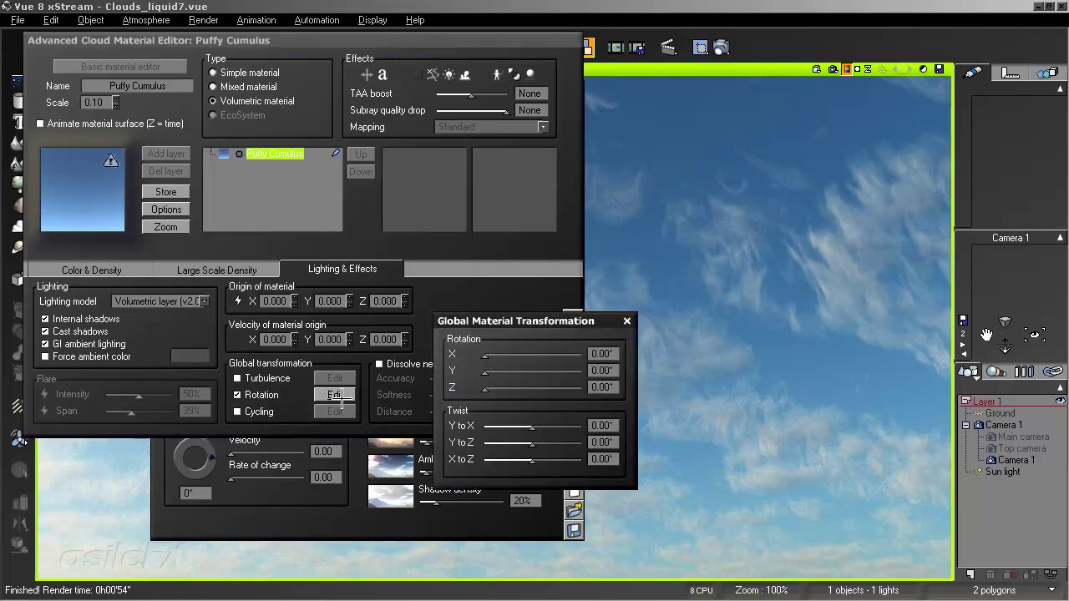
{"action": "left_click", "coordinate": [627, 321]}
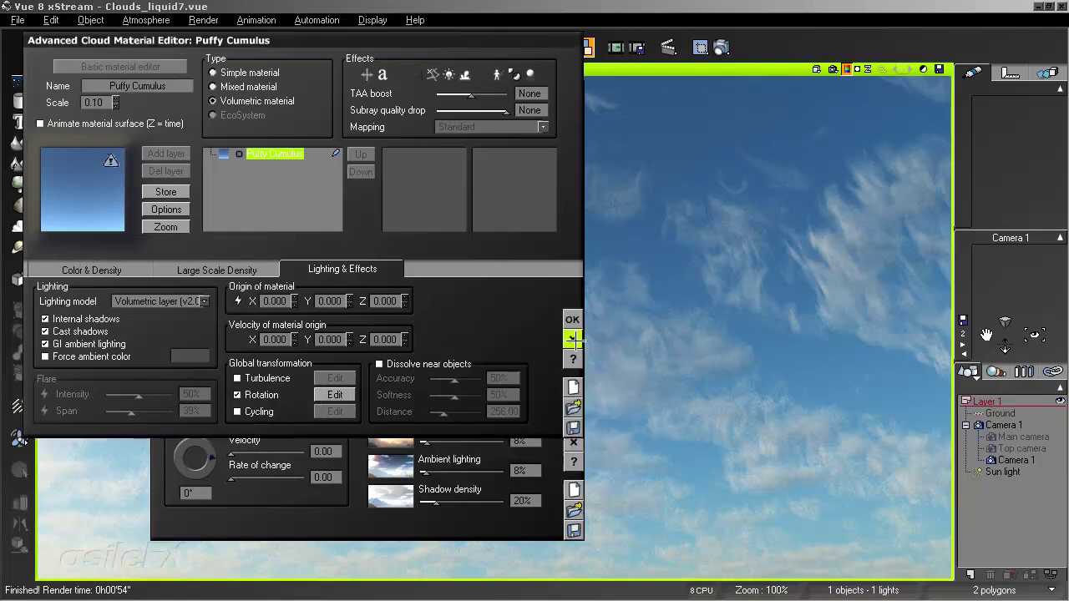
{"action": "left_click", "coordinate": [261, 394]}
{"action": "left_click", "coordinate": [268, 379]}
{"action": "left_click", "coordinate": [272, 380]}
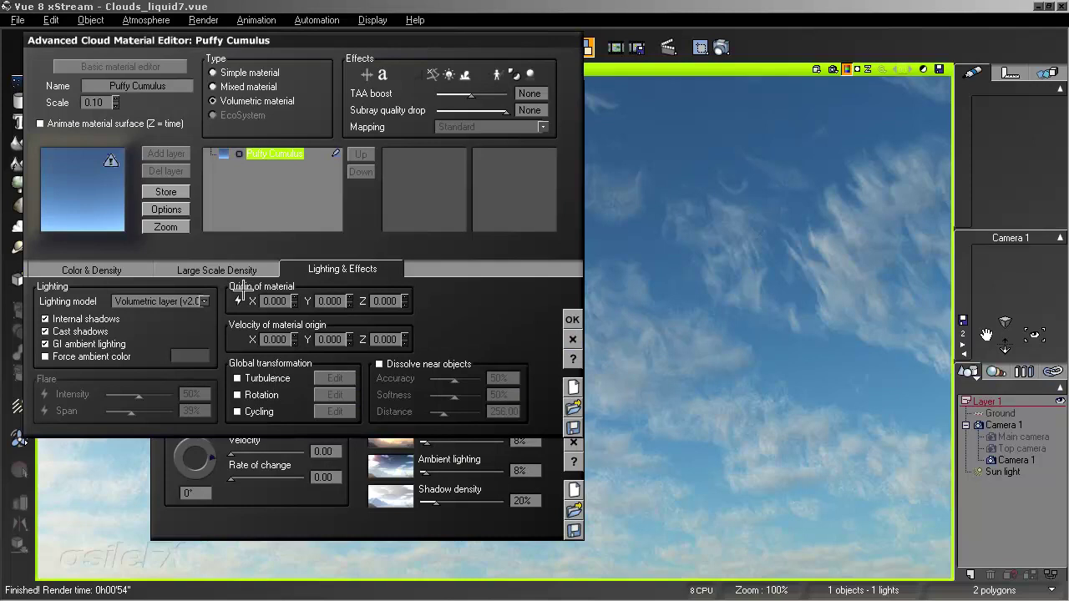
Review the Puffy Cumulus material's Large Scale Density and Color & Density settings, then return to its Lighting & Effects settings.
{"action": "left_click", "coordinate": [232, 269]}
{"action": "left_click", "coordinate": [91, 269]}
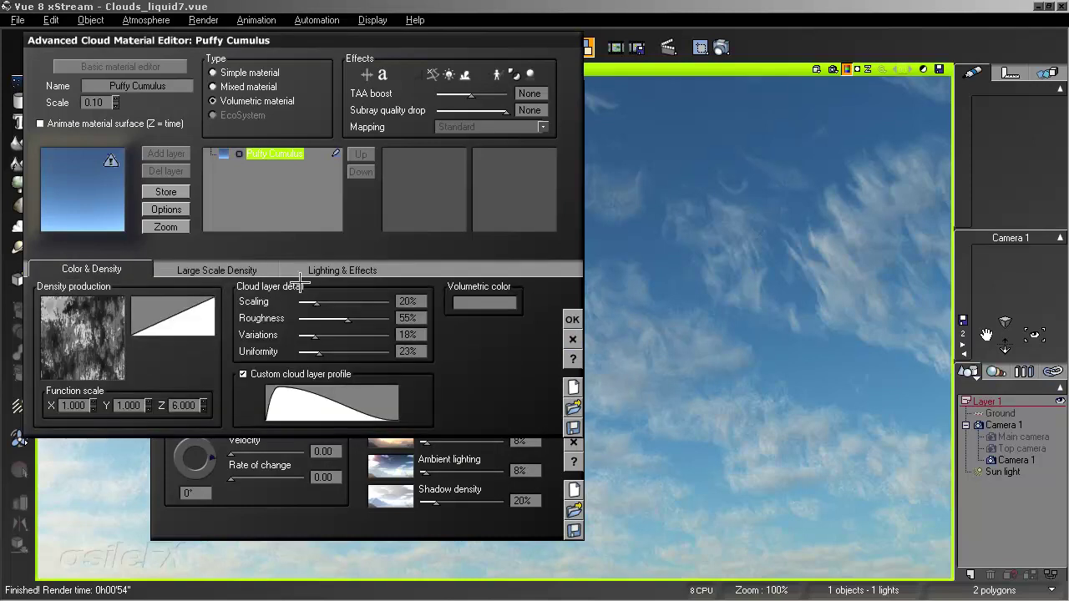
{"action": "left_click", "coordinate": [365, 269]}
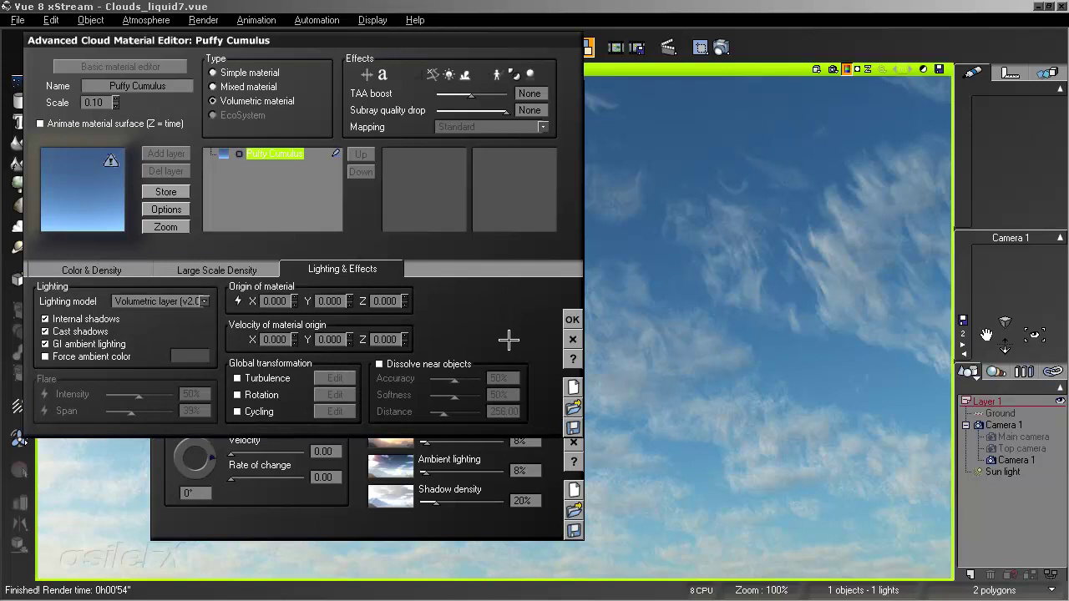